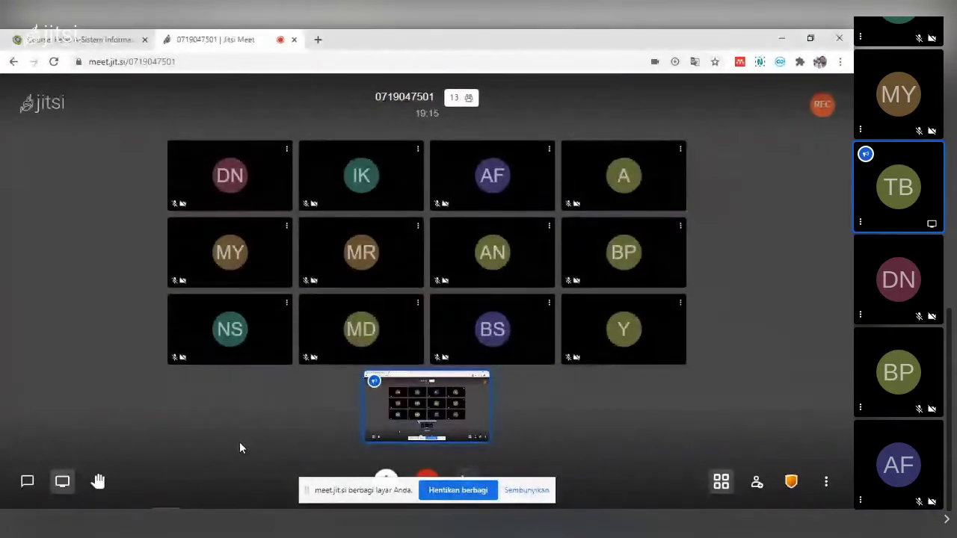
- Switch from the Jitsi Meet call to the Untitled - Notepad window with the assignment notes
{"action": "key", "text": "alt+Tab"}
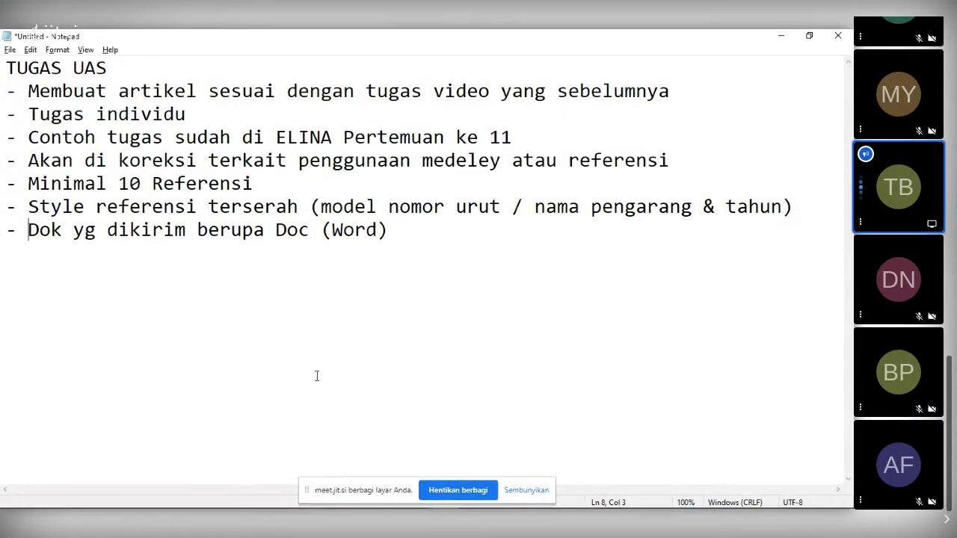
- Add 'IEEE' after 'nomor urut', move 'nama pengarang & tahun' onto a new line, and append 'APA'
{"action": "left_click", "coordinate": [500, 208]}
{"action": "type", "text": "I"}
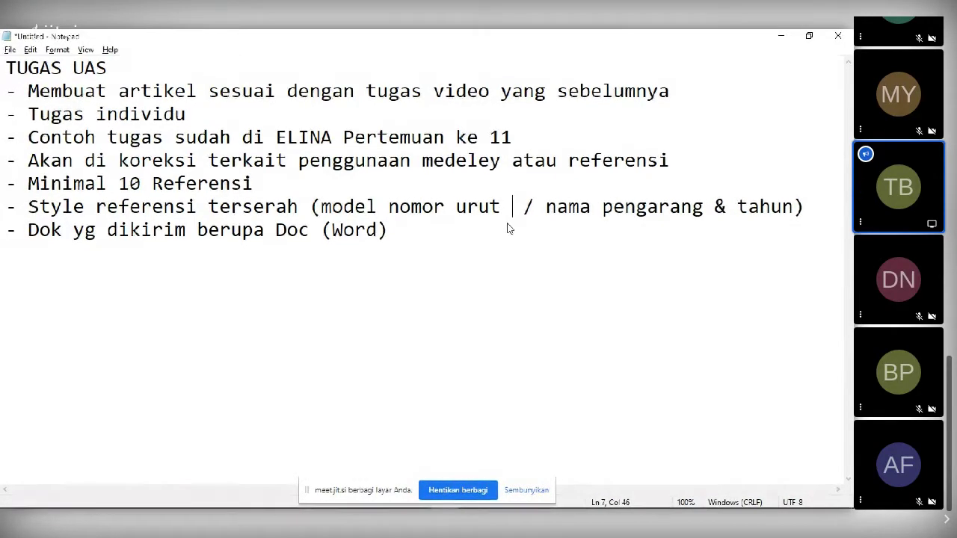
{"action": "type", "text": "EEE"}
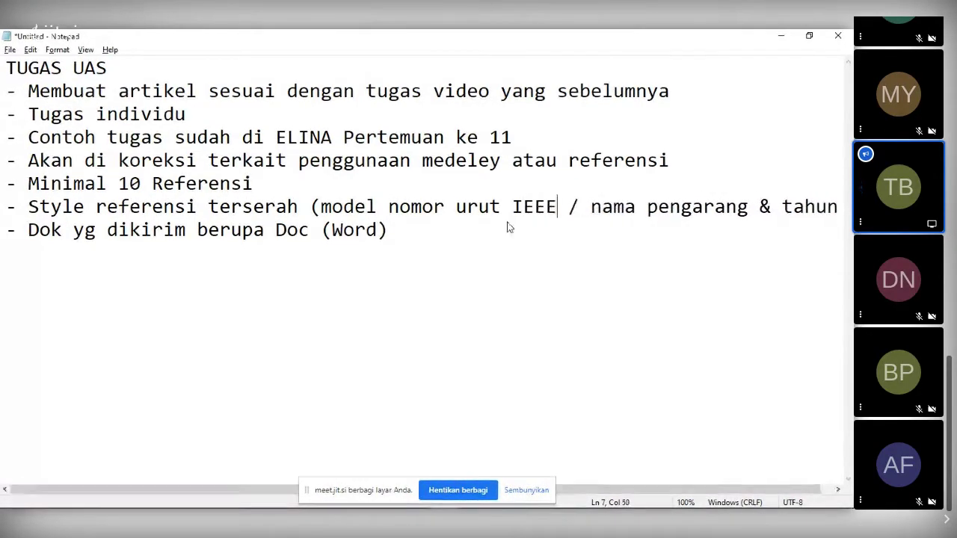
{"action": "left_click", "coordinate": [591, 208]}
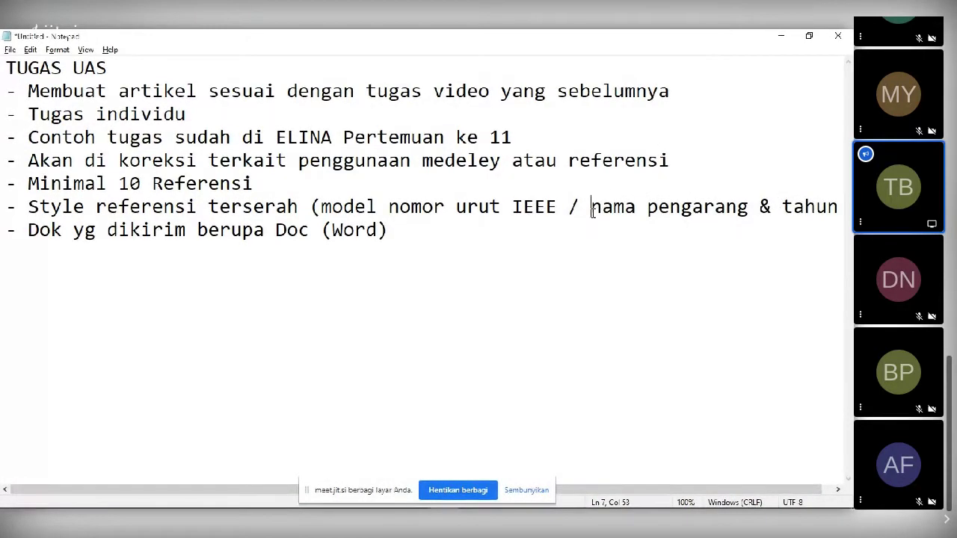
{"action": "key", "text": "Return"}
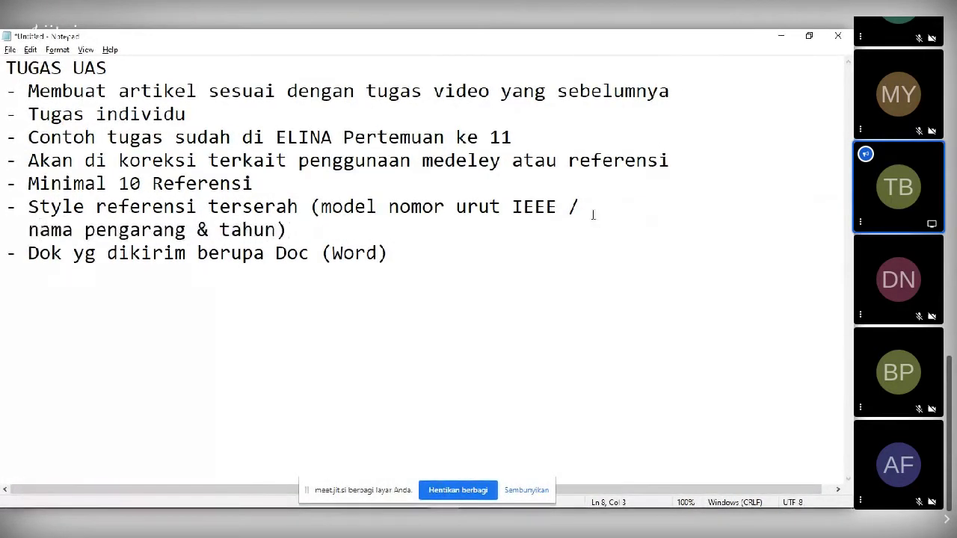
{"action": "left_click", "coordinate": [278, 231]}
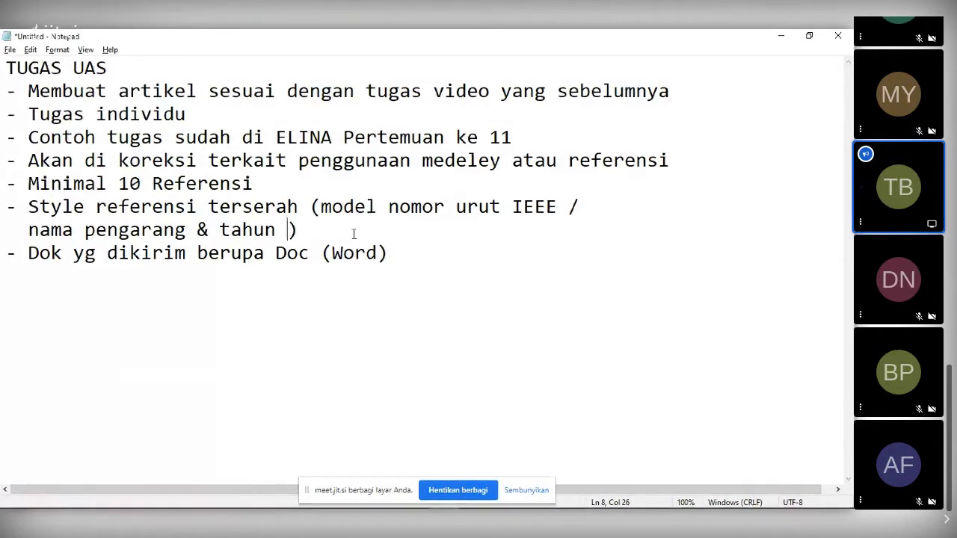
{"action": "type", "text": "APA"}
- Add a blank line after the '(Word)' line, then return to the Jitsi Meet call
{"action": "left_click", "coordinate": [400, 258]}
{"action": "key", "text": "Return"}
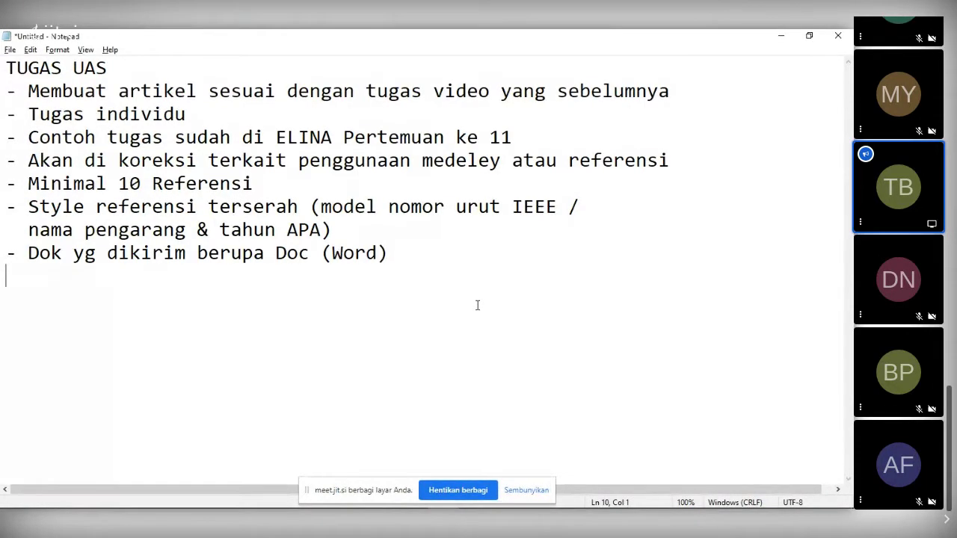
{"action": "key", "text": "alt+Tab"}
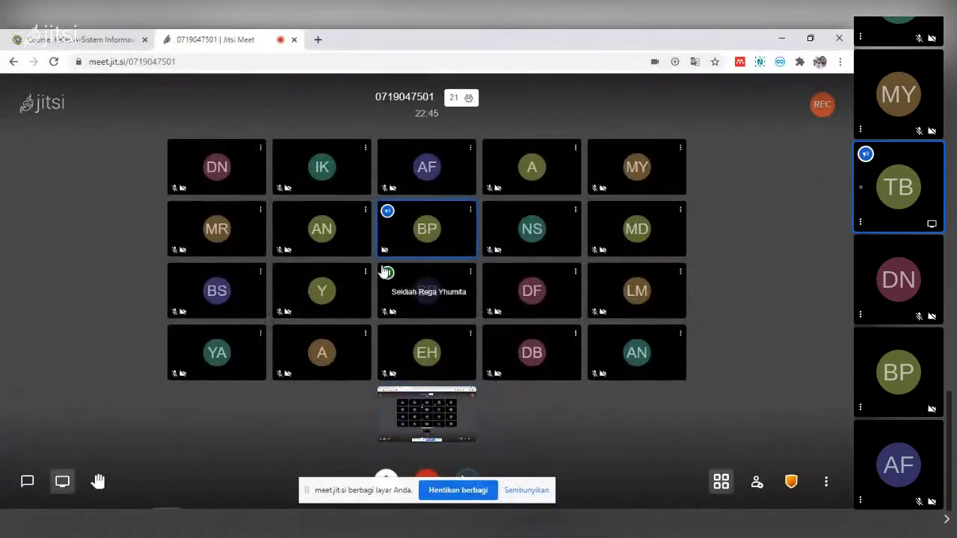
- Check a participant tile's options menu, then go back to the Notepad 'TUGAS UAS' notes
{"action": "right_click", "coordinate": [387, 314]}
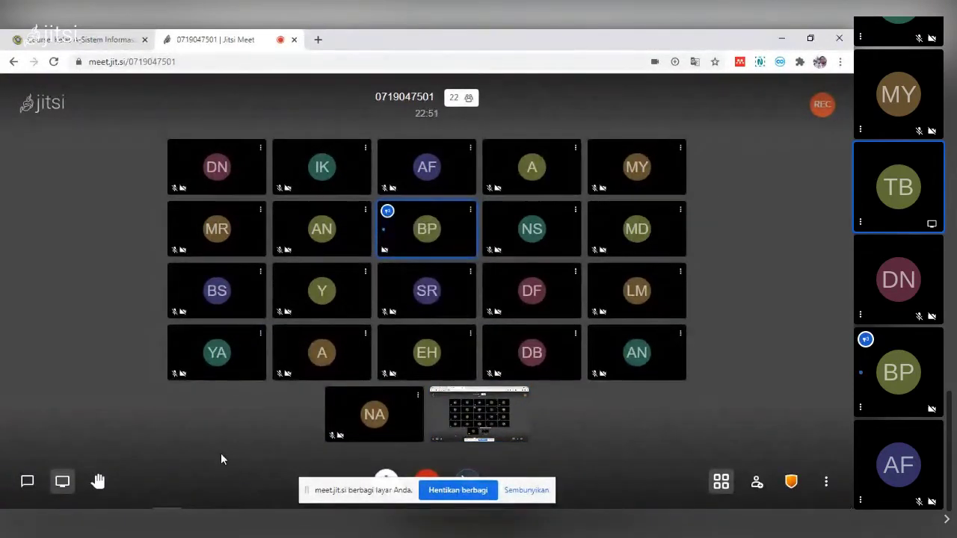
{"action": "key", "text": "alt+Tab"}
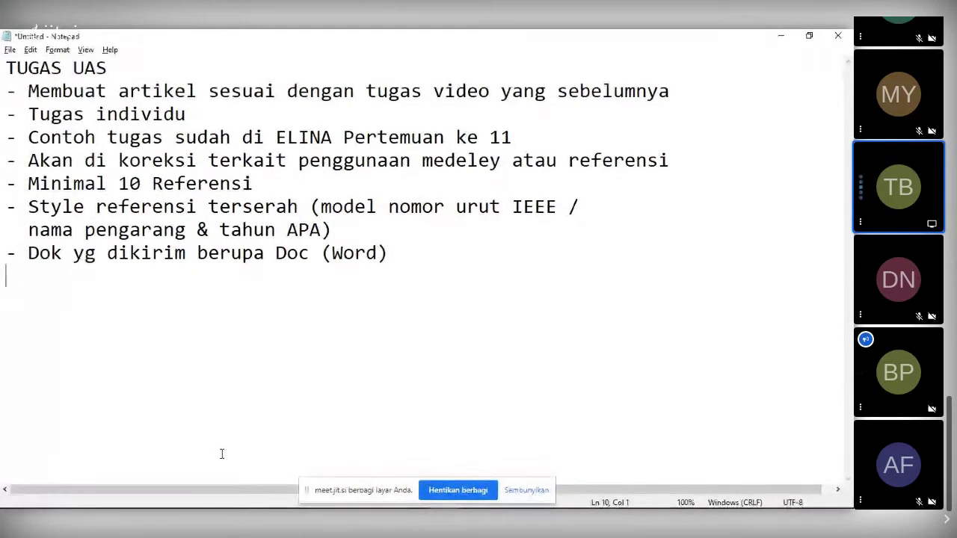
- Bring up the ELINA course tab in Chrome and scroll to the Pertemuan 11 section
{"action": "key", "text": "alt+Tab"}
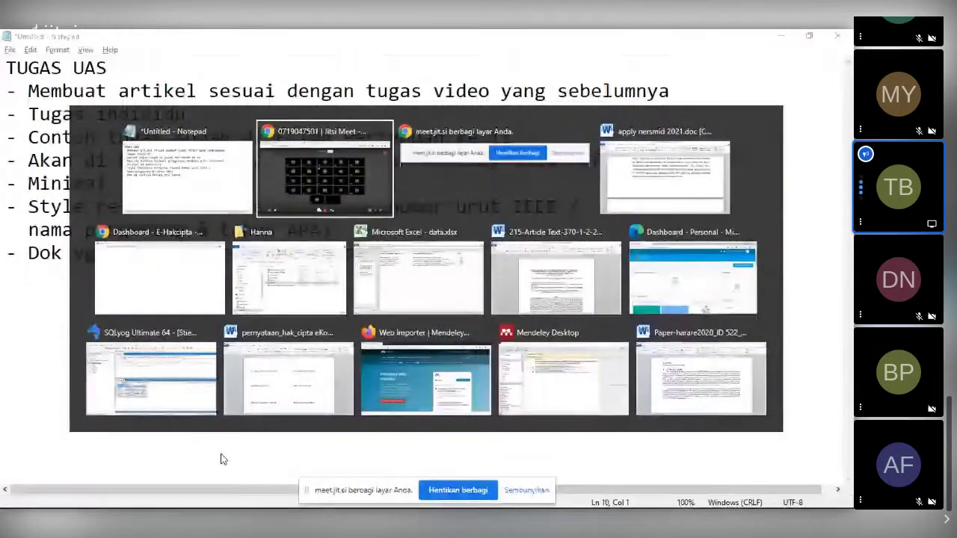
{"action": "key", "text": "ctrl+shift+Tab"}
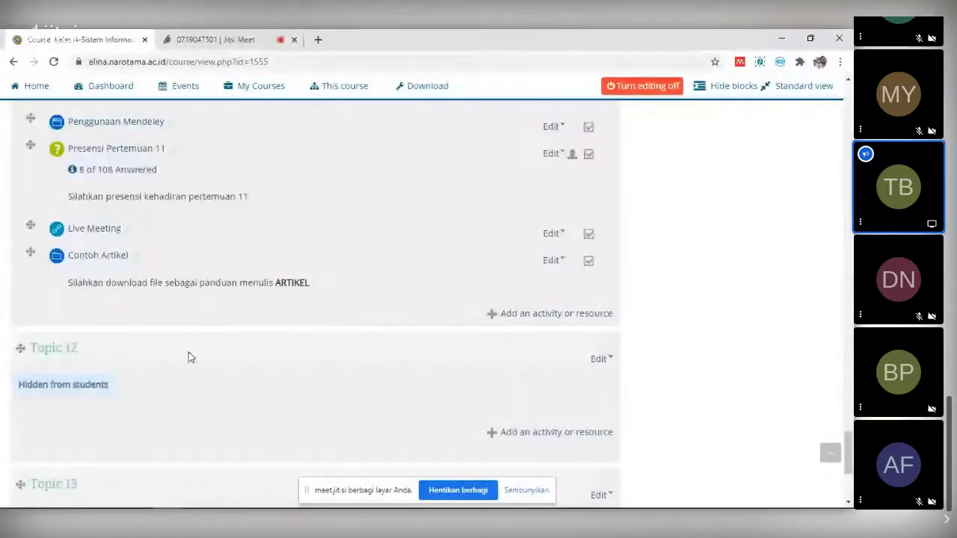
{"action": "scroll", "coordinate": [135, 351], "scroll_direction": "up", "scroll_amount": 1}
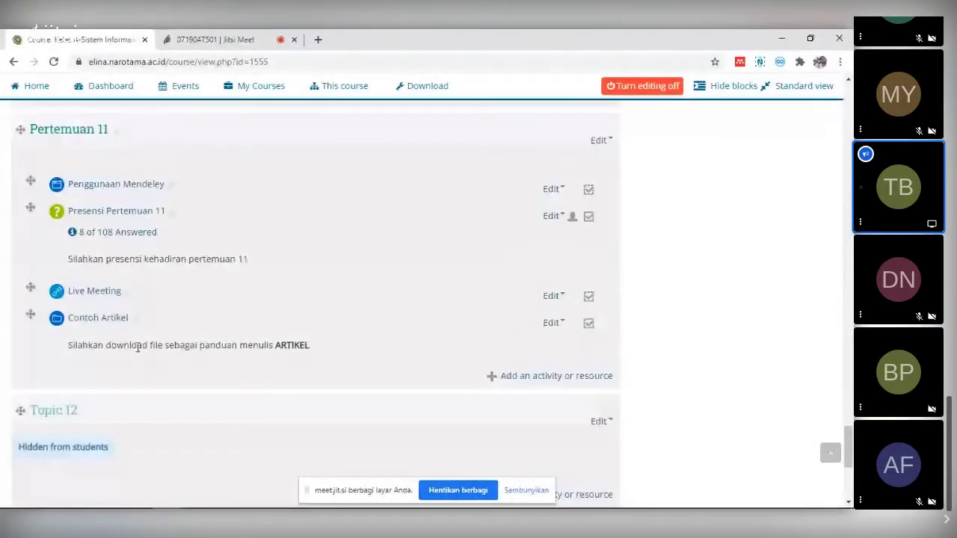
{"action": "scroll", "coordinate": [144, 352], "scroll_direction": "down", "scroll_amount": 1}
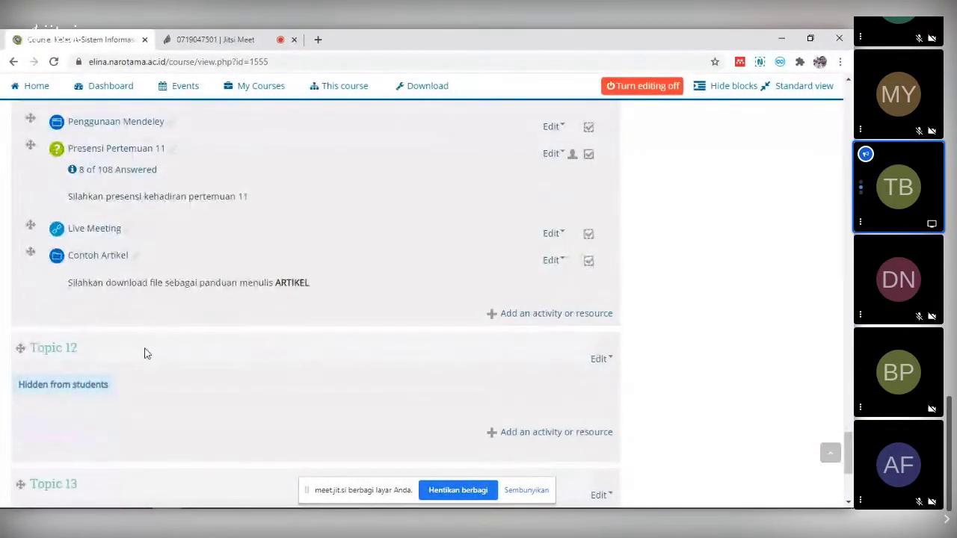
{"action": "scroll", "coordinate": [147, 351], "scroll_direction": "down", "scroll_amount": 1}
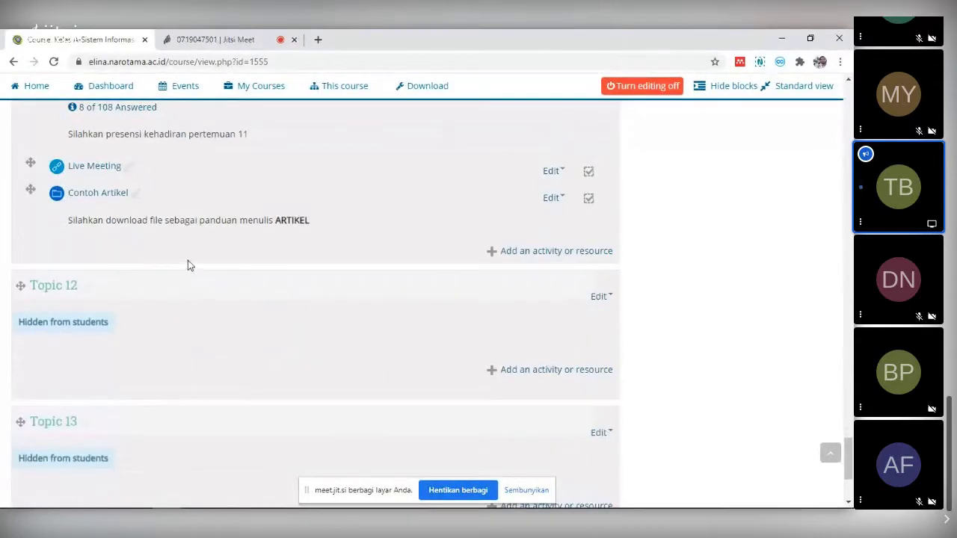
{"action": "scroll", "coordinate": [187, 262], "scroll_direction": "down", "scroll_amount": 1}
{"action": "scroll", "coordinate": [187, 267], "scroll_direction": "down", "scroll_amount": 2}
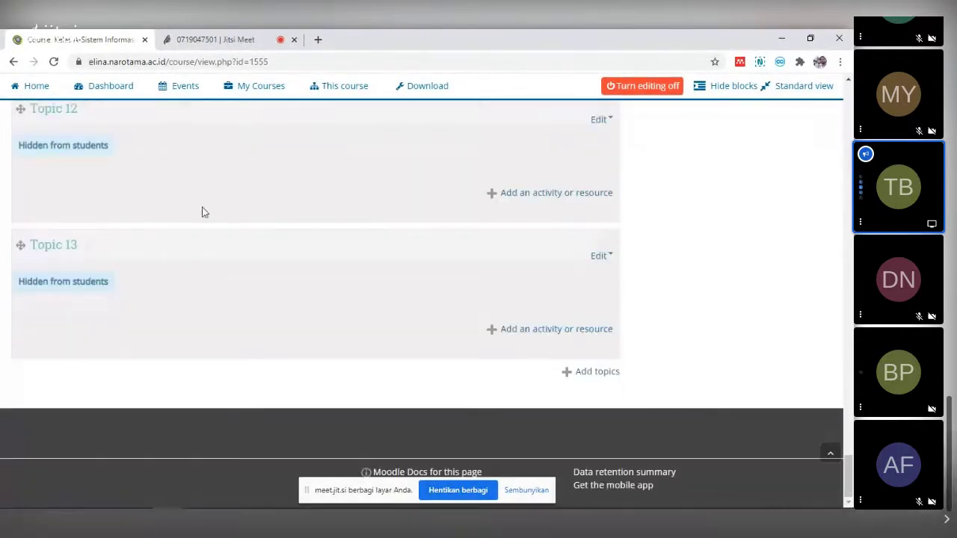
{"action": "scroll", "coordinate": [205, 216], "scroll_direction": "up", "scroll_amount": 2}
{"action": "scroll", "coordinate": [210, 219], "scroll_direction": "up", "scroll_amount": 2}
{"action": "scroll", "coordinate": [228, 240], "scroll_direction": "up", "scroll_amount": 1}
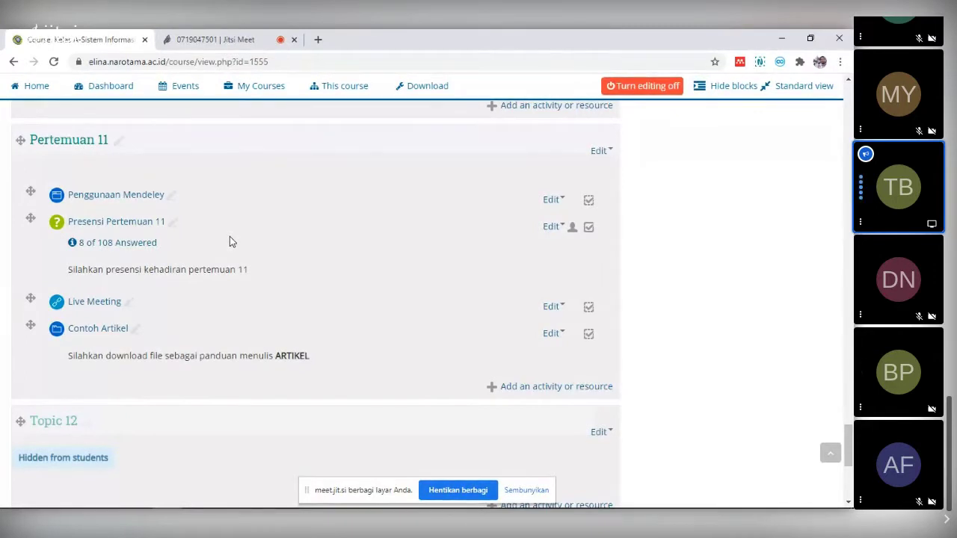
- Check the current date and time on the taskbar clock, then dismiss the panel
{"action": "mouse_move", "coordinate": [728, 497]}
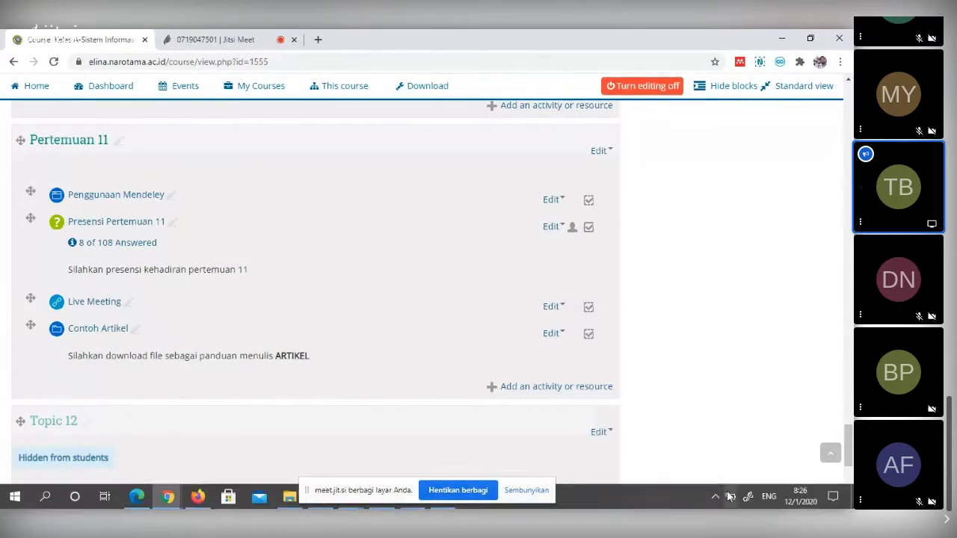
{"action": "left_click", "coordinate": [797, 499]}
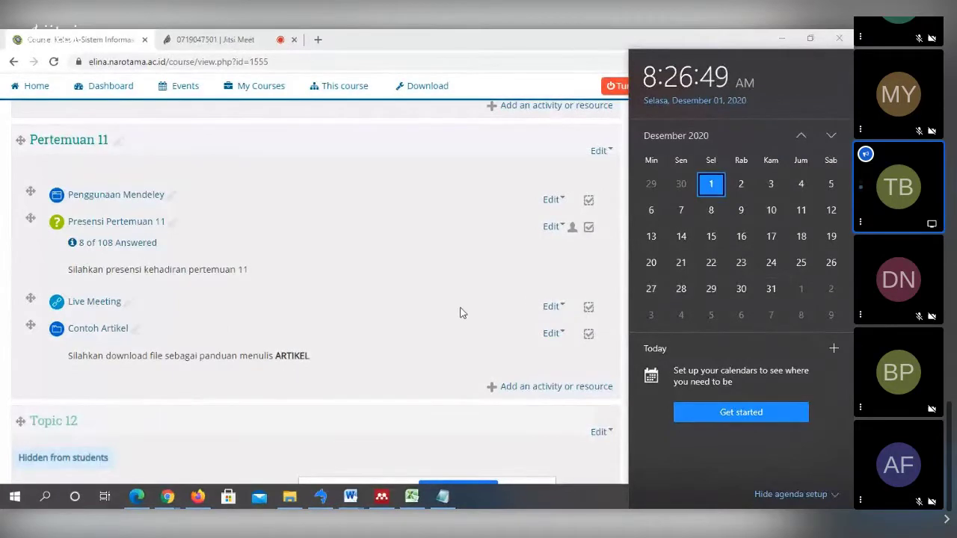
{"action": "left_click", "coordinate": [411, 381]}
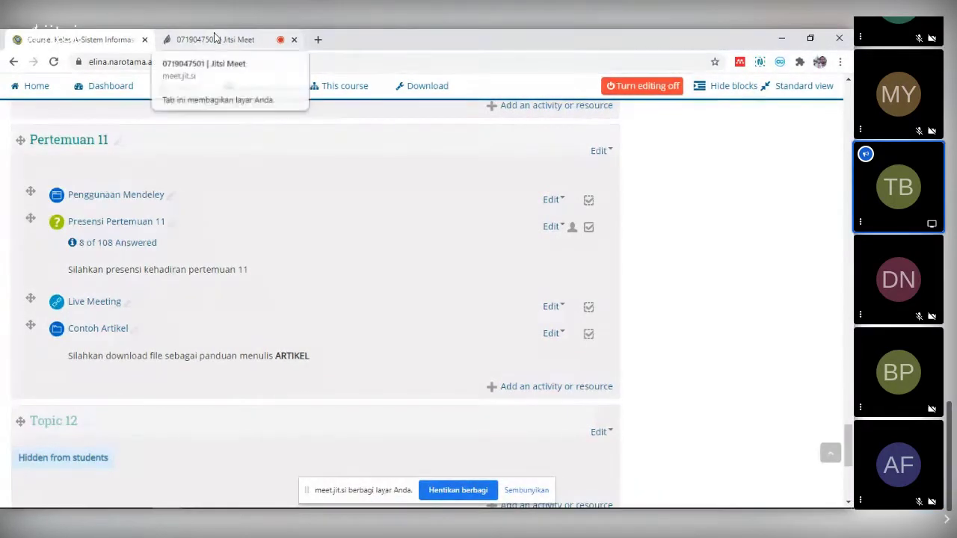
- Download the 'KONSEP SISTEM INFORMASI MANAJEMEN' PDF from Contoh Artikel and view it in its own tab
{"action": "left_click", "coordinate": [99, 332]}
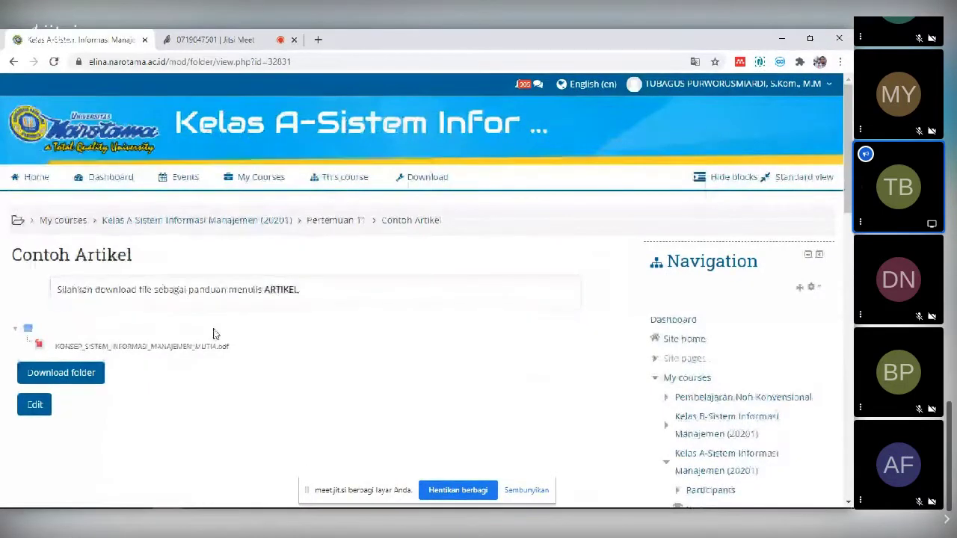
{"action": "left_click", "coordinate": [160, 349]}
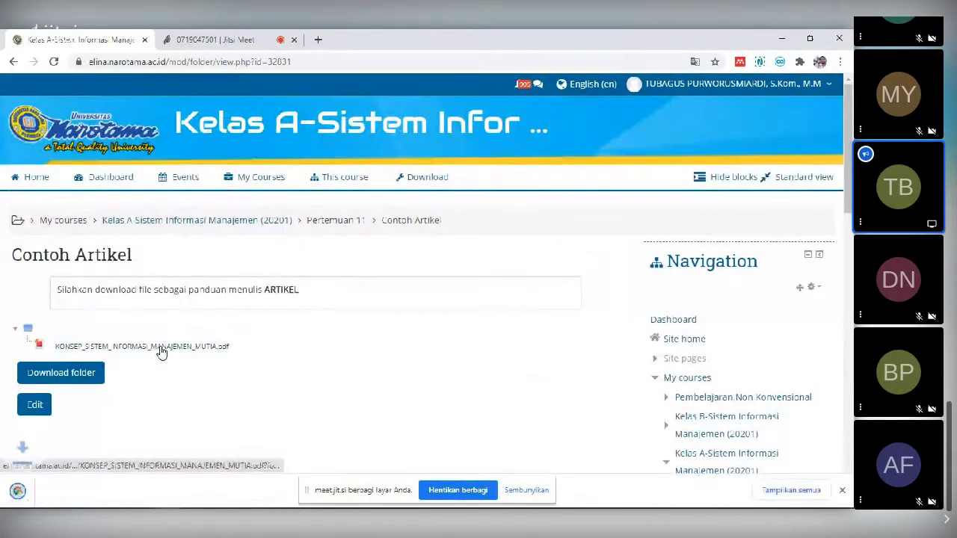
{"action": "left_click", "coordinate": [78, 489]}
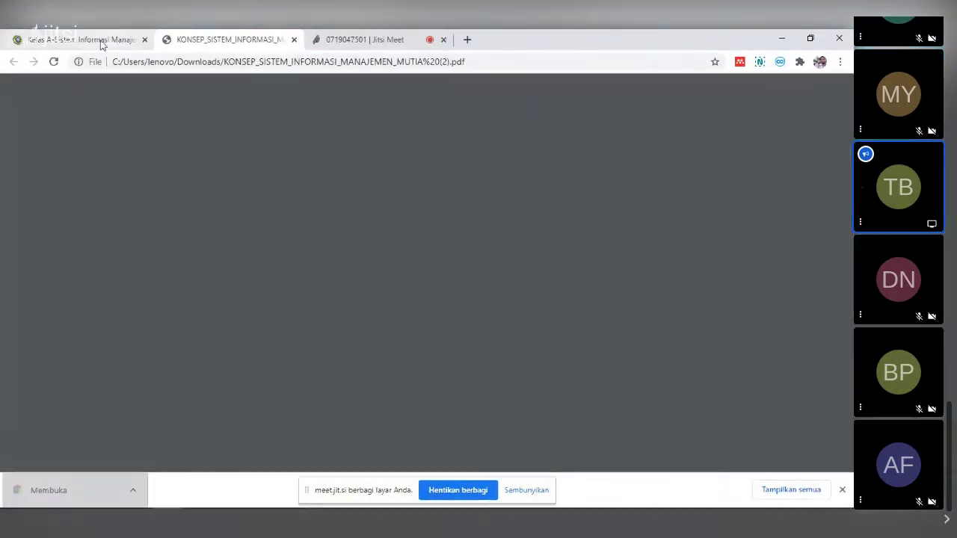
{"action": "left_click", "coordinate": [100, 41]}
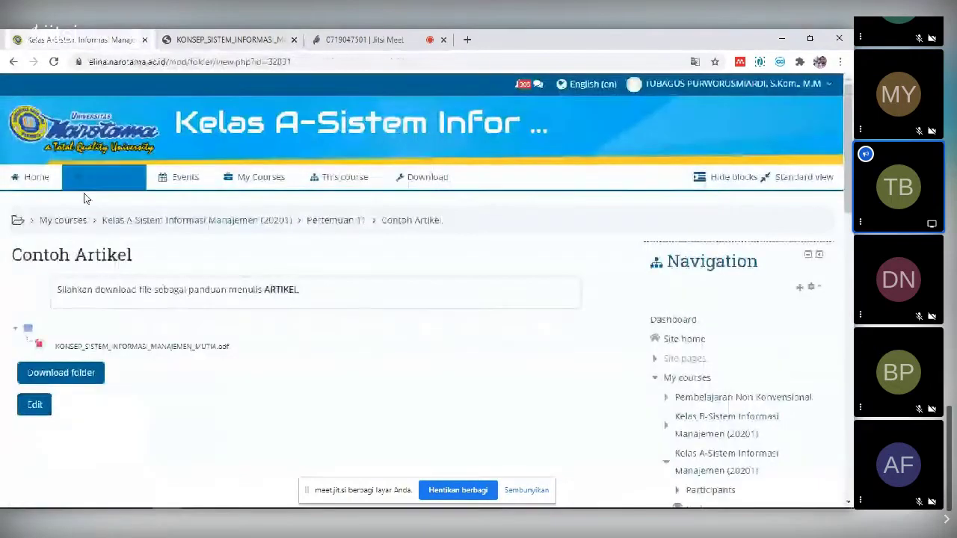
{"action": "left_click", "coordinate": [13, 62]}
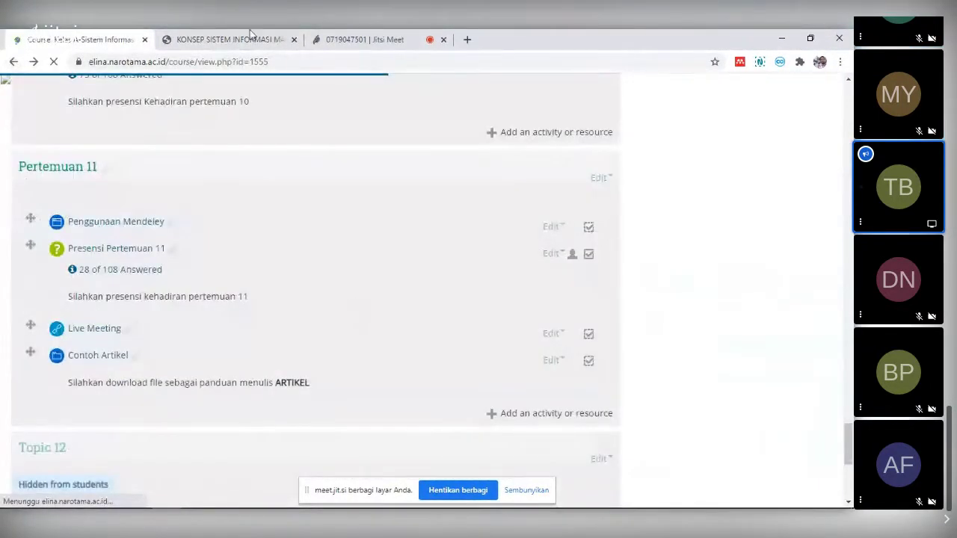
{"action": "left_click", "coordinate": [224, 38]}
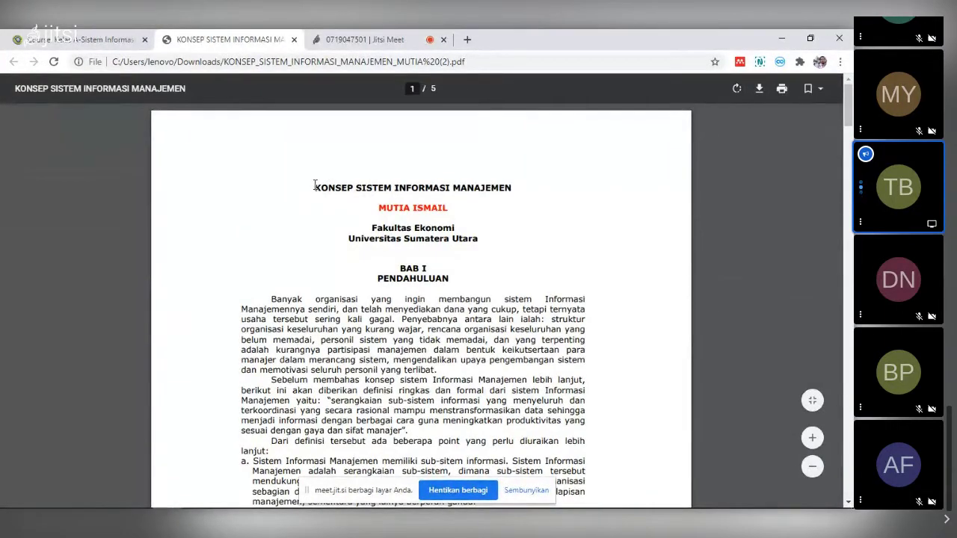
- Scroll to page 5 and select, then deselect, the four DAFTAR PUSTAKA references
{"action": "left_click_drag", "start_coordinate": [315, 187], "coordinate": [327, 187]}
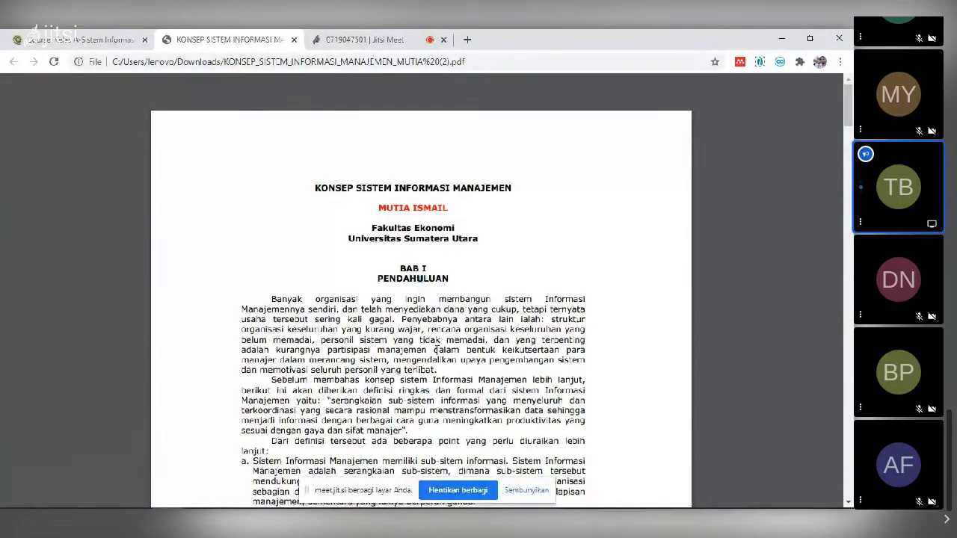
{"action": "scroll", "coordinate": [413, 188], "scroll_direction": "down", "scroll_amount": 2}
{"action": "scroll", "coordinate": [413, 191], "scroll_direction": "down", "scroll_amount": 15}
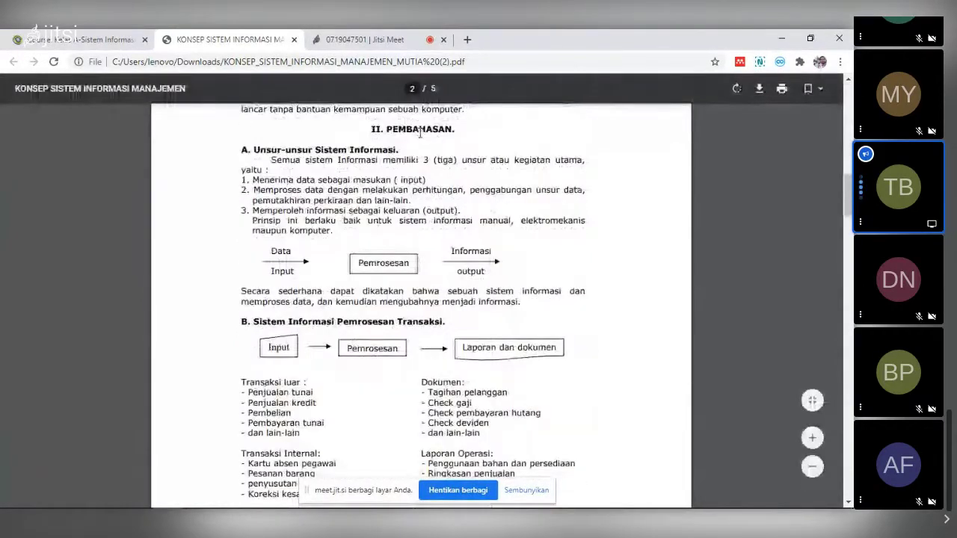
{"action": "scroll", "coordinate": [420, 132], "scroll_direction": "down", "scroll_amount": 15}
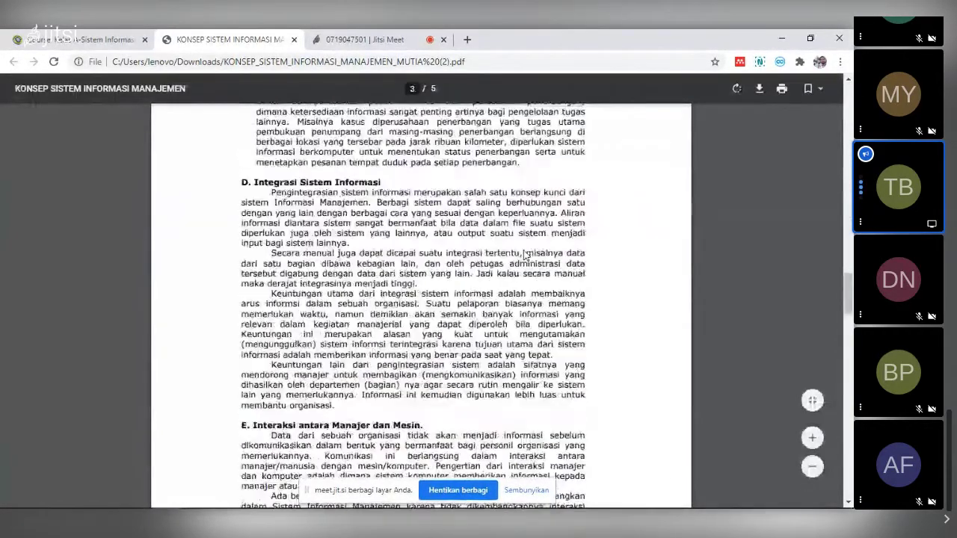
{"action": "scroll", "coordinate": [526, 255], "scroll_direction": "down", "scroll_amount": 15}
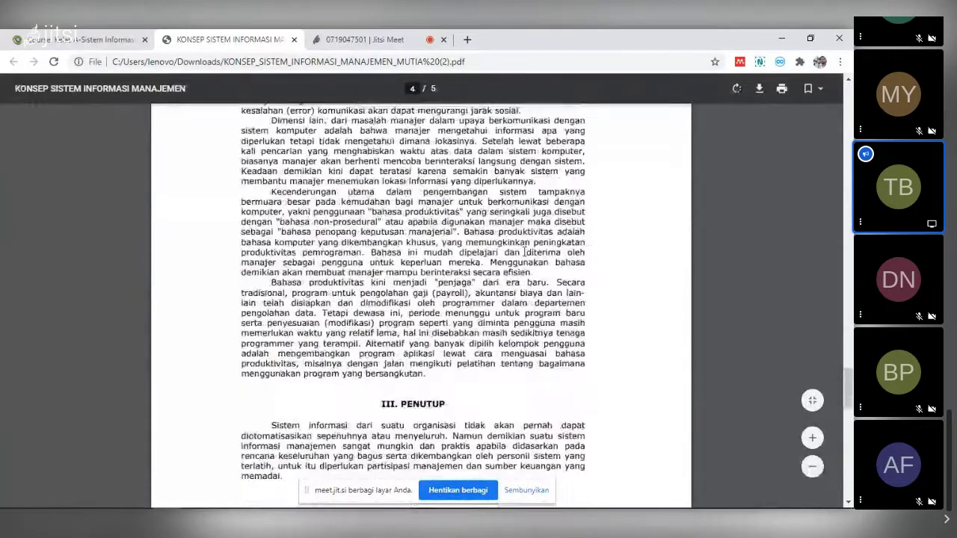
{"action": "scroll", "coordinate": [525, 253], "scroll_direction": "down", "scroll_amount": 15}
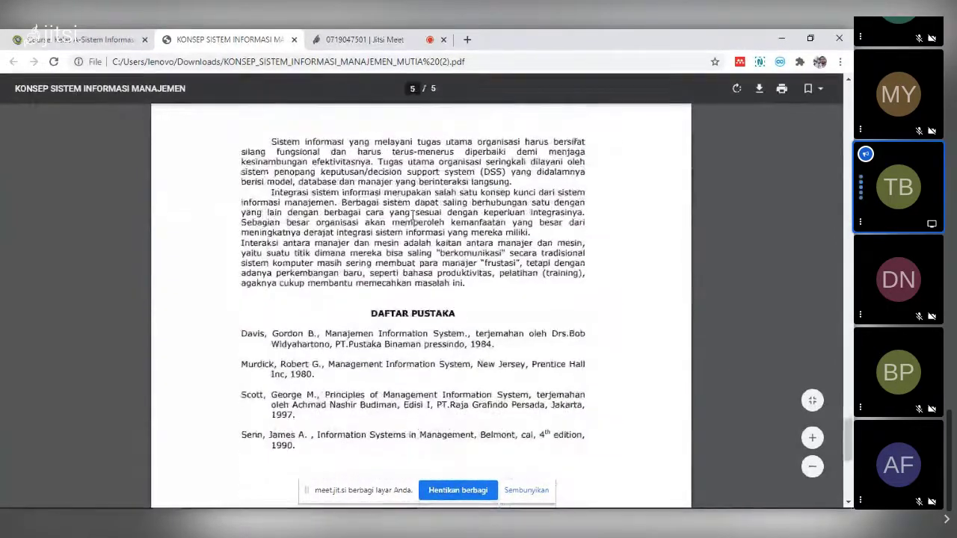
{"action": "scroll", "coordinate": [403, 223], "scroll_direction": "up", "scroll_amount": 3}
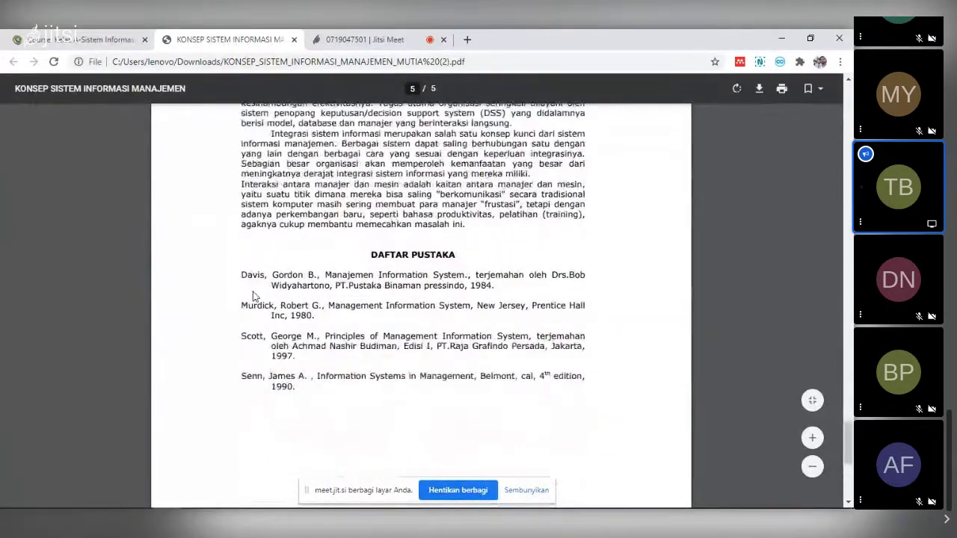
{"action": "left_click_drag", "start_coordinate": [241, 275], "coordinate": [265, 294]}
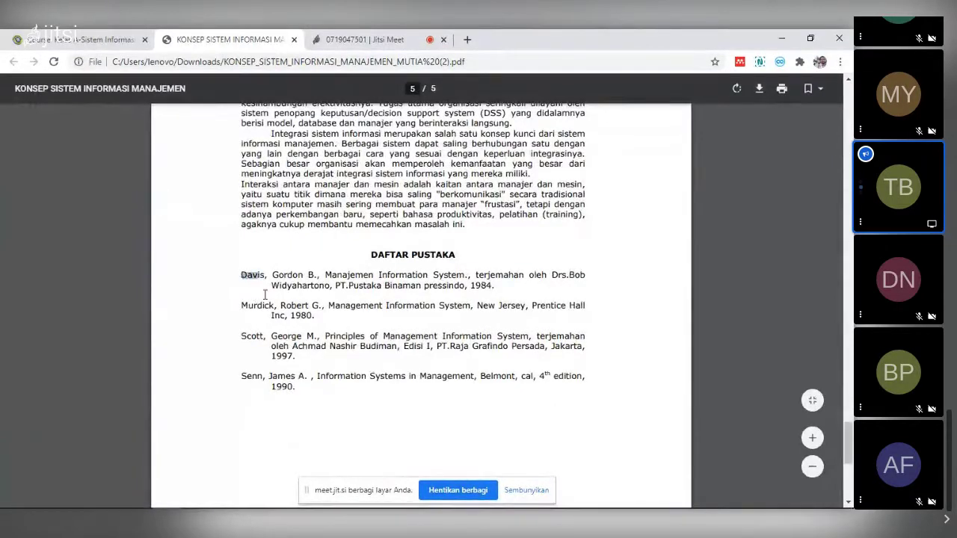
{"action": "left_click_drag", "start_coordinate": [297, 369], "coordinate": [302, 386]}
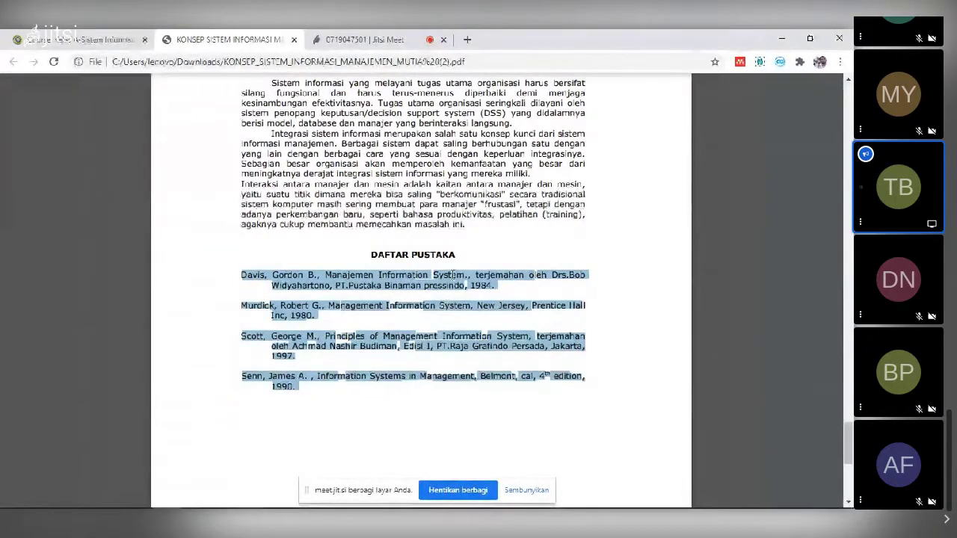
{"action": "left_click", "coordinate": [451, 278]}
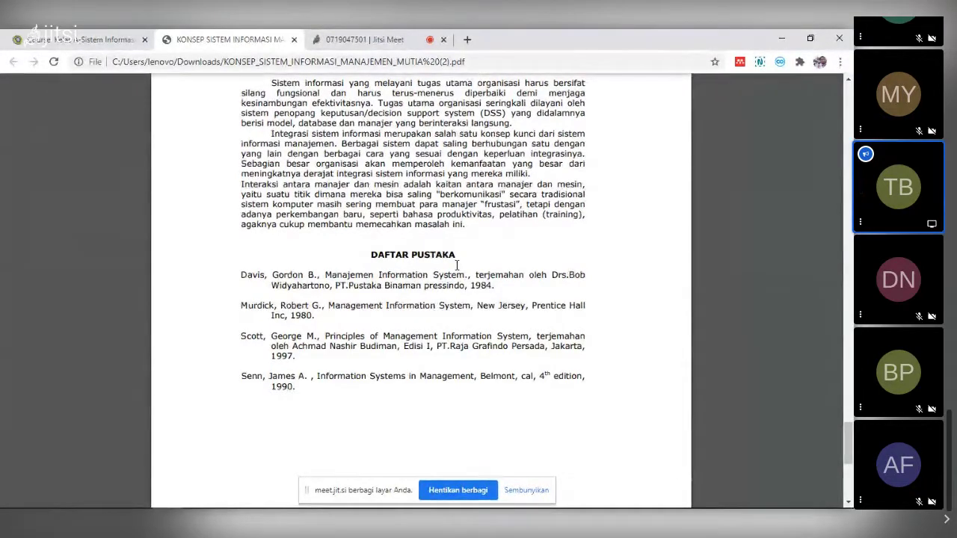
{"action": "key", "text": "alt+Tab"}
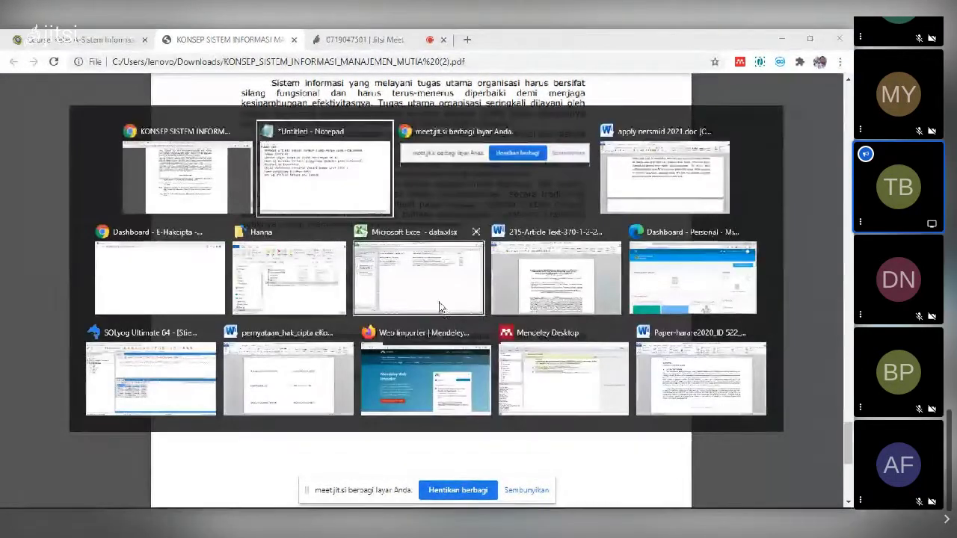
- In Mendeley Desktop, clear the 'james' search and open Literature Search, then return to the PDF
{"action": "mouse_move", "coordinate": [417, 327]}
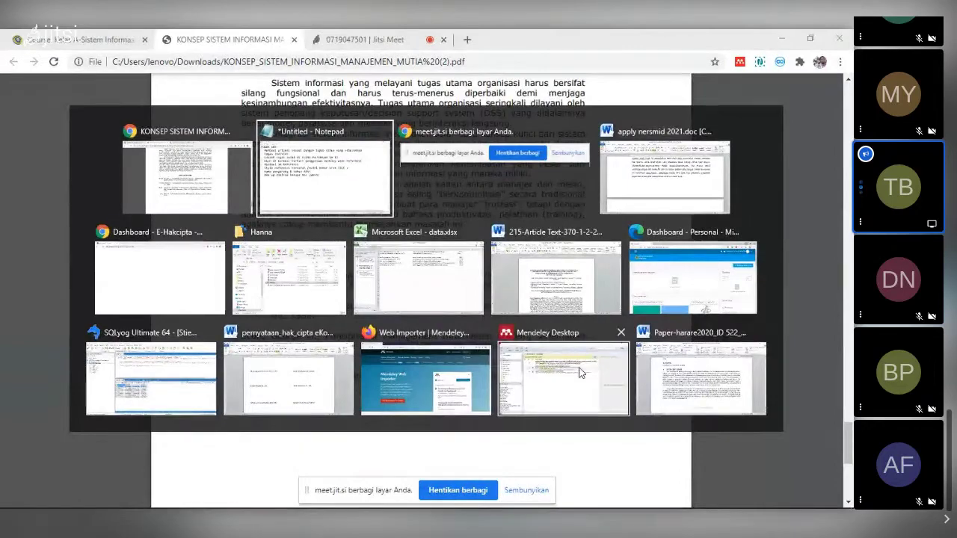
{"action": "left_click", "coordinate": [581, 372]}
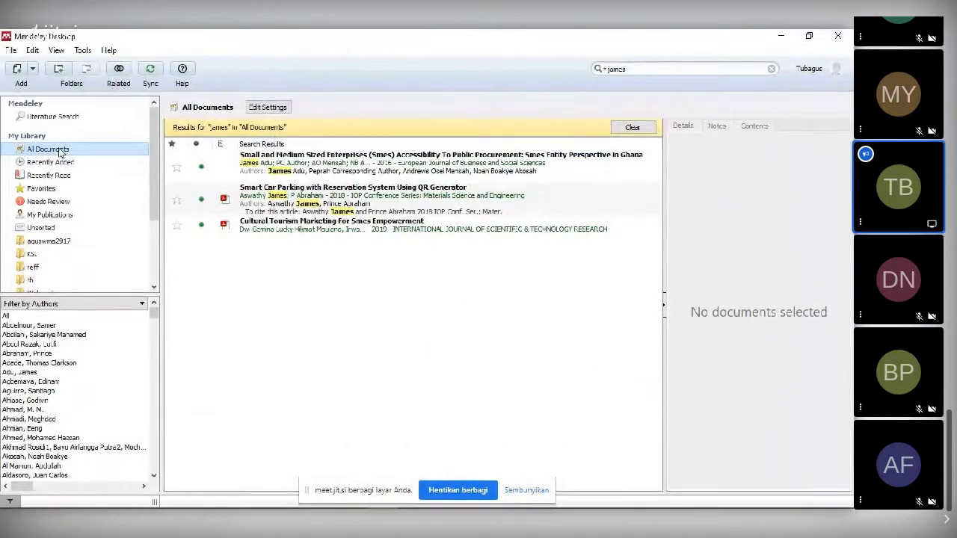
{"action": "left_click", "coordinate": [618, 131]}
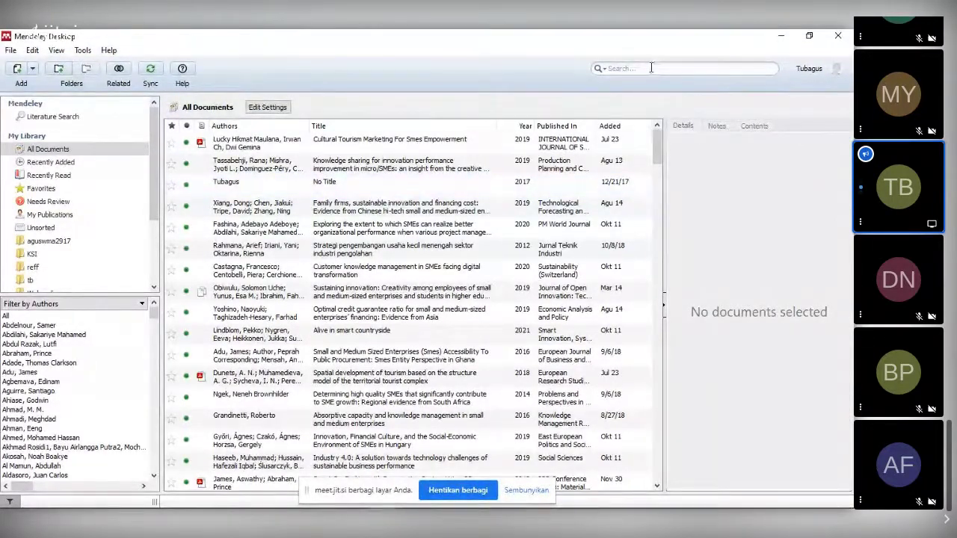
{"action": "left_click", "coordinate": [68, 121]}
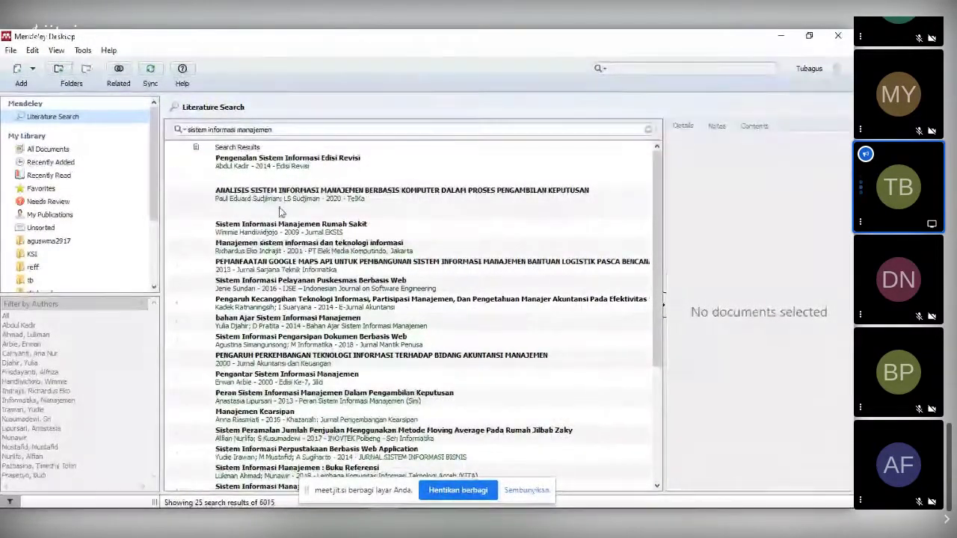
{"action": "key", "text": "alt+Tab"}
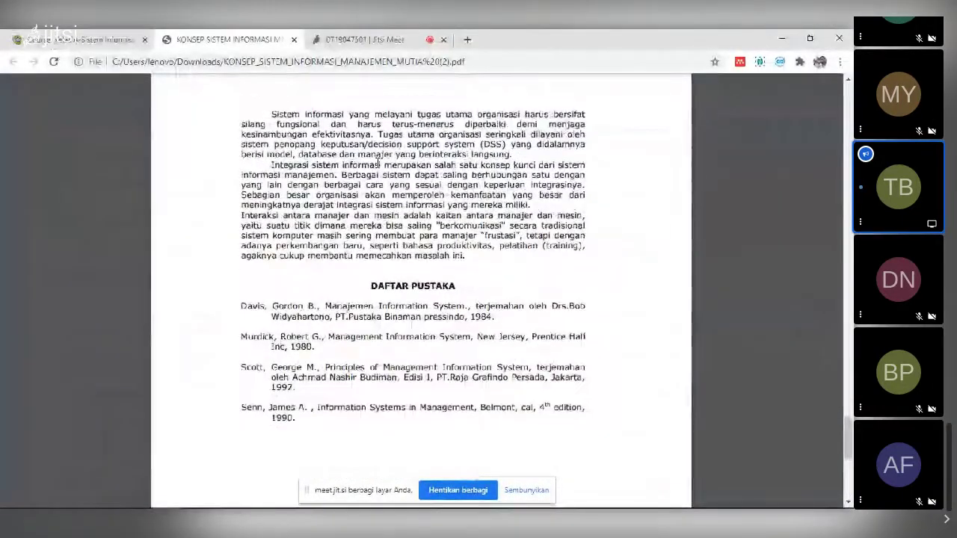
- In a new tab, search Google for 'jurnal sistem informasi manajemen filetype:pdf'
{"action": "scroll", "coordinate": [215, 106], "scroll_direction": "up", "scroll_amount": 3}
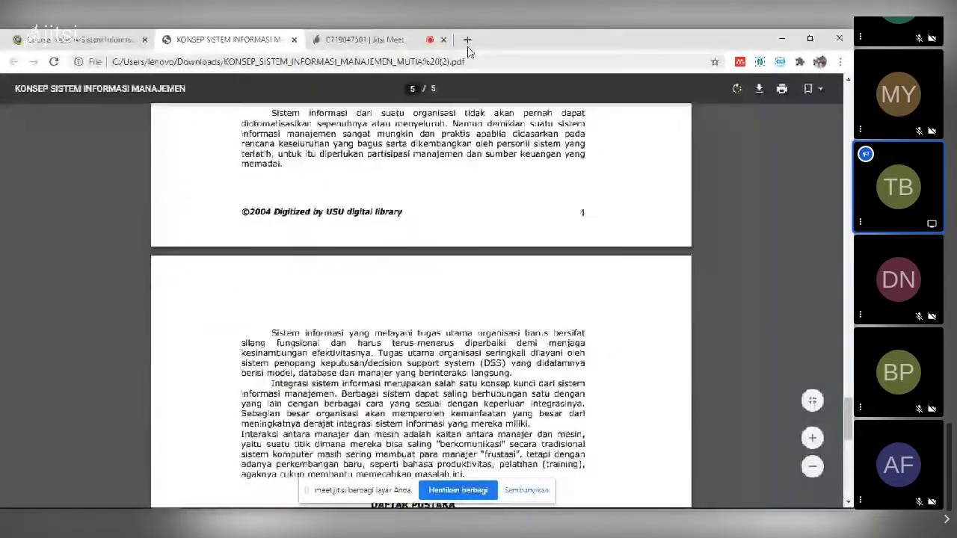
{"action": "left_click", "coordinate": [467, 39]}
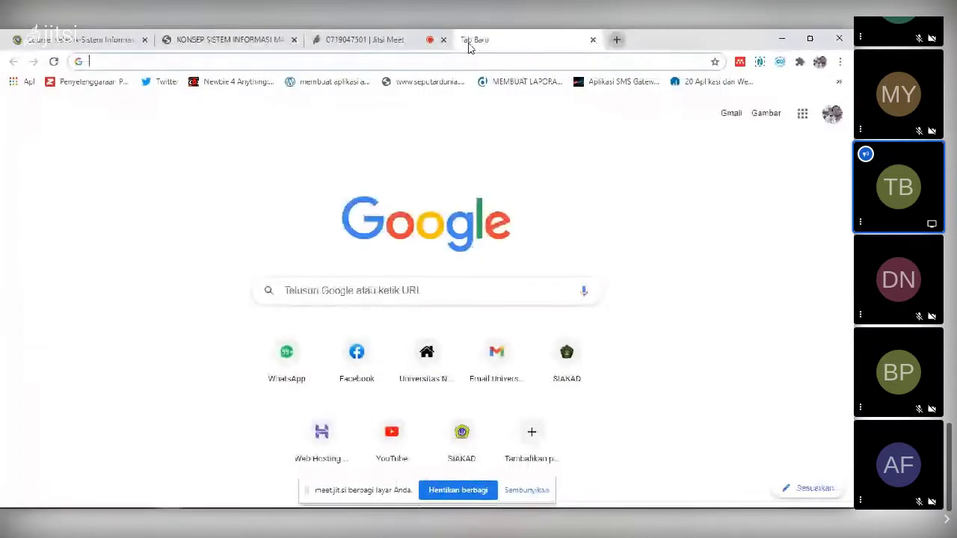
{"action": "type", "text": "konsep"}
{"action": "key", "text": "BackSpace"}
{"action": "key", "text": "BackSpace"}
{"action": "key", "text": "BackSpace"}
{"action": "key", "text": "BackSpace"}
{"action": "key", "text": "BackSpace"}
{"action": "key", "text": "BackSpace"}
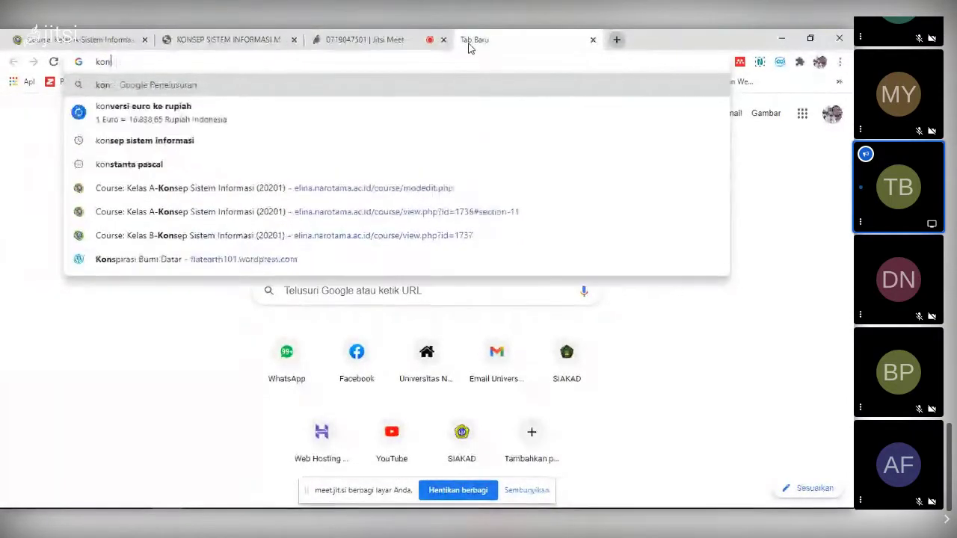
{"action": "type", "text": "siste"}
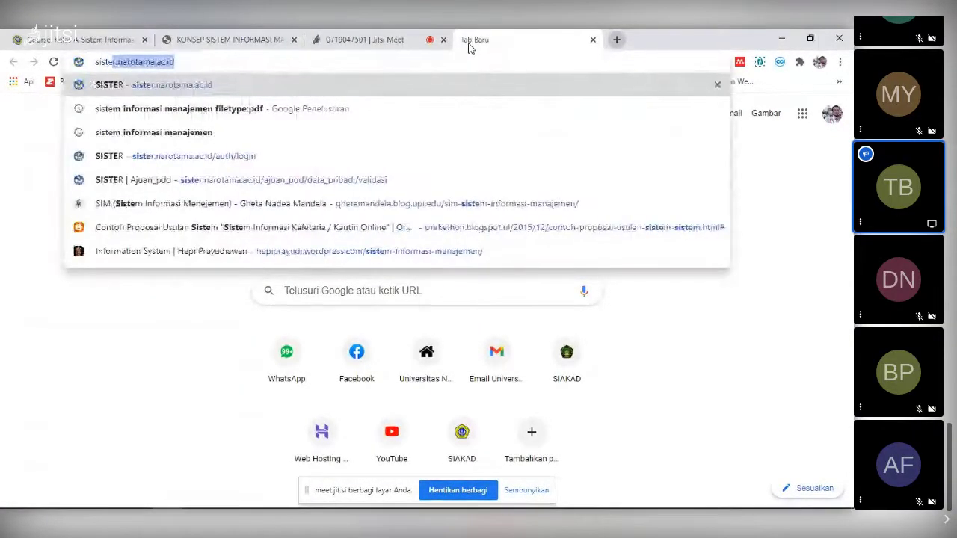
{"action": "type", "text": "m in"}
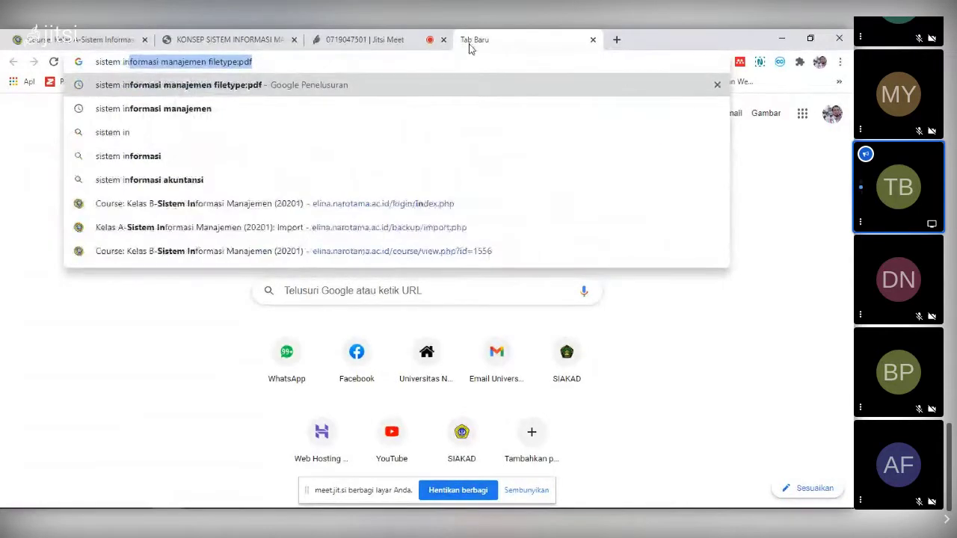
{"action": "key", "text": "Right"}
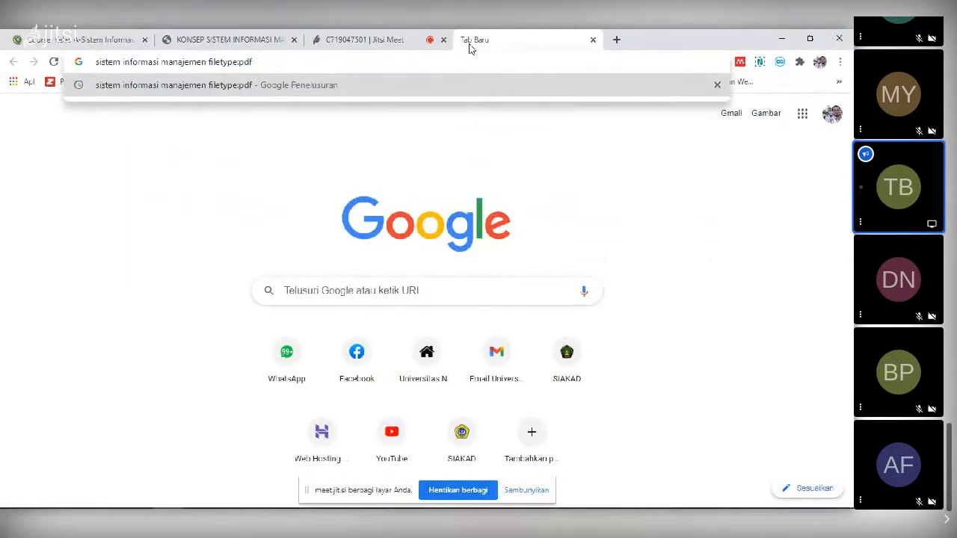
{"action": "type", "text": "jurnal"}
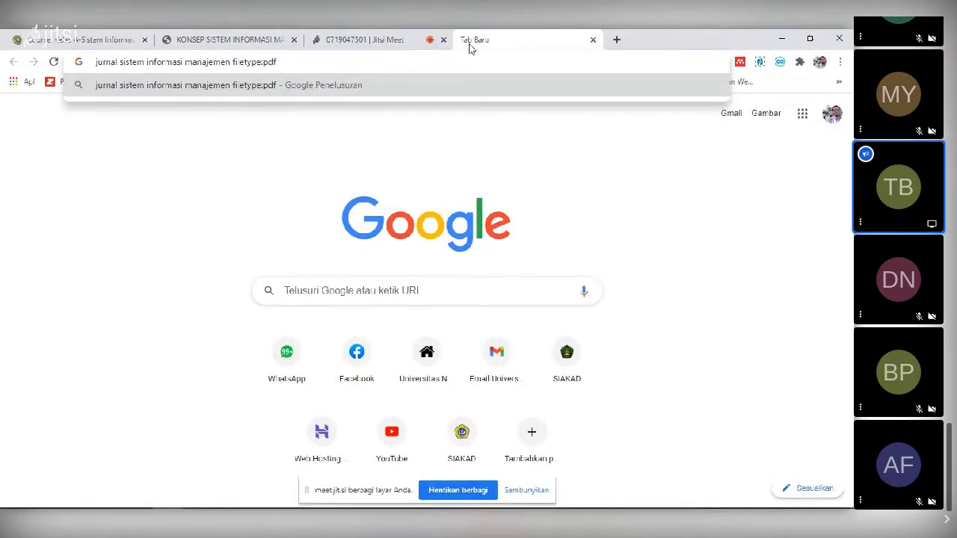
{"action": "key", "text": "Return"}
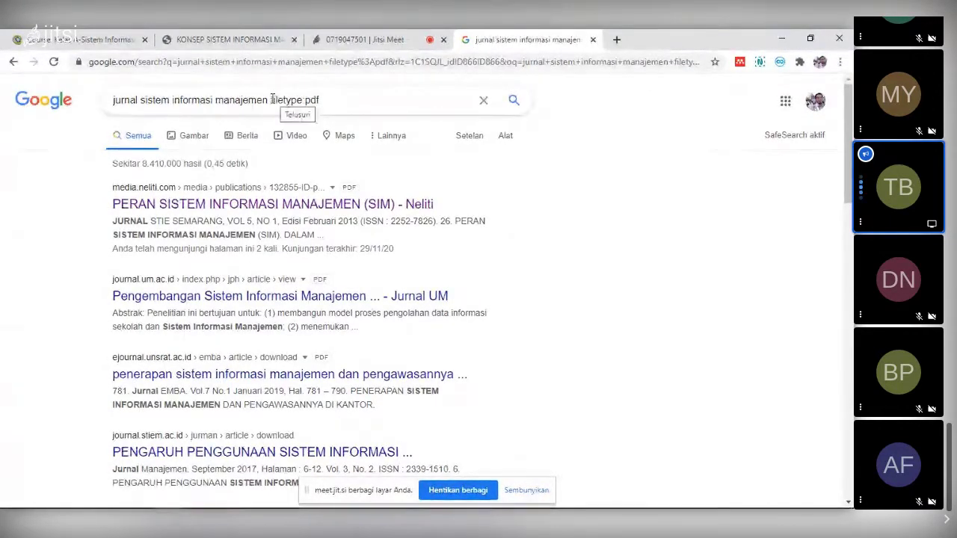
{"action": "left_click_drag", "start_coordinate": [273, 99], "coordinate": [325, 96]}
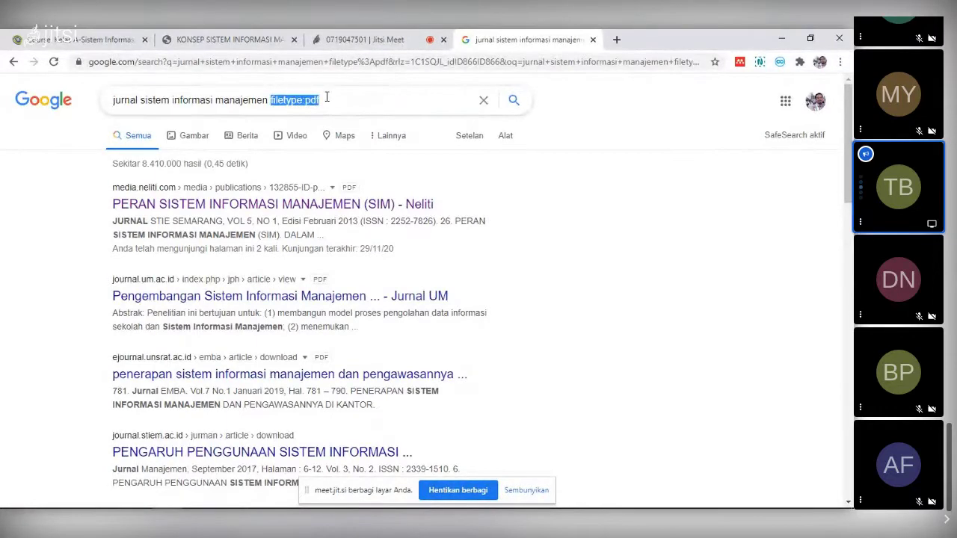
{"action": "left_click", "coordinate": [326, 97]}
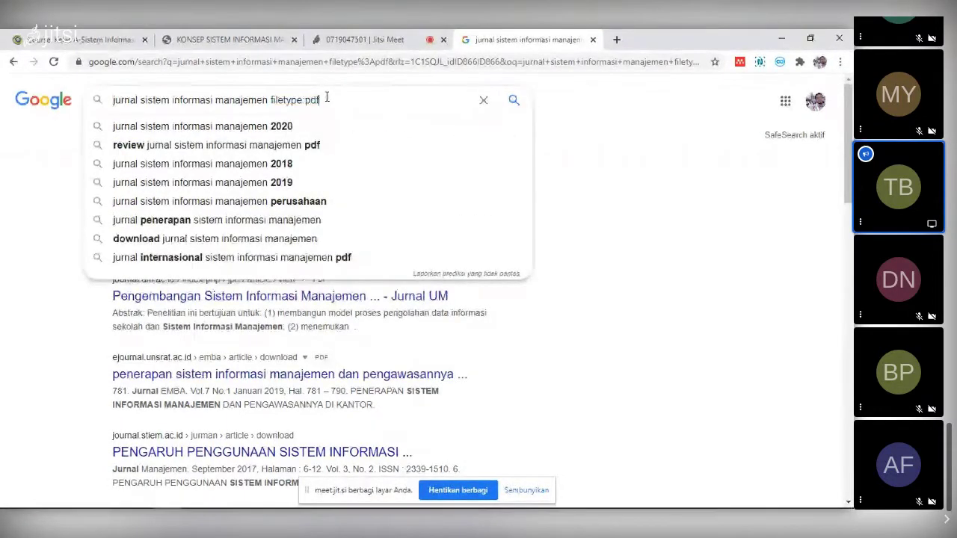
{"action": "left_click", "coordinate": [647, 261]}
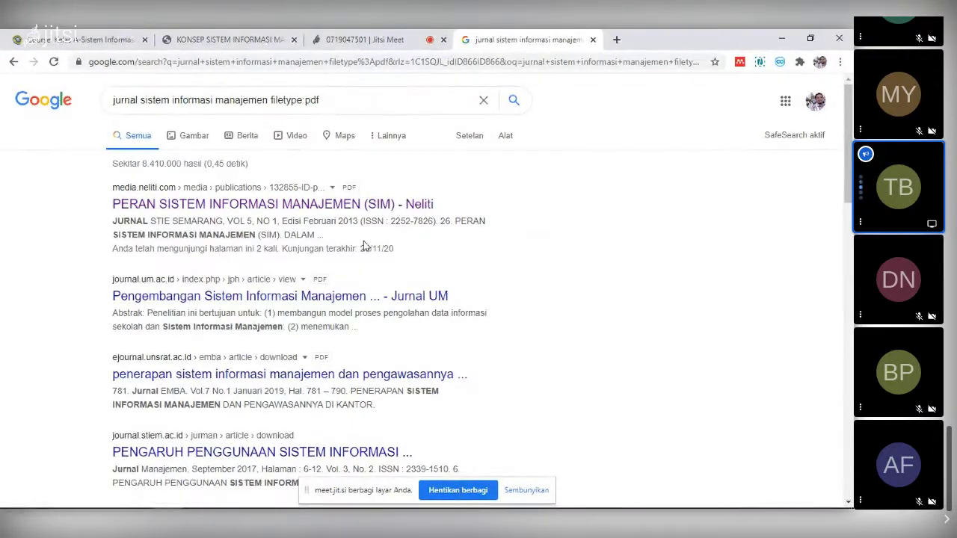
{"action": "scroll", "coordinate": [355, 277], "scroll_direction": "down", "scroll_amount": 1}
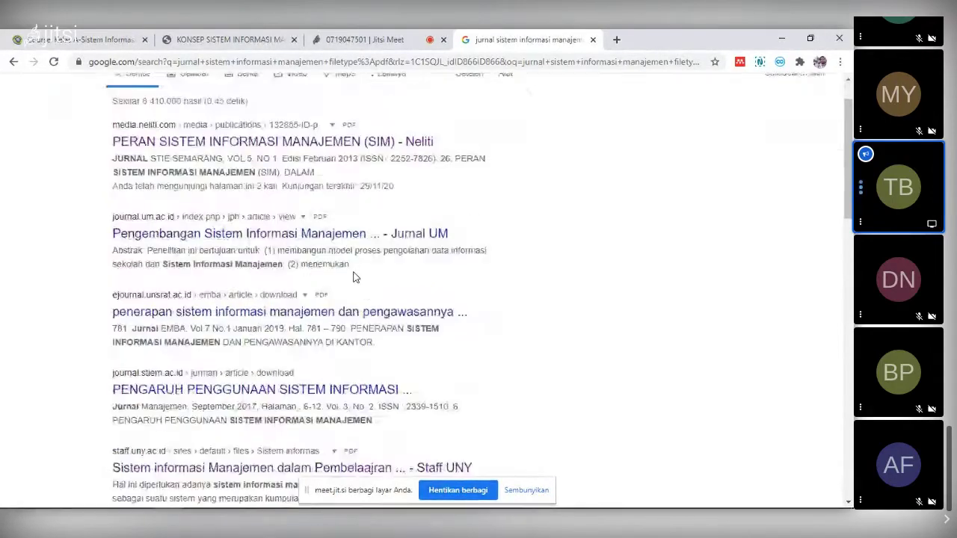
{"action": "scroll", "coordinate": [356, 261], "scroll_direction": "down", "scroll_amount": 2}
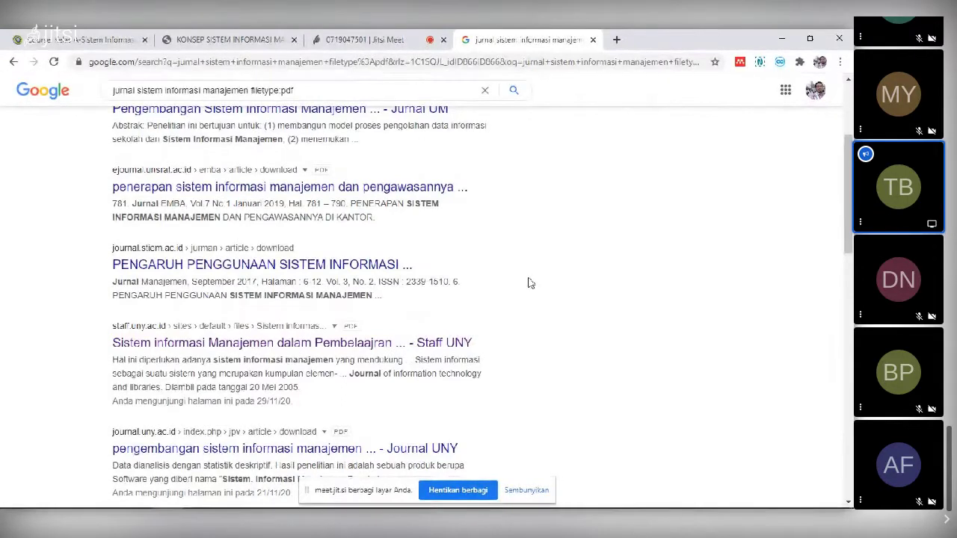
{"action": "scroll", "coordinate": [527, 282], "scroll_direction": "up", "scroll_amount": 5}
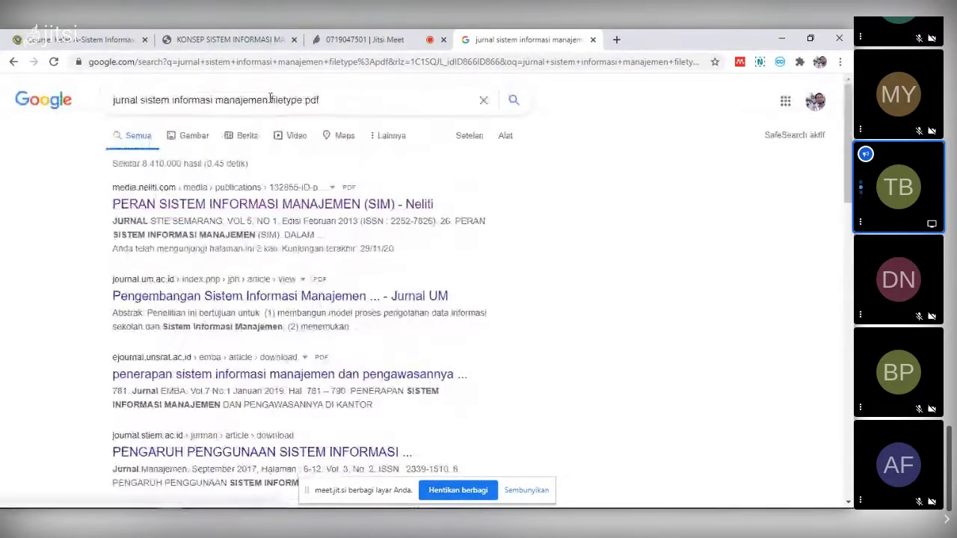
{"action": "left_click_drag", "start_coordinate": [270, 99], "coordinate": [323, 101]}
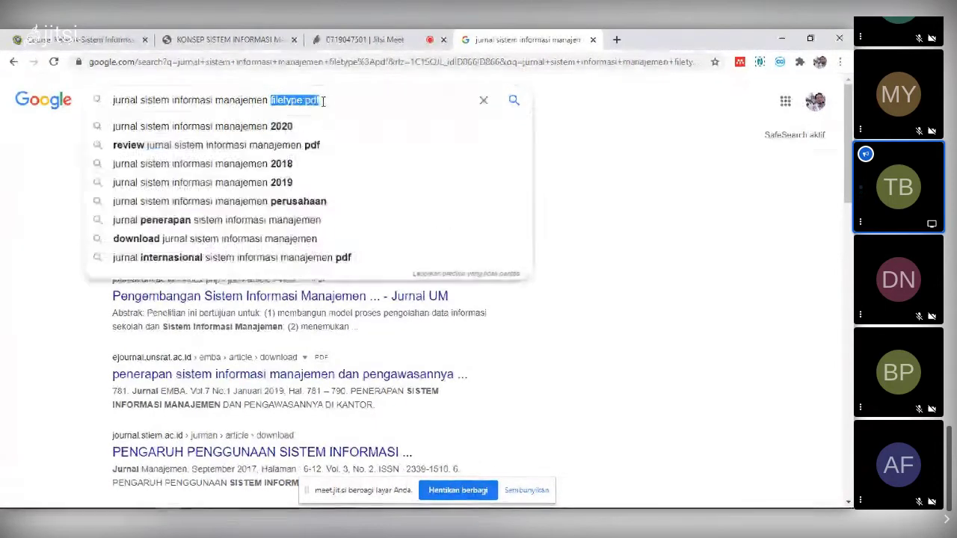
{"action": "left_click", "coordinate": [647, 224]}
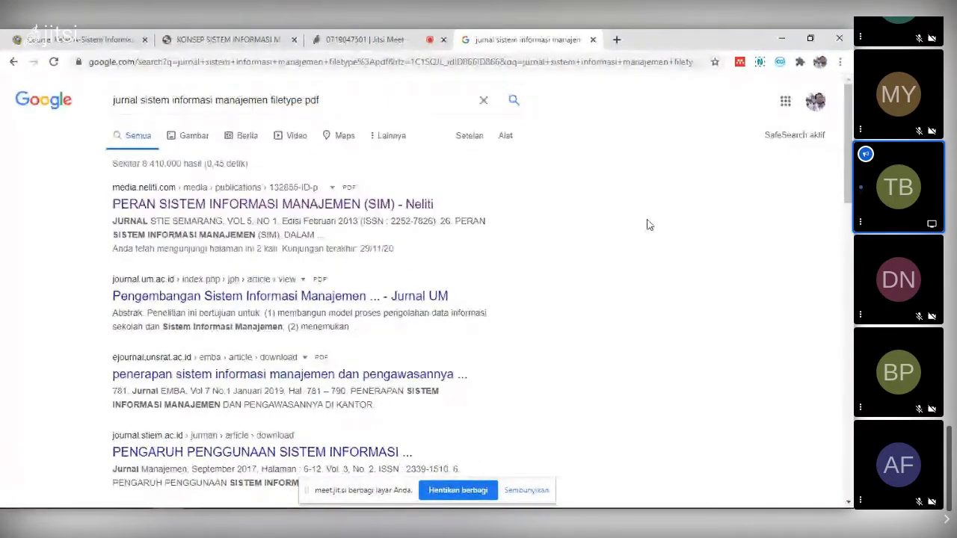
{"action": "scroll", "coordinate": [632, 249], "scroll_direction": "down", "scroll_amount": 3}
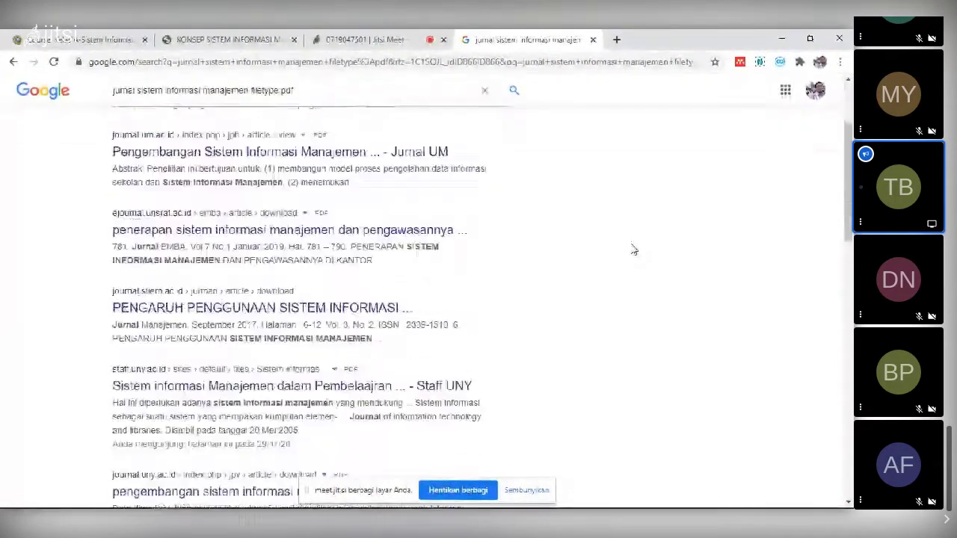
{"action": "scroll", "coordinate": [632, 249], "scroll_direction": "down", "scroll_amount": 10}
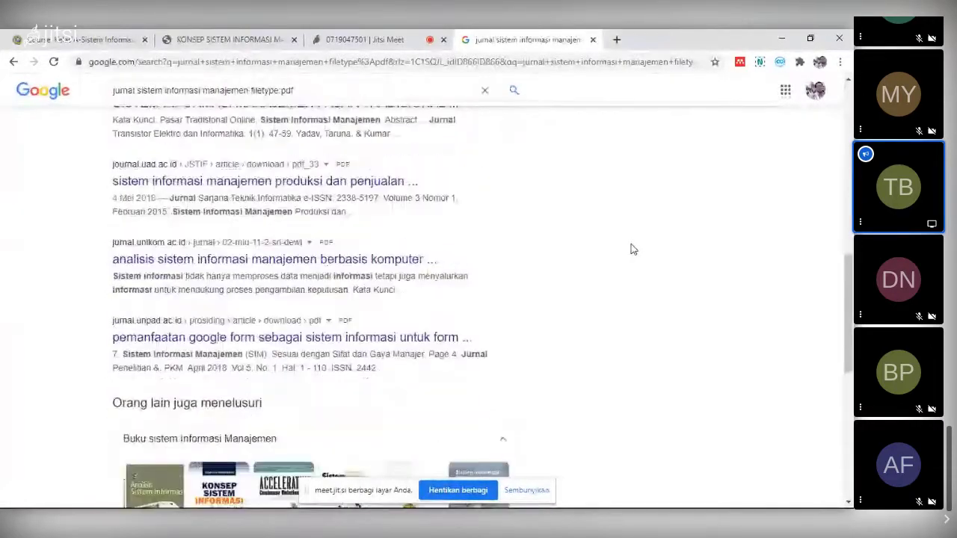
- Open the jurnal.unikom.ac.id analysis PDF in a new tab, then return to Mendeley Desktop
{"action": "right_click", "coordinate": [401, 262]}
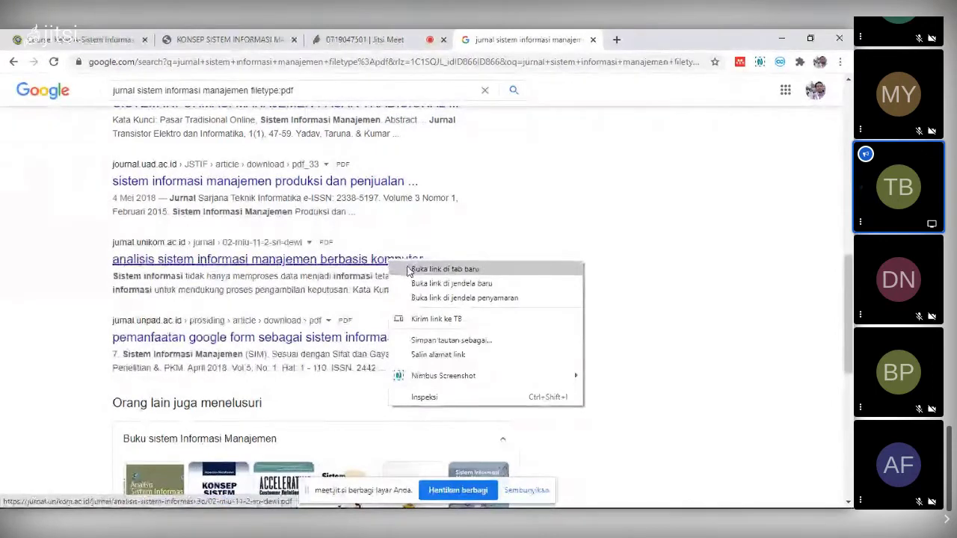
{"action": "left_click", "coordinate": [415, 269]}
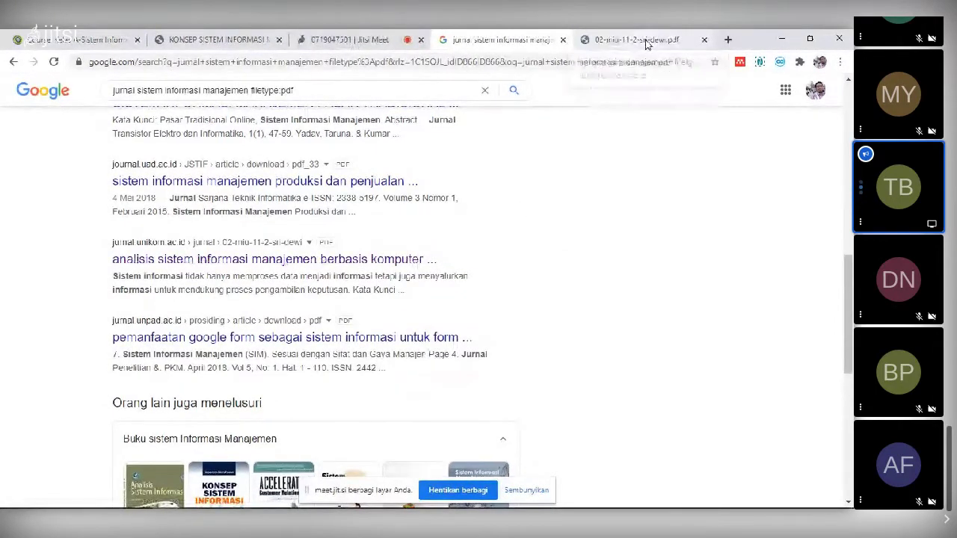
{"action": "left_click", "coordinate": [647, 41]}
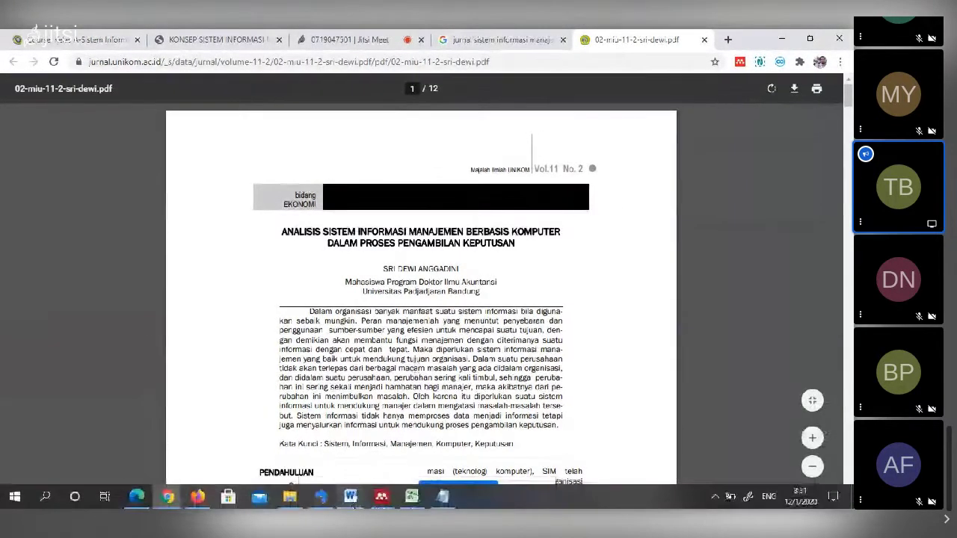
{"action": "left_click", "coordinate": [382, 498]}
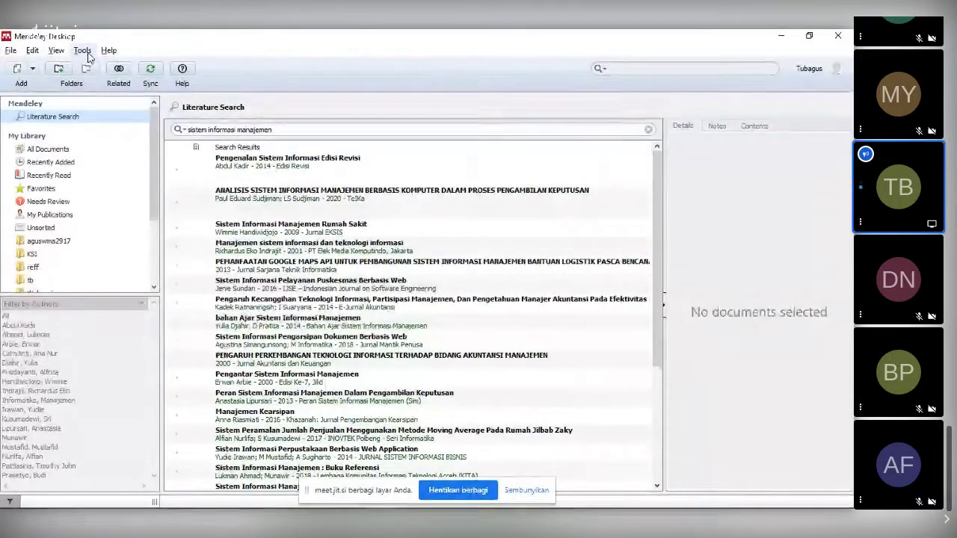
- Start the Web Importer installation from Mendeley Desktop's Tools menu
{"action": "left_click", "coordinate": [87, 56]}
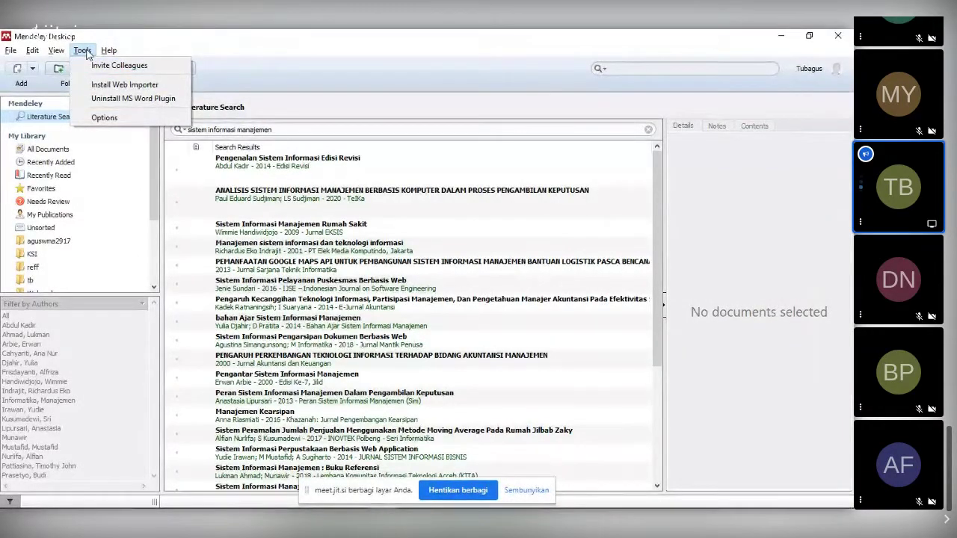
{"action": "left_click", "coordinate": [159, 88]}
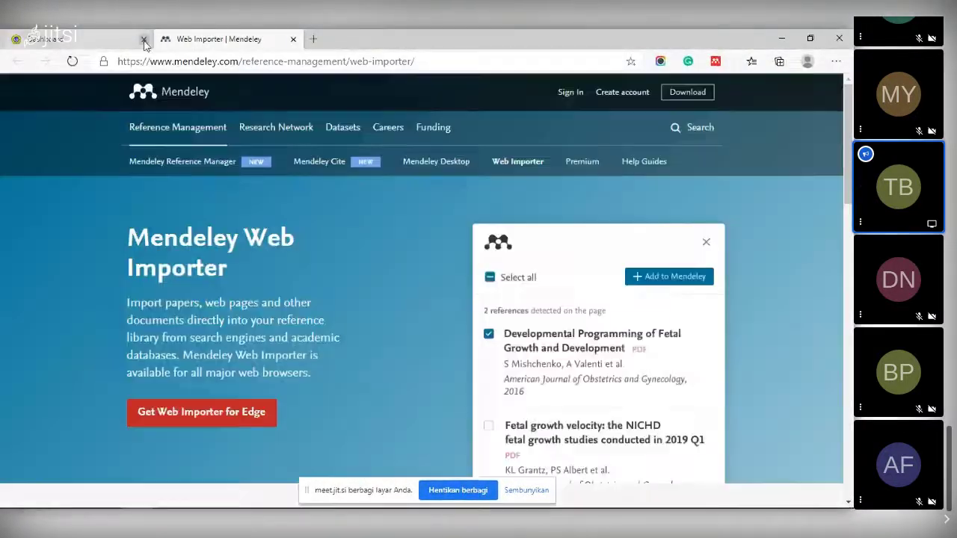
- Close the extra Edge tab, copy the Web Importer page address, and return to Chrome's PDF
{"action": "left_click", "coordinate": [144, 39]}
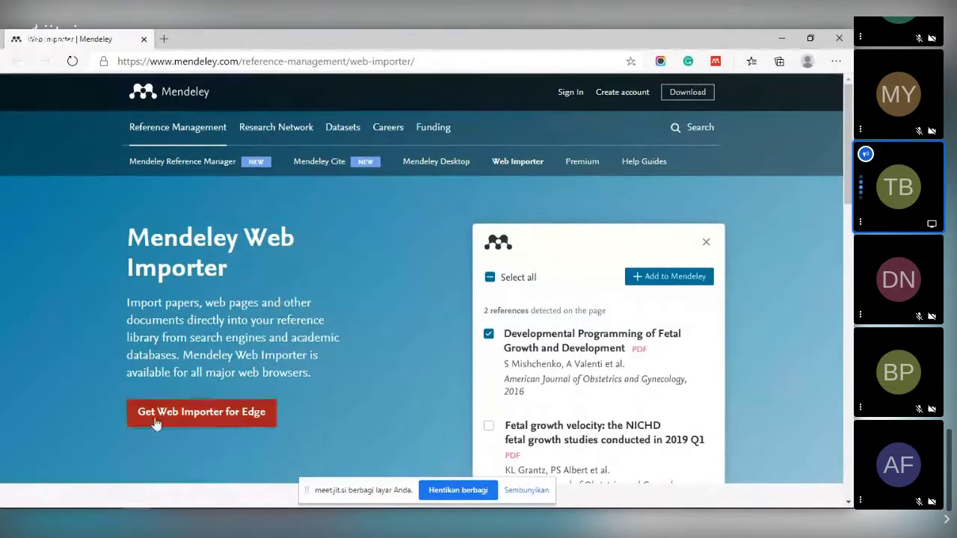
{"action": "left_click", "coordinate": [233, 423]}
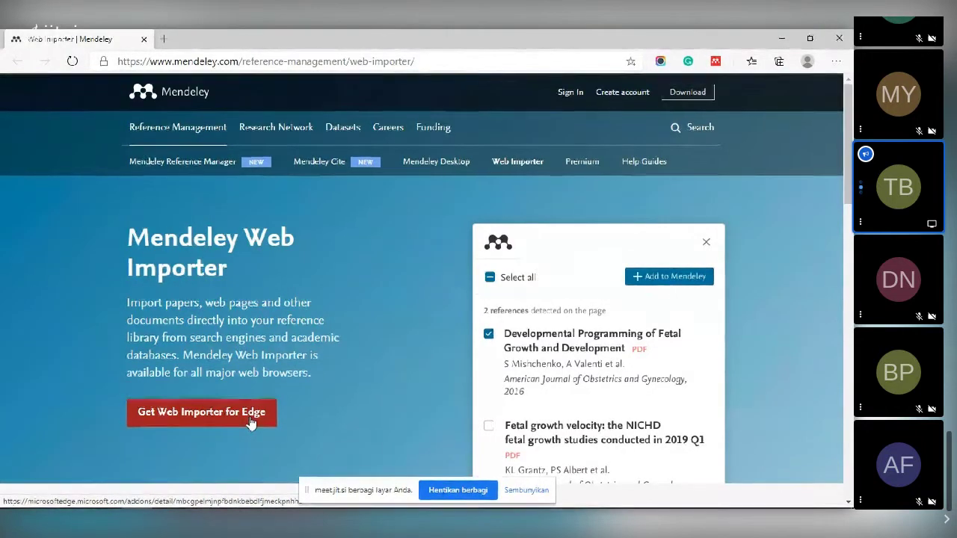
{"action": "left_click", "coordinate": [379, 64]}
{"action": "key", "text": "ctrl+c"}
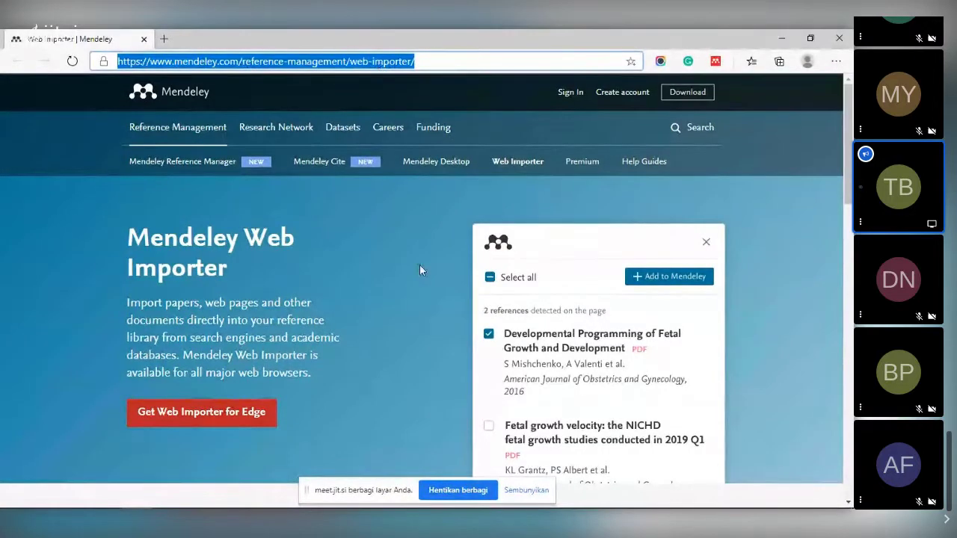
{"action": "left_click", "coordinate": [419, 264]}
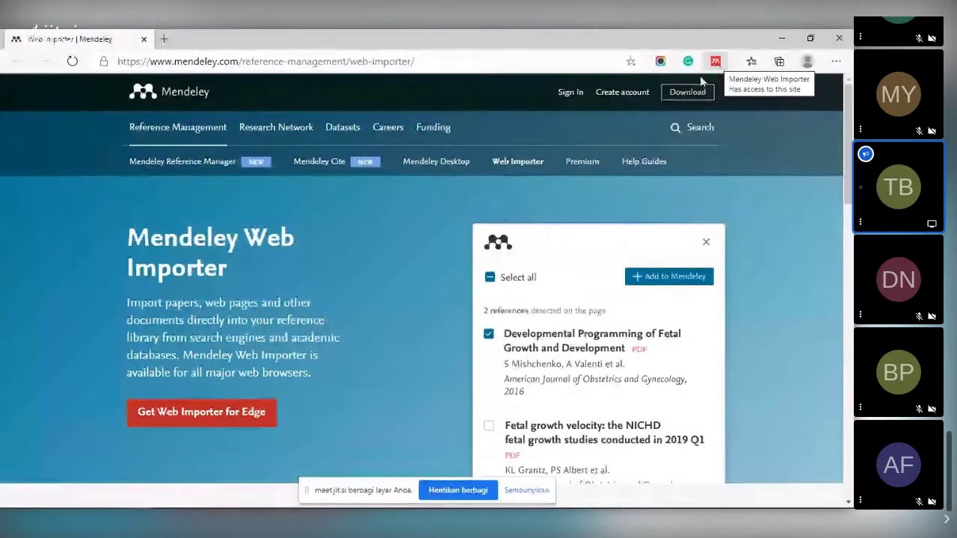
{"action": "key", "text": "alt+Tab"}
{"action": "key", "text": "alt+Tab"}
{"action": "key", "text": "Tab"}
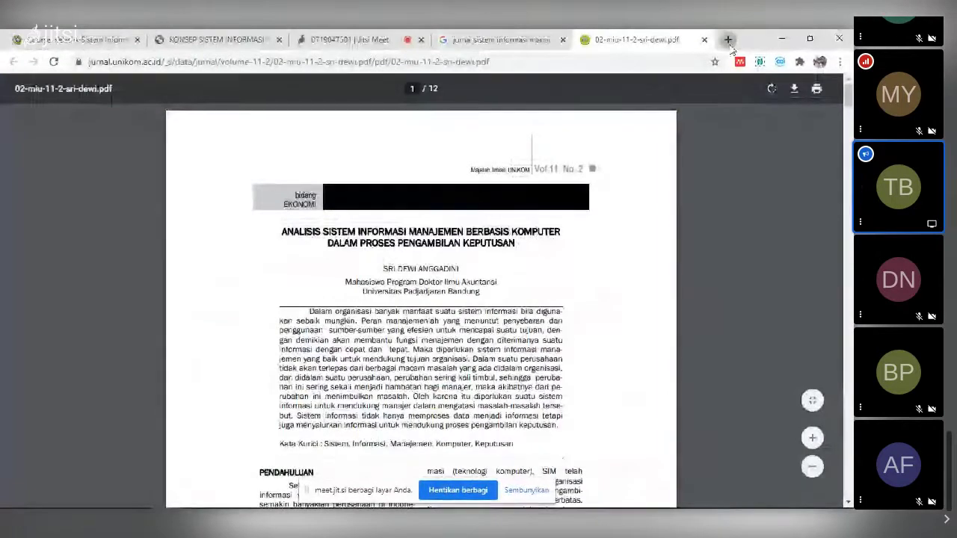
- Load the copied Web Importer address in a new Chrome tab
{"action": "left_click", "coordinate": [727, 38]}
{"action": "key", "text": "ctrl+v"}
{"action": "key", "text": "Return"}
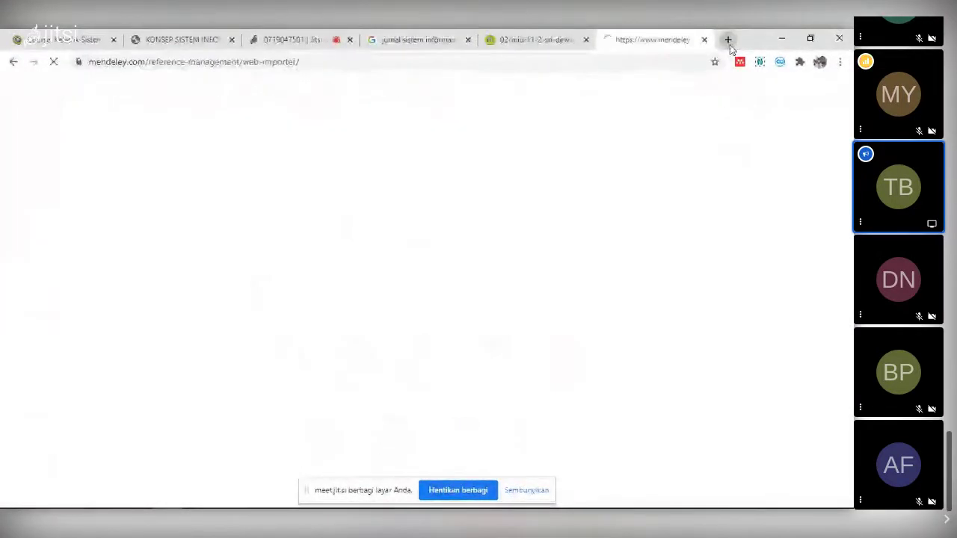
- Check the Firefox window, then scroll Chrome's Web Importer page down to 'Get Web Importer for Chrome'
{"action": "mouse_move", "coordinate": [262, 508]}
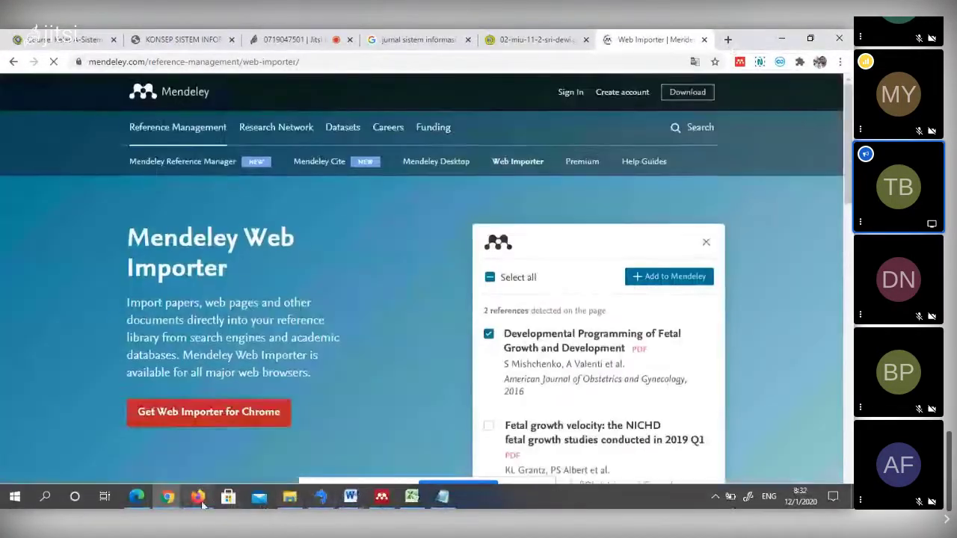
{"action": "left_click", "coordinate": [198, 497]}
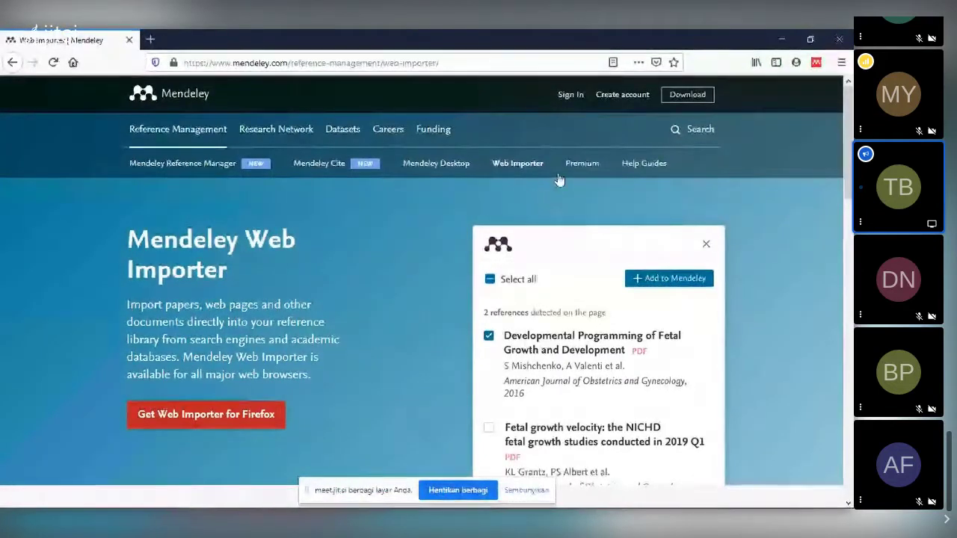
{"action": "key", "text": "alt+Tab"}
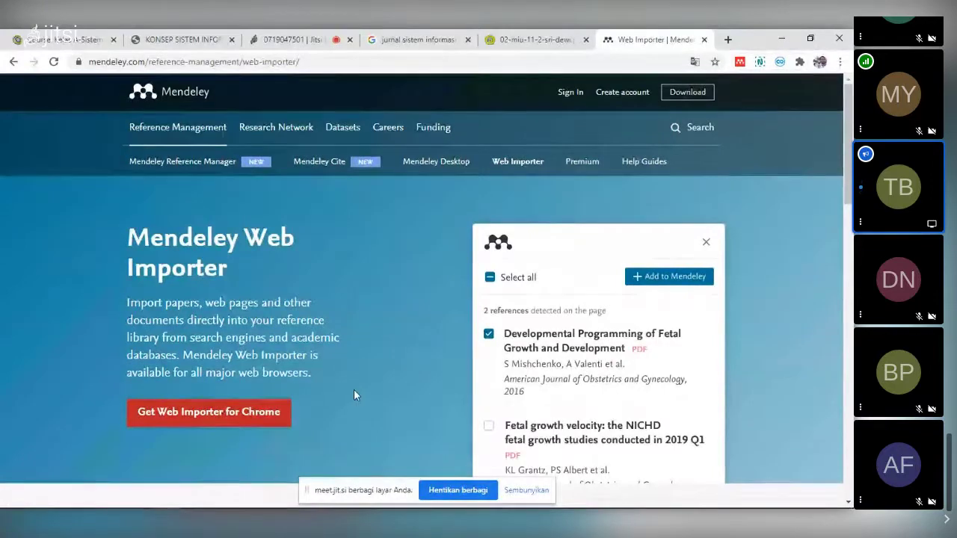
{"action": "scroll", "coordinate": [354, 395], "scroll_direction": "down", "scroll_amount": 1}
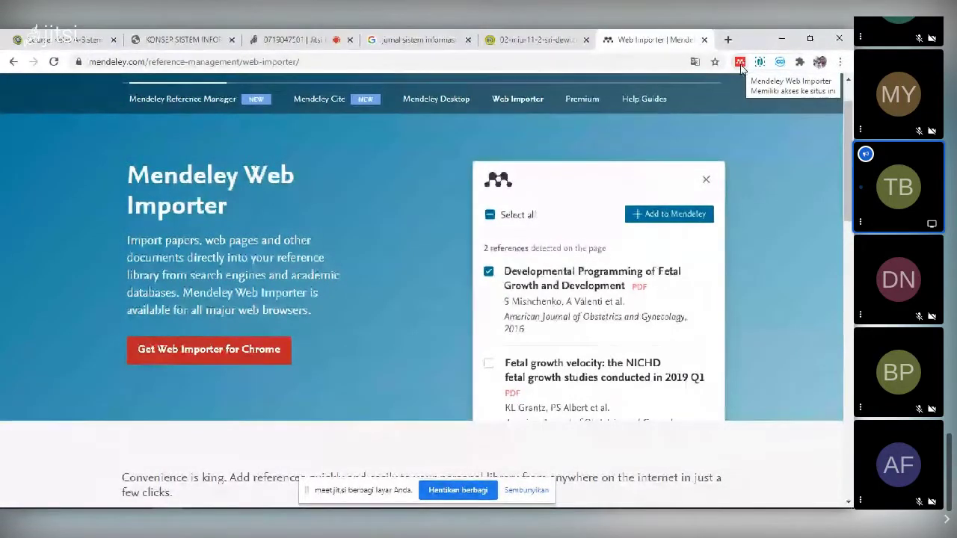
{"action": "scroll", "coordinate": [570, 319], "scroll_direction": "down", "scroll_amount": 1}
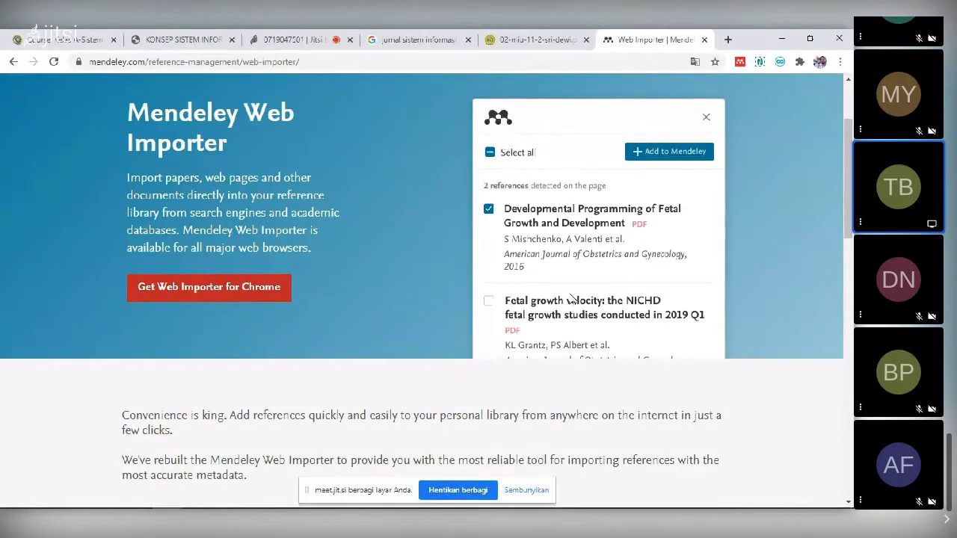
{"action": "mouse_move", "coordinate": [357, 508]}
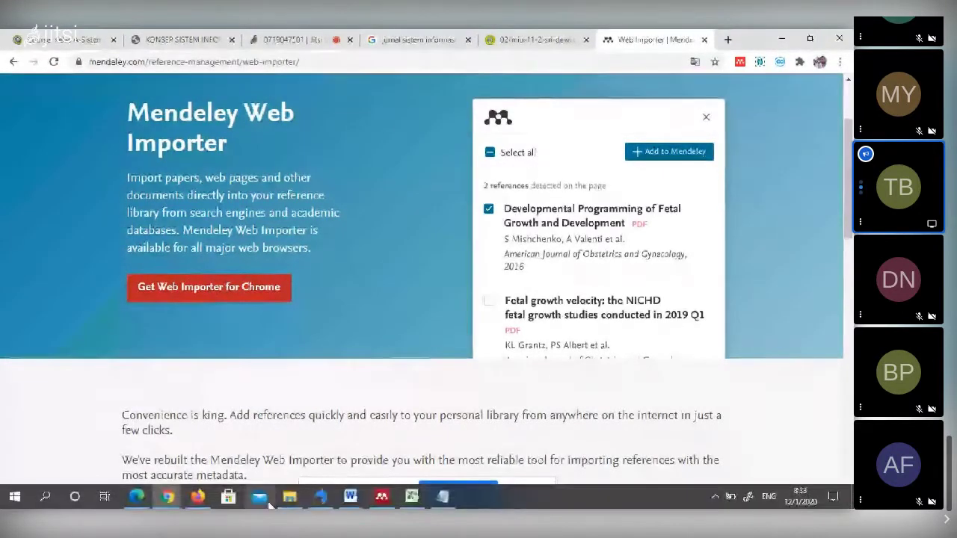
- Reload the Web Importer page in Firefox, then go back to Chrome's journal PDF tab
{"action": "left_click", "coordinate": [198, 496]}
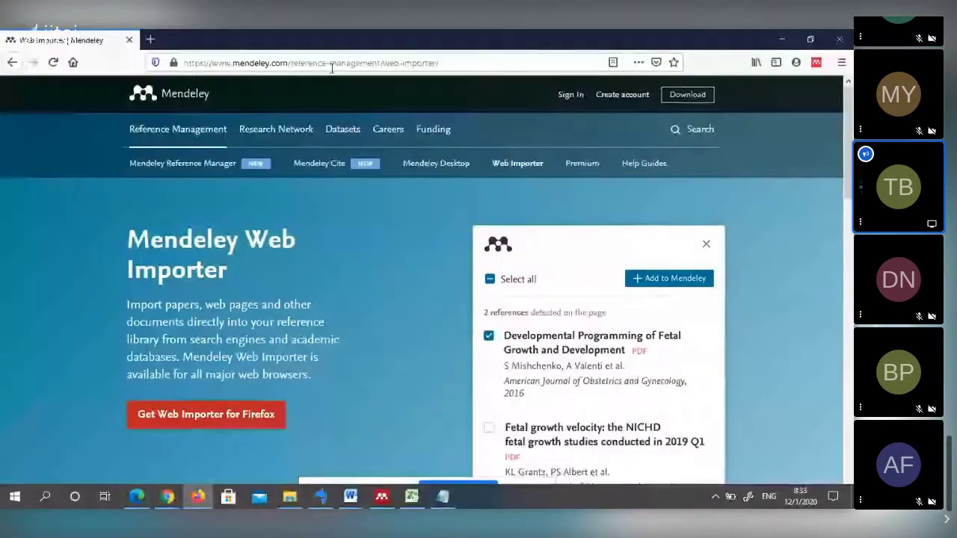
{"action": "left_click", "coordinate": [323, 60]}
{"action": "key", "text": "Return"}
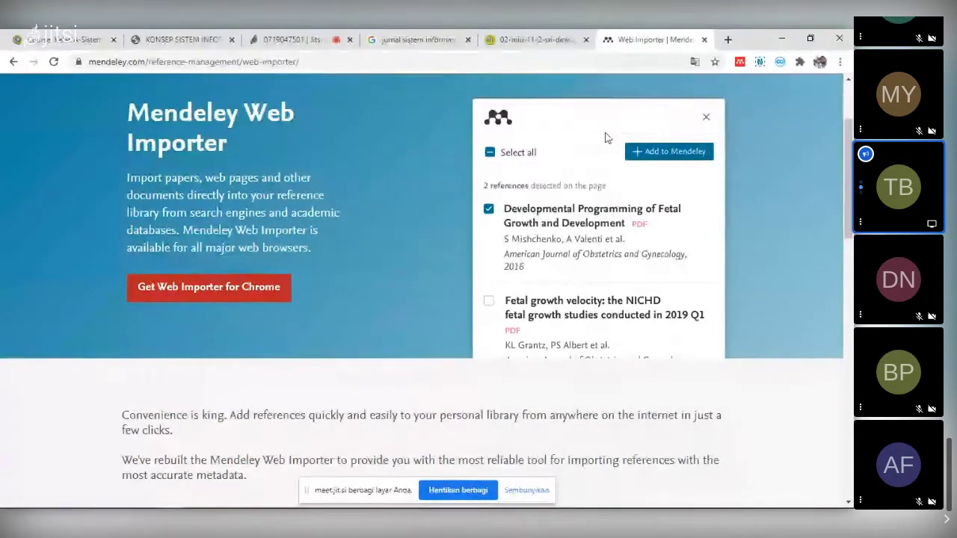
{"action": "left_click", "coordinate": [528, 40]}
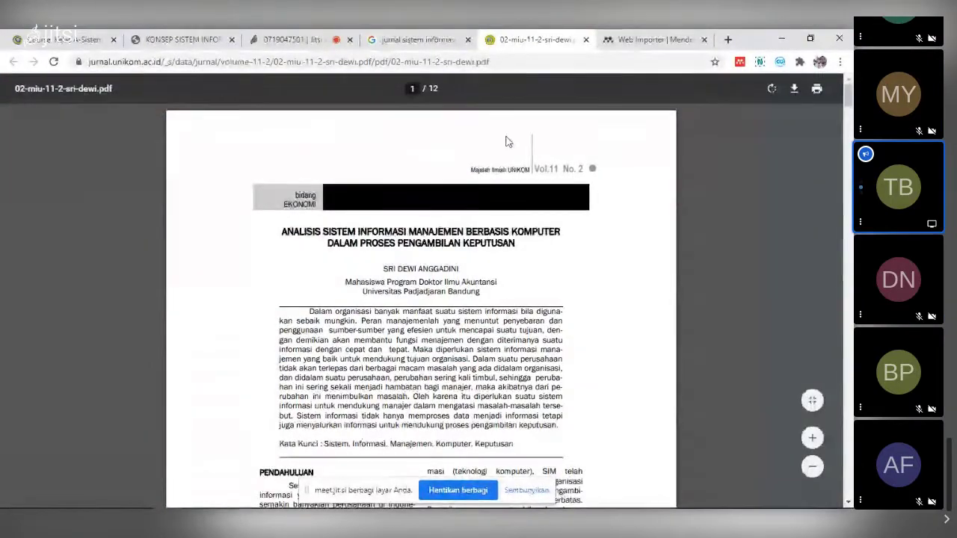
- Add the detected UNIKOM PDF reference to Mendeley with the Web Importer and view the library
{"action": "left_click", "coordinate": [739, 62]}
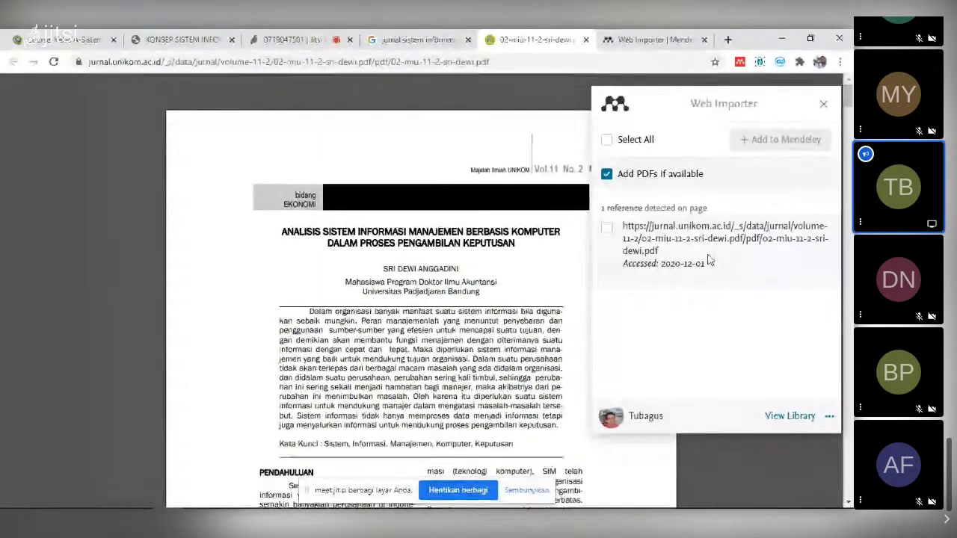
{"action": "left_click", "coordinate": [606, 231]}
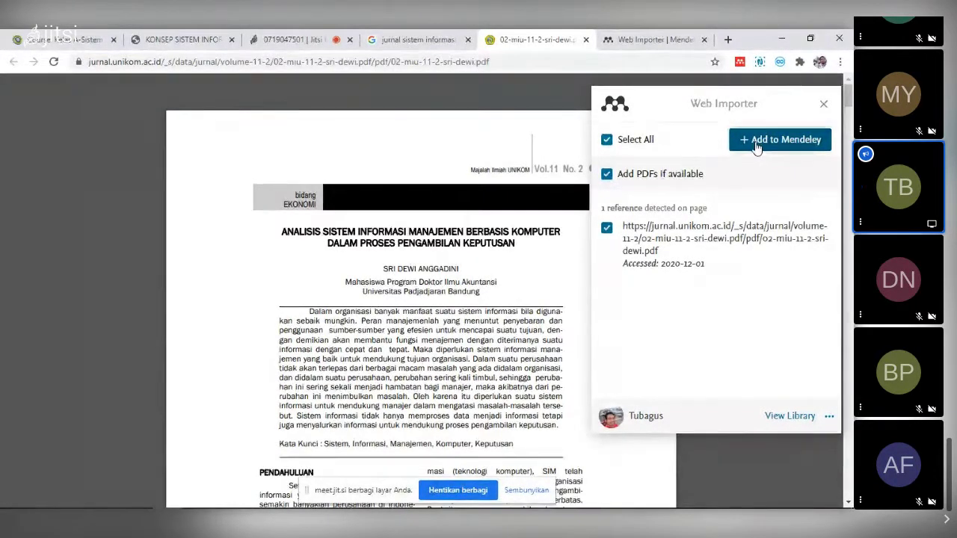
{"action": "left_click", "coordinate": [756, 146]}
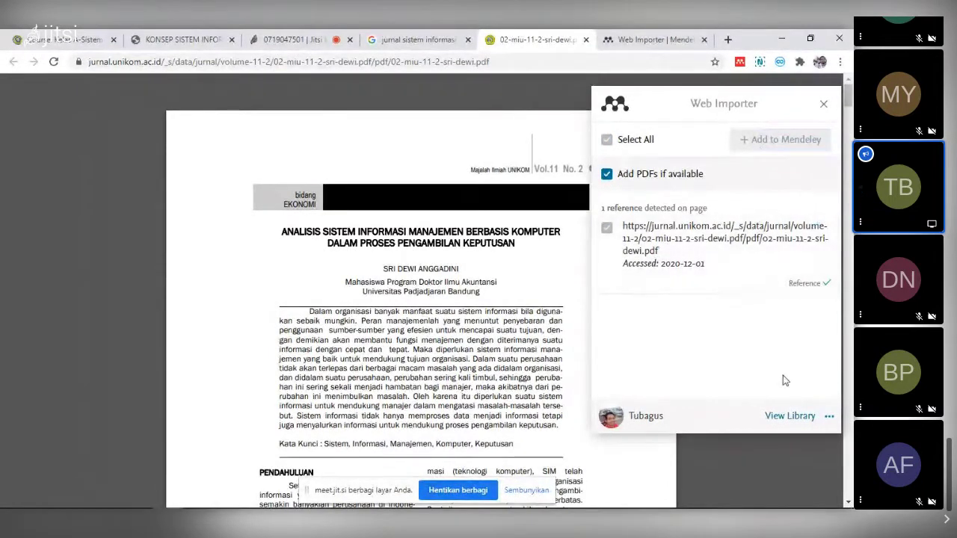
{"action": "left_click", "coordinate": [794, 417]}
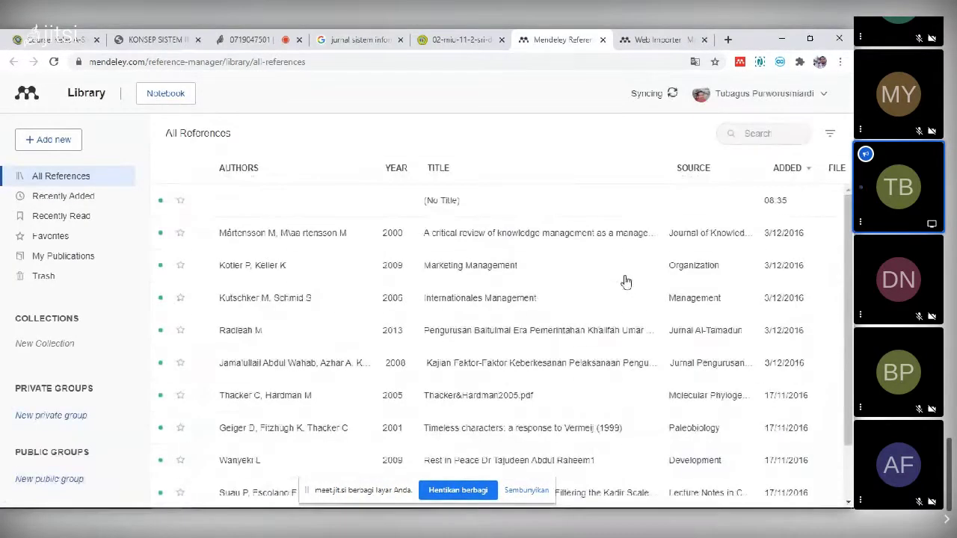
- Copy the article's two-line title from the PDF and search the library for it
{"action": "left_click", "coordinate": [459, 39]}
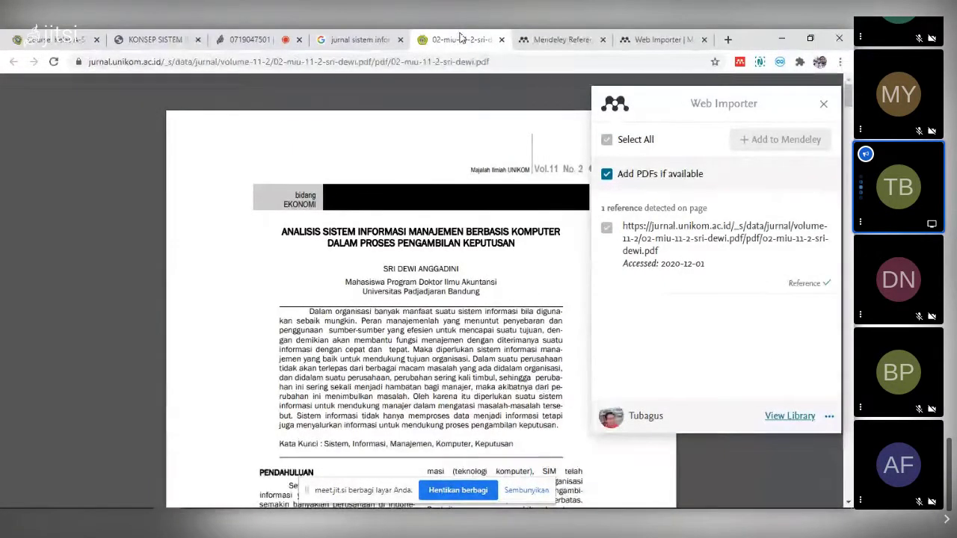
{"action": "left_click_drag", "start_coordinate": [282, 228], "coordinate": [519, 242]}
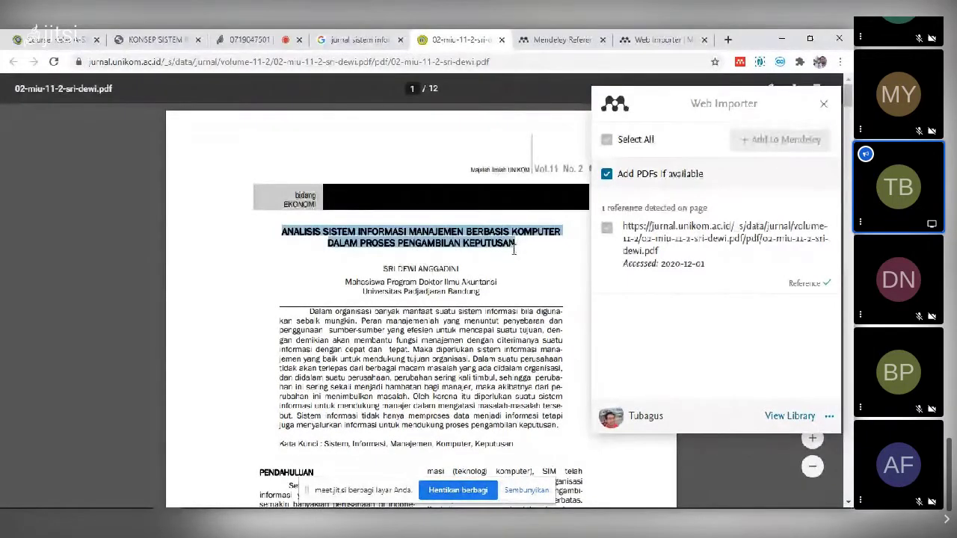
{"action": "key", "text": "ctrl+Tab"}
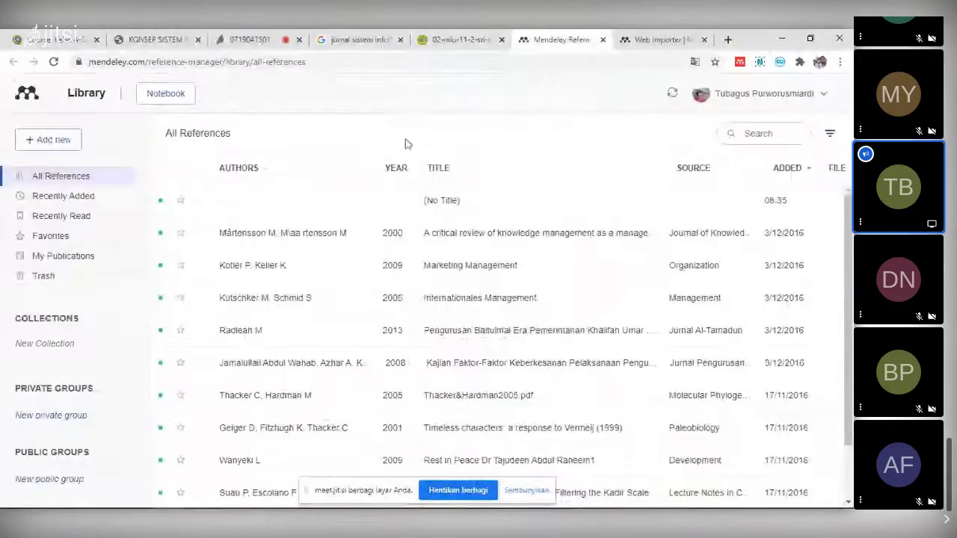
{"action": "left_click", "coordinate": [773, 134]}
{"action": "key", "text": "ctrl+v"}
{"action": "key", "text": "Return"}
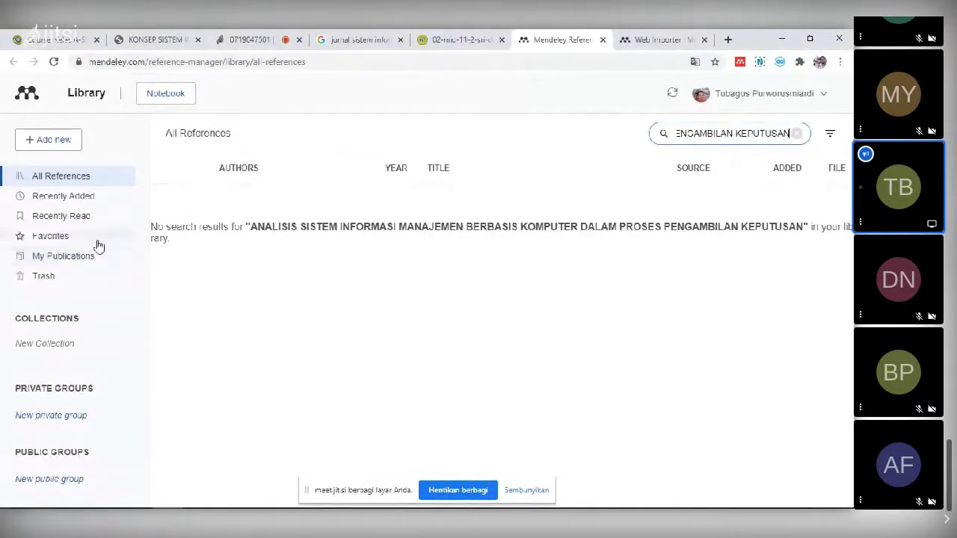
- Clear the unmatched search to show all references and reopen the Web Importer
{"action": "left_click", "coordinate": [81, 179]}
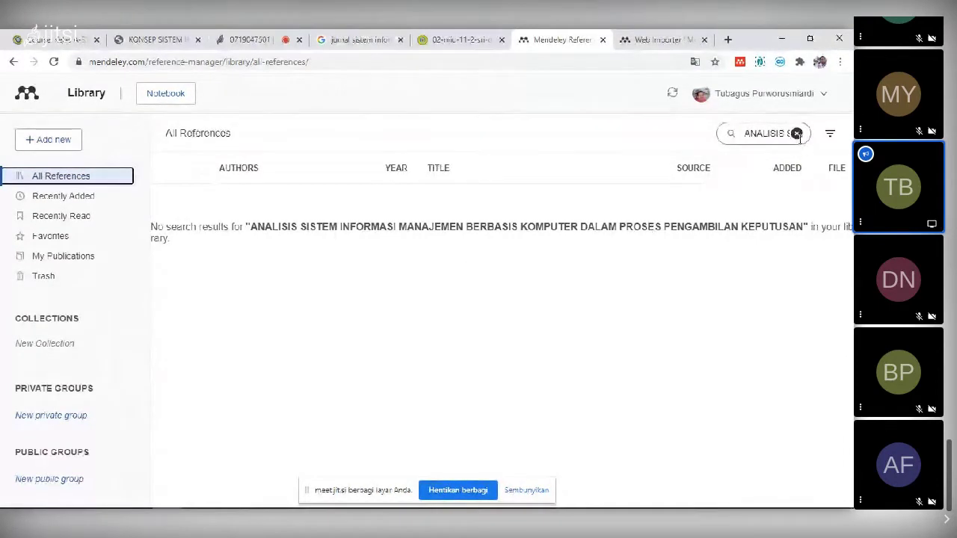
{"action": "left_click", "coordinate": [797, 134]}
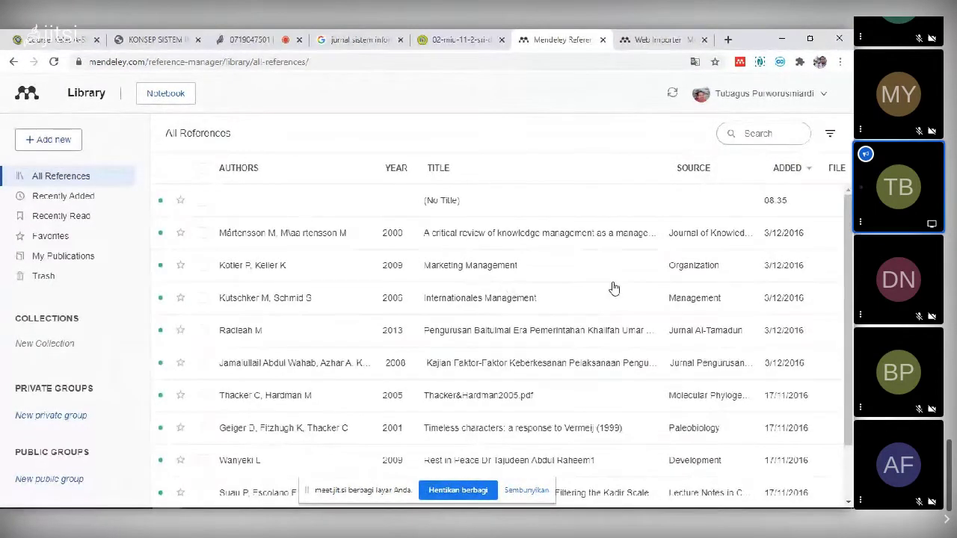
{"action": "scroll", "coordinate": [613, 287], "scroll_direction": "down", "scroll_amount": 1}
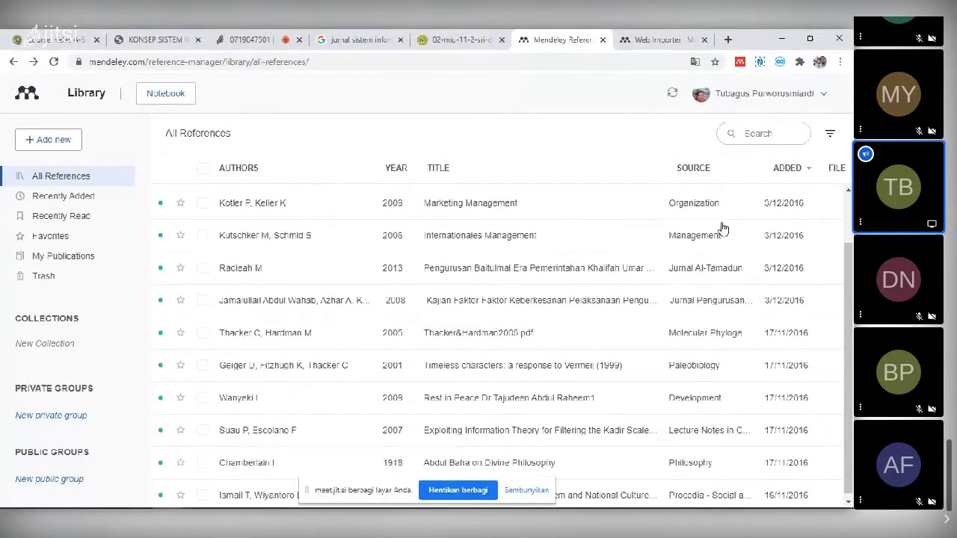
{"action": "left_click", "coordinate": [739, 62]}
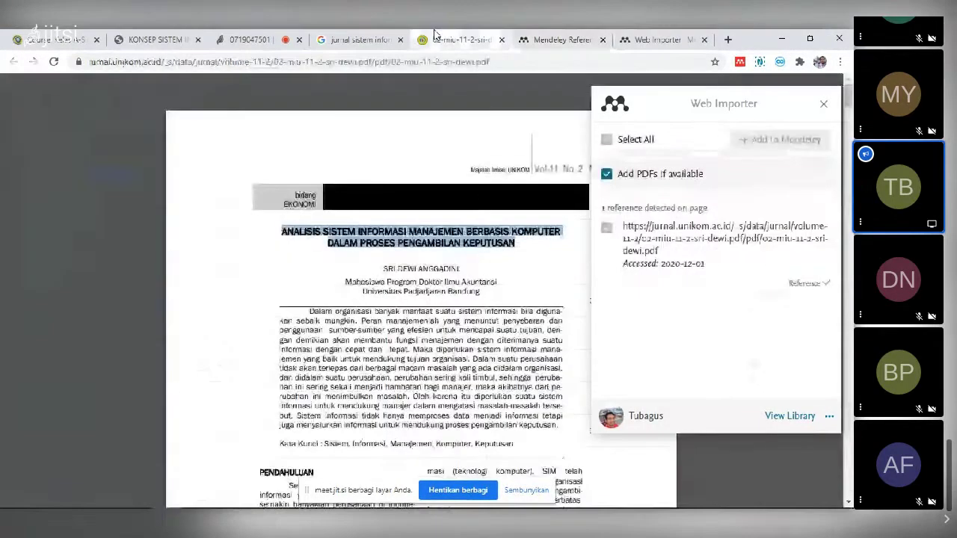
{"action": "left_click", "coordinate": [809, 286]}
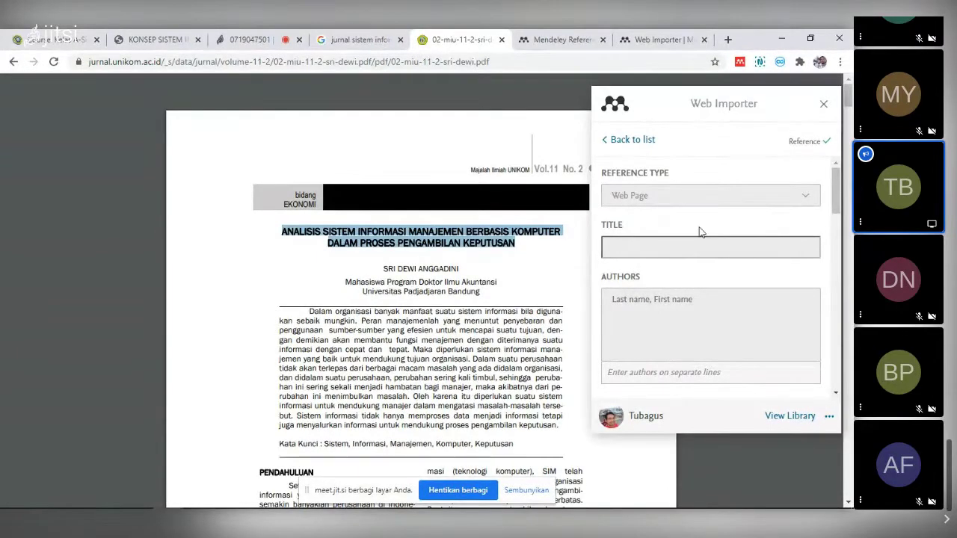
{"action": "left_click", "coordinate": [829, 417]}
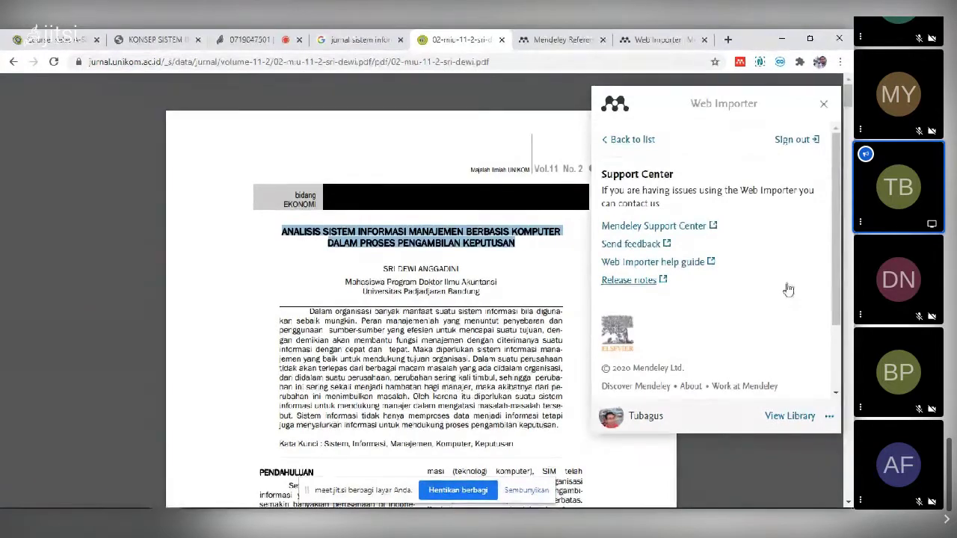
{"action": "scroll", "coordinate": [788, 289], "scroll_direction": "down", "scroll_amount": 2}
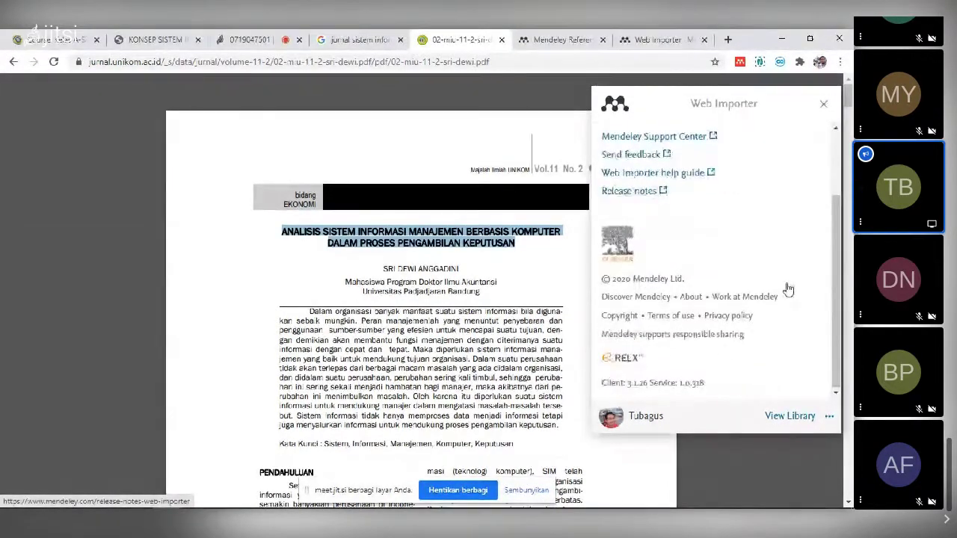
{"action": "scroll", "coordinate": [788, 290], "scroll_direction": "up", "scroll_amount": 3}
{"action": "left_click", "coordinate": [630, 141]}
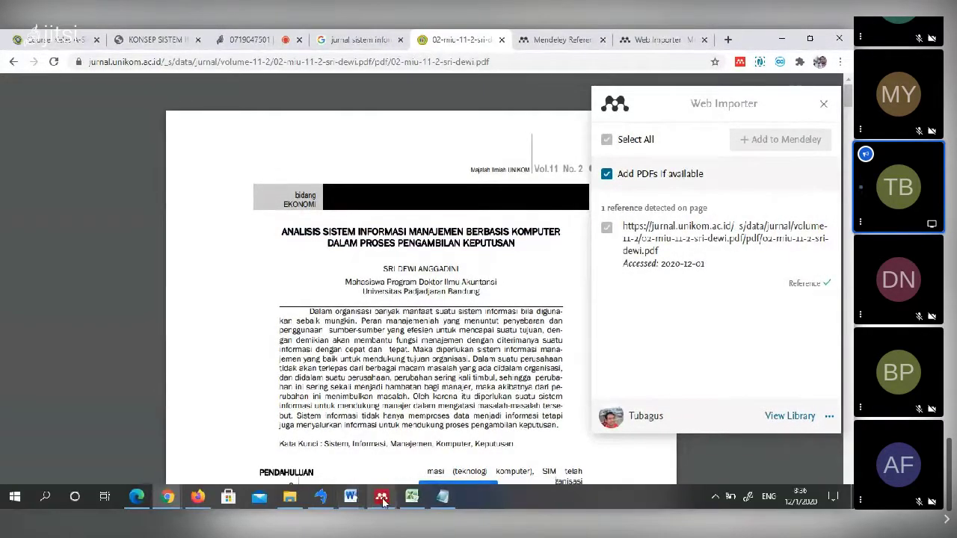
- Try syncing Mendeley Desktop, dismiss the sync warning, close it, and search Windows for 'medele'
{"action": "left_click", "coordinate": [382, 496]}
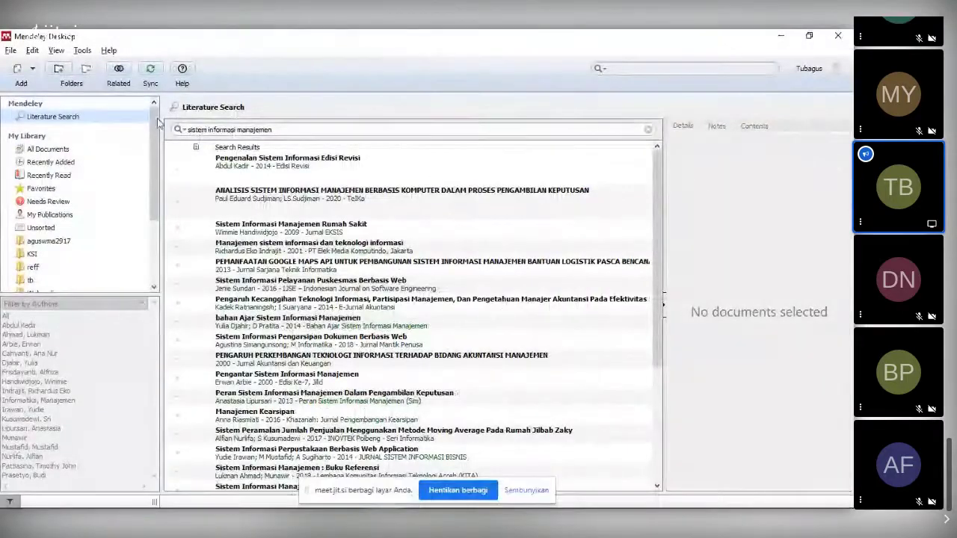
{"action": "left_click", "coordinate": [152, 71]}
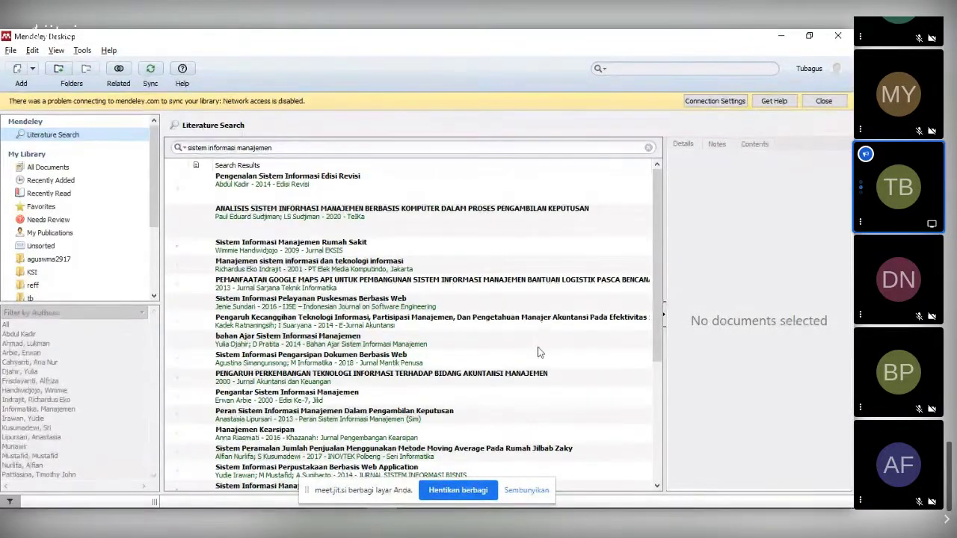
{"action": "left_click", "coordinate": [823, 101]}
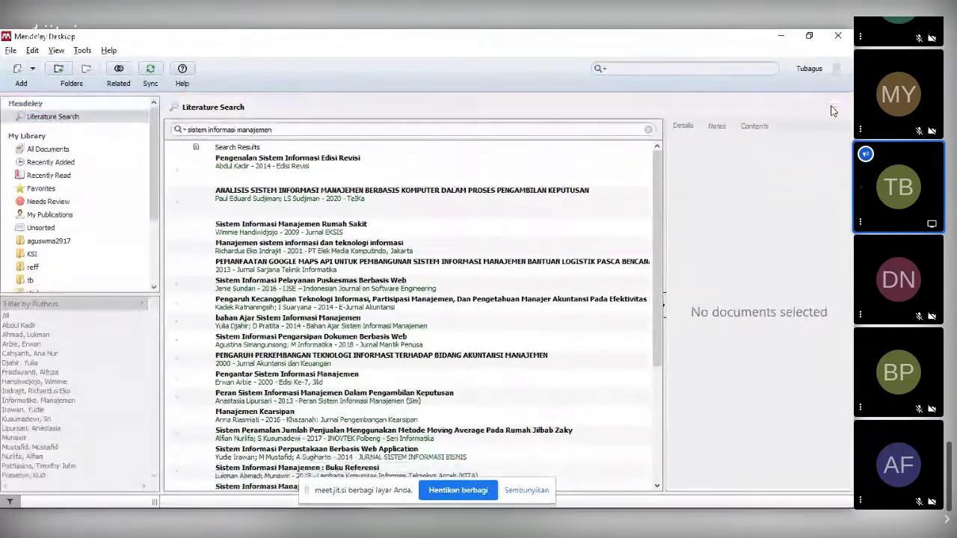
{"action": "left_click", "coordinate": [840, 35]}
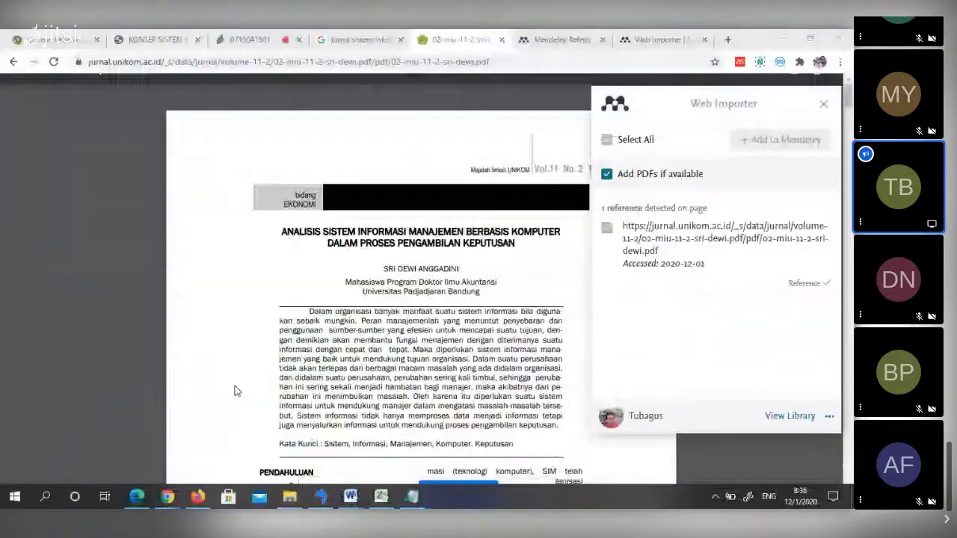
{"action": "left_click", "coordinate": [44, 499]}
{"action": "type", "text": "medele"}
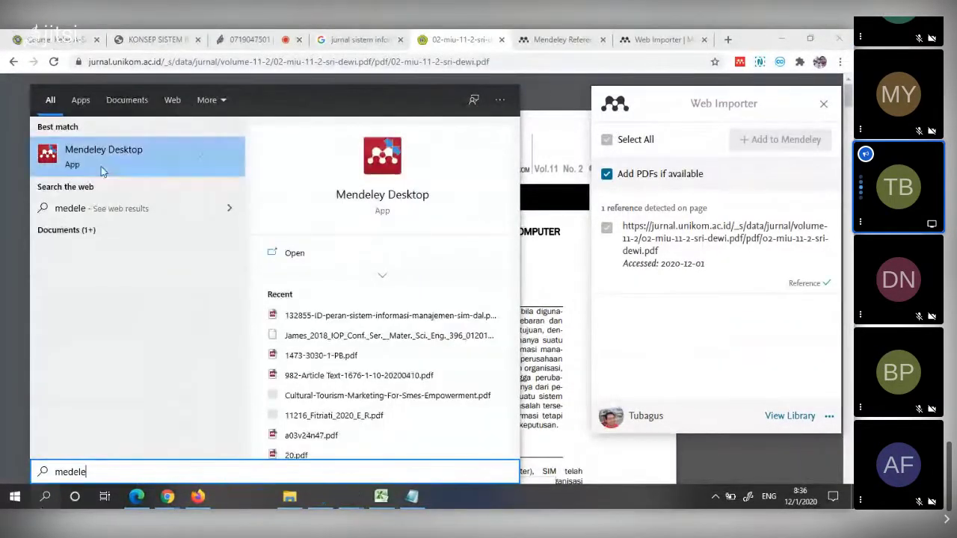
- Relaunch Mendeley Desktop maximized, sync, select the Konsep Dasar Informasi entry, then return to Chrome
{"action": "left_click", "coordinate": [104, 172]}
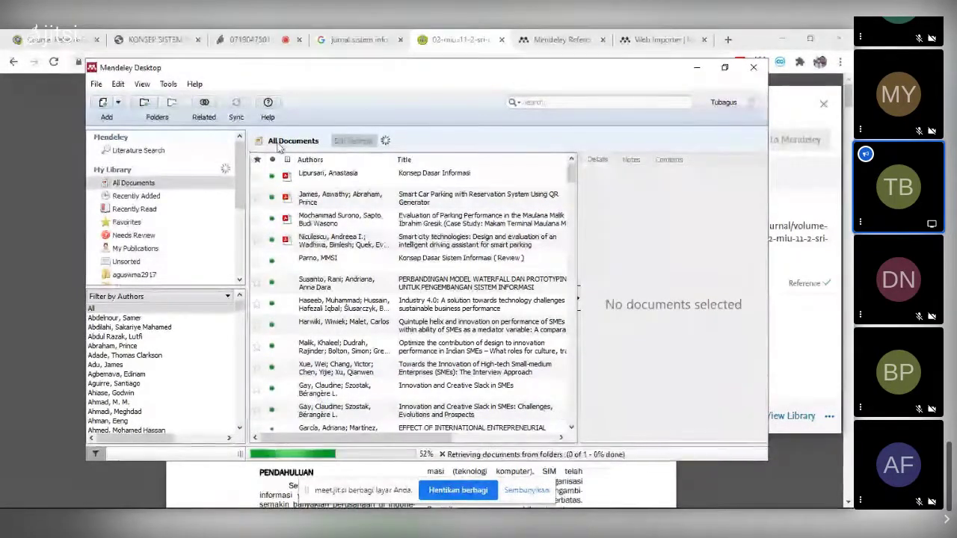
{"action": "left_click", "coordinate": [723, 69]}
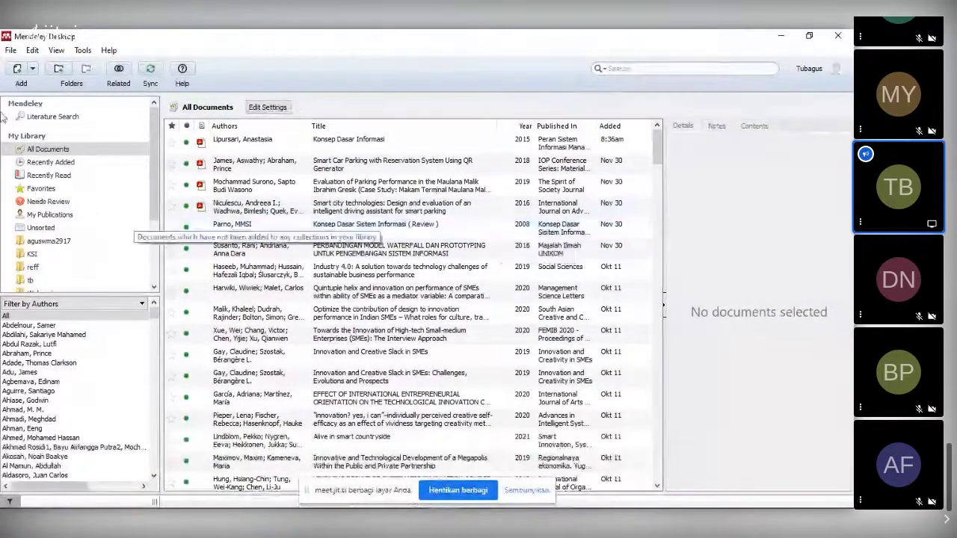
{"action": "left_click", "coordinate": [150, 73]}
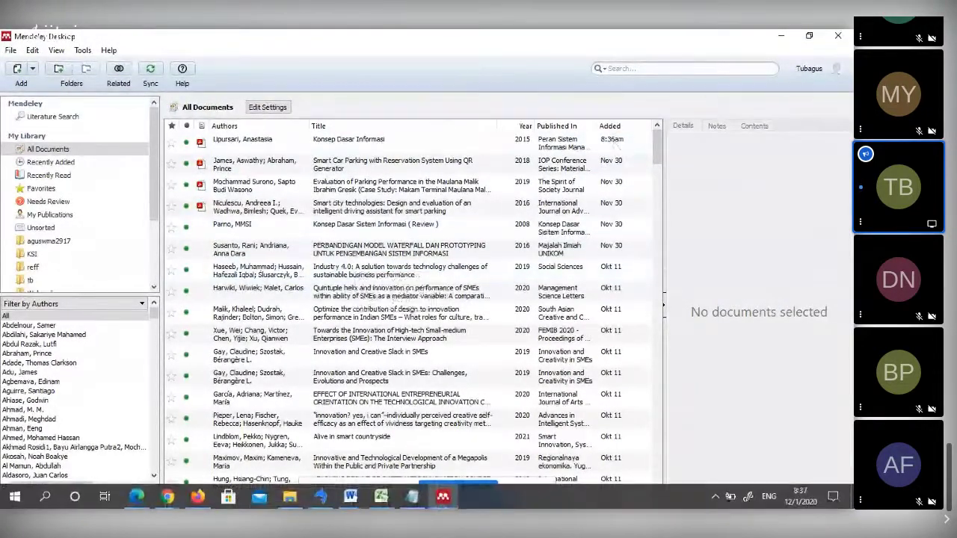
{"action": "left_click", "coordinate": [398, 148]}
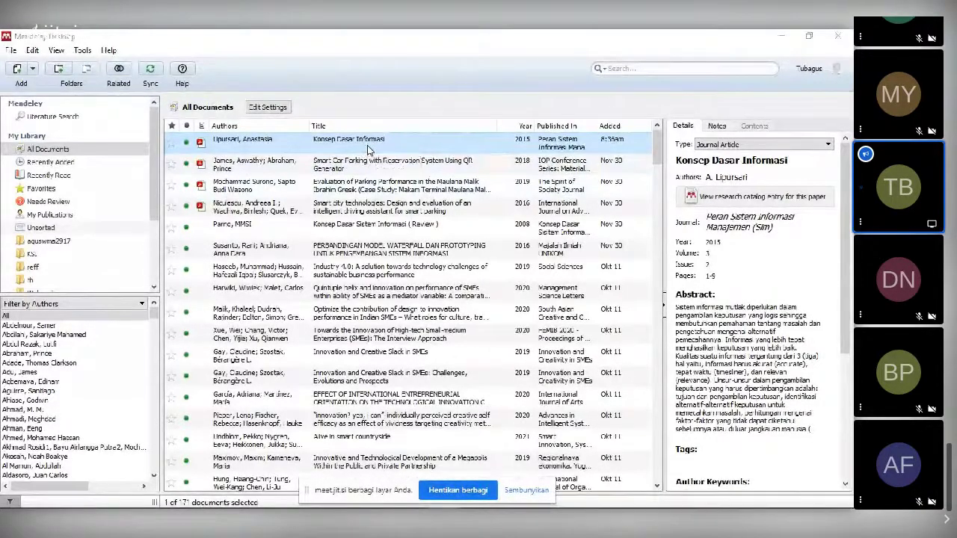
{"action": "key", "text": "alt+Tab"}
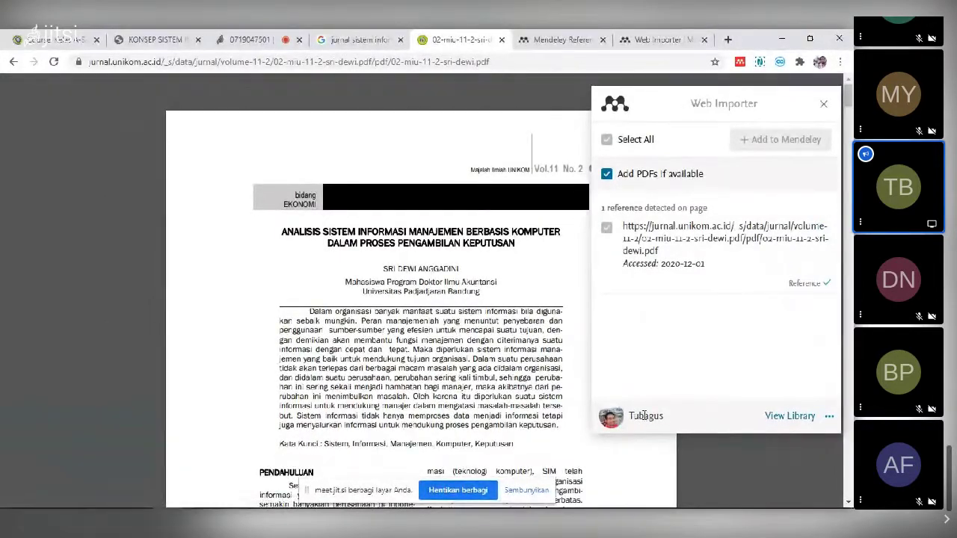
- Open the account's web profile from Mendeley Desktop, then close the profile tab and browser
{"action": "key", "text": "alt+Tab"}
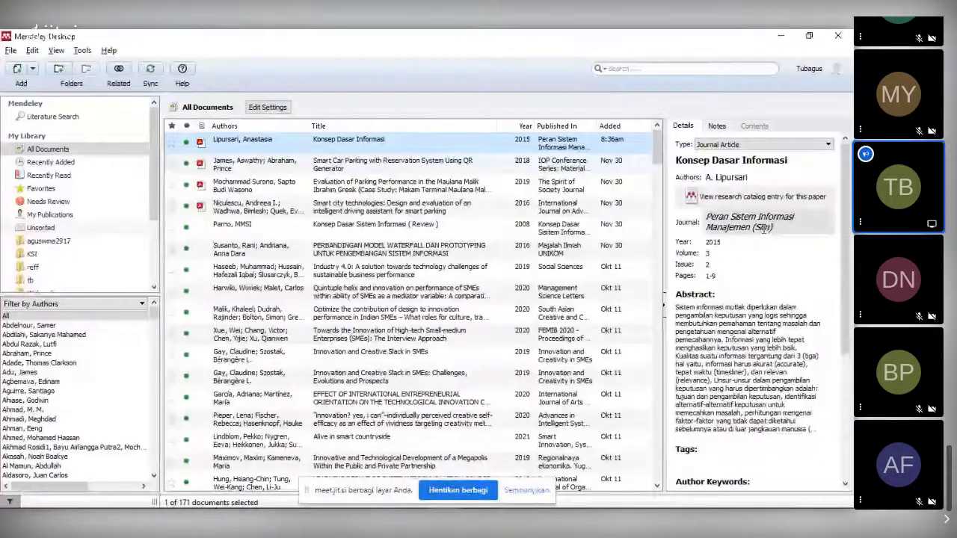
{"action": "left_click", "coordinate": [840, 77]}
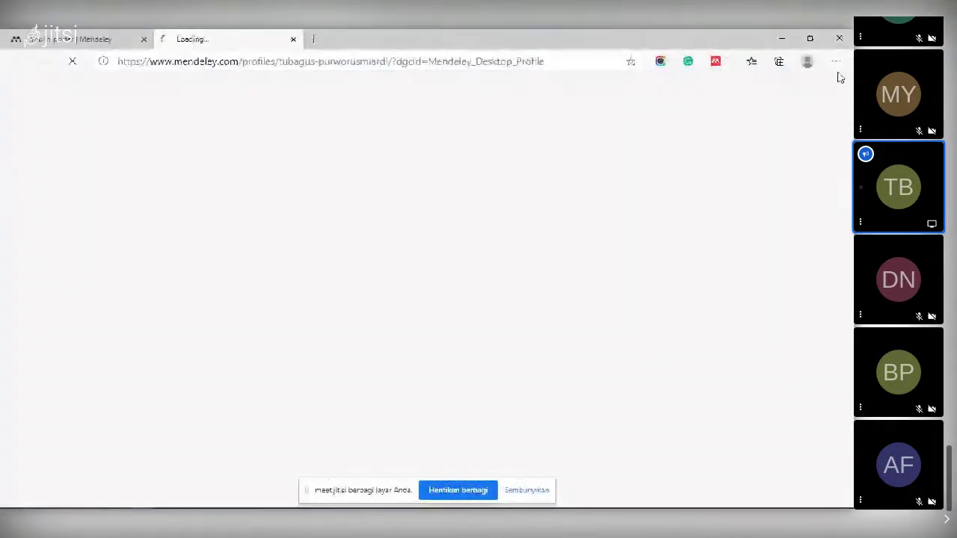
{"action": "left_click", "coordinate": [293, 39]}
{"action": "key", "text": "alt+Tab"}
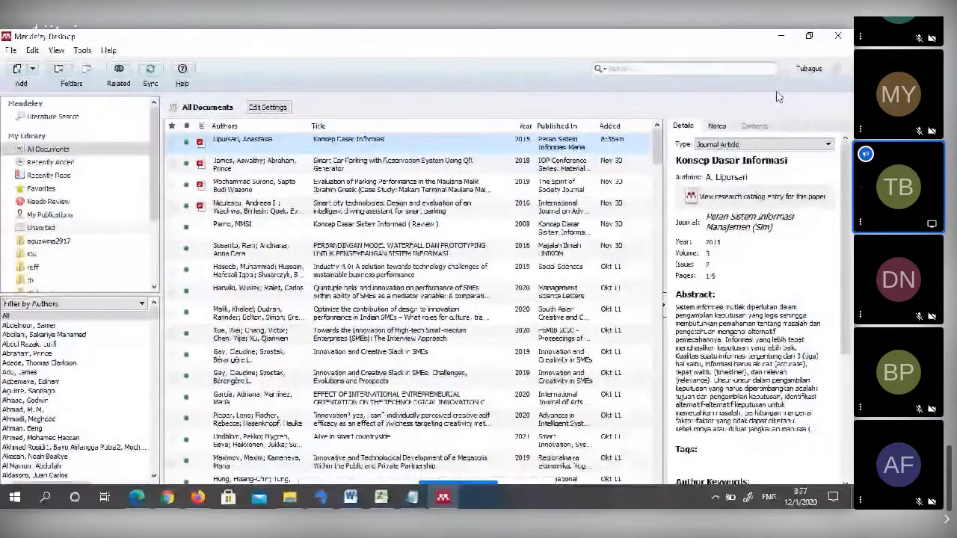
{"action": "left_click", "coordinate": [810, 72]}
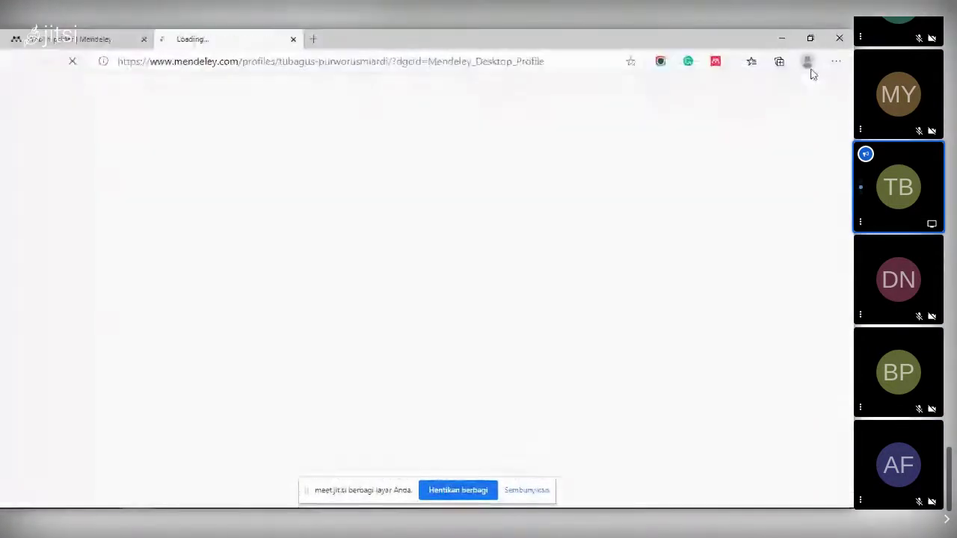
{"action": "left_click", "coordinate": [291, 38]}
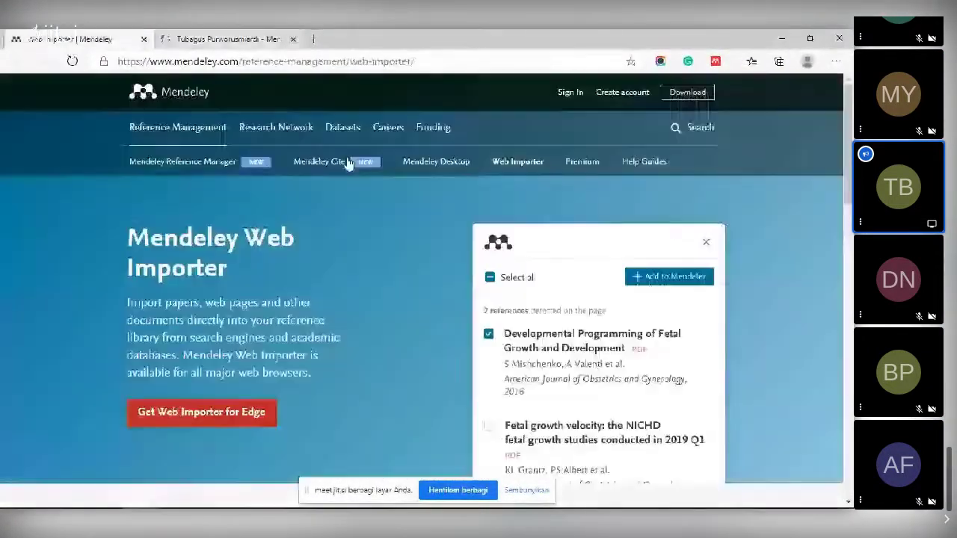
{"action": "left_click", "coordinate": [143, 39]}
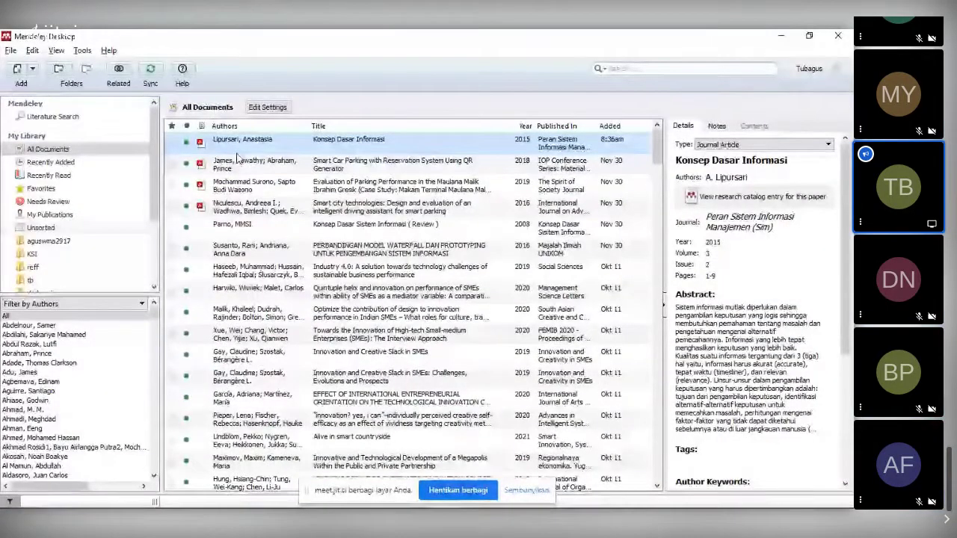
- Sign out, then sign in with the other account's e-mail and password, staying signed in
{"action": "left_click", "coordinate": [9, 51]}
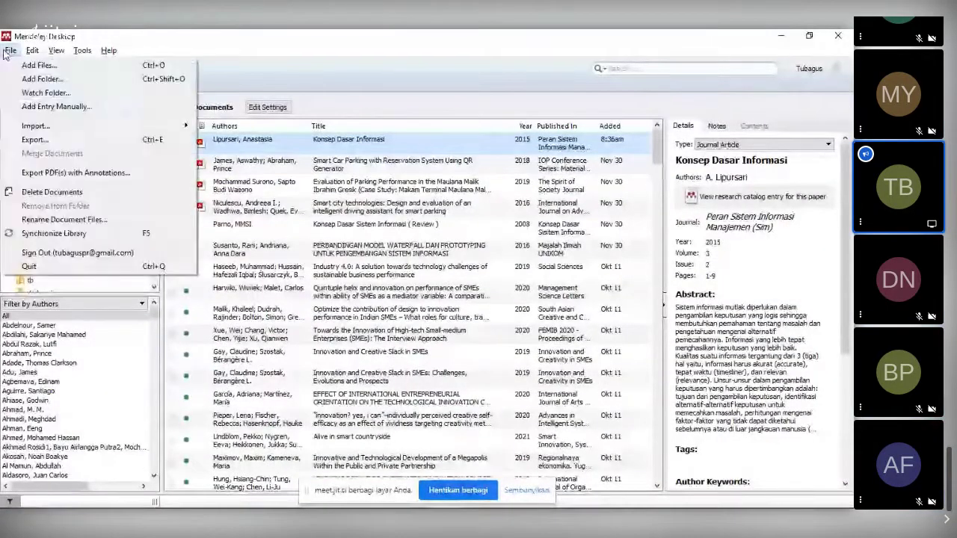
{"action": "left_click", "coordinate": [61, 253]}
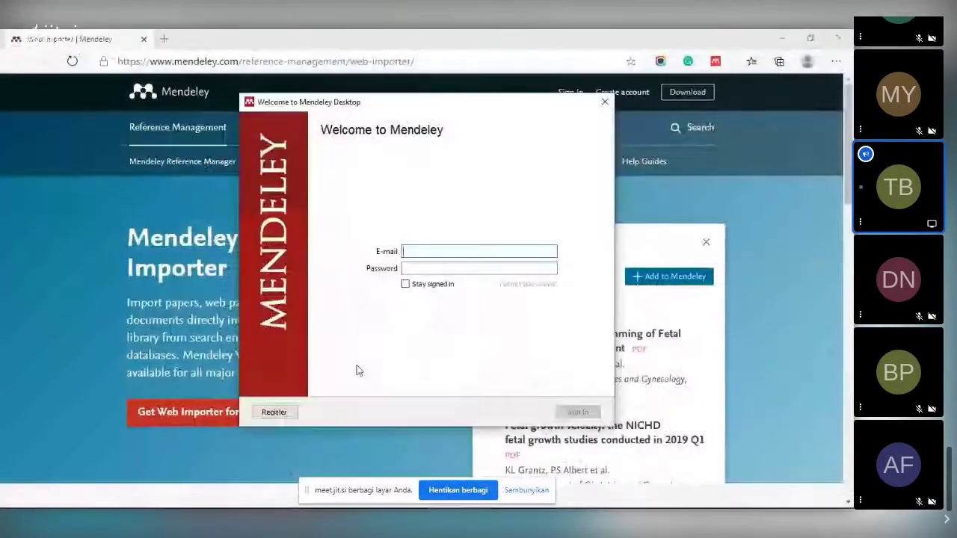
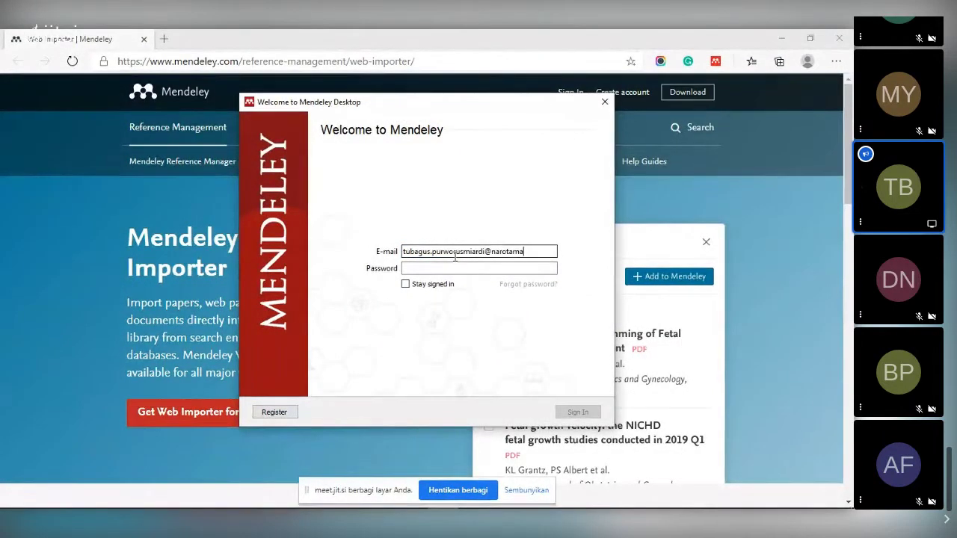
{"action": "key", "text": "Tab"}
{"action": "type", "text": "•"}
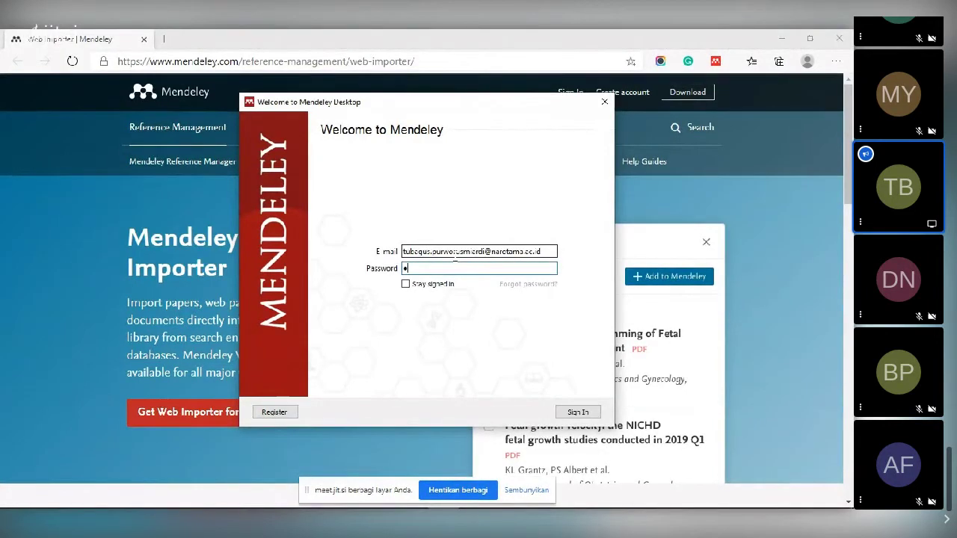
{"action": "type", "text": "••••"}
{"action": "left_click", "coordinate": [406, 286]}
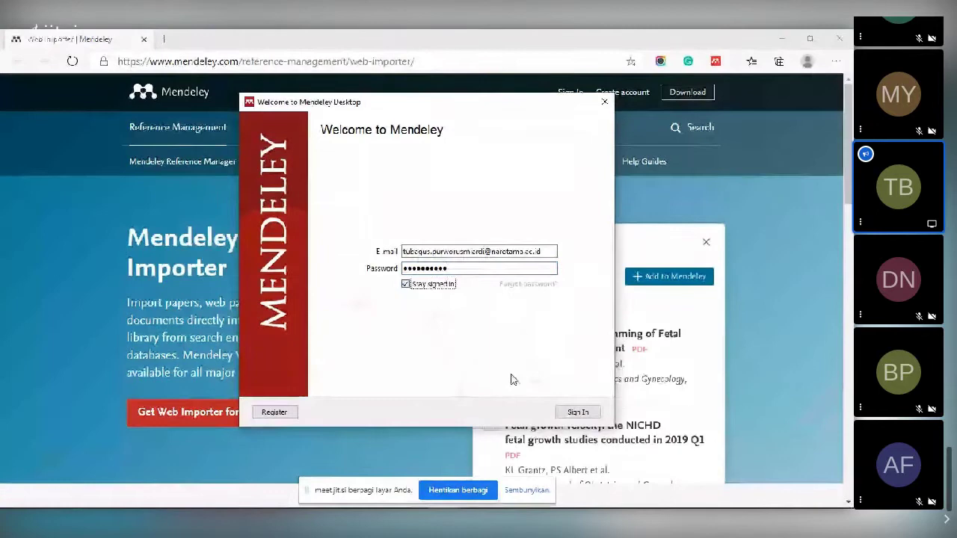
{"action": "left_click", "coordinate": [579, 412]}
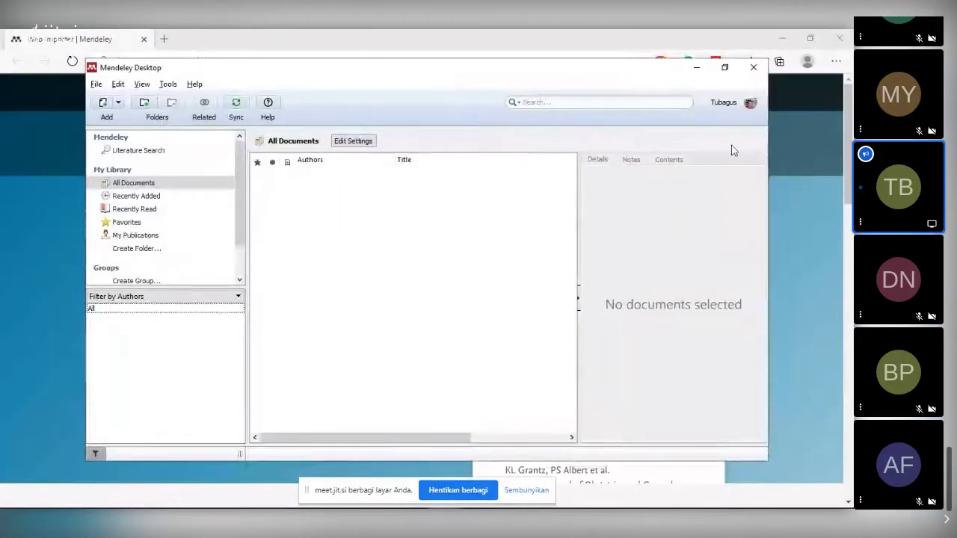
- Maximize Mendeley and keep the (No Title) entry's document type as Web Page
{"action": "left_click", "coordinate": [725, 68]}
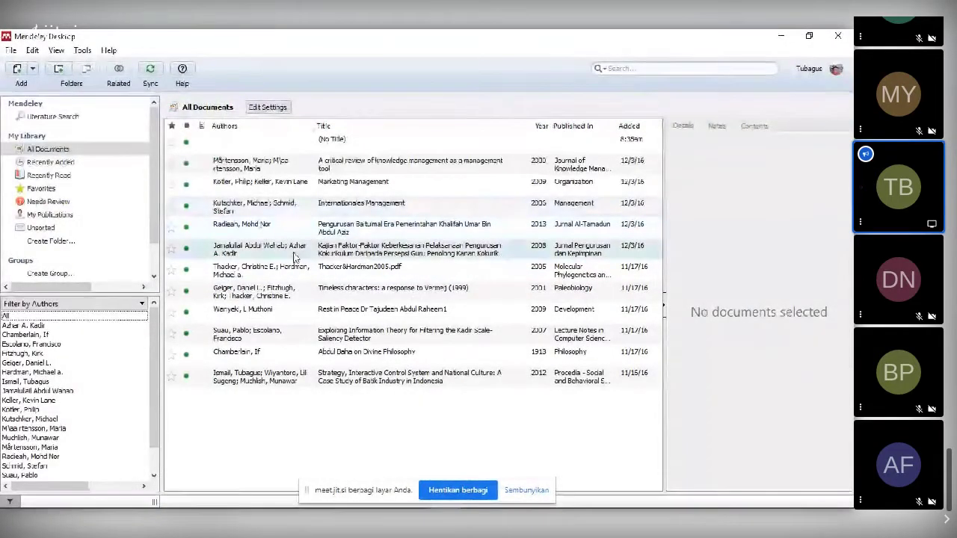
{"action": "left_click", "coordinate": [273, 148]}
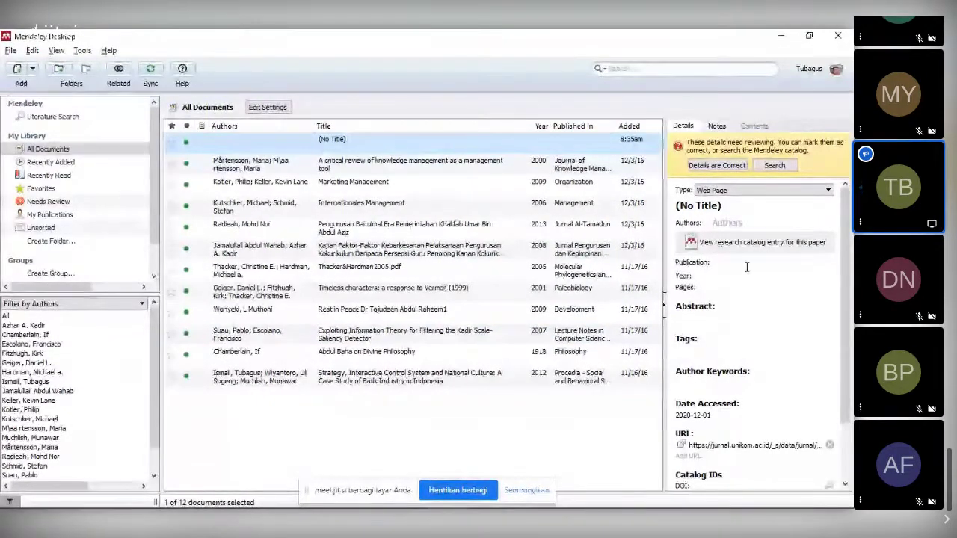
{"action": "left_click", "coordinate": [773, 191]}
{"action": "left_click", "coordinate": [774, 191]}
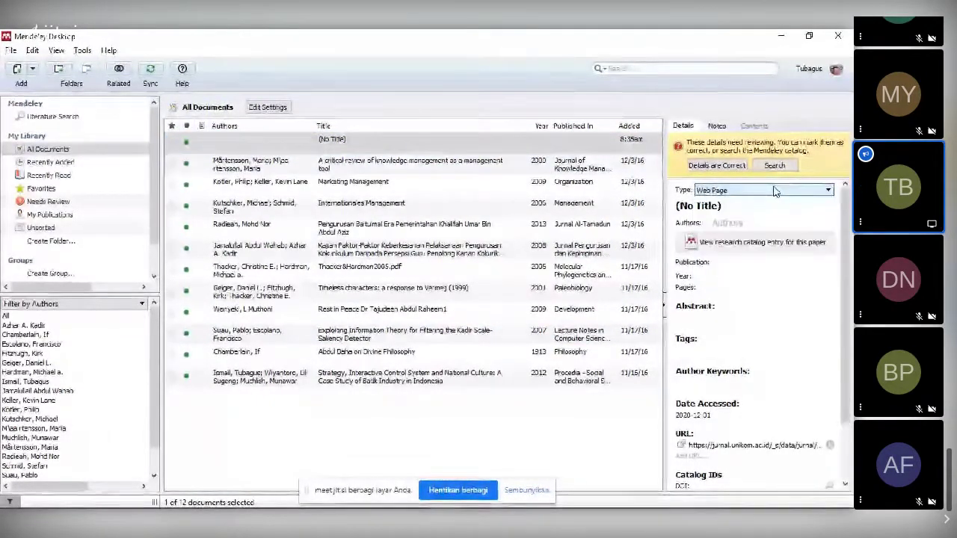
{"action": "left_click", "coordinate": [774, 192]}
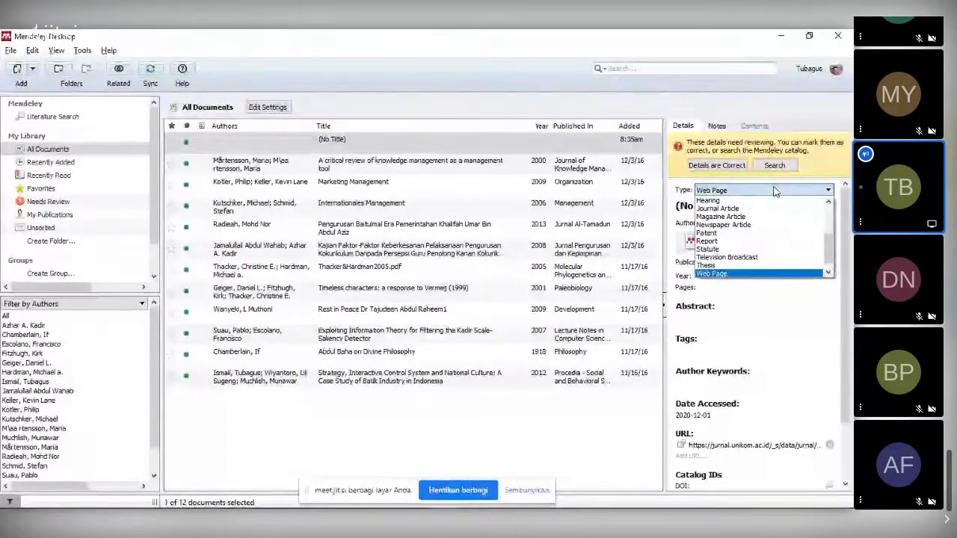
{"action": "left_click", "coordinate": [774, 192]}
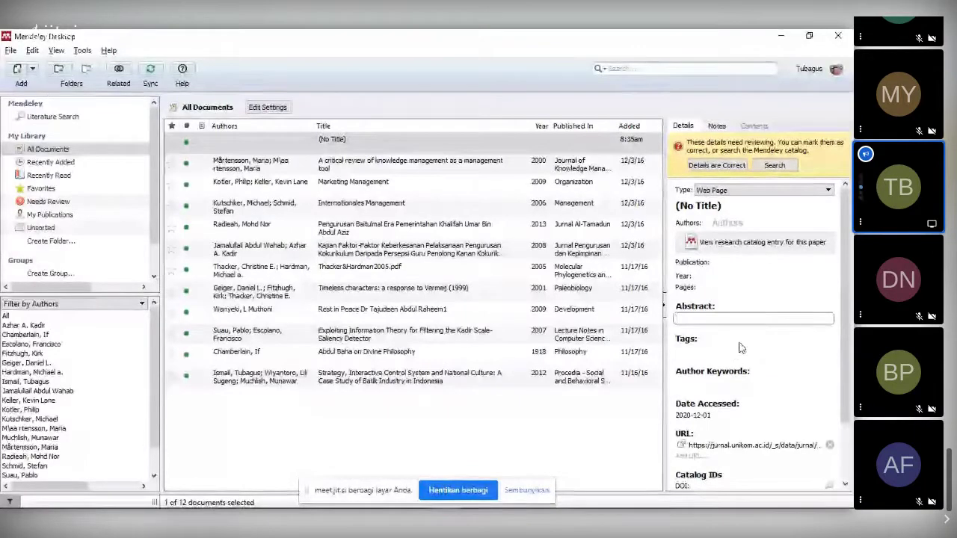
- Scroll the entry's details to check its journal URL, then return to the browser
{"action": "scroll", "coordinate": [784, 364], "scroll_direction": "down", "scroll_amount": 1}
{"action": "scroll", "coordinate": [784, 364], "scroll_direction": "down", "scroll_amount": 1}
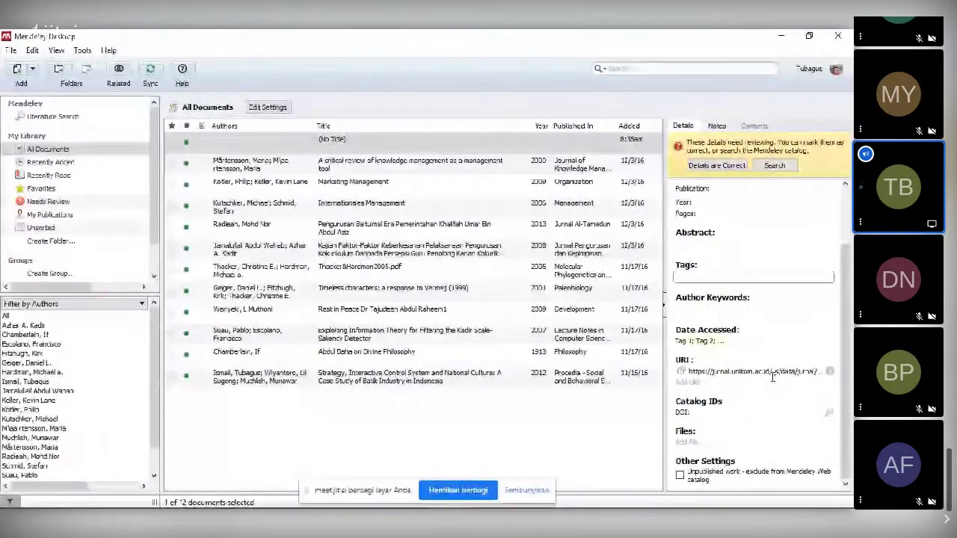
{"action": "scroll", "coordinate": [772, 377], "scroll_direction": "up", "scroll_amount": 2}
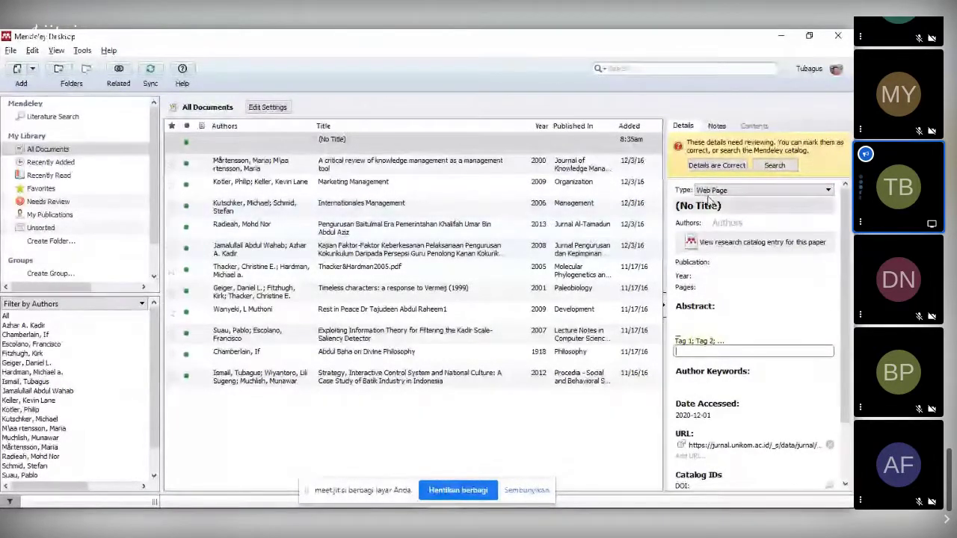
{"action": "key", "text": "alt+Tab"}
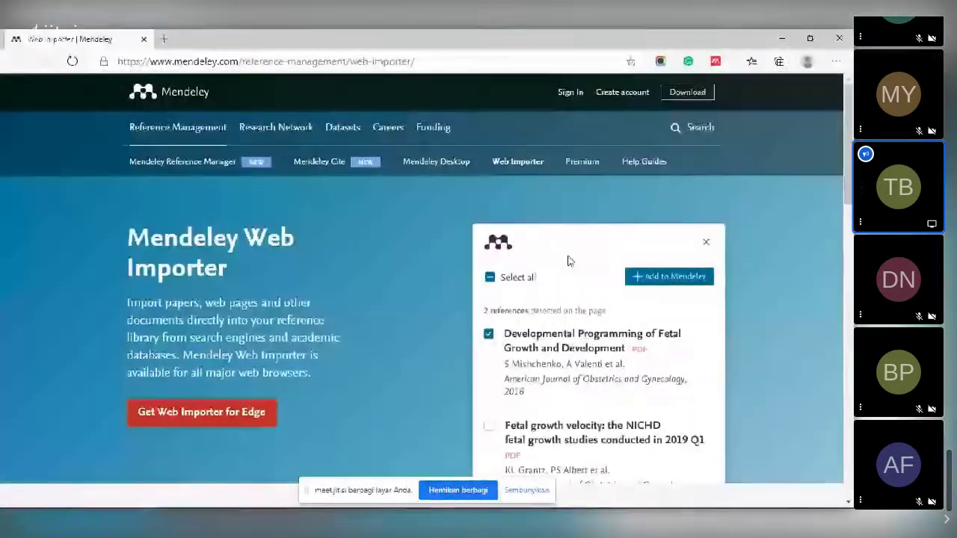
- Close the Web Importer panel and save 02-miu-11-2-sri-dewi.pdf into Downloads
{"action": "key", "text": "alt+Tab"}
{"action": "key", "text": "alt+Tab"}
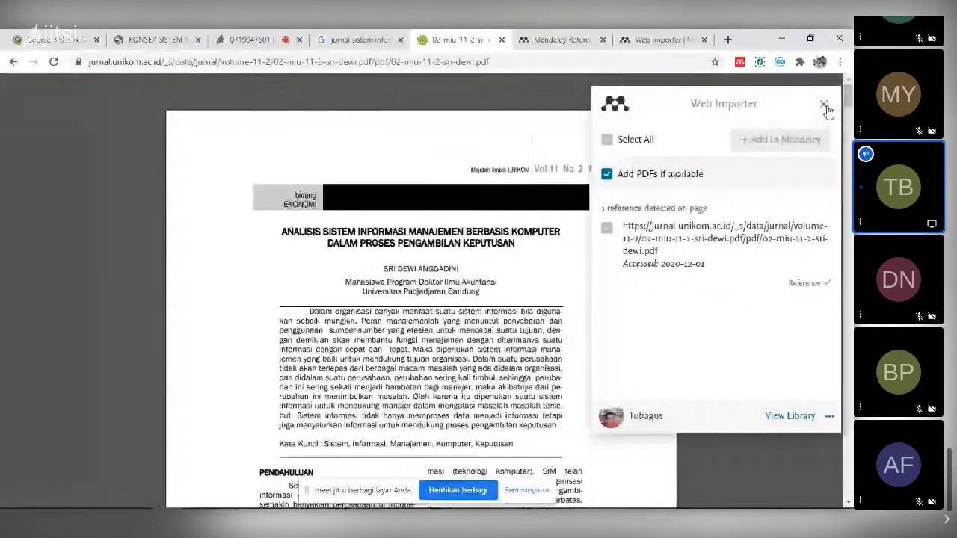
{"action": "left_click", "coordinate": [824, 104]}
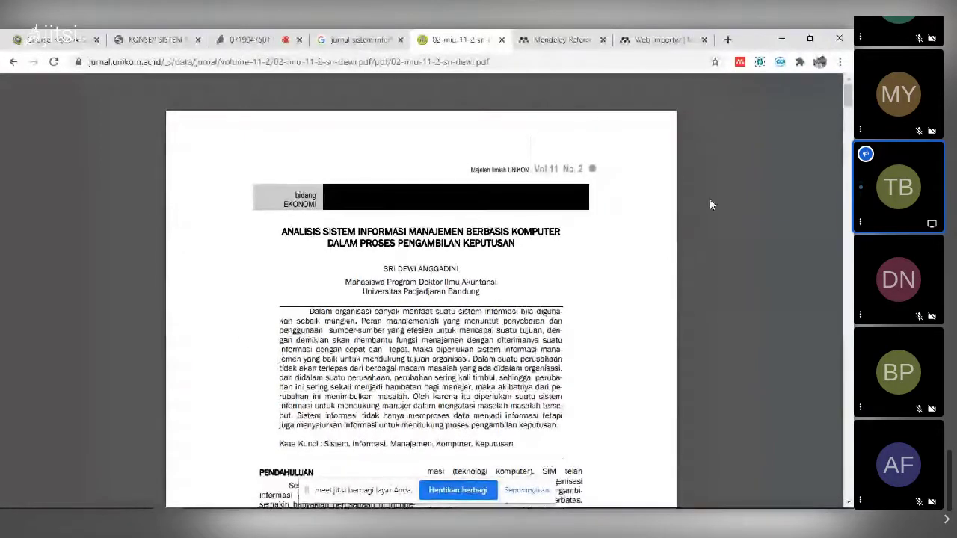
{"action": "mouse_move", "coordinate": [779, 102]}
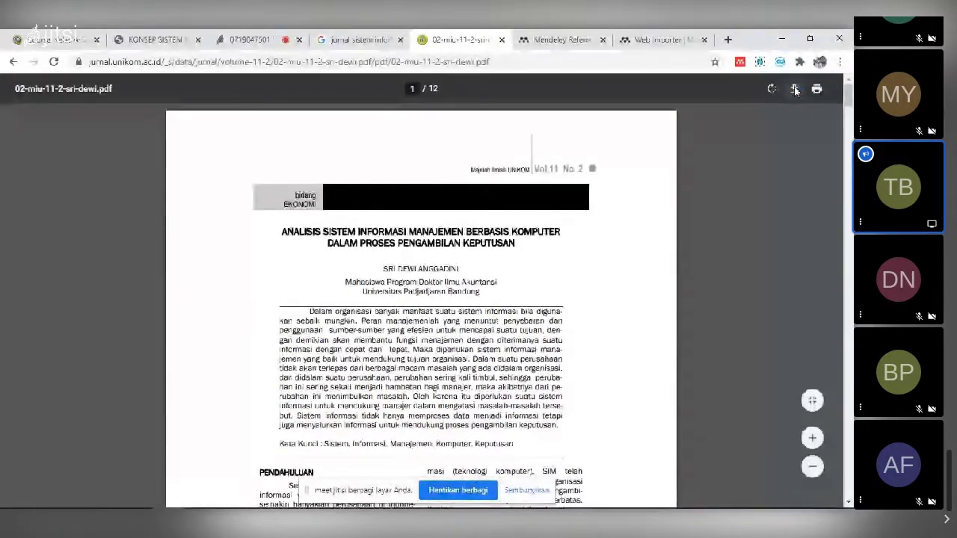
{"action": "left_click", "coordinate": [794, 90]}
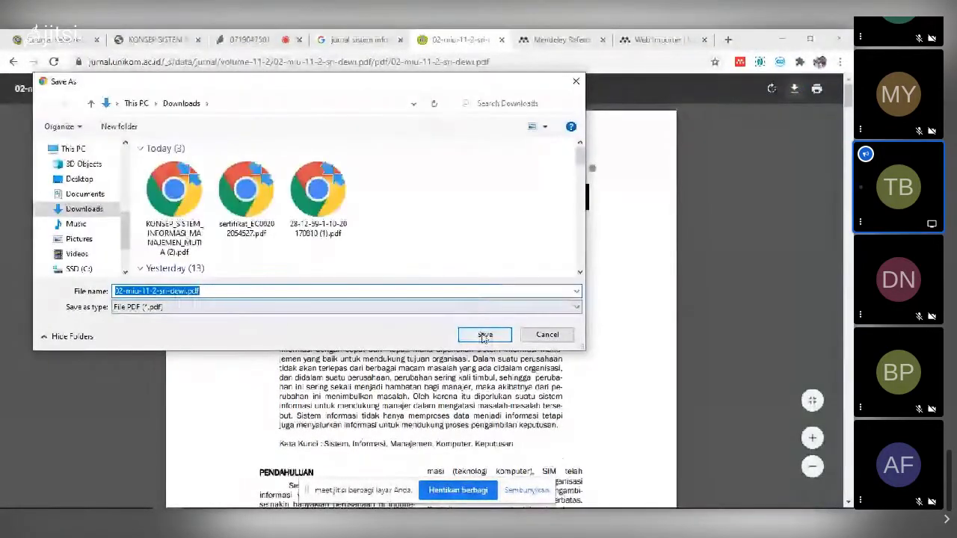
{"action": "left_click", "coordinate": [485, 335]}
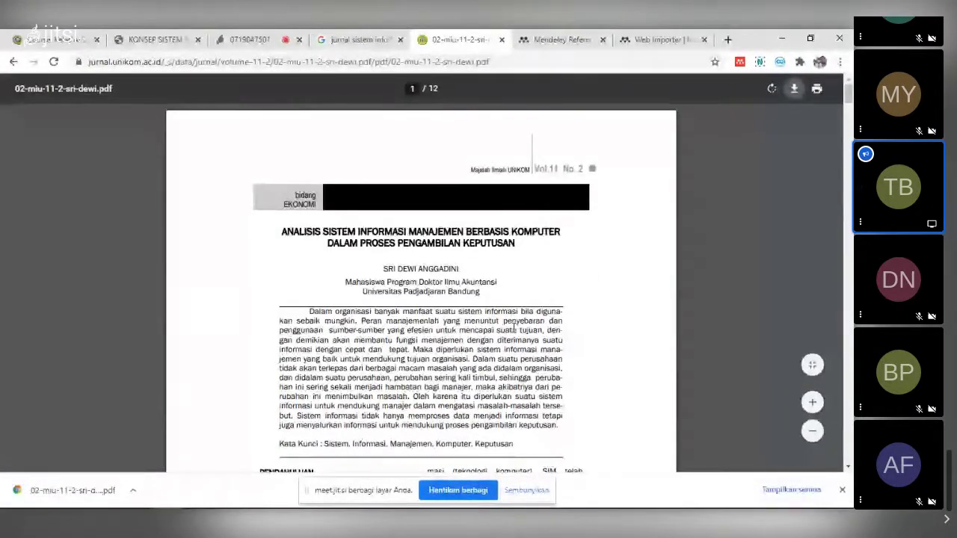
{"action": "key", "text": "alt+Tab"}
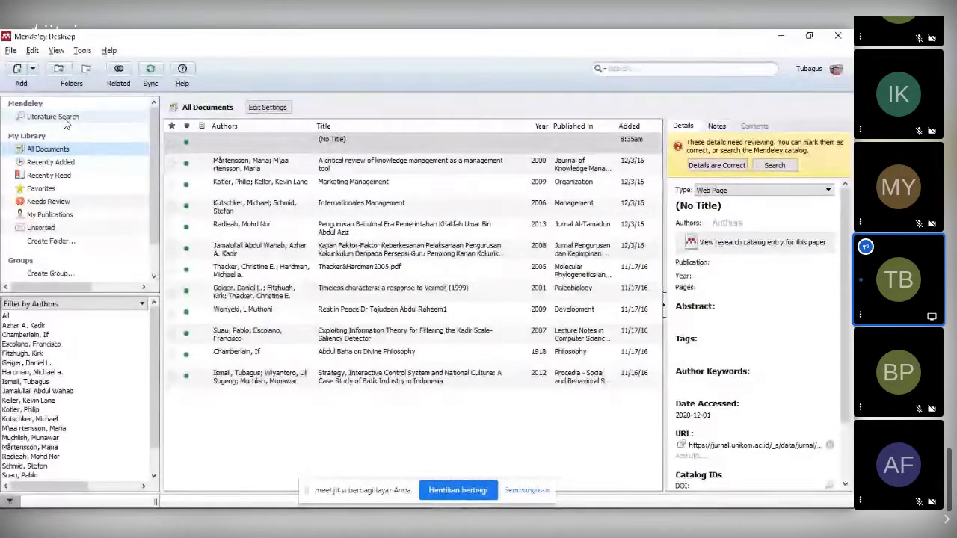
- Look through the literature search, file actions and watched folders settings without changing anything
{"action": "left_click", "coordinate": [65, 117]}
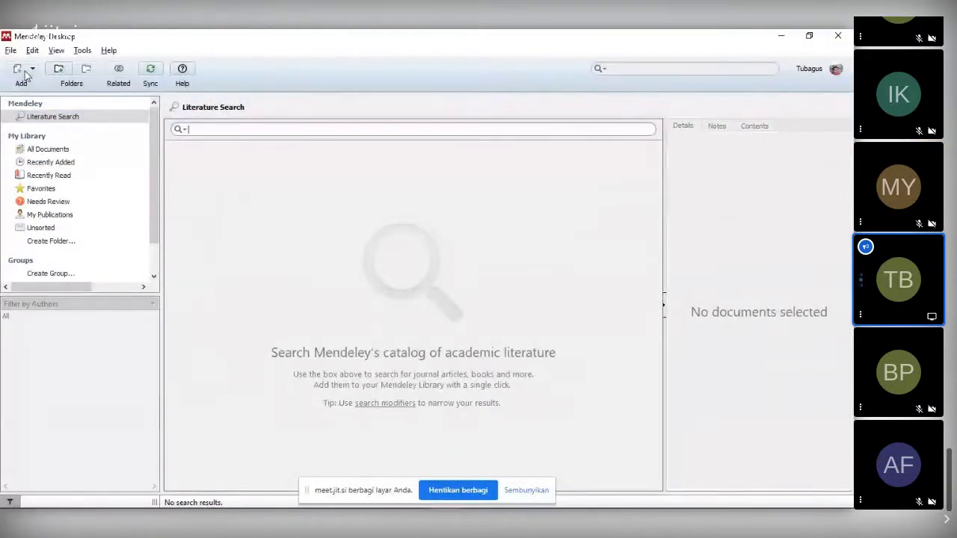
{"action": "left_click", "coordinate": [49, 123]}
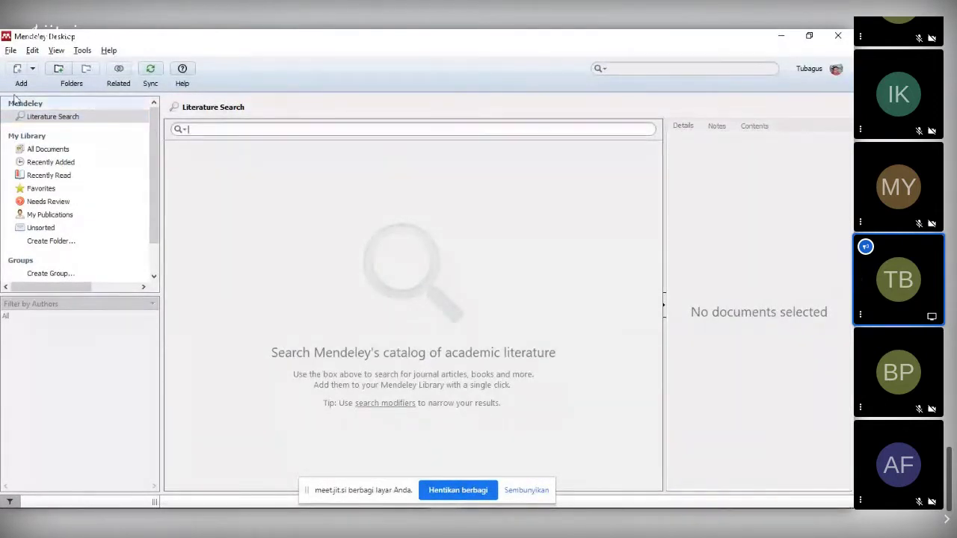
{"action": "left_click", "coordinate": [11, 51]}
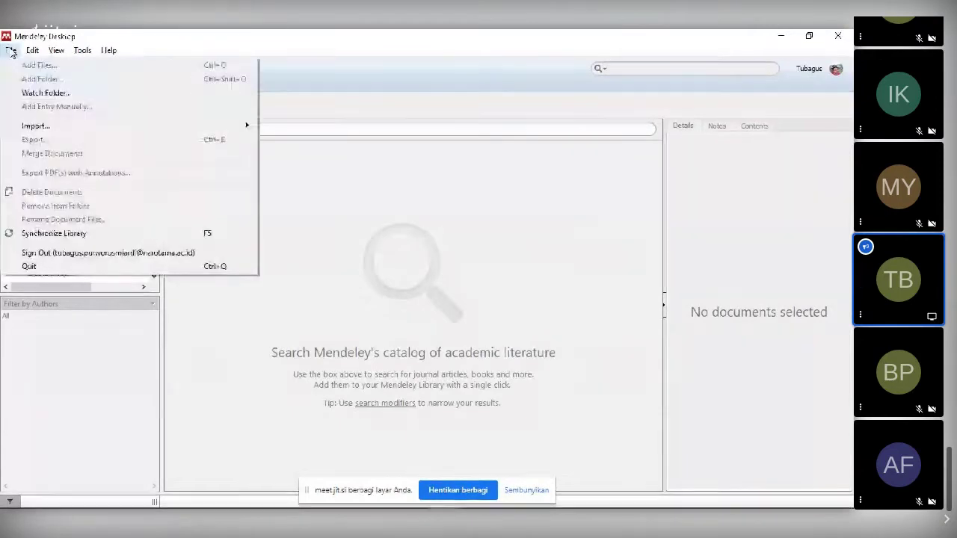
{"action": "left_click", "coordinate": [42, 92]}
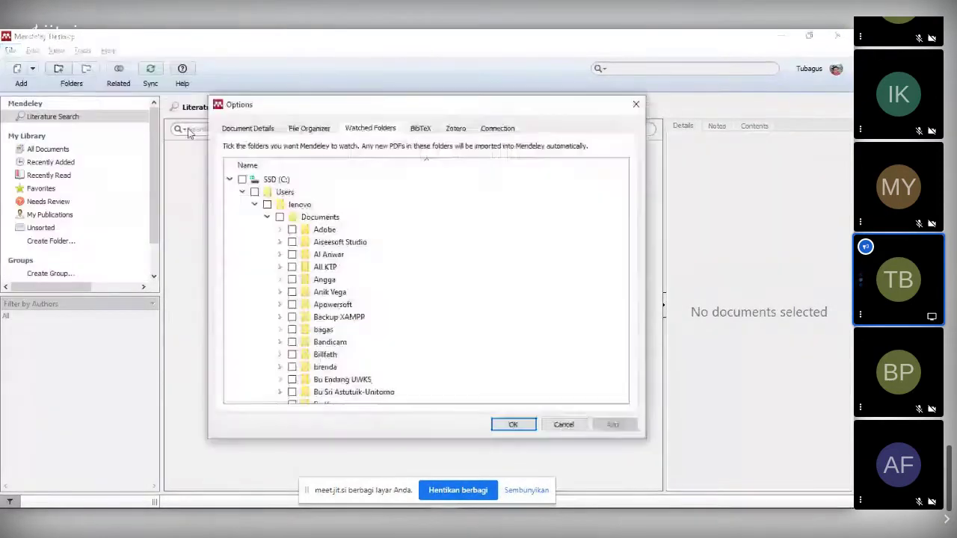
{"action": "left_click", "coordinate": [636, 104]}
{"action": "left_click", "coordinate": [11, 50]}
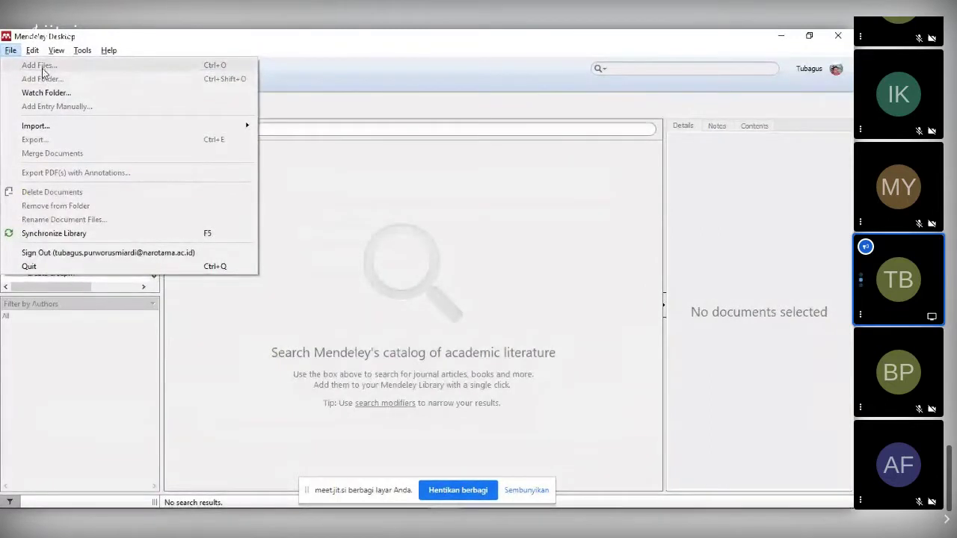
{"action": "left_click", "coordinate": [282, 75]}
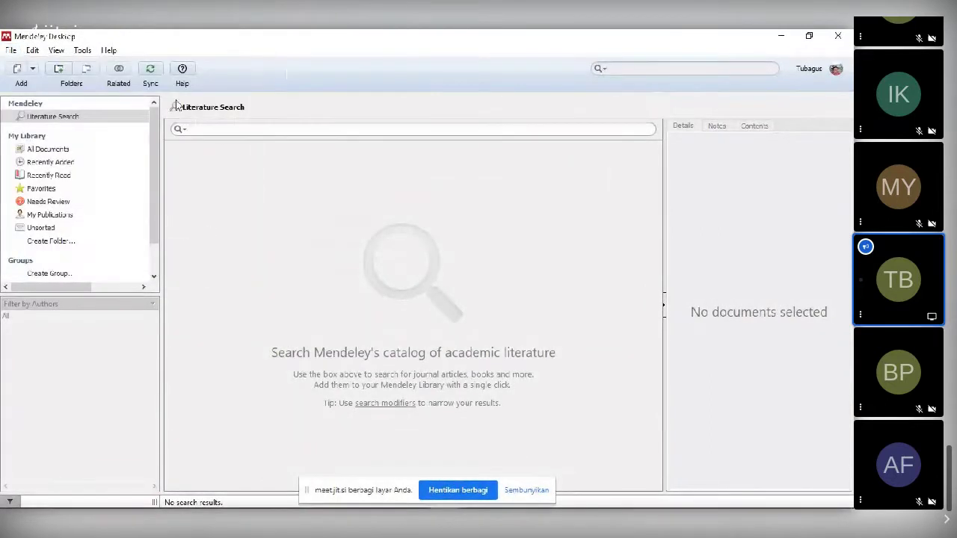
{"action": "left_click", "coordinate": [62, 155]}
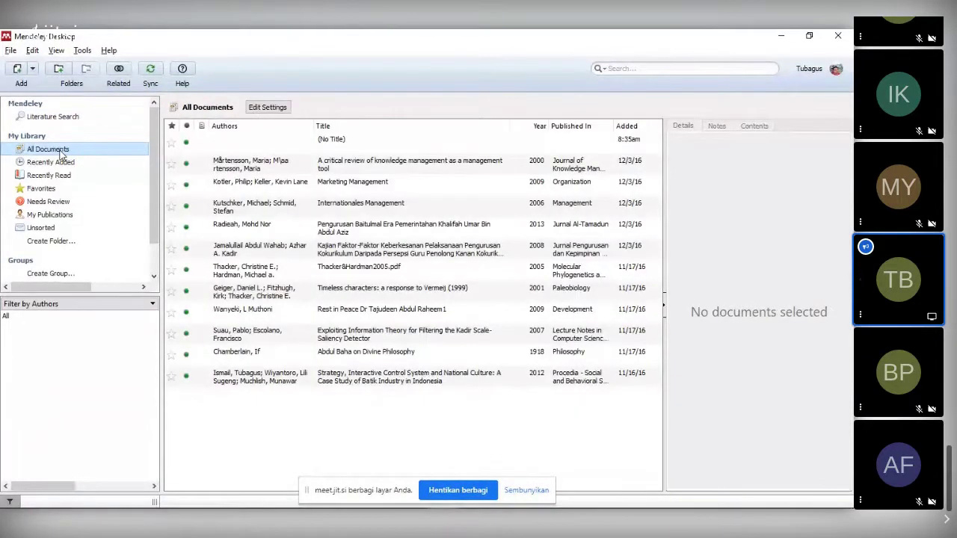
{"action": "left_click", "coordinate": [32, 69]}
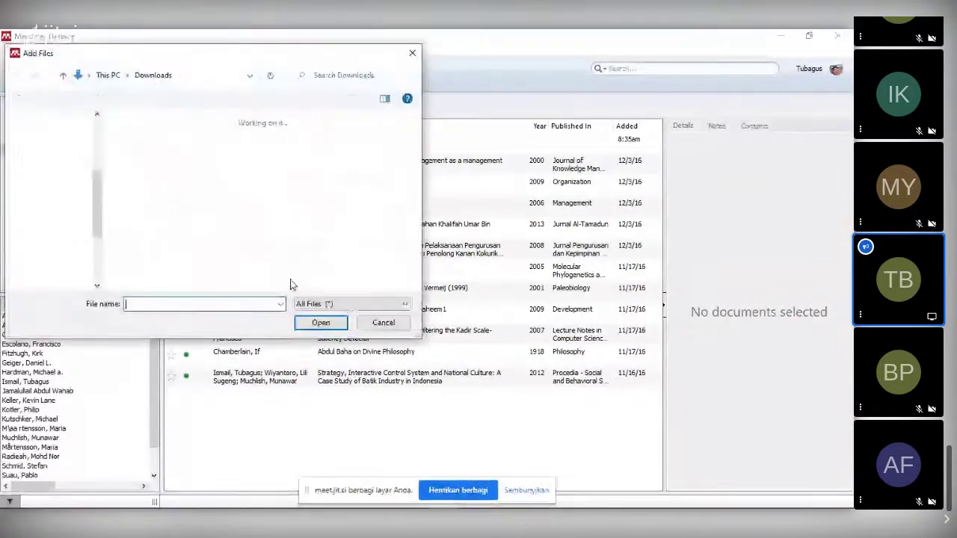
{"action": "left_click", "coordinate": [131, 183]}
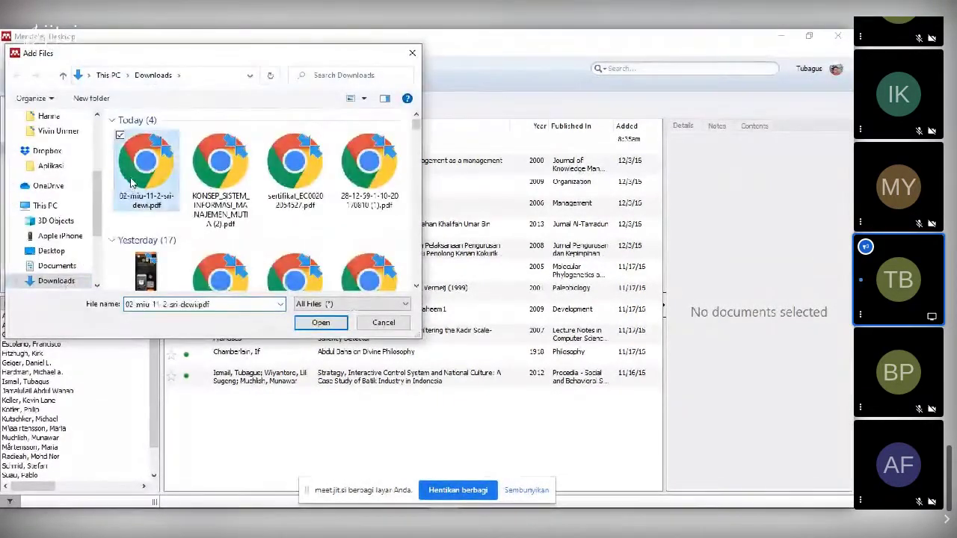
{"action": "left_click", "coordinate": [337, 327]}
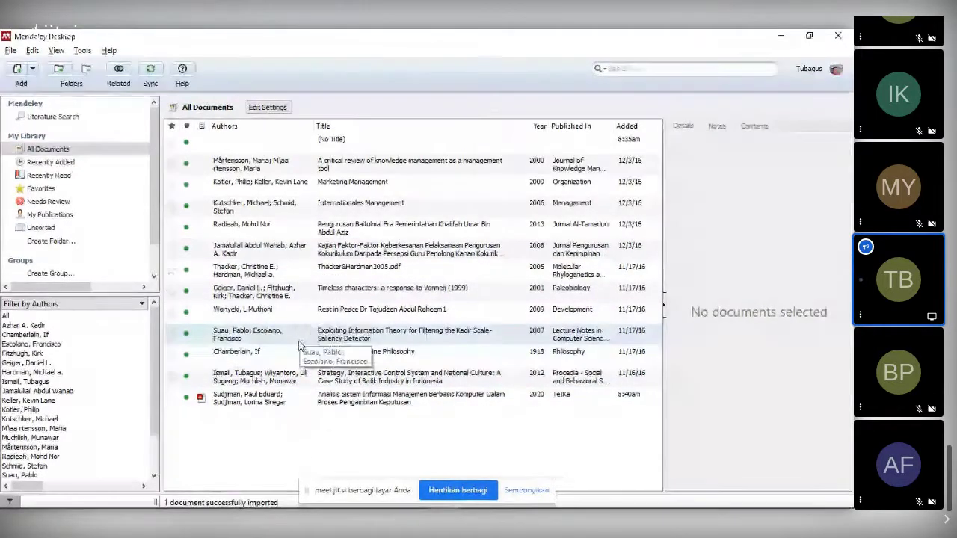
- Cross-check the imported TeIKa paper's details, including DOI 10.36342/teika.v8i2.2327, against the journal PDF
{"action": "left_click", "coordinate": [278, 400]}
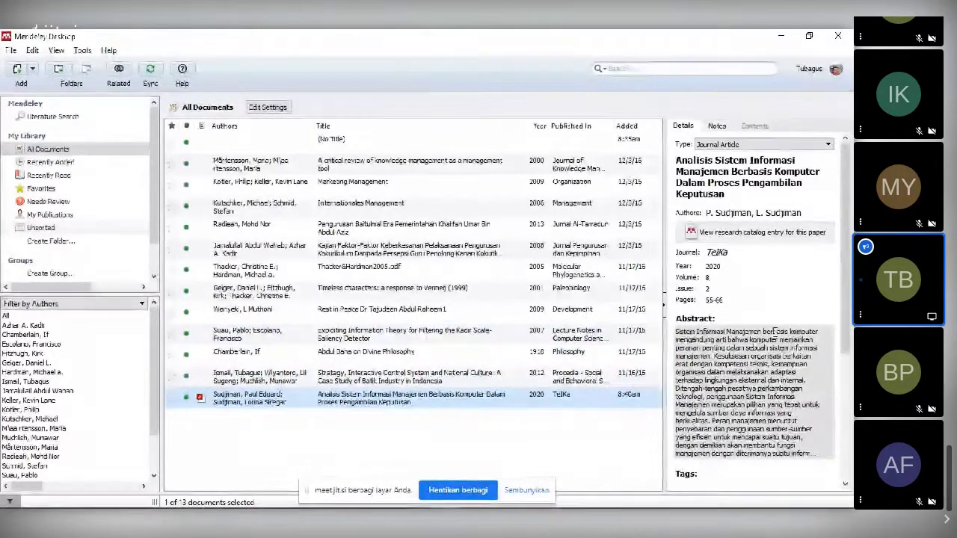
{"action": "key", "text": "alt+Tab"}
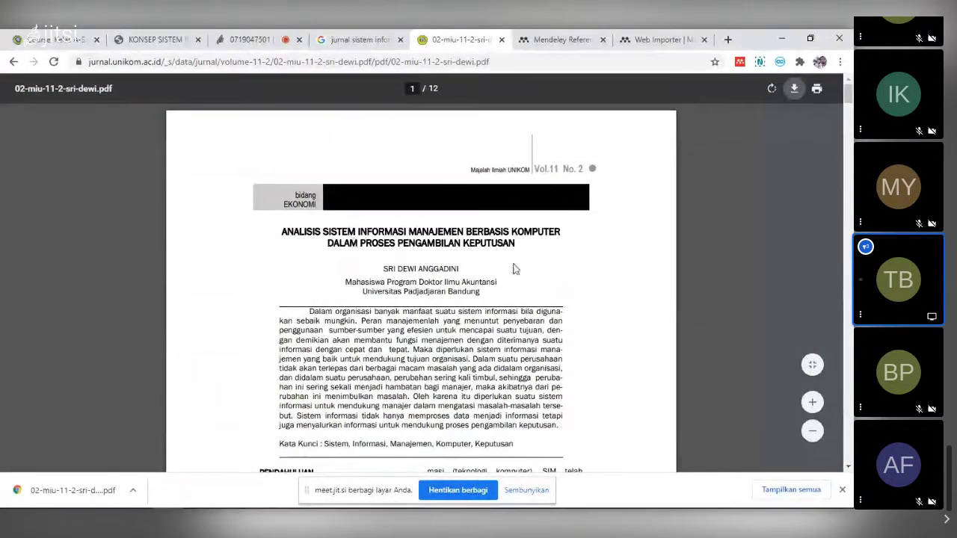
{"action": "key", "text": "alt+Tab"}
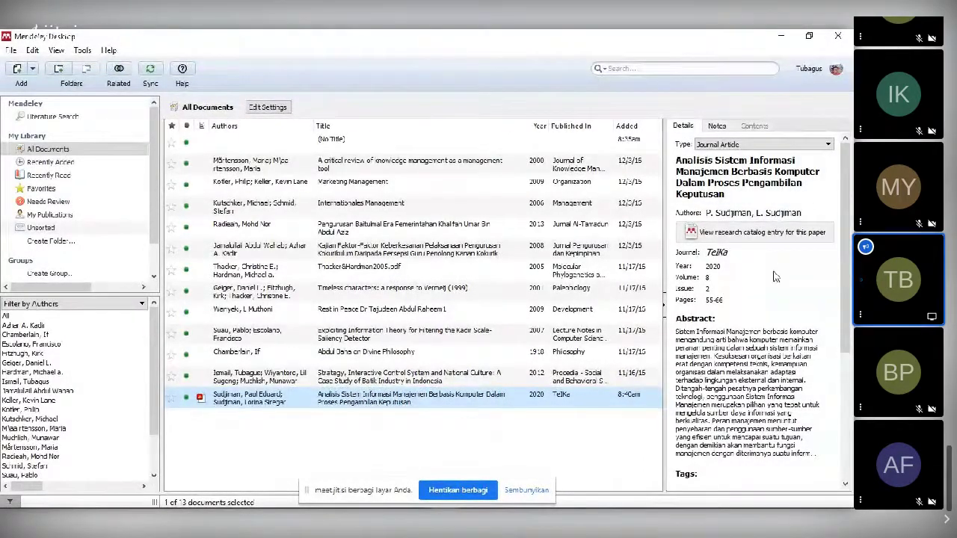
{"action": "scroll", "coordinate": [764, 353], "scroll_direction": "down", "scroll_amount": 2}
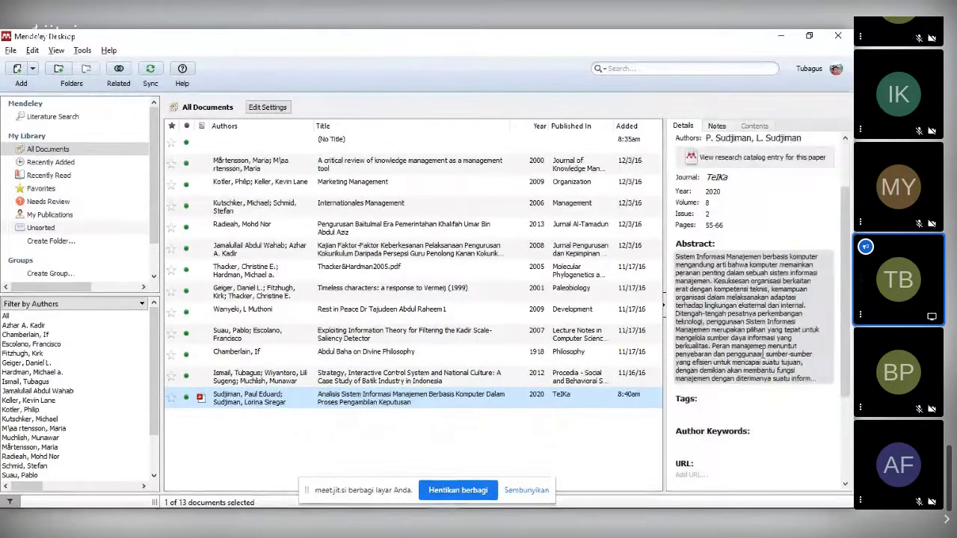
{"action": "scroll", "coordinate": [763, 343], "scroll_direction": "down", "scroll_amount": 3}
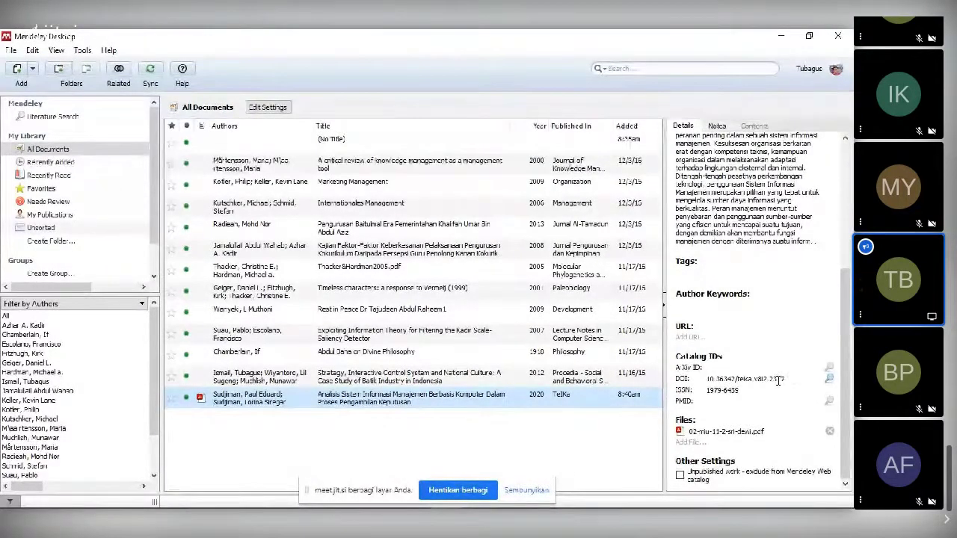
{"action": "key", "text": "alt+Tab"}
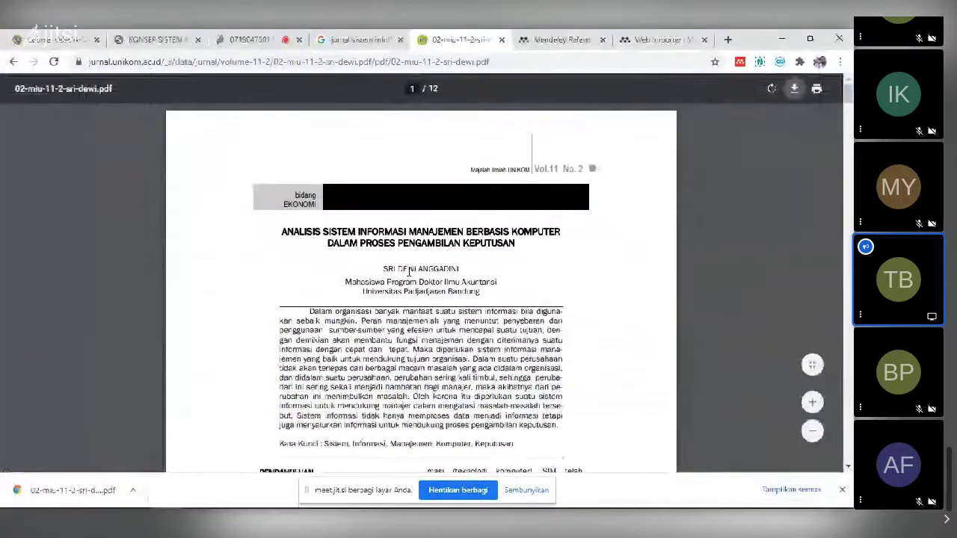
{"action": "scroll", "coordinate": [470, 347], "scroll_direction": "down", "scroll_amount": 3}
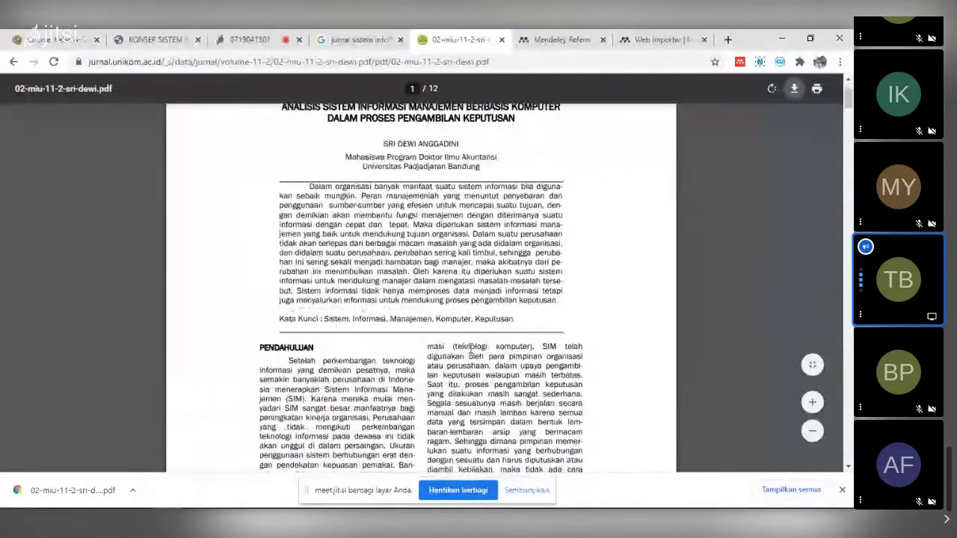
{"action": "scroll", "coordinate": [470, 347], "scroll_direction": "up", "scroll_amount": 3}
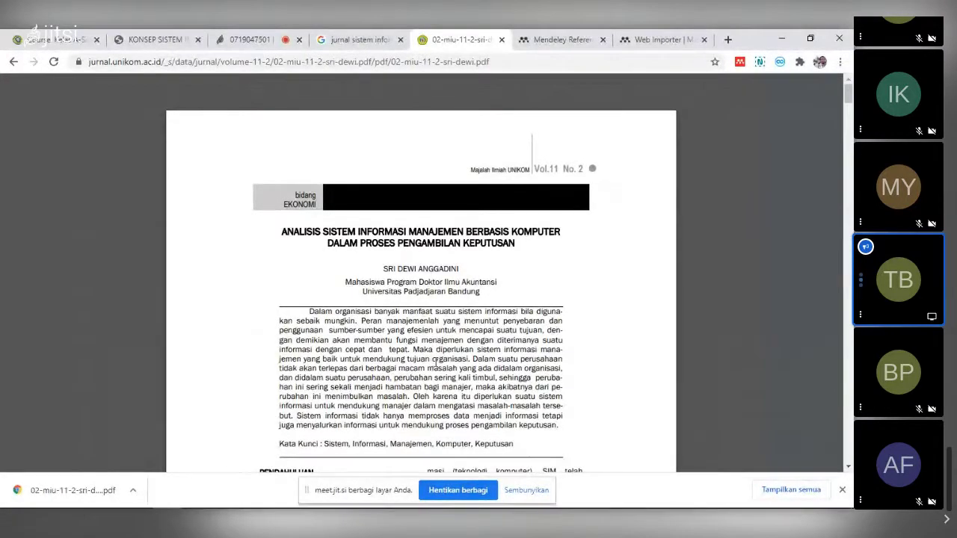
{"action": "key", "text": "alt+Tab"}
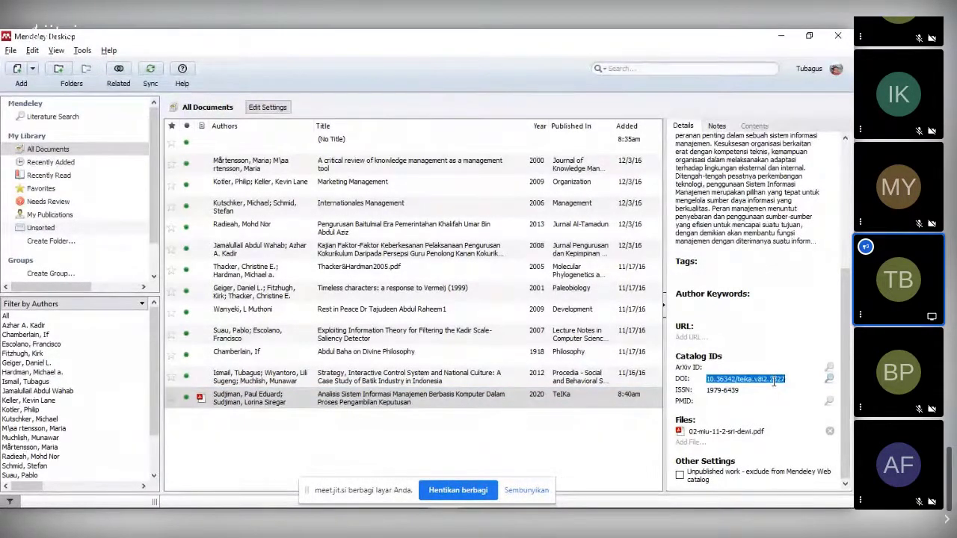
{"action": "key", "text": "alt+Tab"}
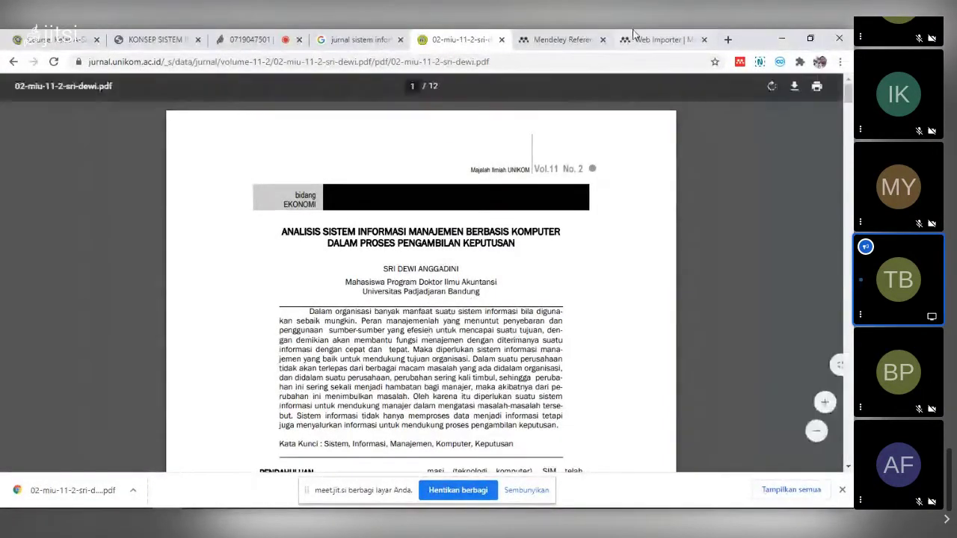
- Search the web for the copied DOI in another Chrome tab
{"action": "left_click", "coordinate": [654, 40]}
{"action": "left_click", "coordinate": [602, 63]}
{"action": "type", "text": "10.36342/teika.v8i2.2327"}
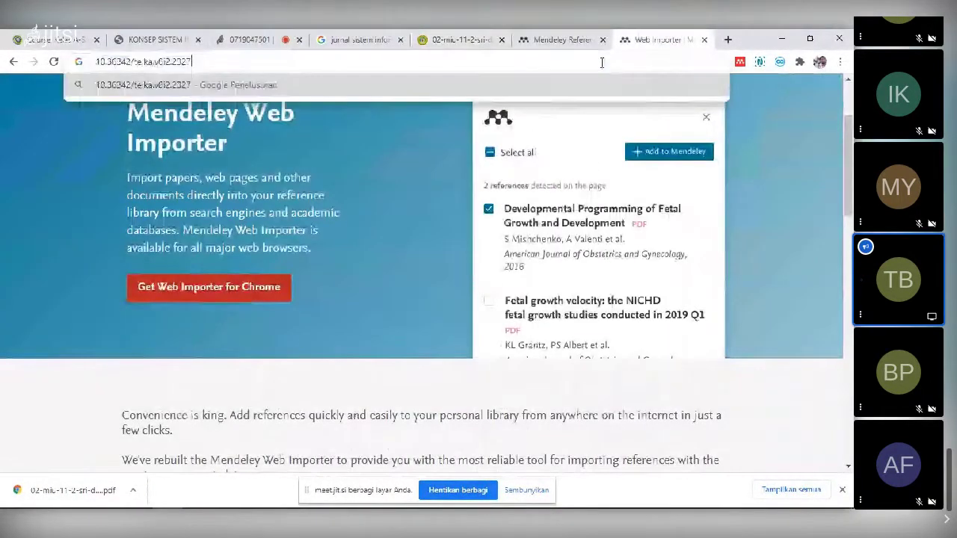
{"action": "key", "text": "Return"}
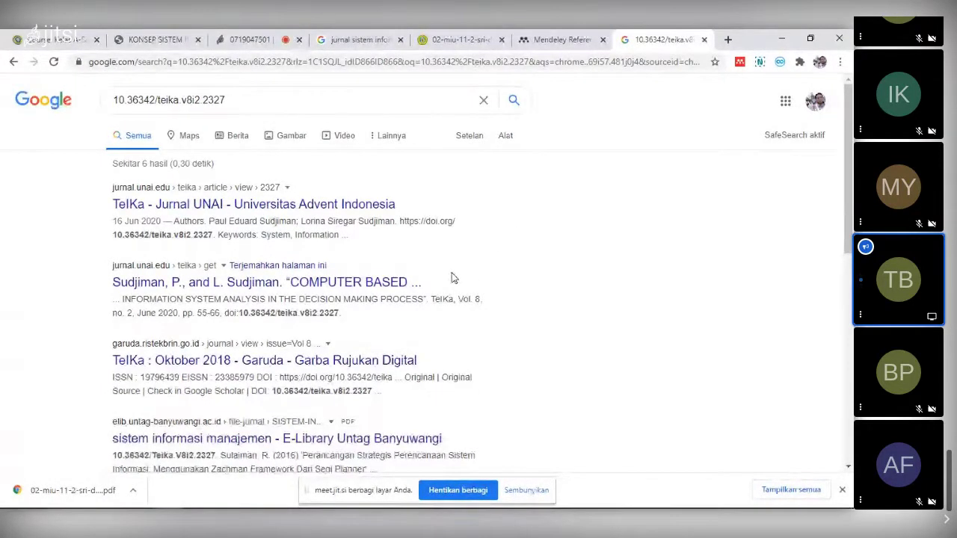
- Open the second result's citation page, select the English title, then return to Mendeley
{"action": "right_click", "coordinate": [381, 285]}
{"action": "left_click", "coordinate": [404, 294]}
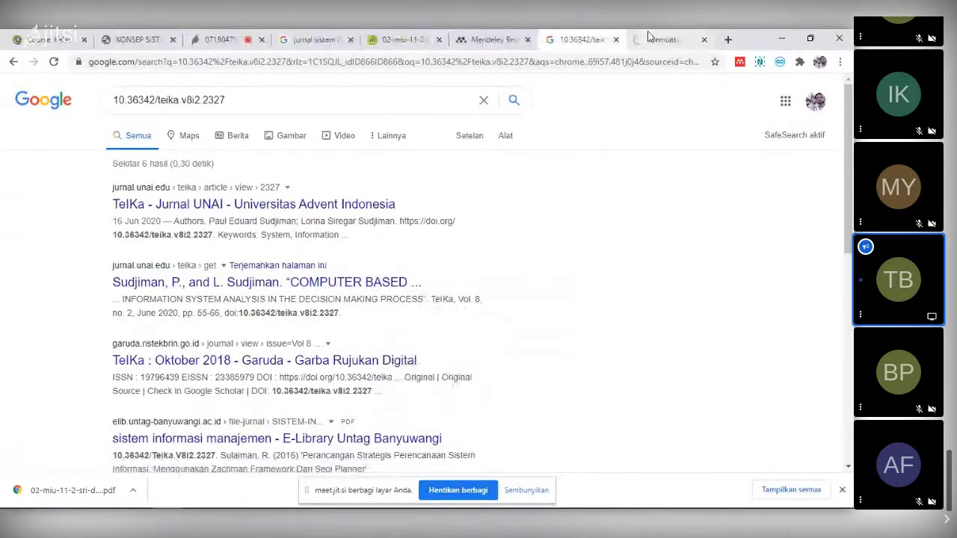
{"action": "left_click", "coordinate": [648, 38]}
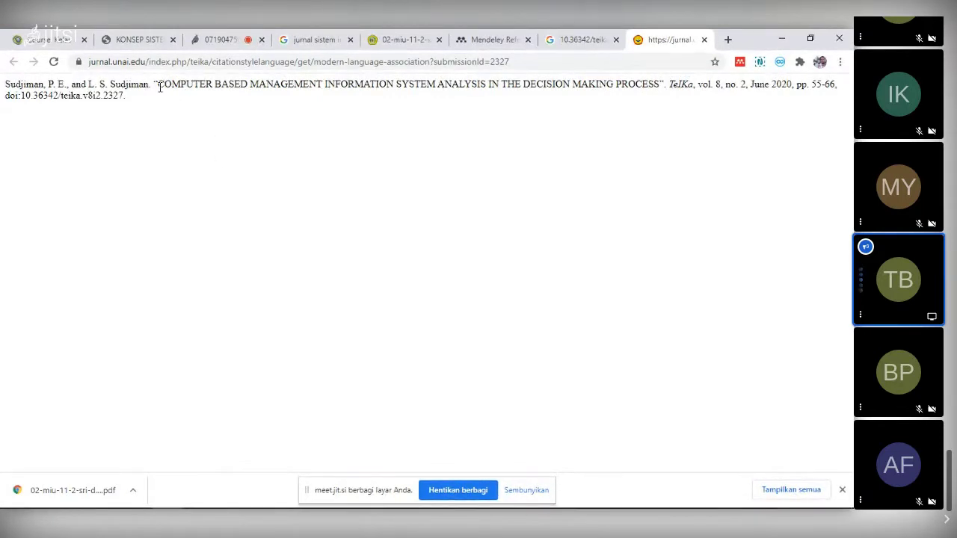
{"action": "left_click_drag", "start_coordinate": [177, 82], "coordinate": [660, 84]}
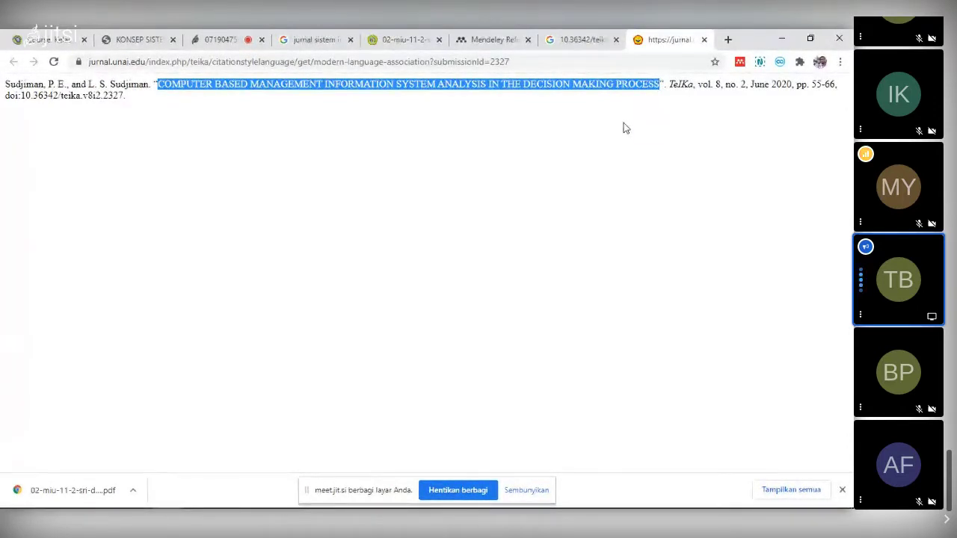
{"action": "mouse_move", "coordinate": [457, 507]}
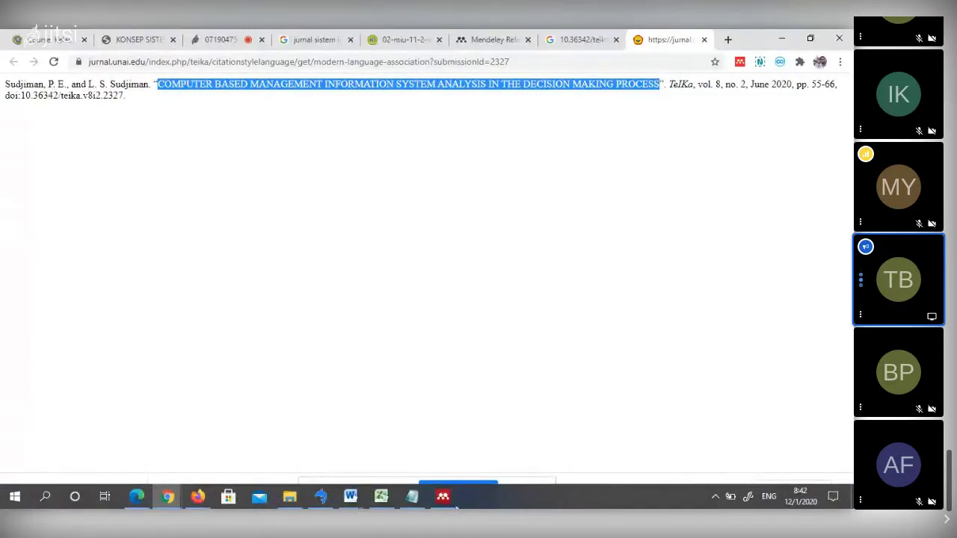
{"action": "left_click", "coordinate": [442, 496]}
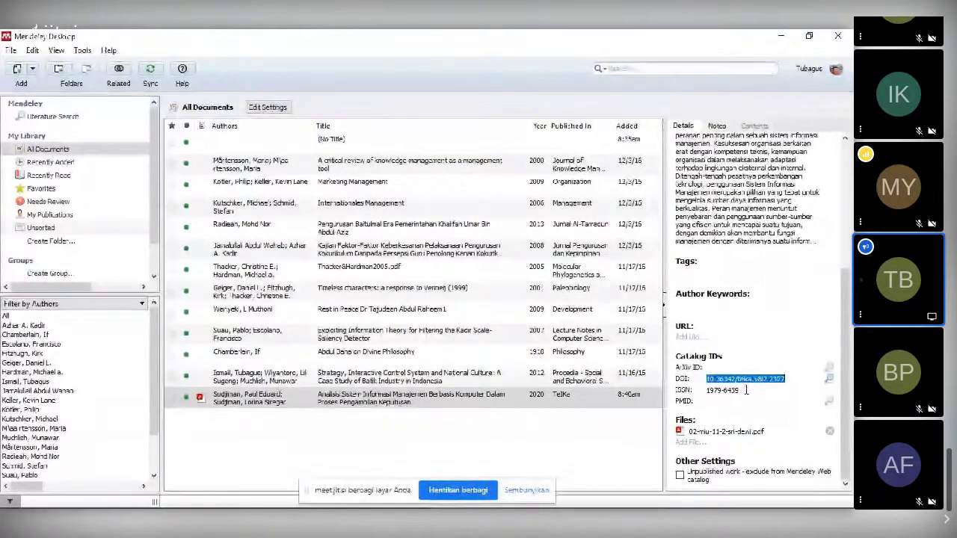
- Scroll the entry's details back up to the title and authors, then return to the DOI results
{"action": "scroll", "coordinate": [744, 402], "scroll_direction": "up", "scroll_amount": 1}
{"action": "scroll", "coordinate": [745, 388], "scroll_direction": "up", "scroll_amount": 2}
{"action": "scroll", "coordinate": [746, 394], "scroll_direction": "up", "scroll_amount": 3}
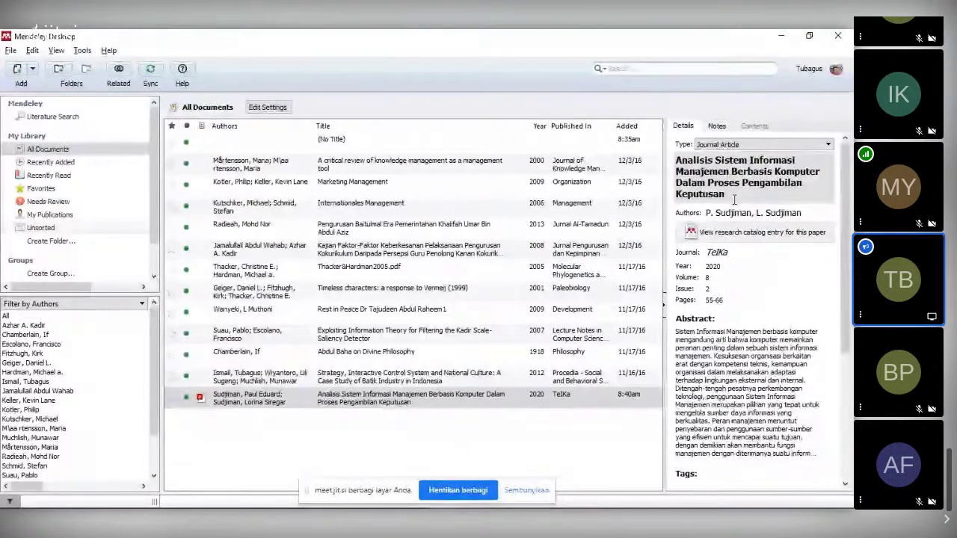
{"action": "key", "text": "alt+Tab"}
{"action": "left_click", "coordinate": [570, 37]}
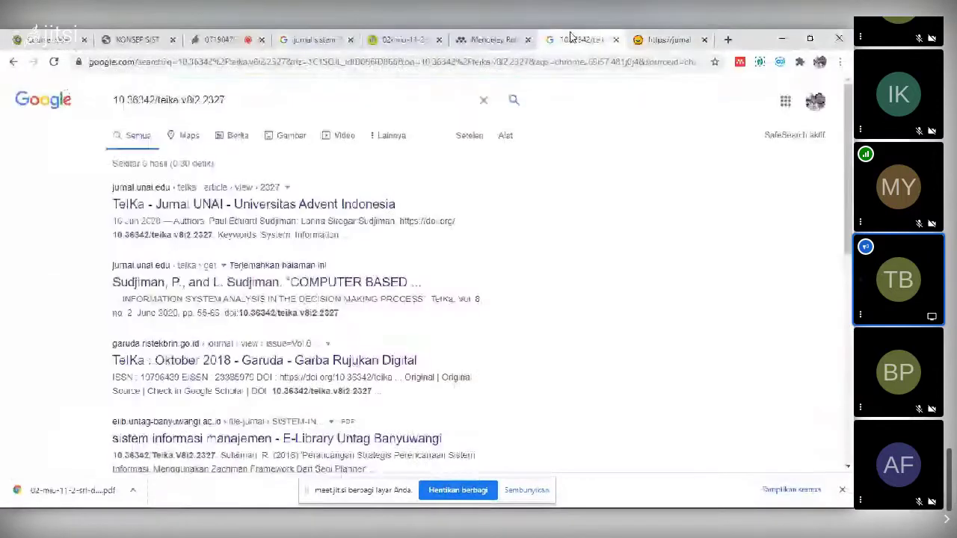
- Check the journal PDF and select the author's name under its title
{"action": "left_click", "coordinate": [490, 39]}
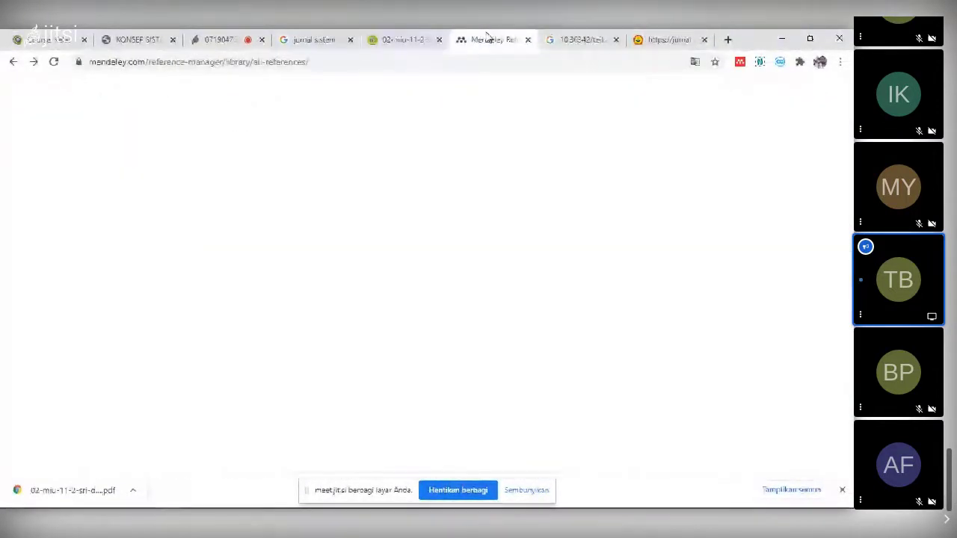
{"action": "left_click", "coordinate": [381, 39]}
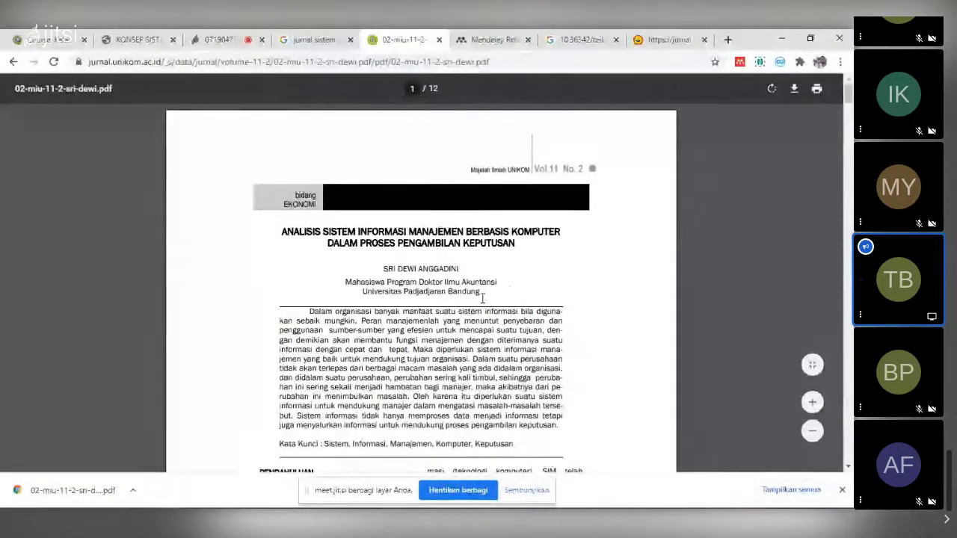
{"action": "left_click_drag", "start_coordinate": [379, 270], "coordinate": [459, 270]}
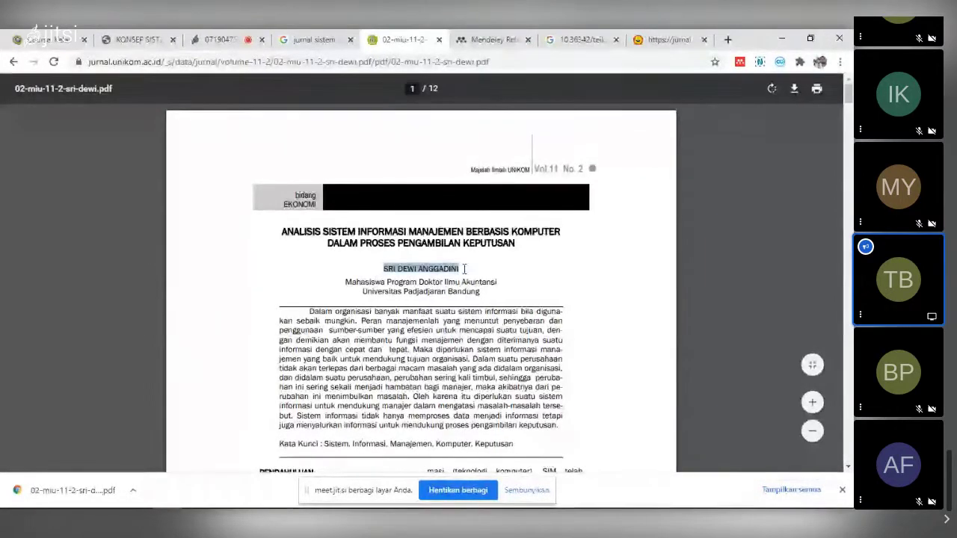
- Open the first DOI result, the TelKa article page, in a new tab and scroll to its references
{"action": "left_click", "coordinate": [564, 39]}
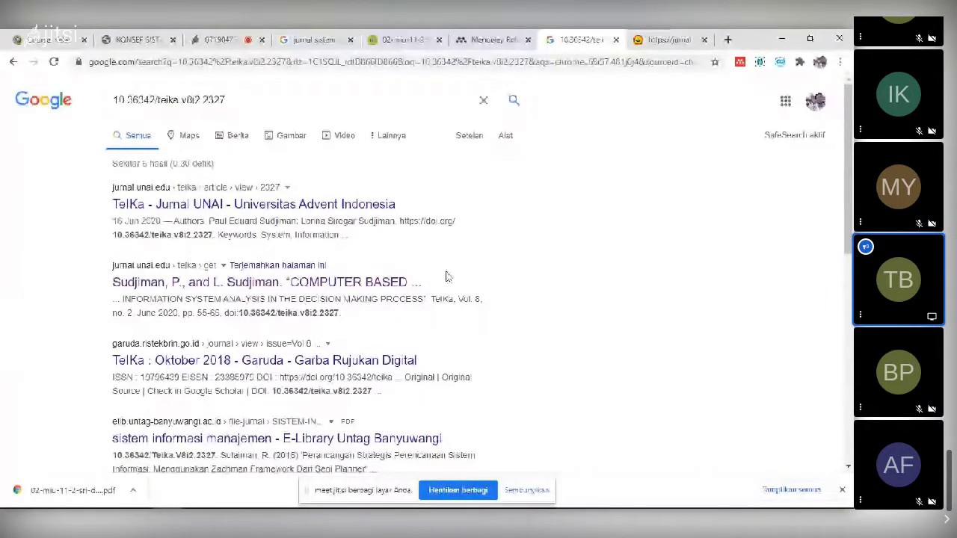
{"action": "right_click", "coordinate": [367, 210]}
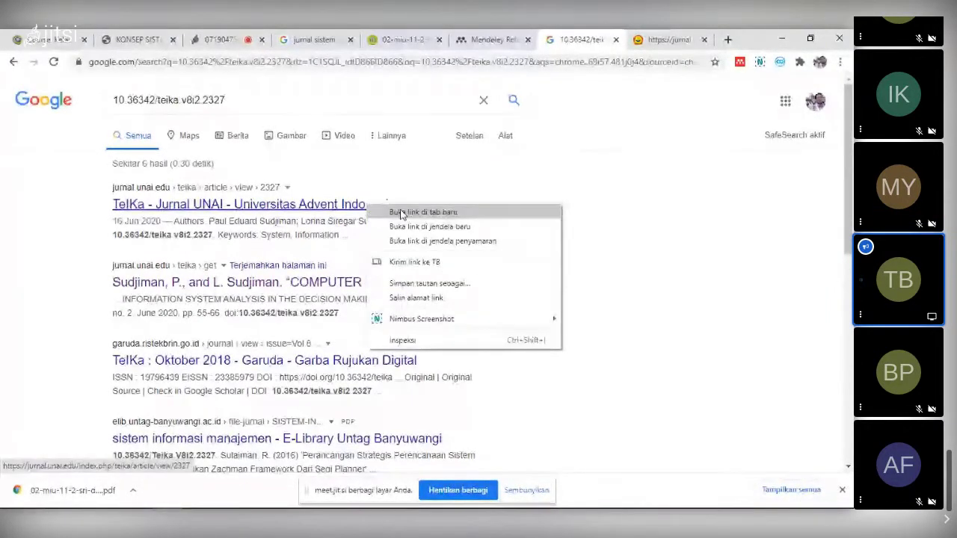
{"action": "left_click", "coordinate": [402, 213]}
{"action": "left_click", "coordinate": [581, 39]}
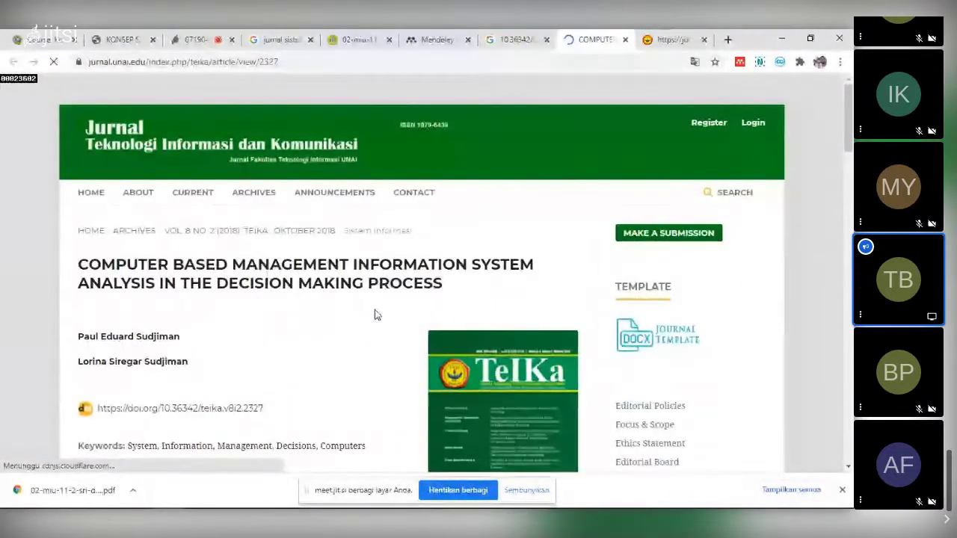
{"action": "scroll", "coordinate": [376, 316], "scroll_direction": "down", "scroll_amount": 3}
{"action": "scroll", "coordinate": [376, 316], "scroll_direction": "down", "scroll_amount": 8}
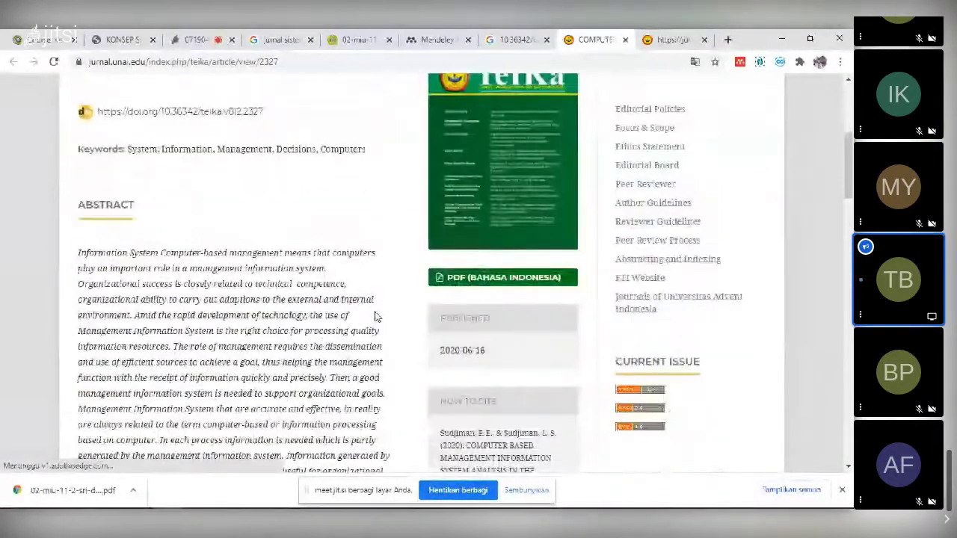
{"action": "scroll", "coordinate": [376, 316], "scroll_direction": "down", "scroll_amount": 2}
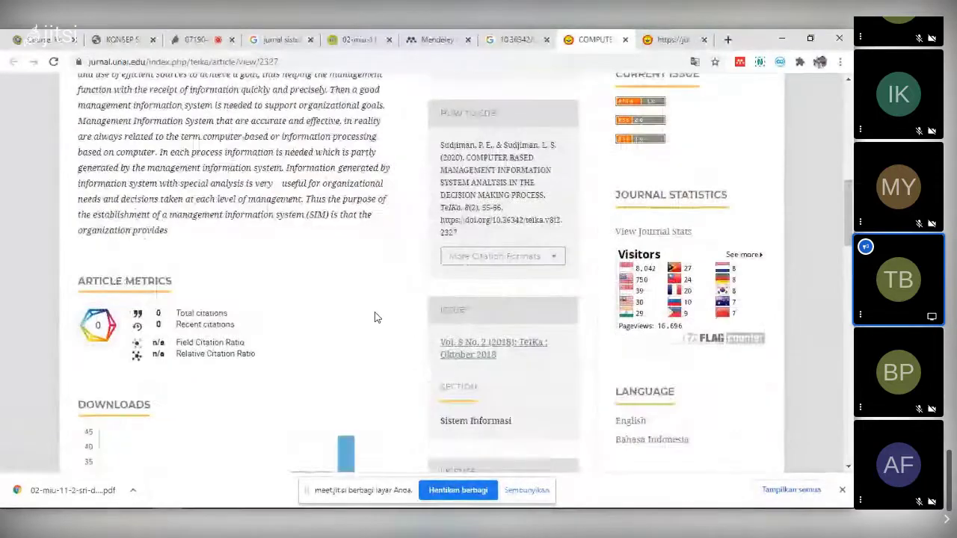
{"action": "scroll", "coordinate": [376, 317], "scroll_direction": "down", "scroll_amount": 6}
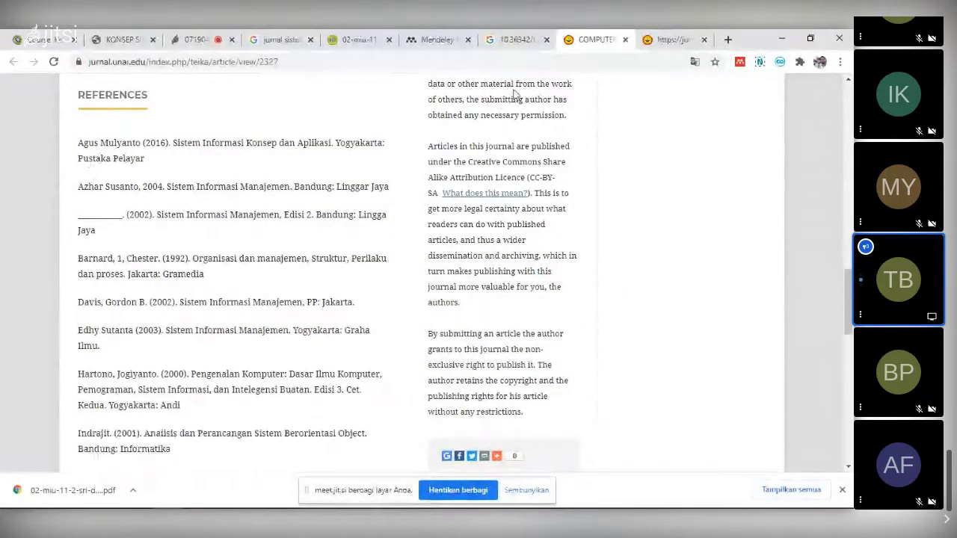
- Scroll through the journal PDF's pages to check its page range
{"action": "left_click", "coordinate": [357, 40]}
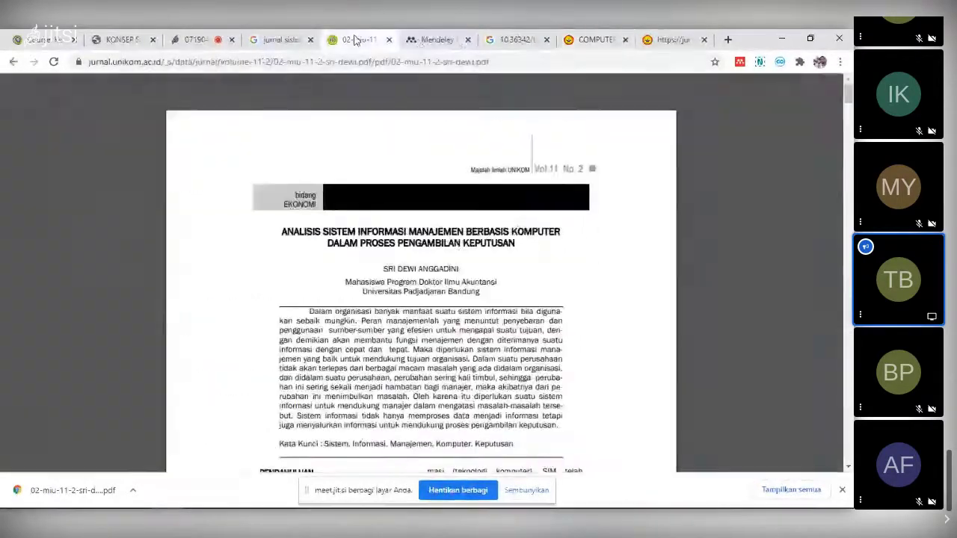
{"action": "scroll", "coordinate": [458, 245], "scroll_direction": "down", "scroll_amount": 20}
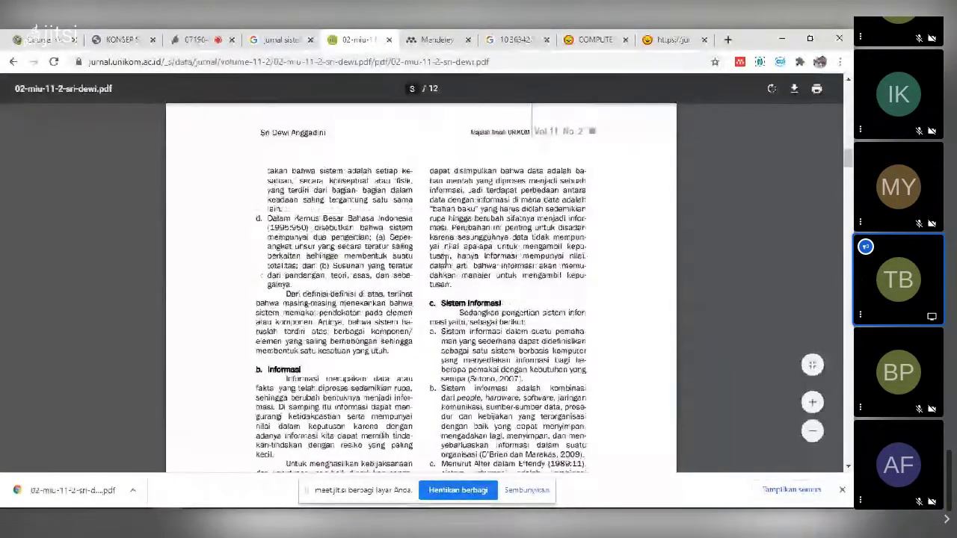
{"action": "scroll", "coordinate": [433, 276], "scroll_direction": "down", "scroll_amount": 20}
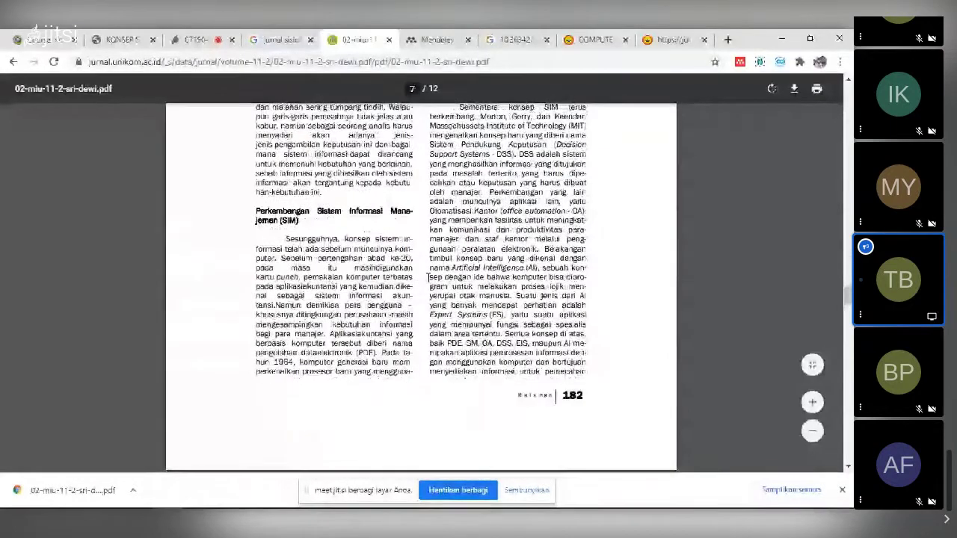
{"action": "scroll", "coordinate": [432, 282], "scroll_direction": "down", "scroll_amount": 5}
{"action": "scroll", "coordinate": [431, 282], "scroll_direction": "down", "scroll_amount": 20}
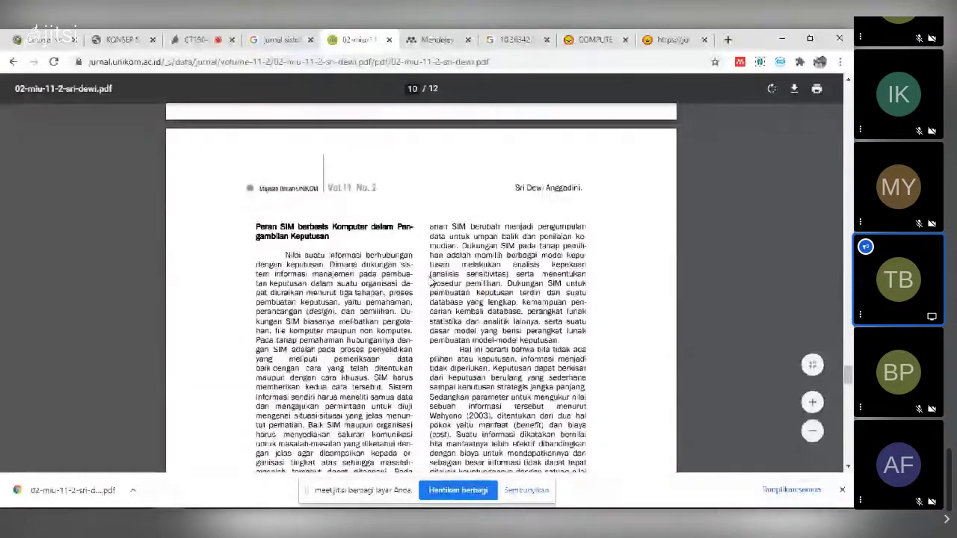
{"action": "scroll", "coordinate": [430, 285], "scroll_direction": "down", "scroll_amount": 5}
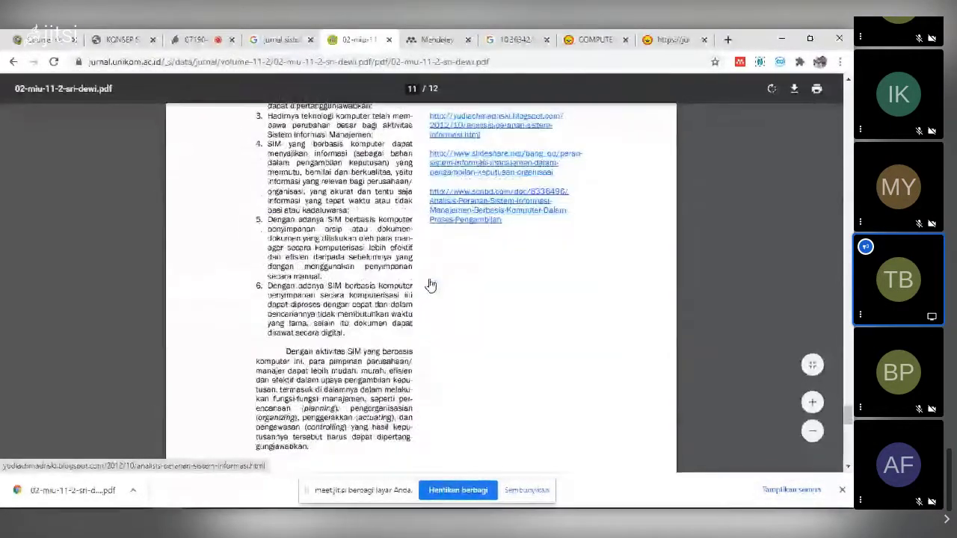
{"action": "scroll", "coordinate": [430, 285], "scroll_direction": "up", "scroll_amount": 5}
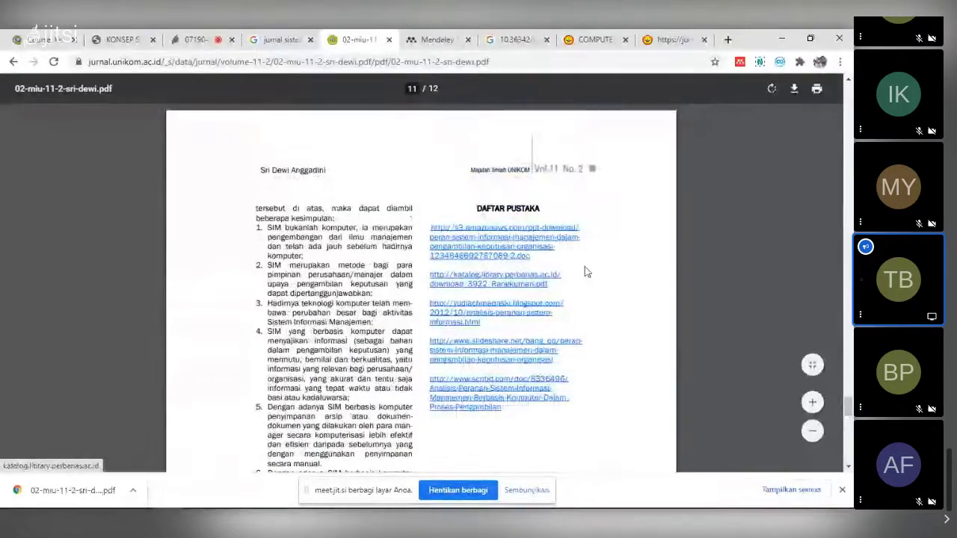
{"action": "scroll", "coordinate": [591, 271], "scroll_direction": "up", "scroll_amount": 15}
{"action": "scroll", "coordinate": [598, 272], "scroll_direction": "up", "scroll_amount": 7}
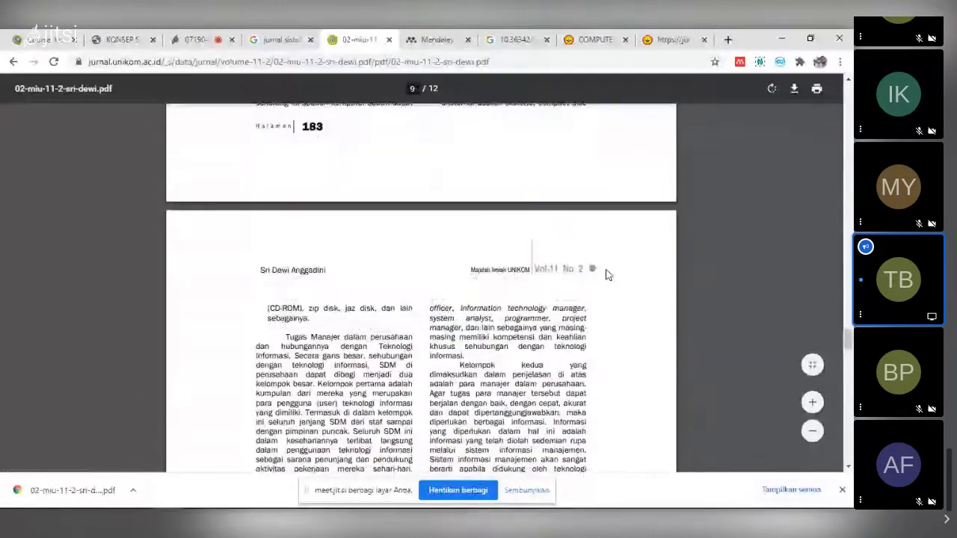
{"action": "left_click_drag", "start_coordinate": [847, 338], "coordinate": [847, 86]}
{"action": "scroll", "coordinate": [493, 281], "scroll_direction": "down", "scroll_amount": 1}
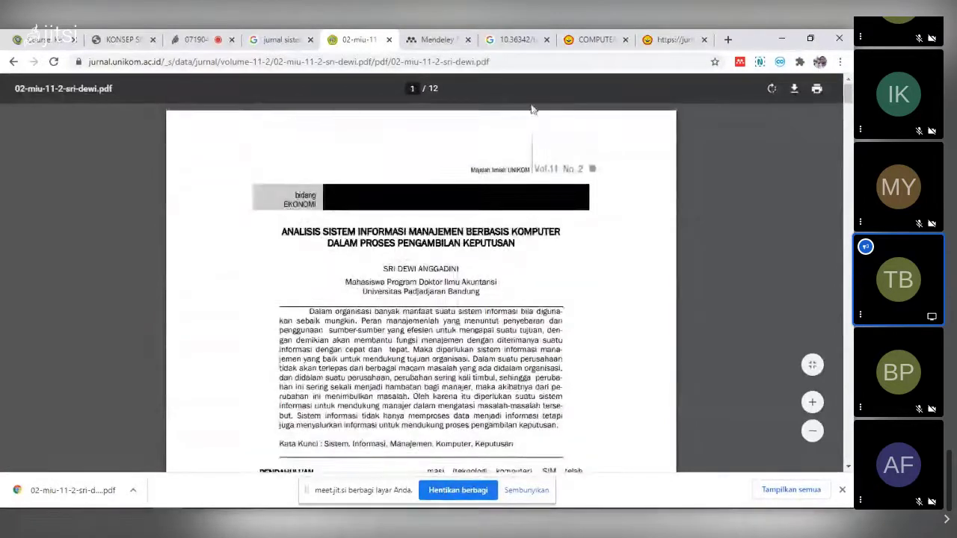
- Glance at Mendeley, then review the citation page and the TelKa article page
{"action": "key", "text": "alt+Tab"}
{"action": "key", "text": "alt+Tab"}
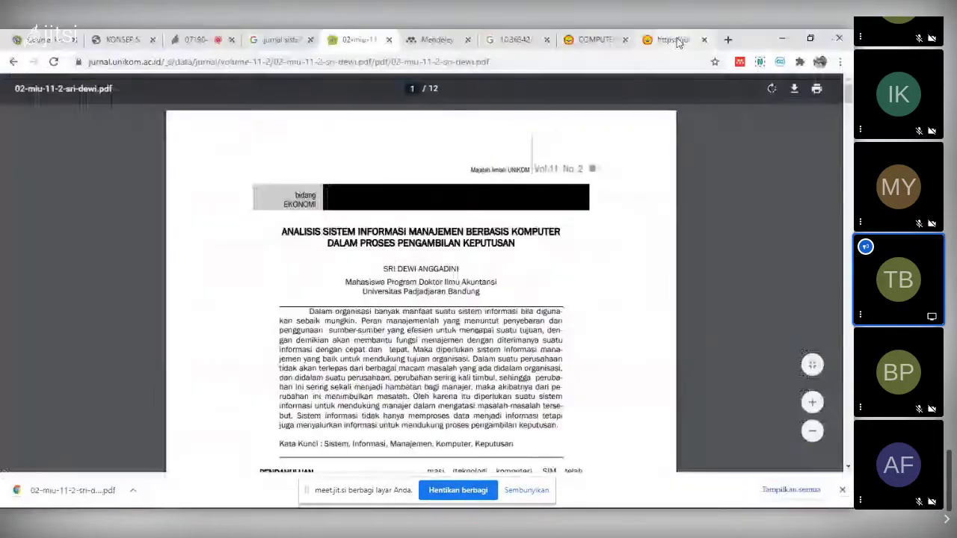
{"action": "left_click", "coordinate": [677, 42]}
{"action": "left_click", "coordinate": [581, 40]}
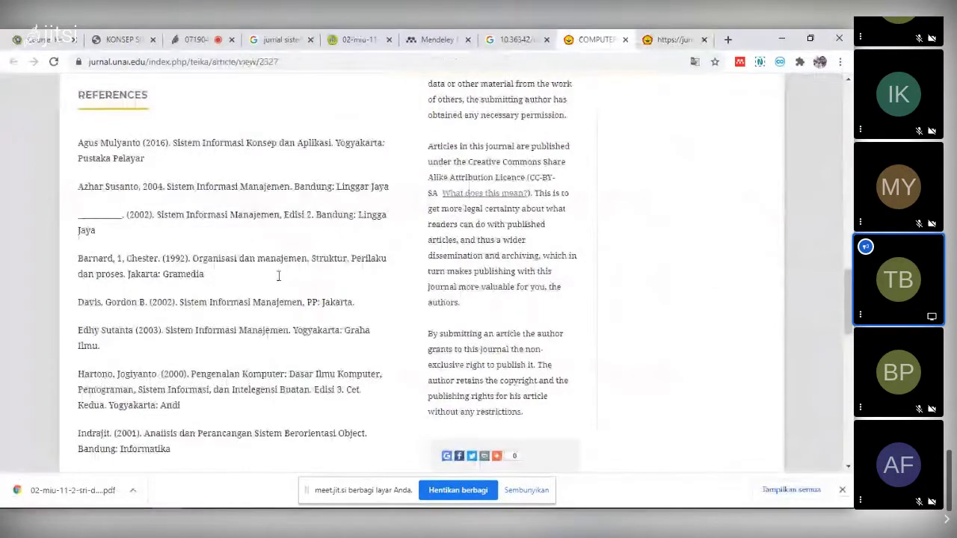
{"action": "scroll", "coordinate": [278, 276], "scroll_direction": "up", "scroll_amount": 8}
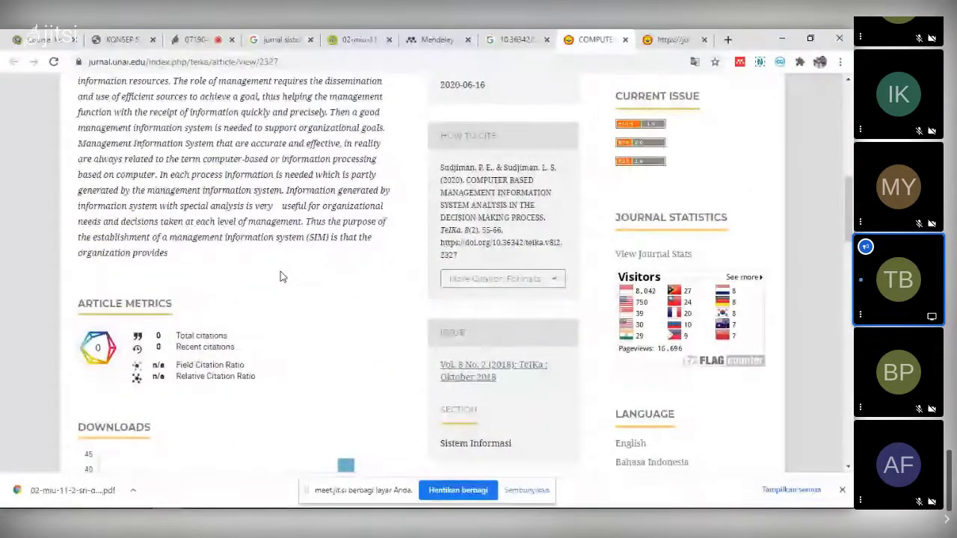
{"action": "scroll", "coordinate": [280, 276], "scroll_direction": "up", "scroll_amount": 4}
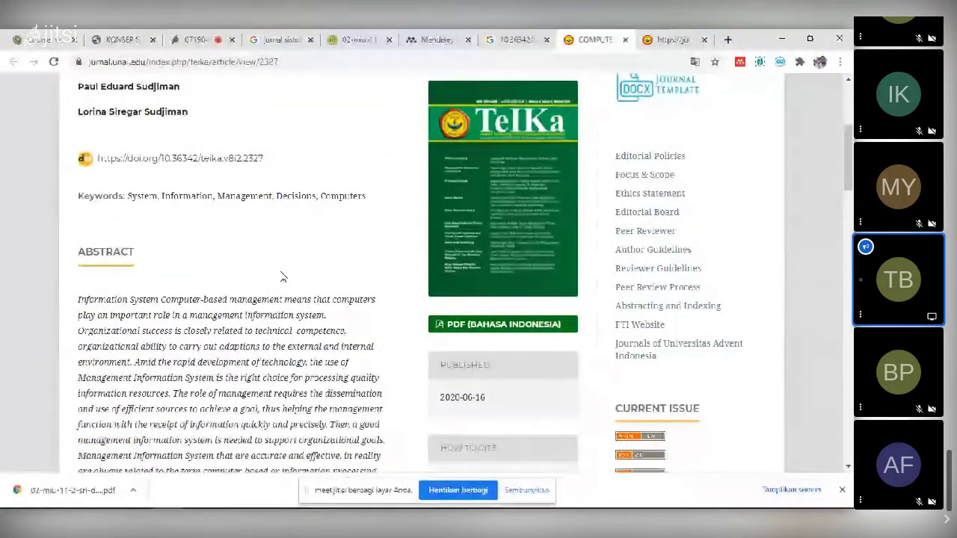
{"action": "scroll", "coordinate": [283, 277], "scroll_direction": "down", "scroll_amount": 1}
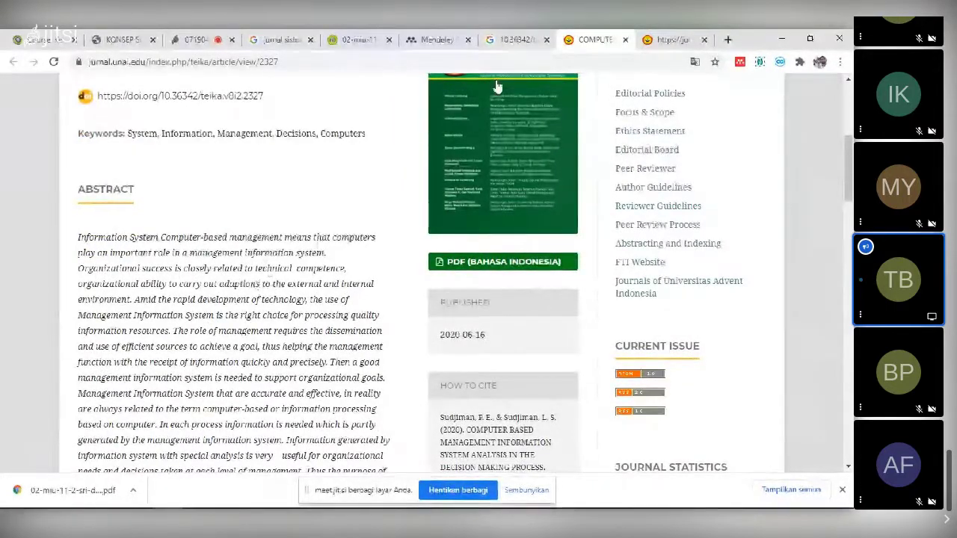
- Select the author line under the PDF title and switch to Mendeley
{"action": "left_click", "coordinate": [361, 37]}
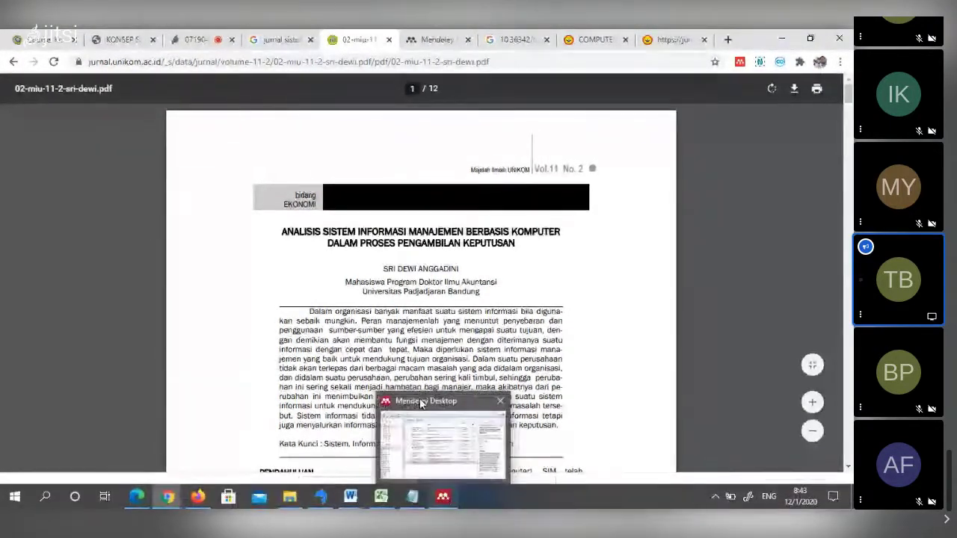
{"action": "triple_click", "coordinate": [388, 267]}
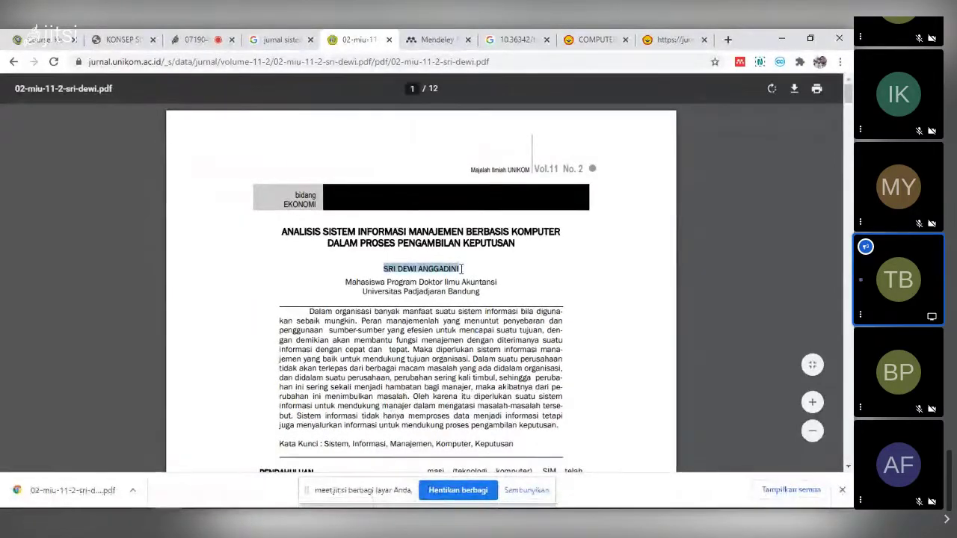
{"action": "key", "text": "alt+Tab"}
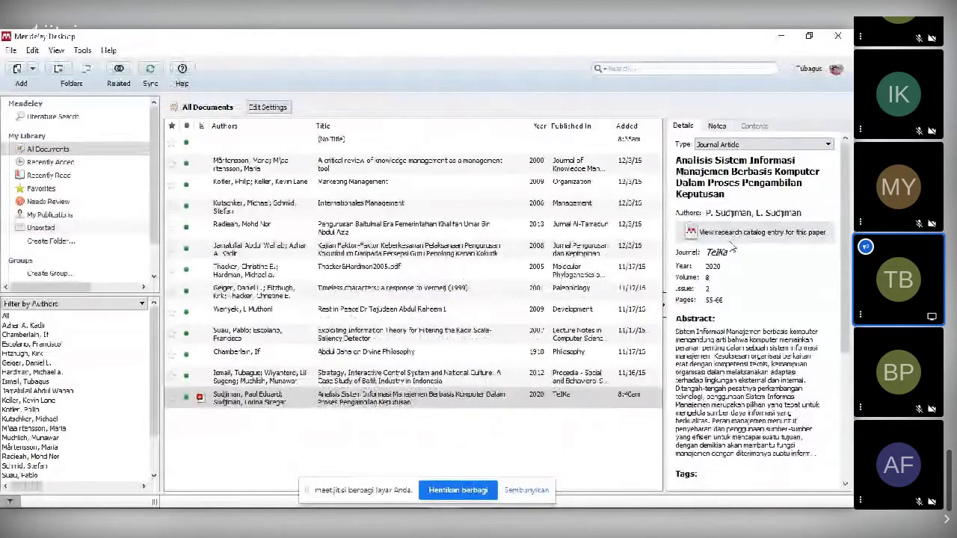
- Correct the entry's author name to match the PDF and remove the extra empty author line
{"action": "left_click", "coordinate": [777, 213]}
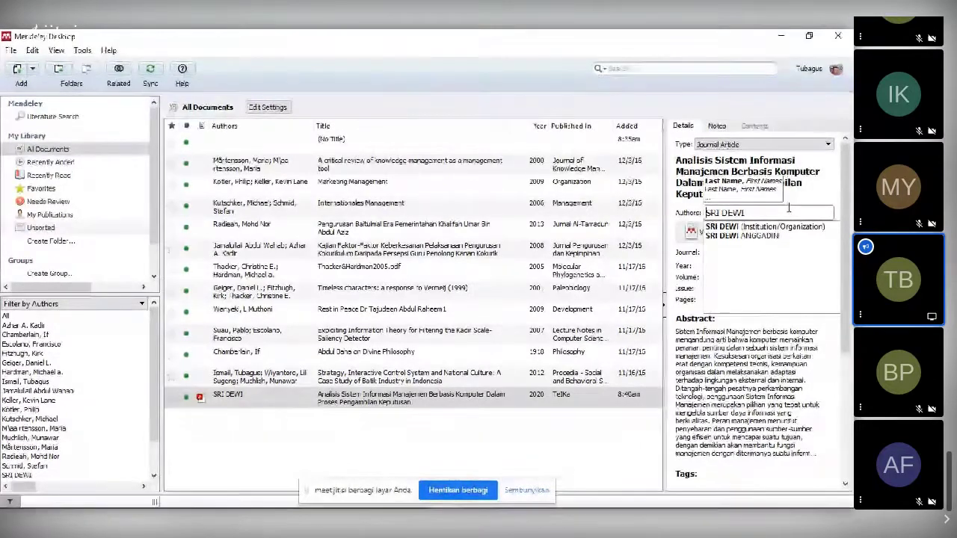
{"action": "key", "text": "Home"}
{"action": "type", "text": "ANGGADINI,"}
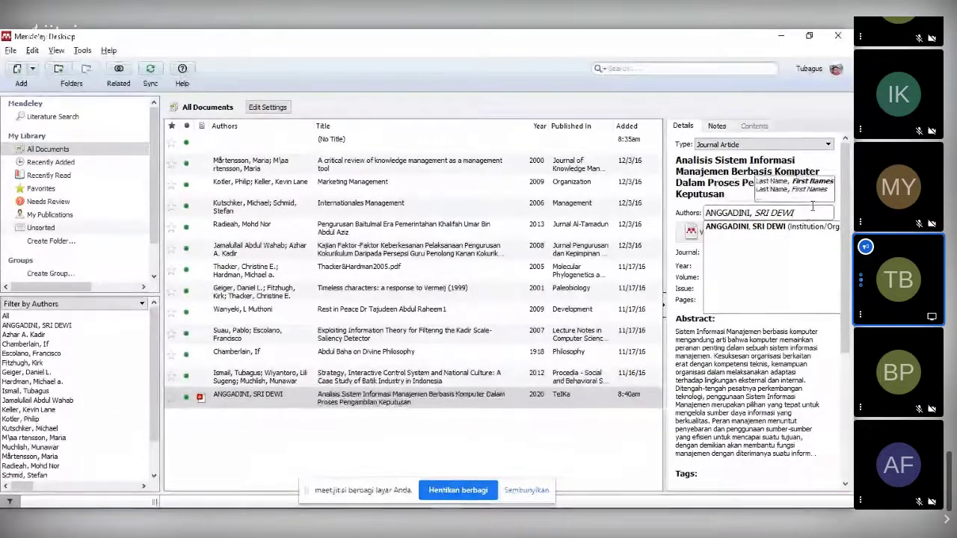
{"action": "key", "text": "Return"}
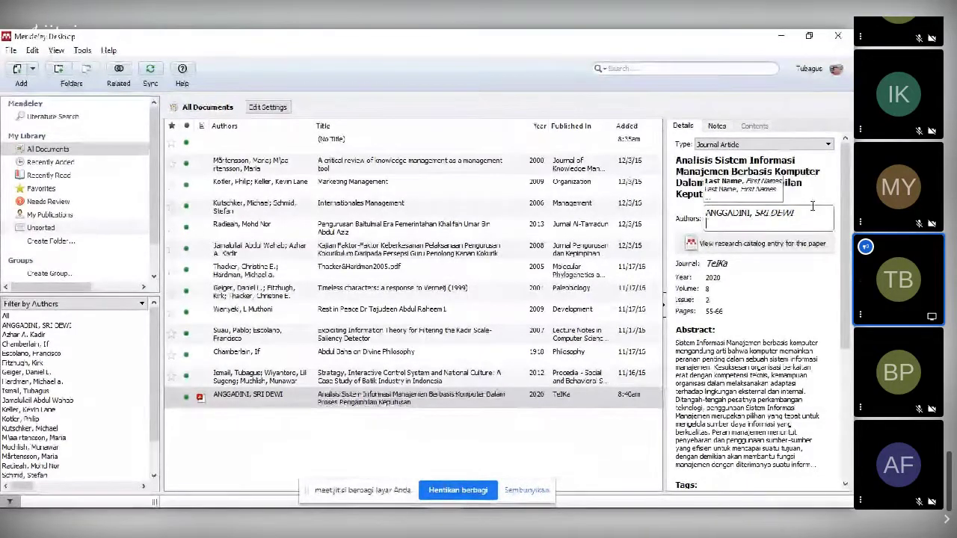
{"action": "key", "text": "BackSpace"}
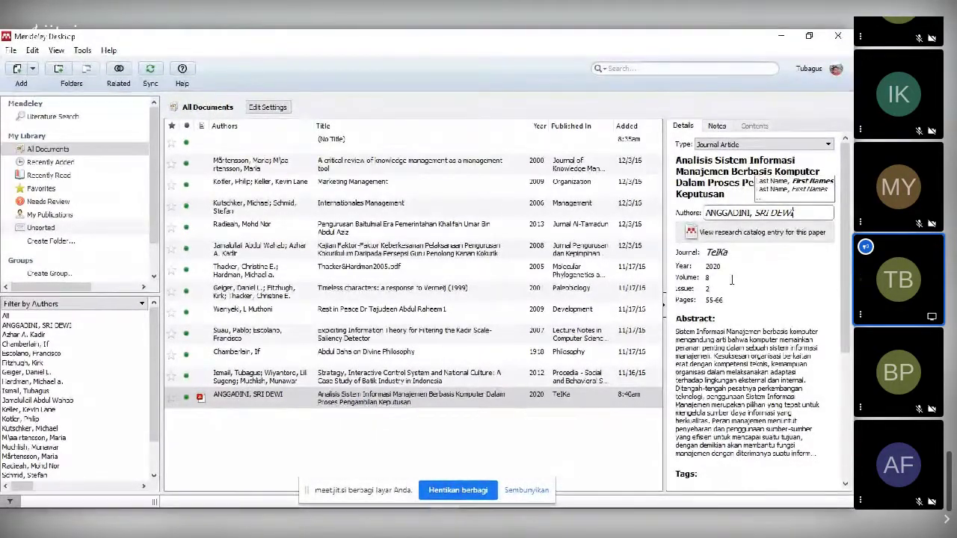
- Recheck the PDF, then change the journal from TelKa to Majalah Ilmiah UNIKOM
{"action": "key", "text": "alt+Tab"}
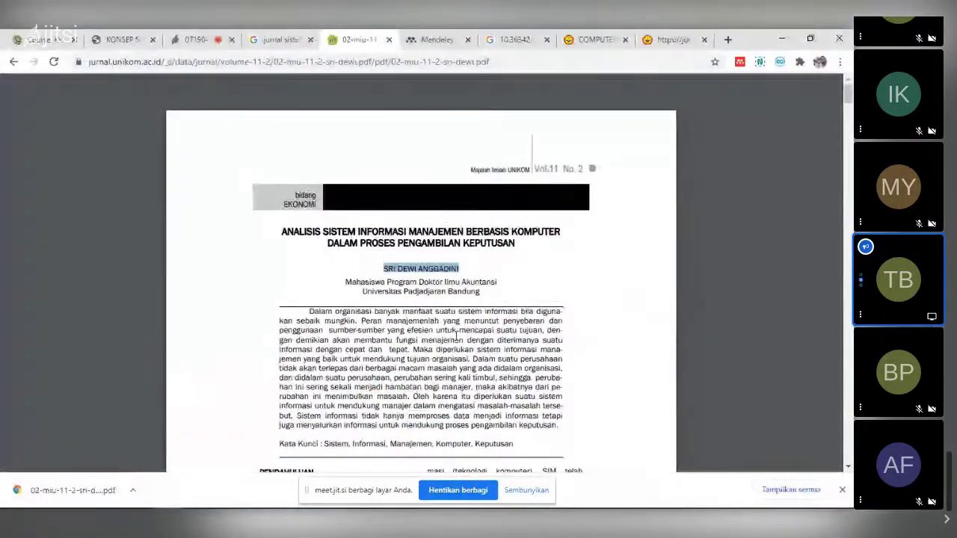
{"action": "left_click", "coordinate": [458, 333]}
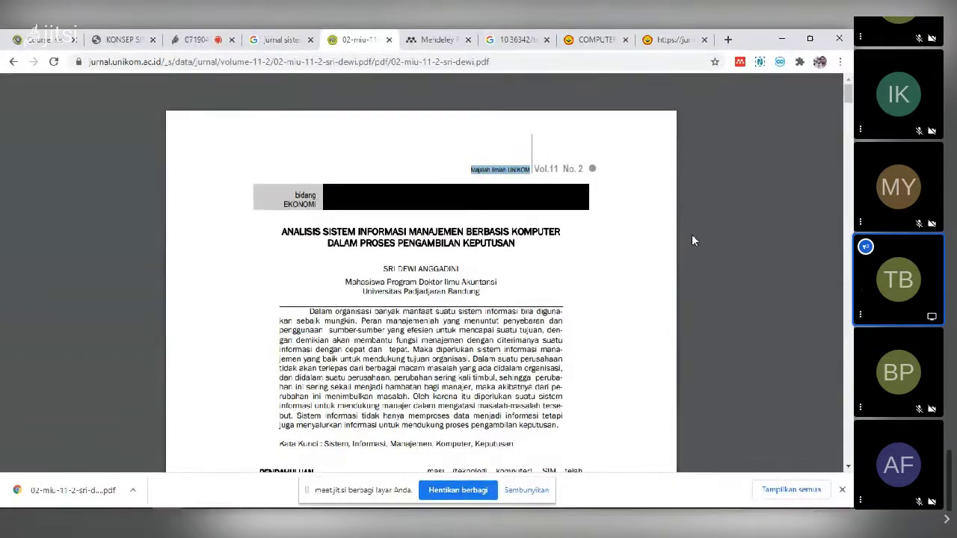
{"action": "key", "text": "alt+Tab"}
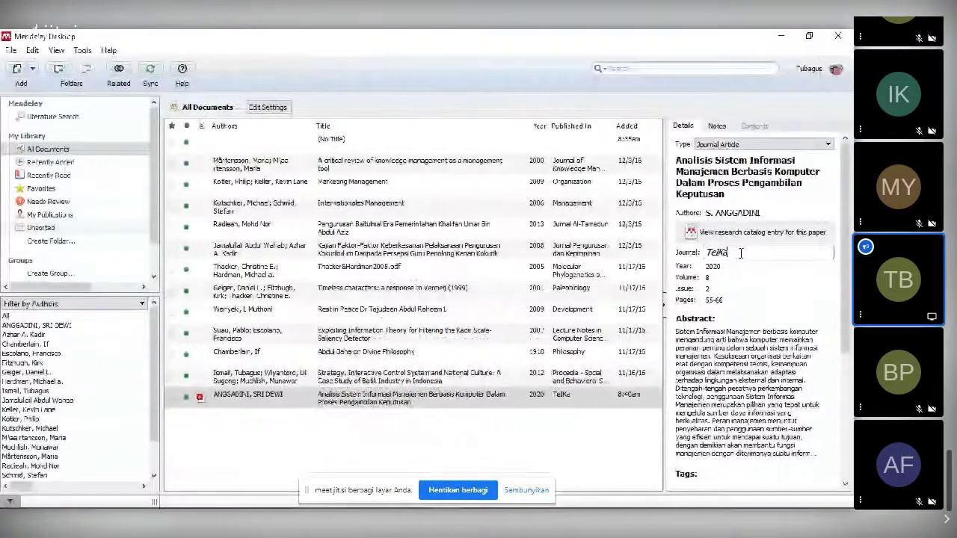
{"action": "left_click_drag", "start_coordinate": [740, 253], "coordinate": [698, 255]}
{"action": "type", "text": "Majalah Ilmiah UNIKOM"}
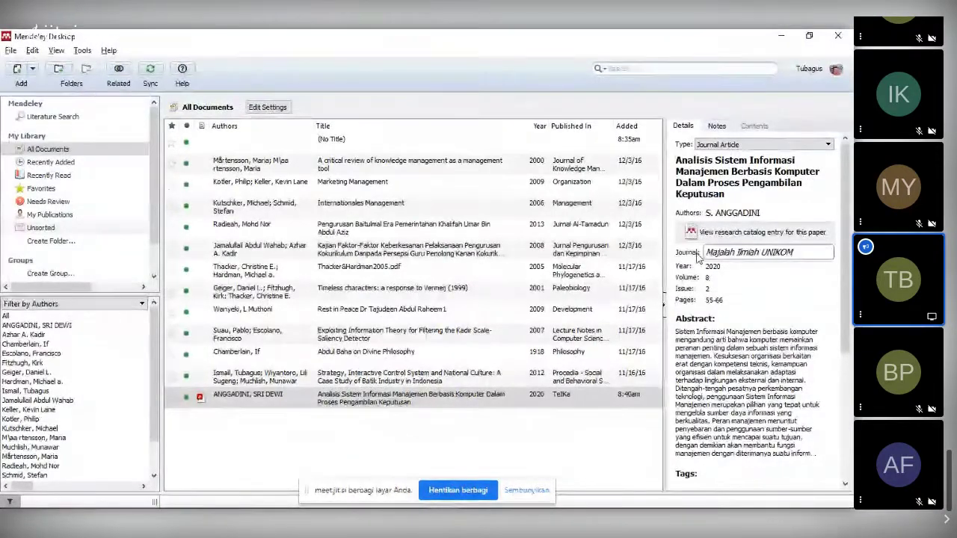
{"action": "key", "text": "alt+Tab"}
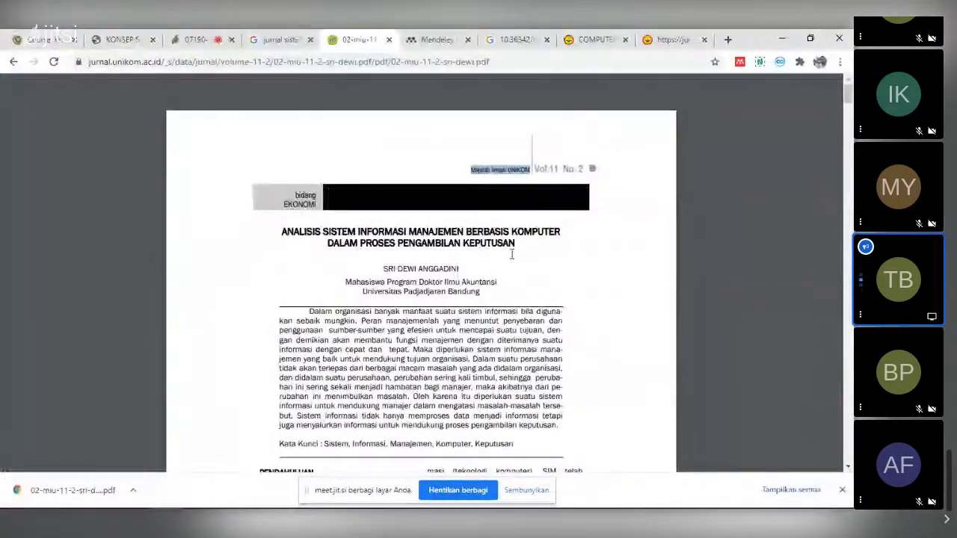
- Load the PDF's journal folder address in the Mendeley library tab
{"action": "scroll", "coordinate": [503, 254], "scroll_direction": "down", "scroll_amount": 1}
{"action": "scroll", "coordinate": [503, 249], "scroll_direction": "down", "scroll_amount": 5}
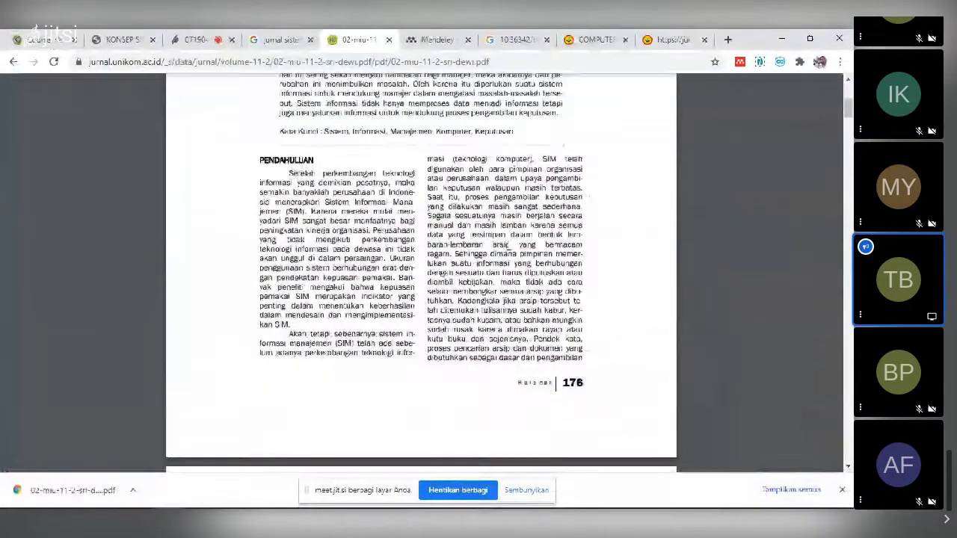
{"action": "scroll", "coordinate": [507, 247], "scroll_direction": "up", "scroll_amount": 5}
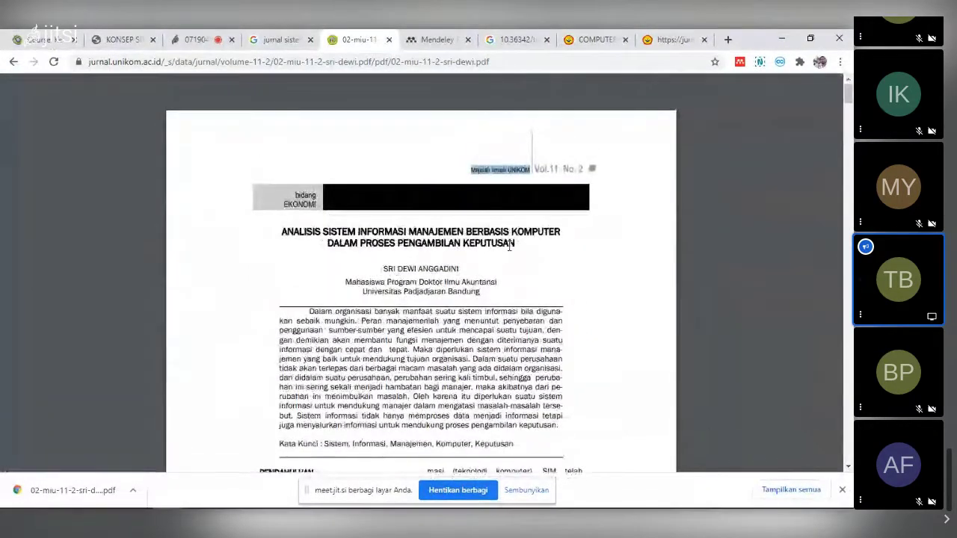
{"action": "scroll", "coordinate": [508, 244], "scroll_direction": "down", "scroll_amount": 2}
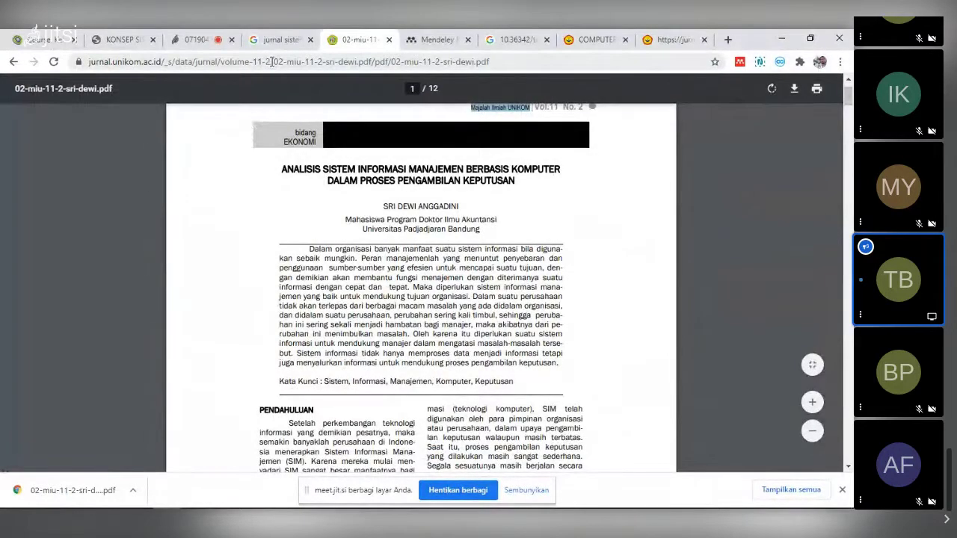
{"action": "left_click_drag", "start_coordinate": [271, 61], "coordinate": [92, 97]}
{"action": "key", "text": "ctrl+c"}
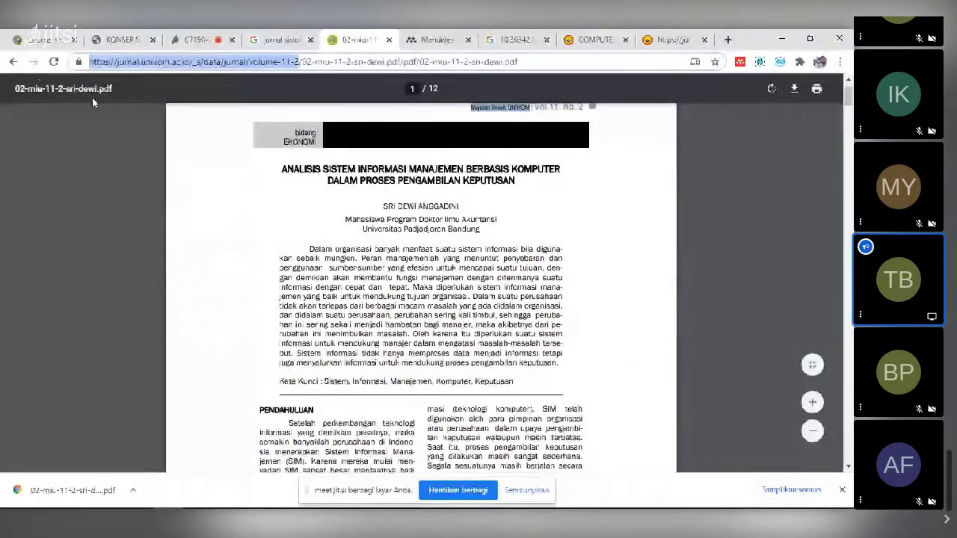
{"action": "left_click", "coordinate": [432, 39]}
{"action": "key", "text": "ctrl+v"}
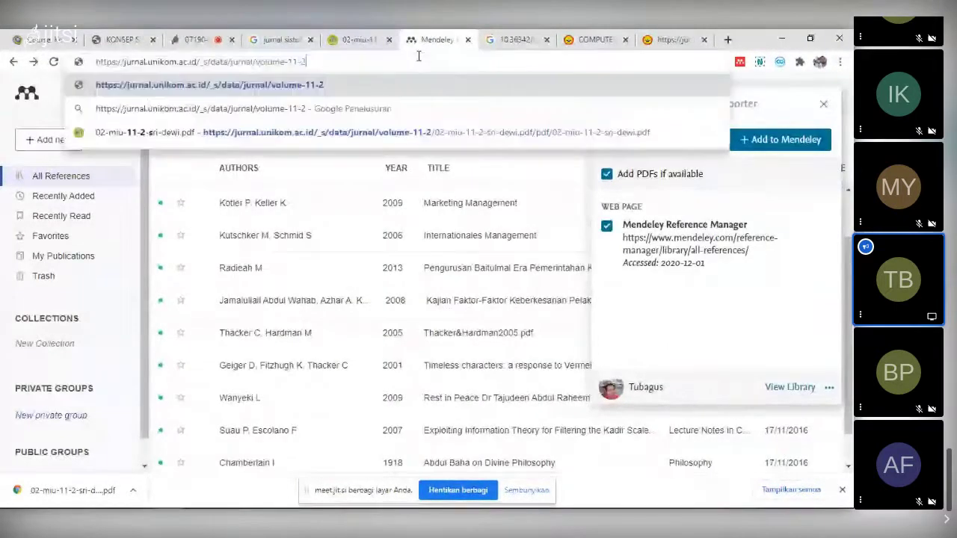
{"action": "key", "text": "Return"}
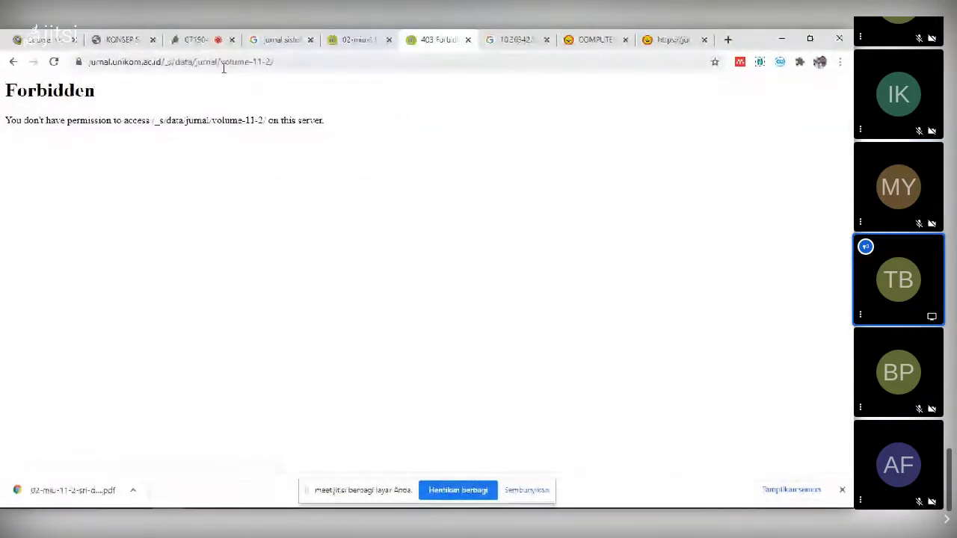
- Trim volume-11-2/ from the address to load jurnal.unikom.ac.id/_s/data/jurnal/
{"action": "left_click_drag", "start_coordinate": [236, 62], "coordinate": [274, 62]}
{"action": "key", "text": "BackSpace"}
{"action": "key", "text": "Return"}
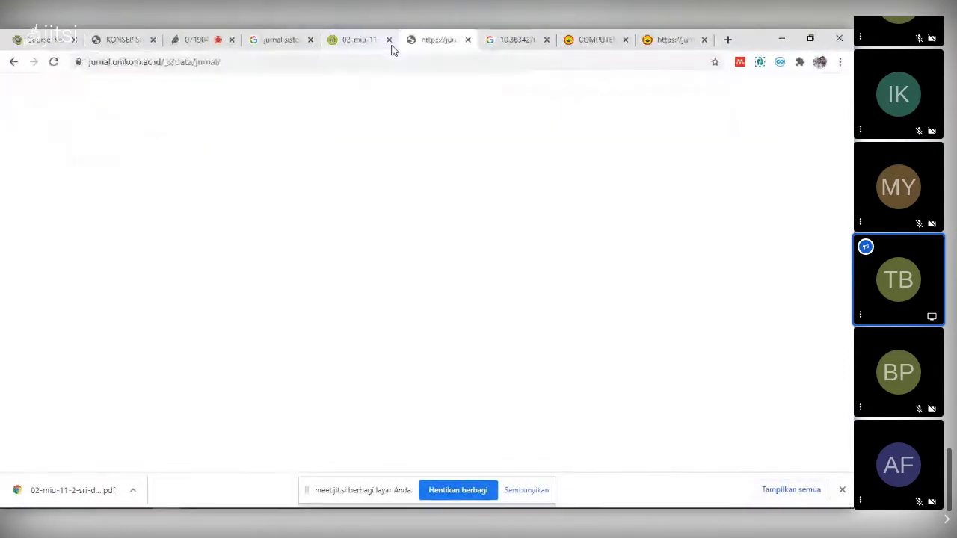
{"action": "left_click", "coordinate": [194, 62]}
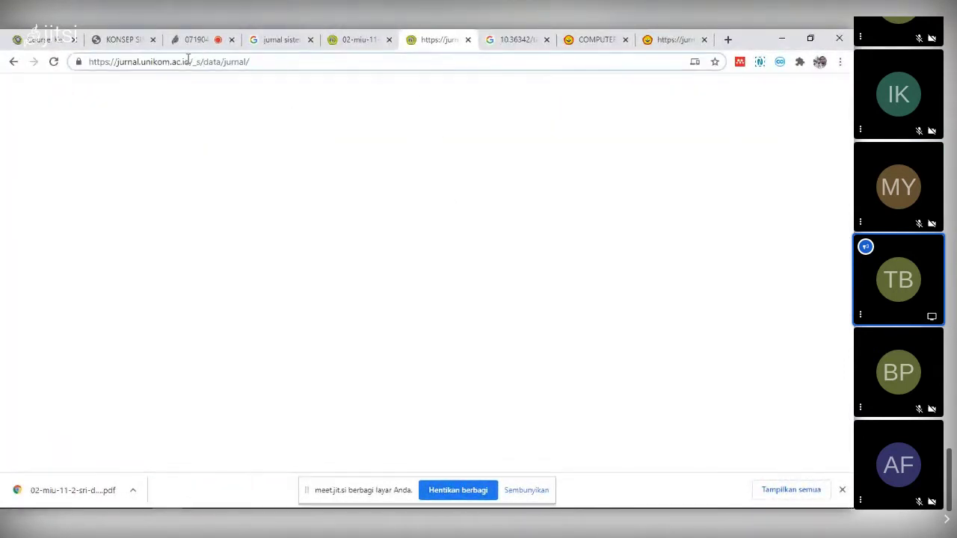
- Trim the address to jurnal.unikom.ac.id to load the journal's home page
{"action": "left_click_drag", "start_coordinate": [218, 59], "coordinate": [603, 38]}
{"action": "key", "text": "BackSpace"}
{"action": "key", "text": "Return"}
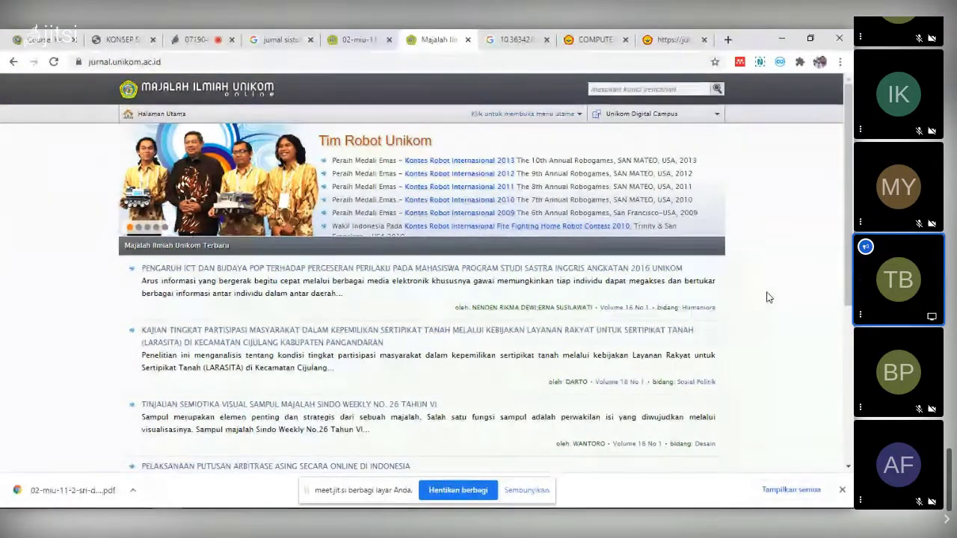
- Browse the home page's latest issue, then go to Arsip from the main menu
{"action": "scroll", "coordinate": [766, 297], "scroll_direction": "down", "scroll_amount": 3}
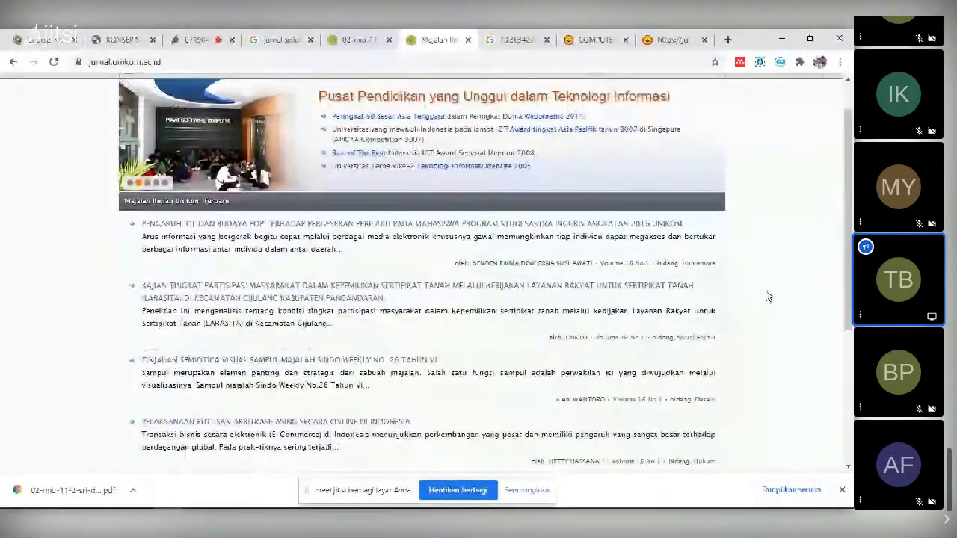
{"action": "scroll", "coordinate": [766, 293], "scroll_direction": "down", "scroll_amount": 4}
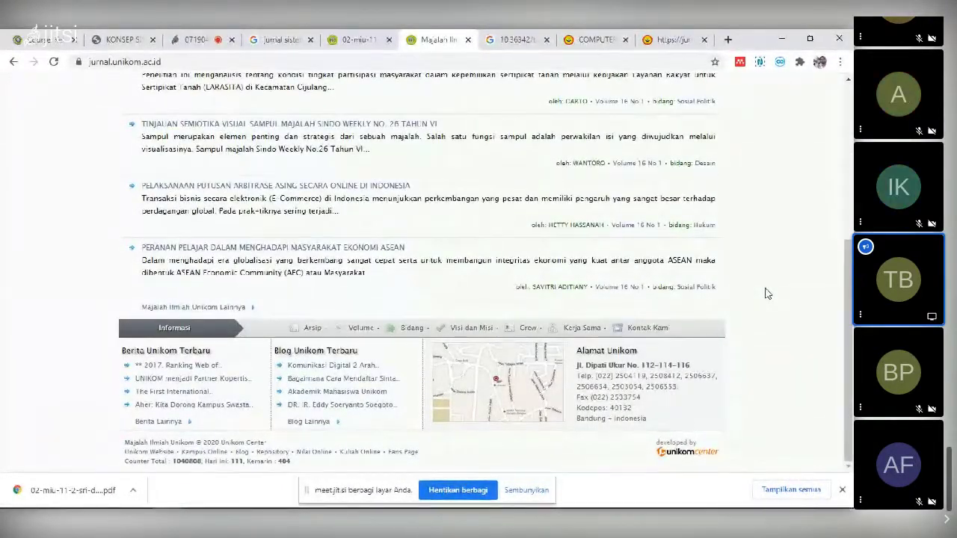
{"action": "scroll", "coordinate": [766, 293], "scroll_direction": "up", "scroll_amount": 4}
{"action": "scroll", "coordinate": [766, 293], "scroll_direction": "up", "scroll_amount": 3}
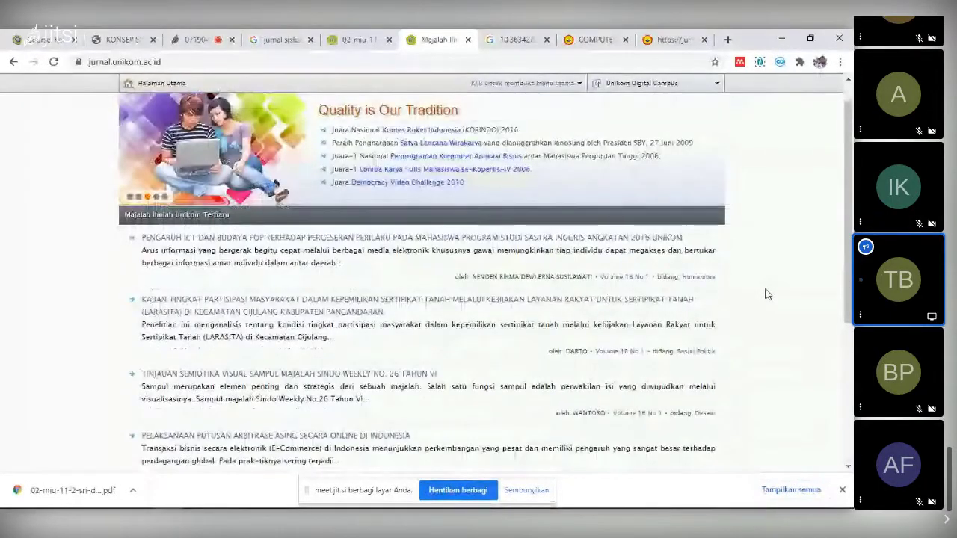
{"action": "left_click", "coordinate": [566, 85]}
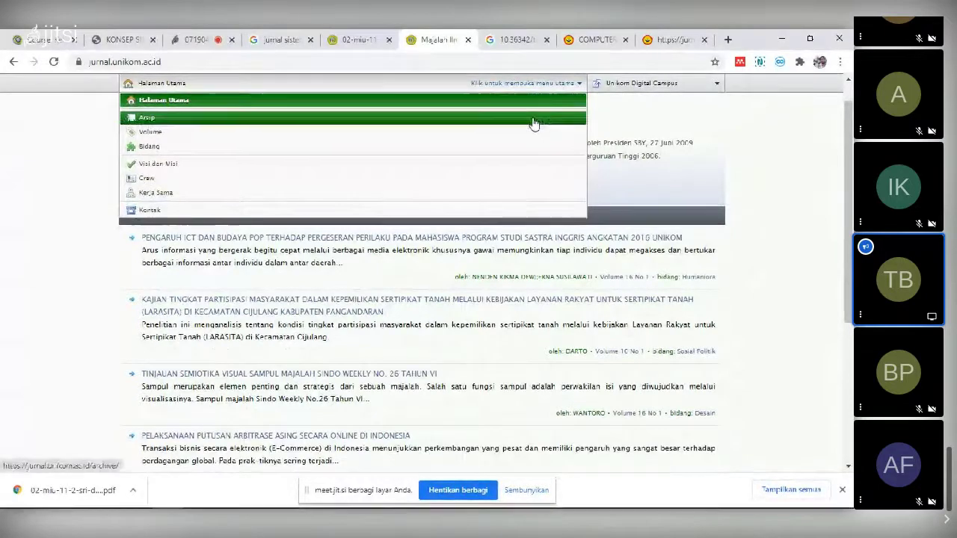
{"action": "left_click", "coordinate": [534, 118]}
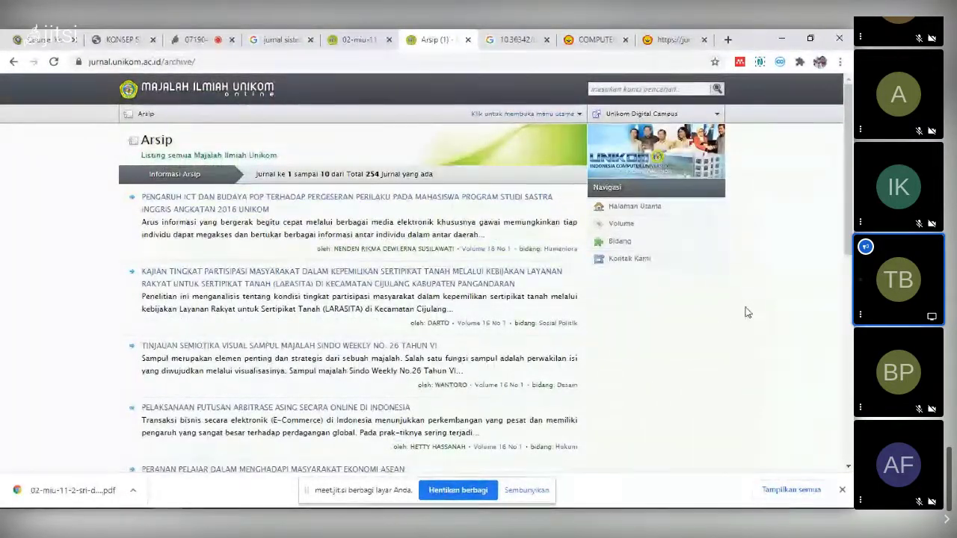
{"action": "scroll", "coordinate": [740, 307], "scroll_direction": "down", "scroll_amount": 7}
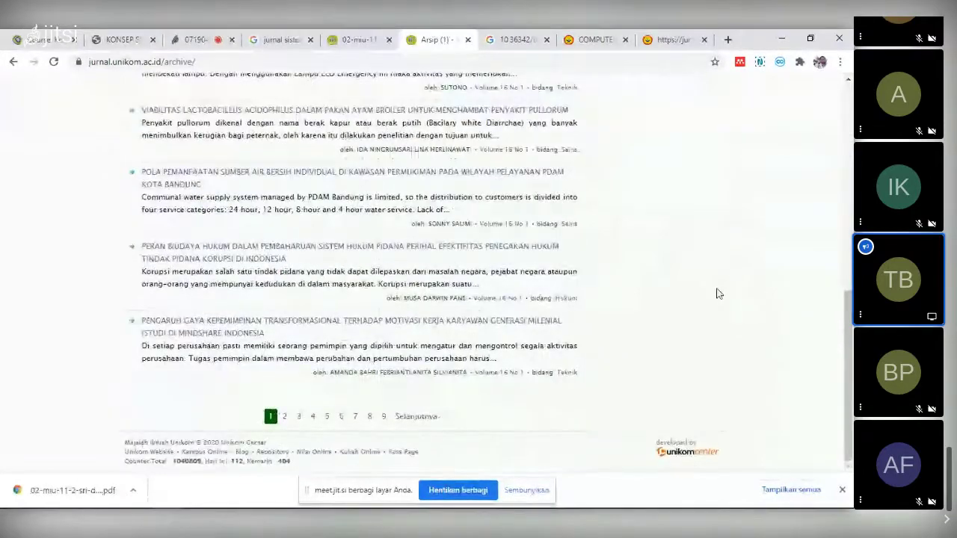
{"action": "scroll", "coordinate": [715, 293], "scroll_direction": "up", "scroll_amount": 1}
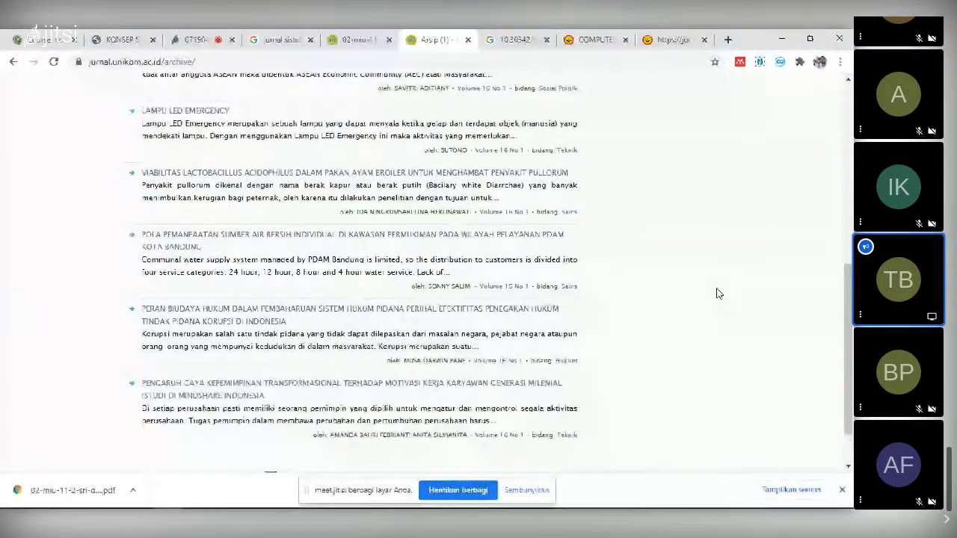
{"action": "scroll", "coordinate": [715, 293], "scroll_direction": "up", "scroll_amount": 2}
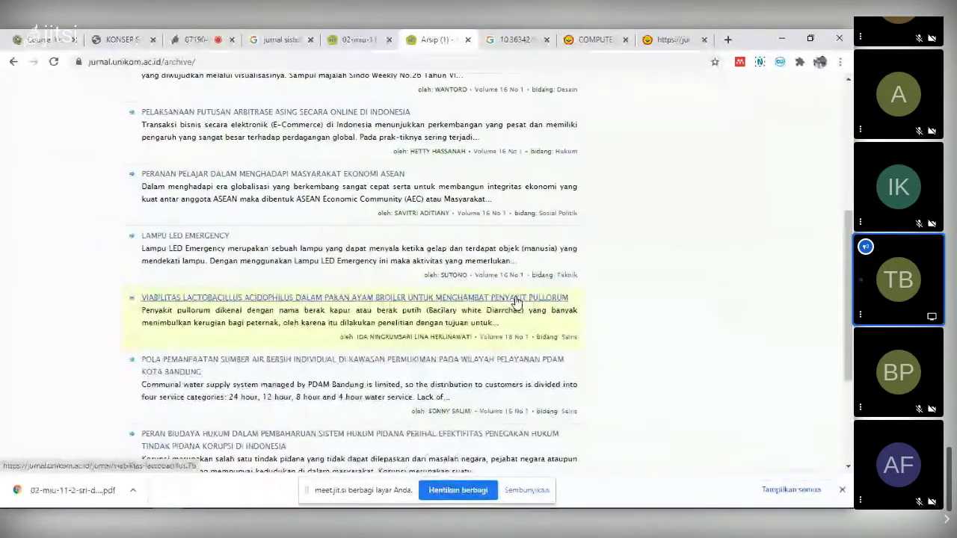
{"action": "scroll", "coordinate": [695, 282], "scroll_direction": "up", "scroll_amount": 4}
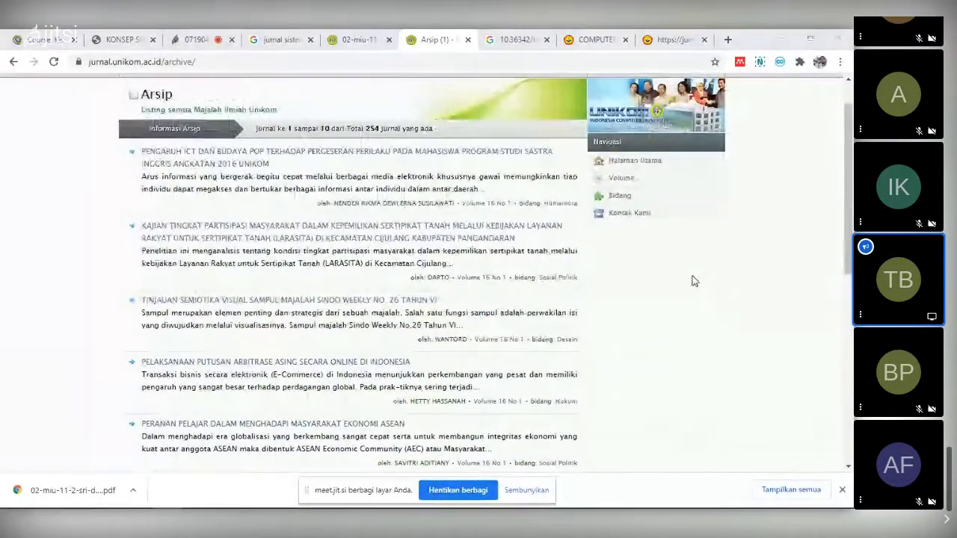
{"action": "key", "text": "alt+Tab"}
{"action": "key", "text": "alt+Tab"}
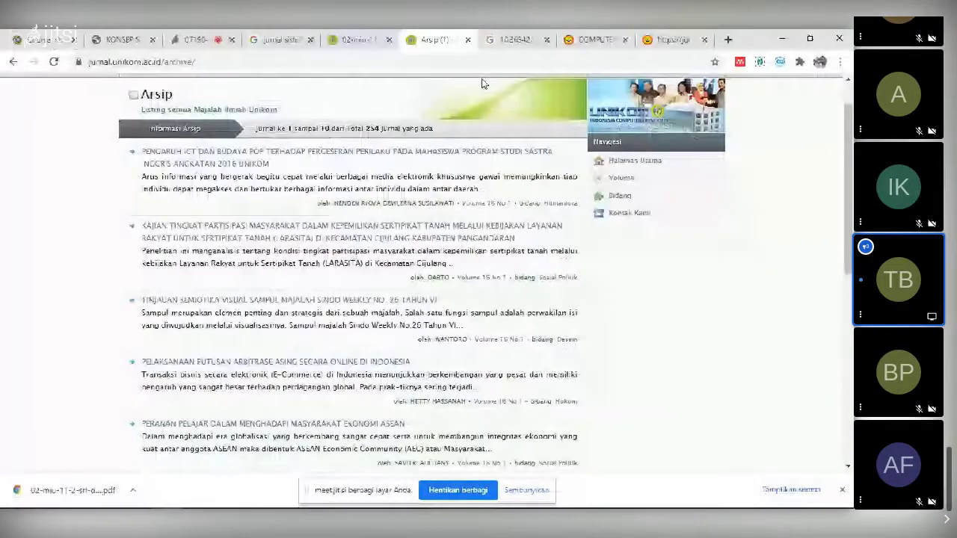
{"action": "left_click", "coordinate": [360, 38]}
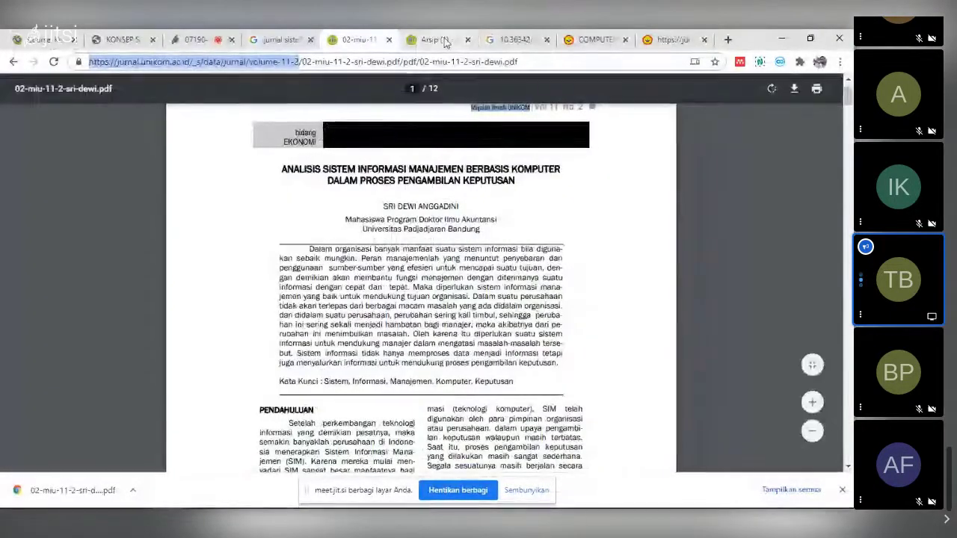
{"action": "key", "text": "ctrl+Tab"}
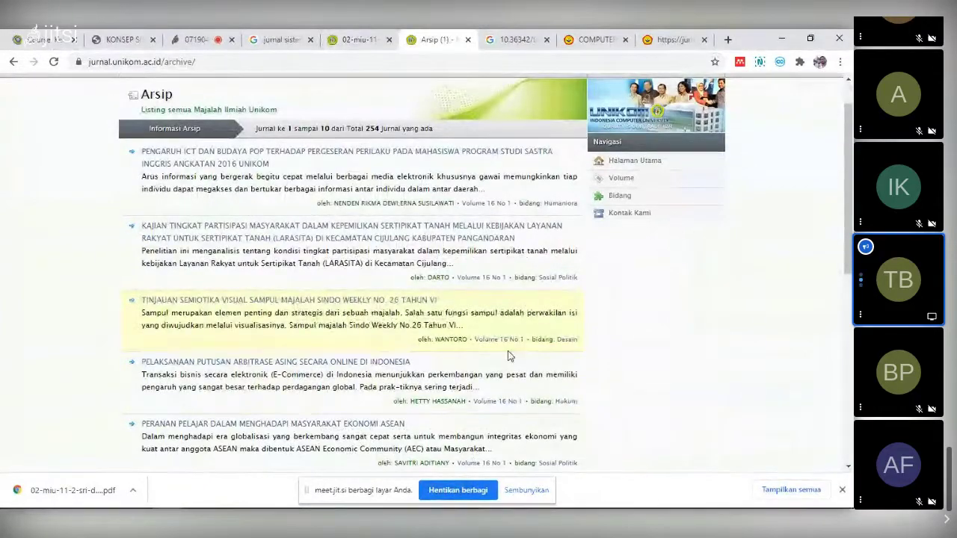
{"action": "scroll", "coordinate": [510, 356], "scroll_direction": "down", "scroll_amount": 5}
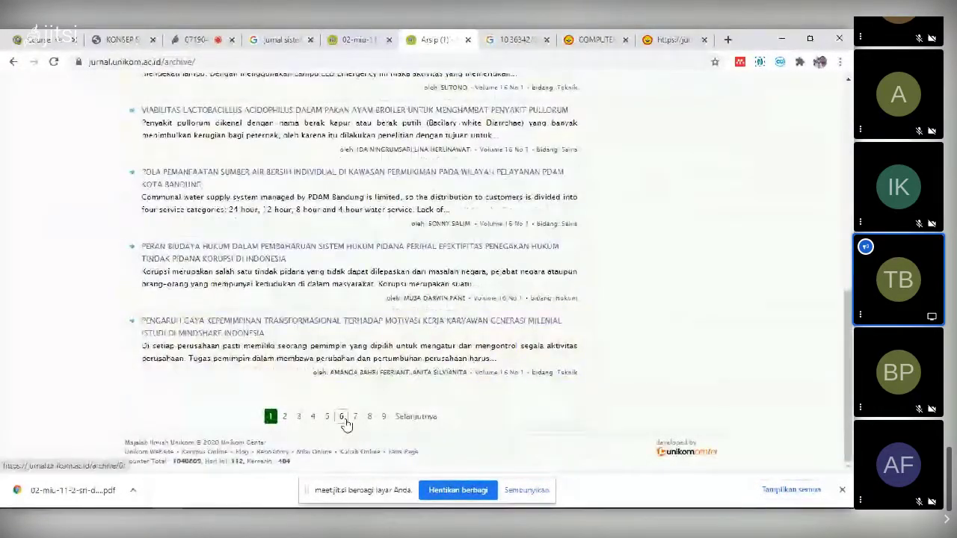
{"action": "left_click", "coordinate": [342, 417]}
{"action": "scroll", "coordinate": [389, 374], "scroll_direction": "down", "scroll_amount": 5}
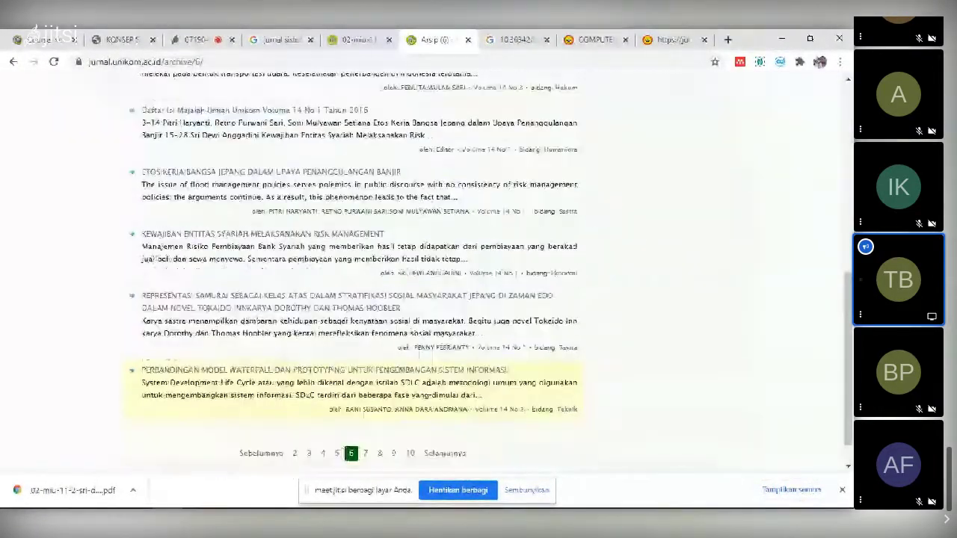
{"action": "scroll", "coordinate": [417, 402], "scroll_direction": "down", "scroll_amount": 1}
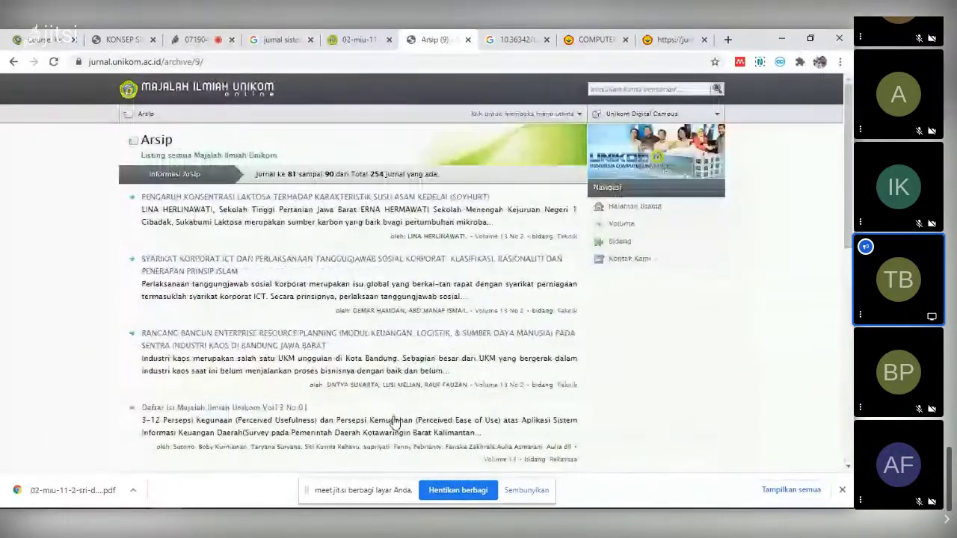
{"action": "scroll", "coordinate": [399, 423], "scroll_direction": "down", "scroll_amount": 6}
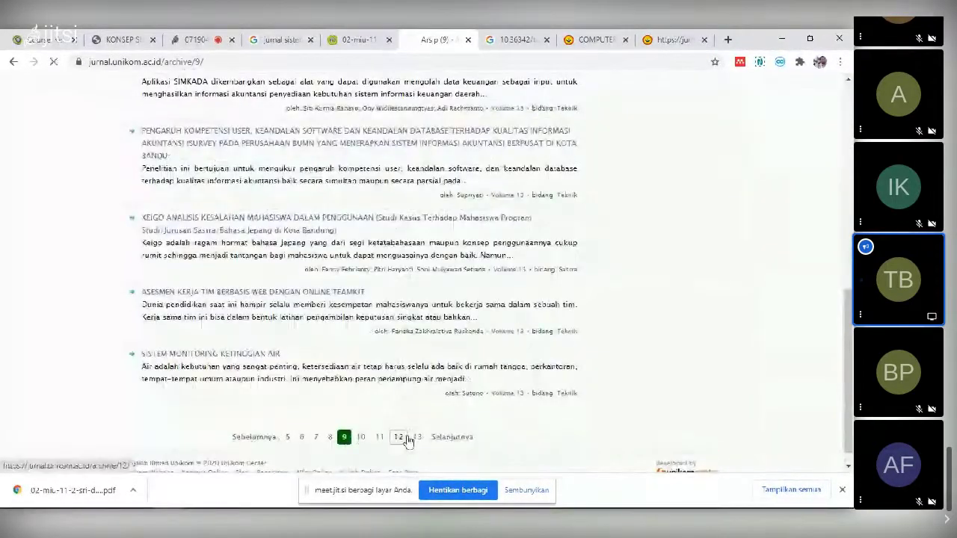
{"action": "scroll", "coordinate": [407, 440], "scroll_direction": "down", "scroll_amount": 8}
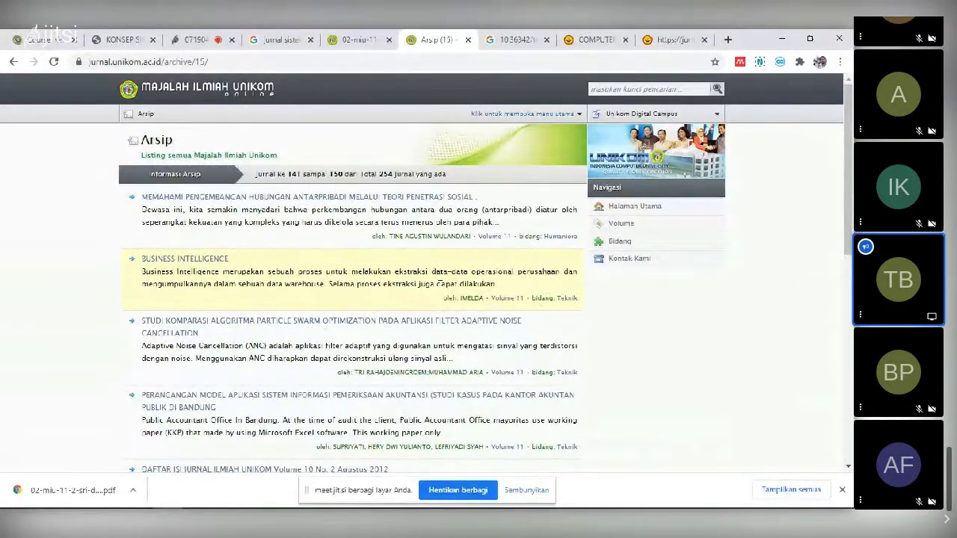
{"action": "scroll", "coordinate": [441, 286], "scroll_direction": "down", "scroll_amount": 5}
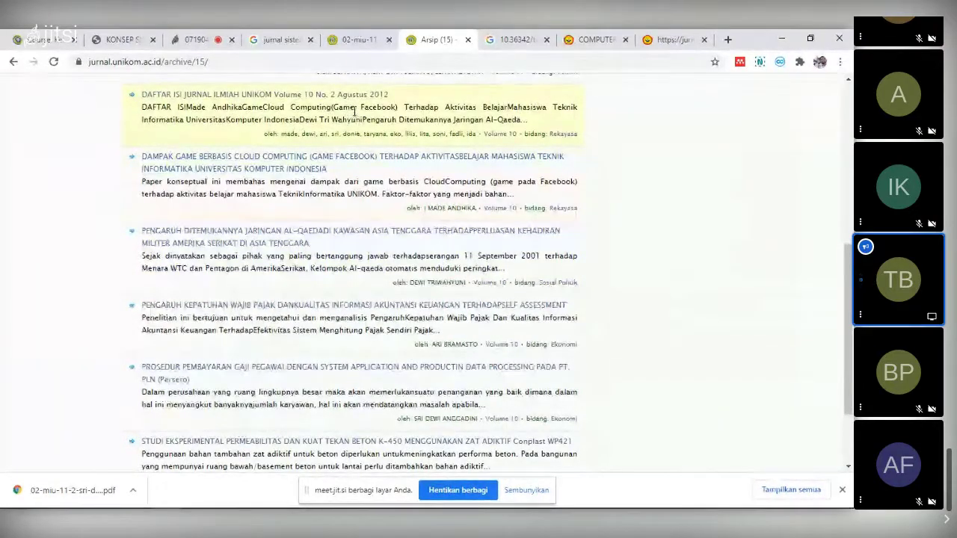
{"action": "scroll", "coordinate": [372, 132], "scroll_direction": "up", "scroll_amount": 1}
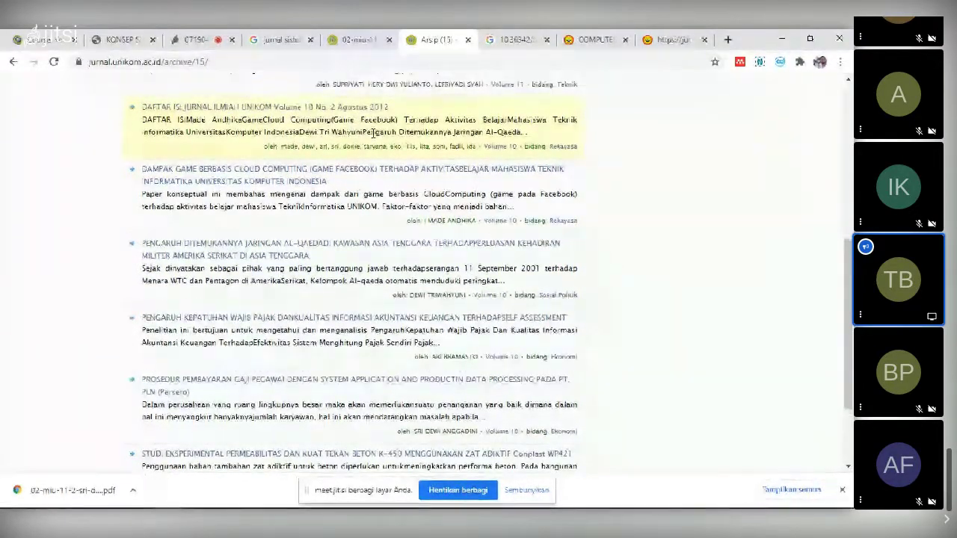
{"action": "scroll", "coordinate": [373, 133], "scroll_direction": "up", "scroll_amount": 2}
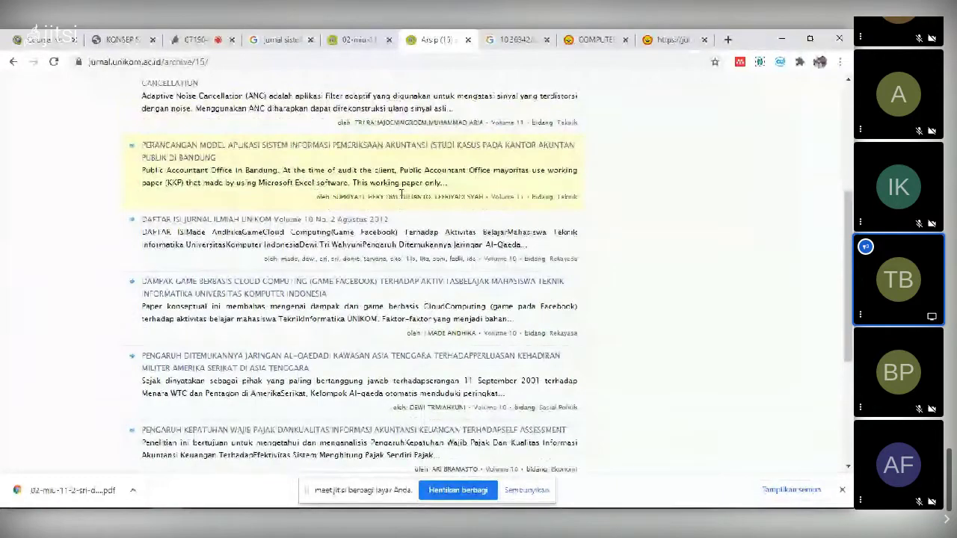
{"action": "scroll", "coordinate": [401, 194], "scroll_direction": "up", "scroll_amount": 2}
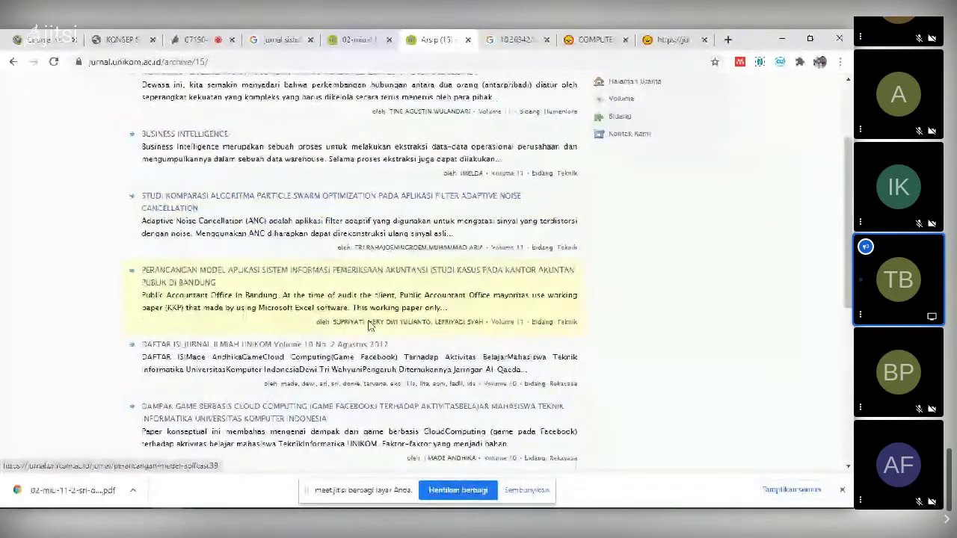
{"action": "scroll", "coordinate": [381, 265], "scroll_direction": "up", "scroll_amount": 2}
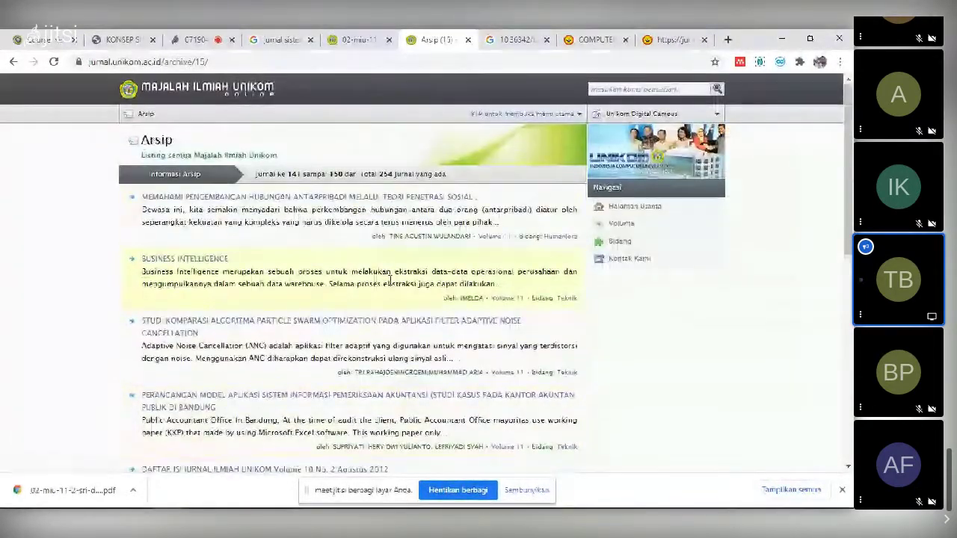
{"action": "scroll", "coordinate": [389, 280], "scroll_direction": "down", "scroll_amount": 10}
- Page through archive page 14, then move to page 13 with entries 121–130
{"action": "left_click", "coordinate": [348, 416]}
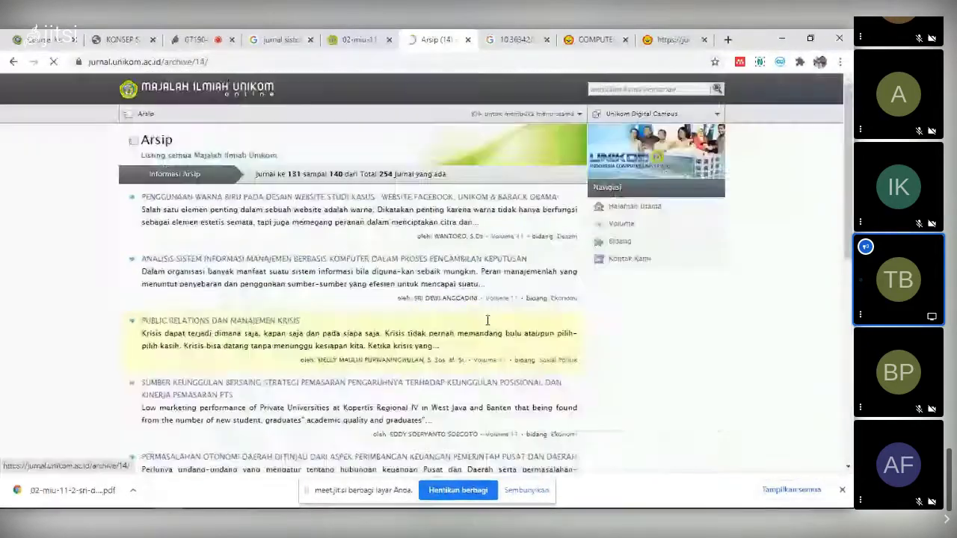
{"action": "scroll", "coordinate": [501, 314], "scroll_direction": "down", "scroll_amount": 1}
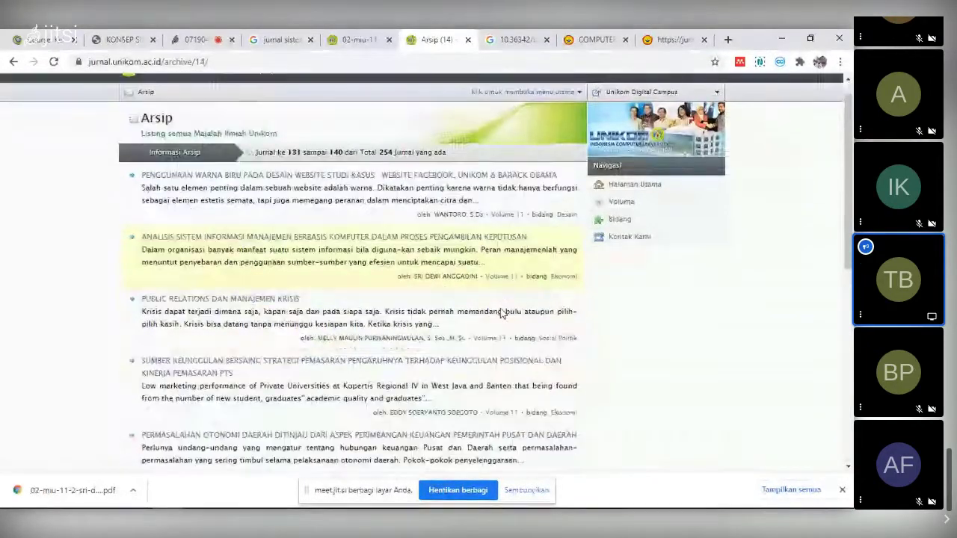
{"action": "scroll", "coordinate": [500, 313], "scroll_direction": "down", "scroll_amount": 5}
{"action": "scroll", "coordinate": [493, 314], "scroll_direction": "up", "scroll_amount": 1}
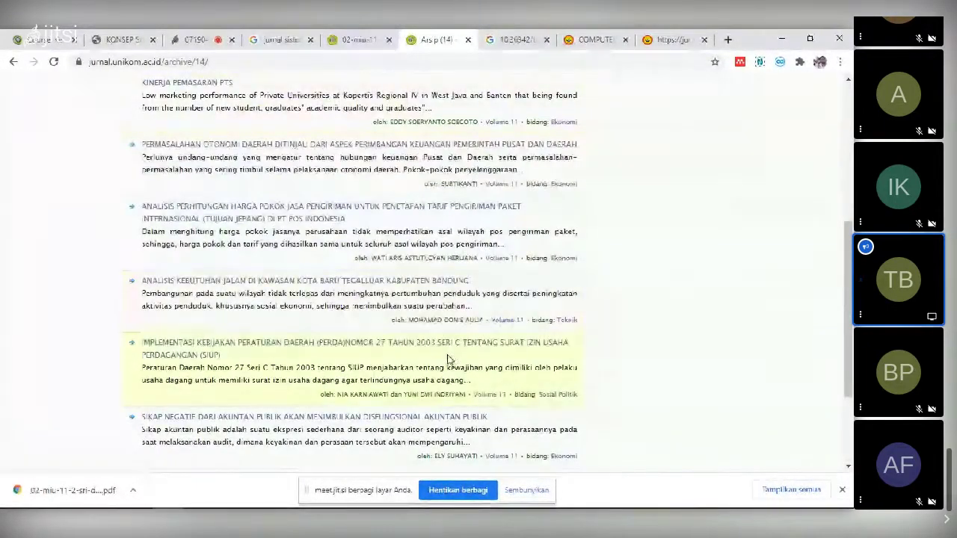
{"action": "scroll", "coordinate": [446, 361], "scroll_direction": "down", "scroll_amount": 2}
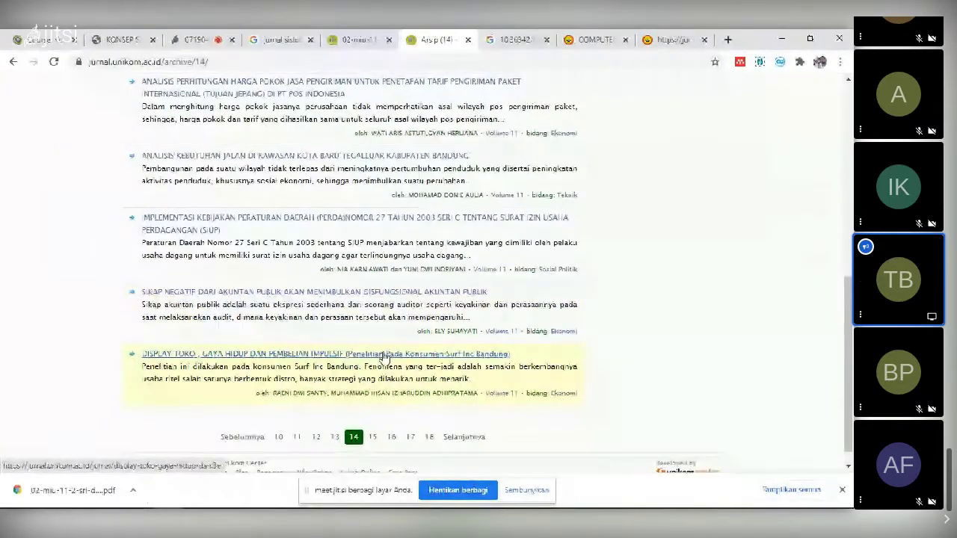
{"action": "scroll", "coordinate": [383, 357], "scroll_direction": "up", "scroll_amount": 2}
{"action": "scroll", "coordinate": [384, 358], "scroll_direction": "up", "scroll_amount": 4}
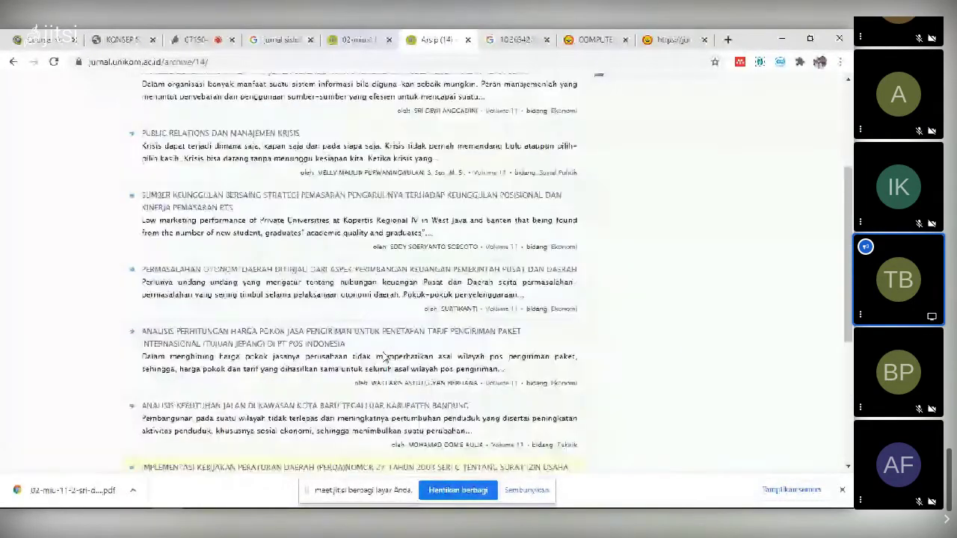
{"action": "scroll", "coordinate": [377, 345], "scroll_direction": "down", "scroll_amount": 2}
{"action": "scroll", "coordinate": [378, 345], "scroll_direction": "down", "scroll_amount": 4}
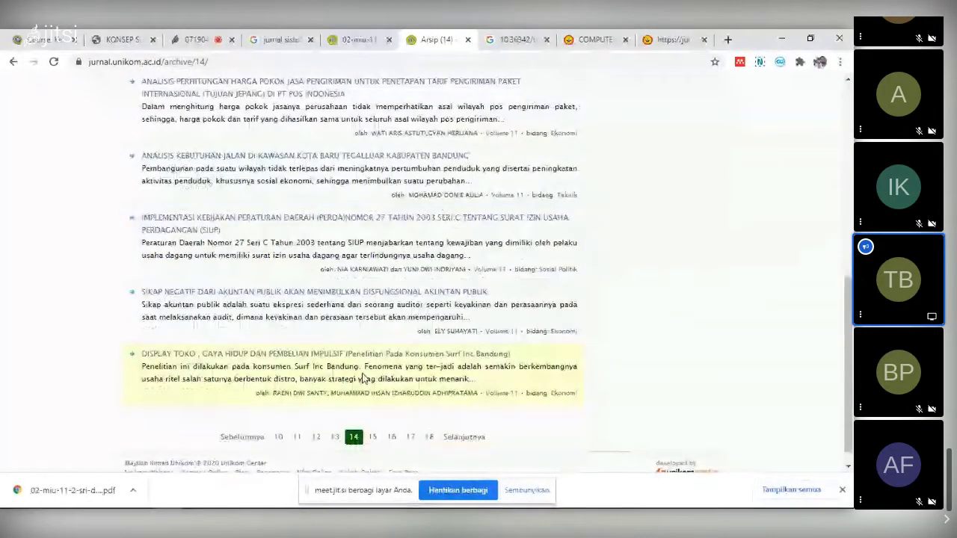
{"action": "left_click", "coordinate": [334, 436]}
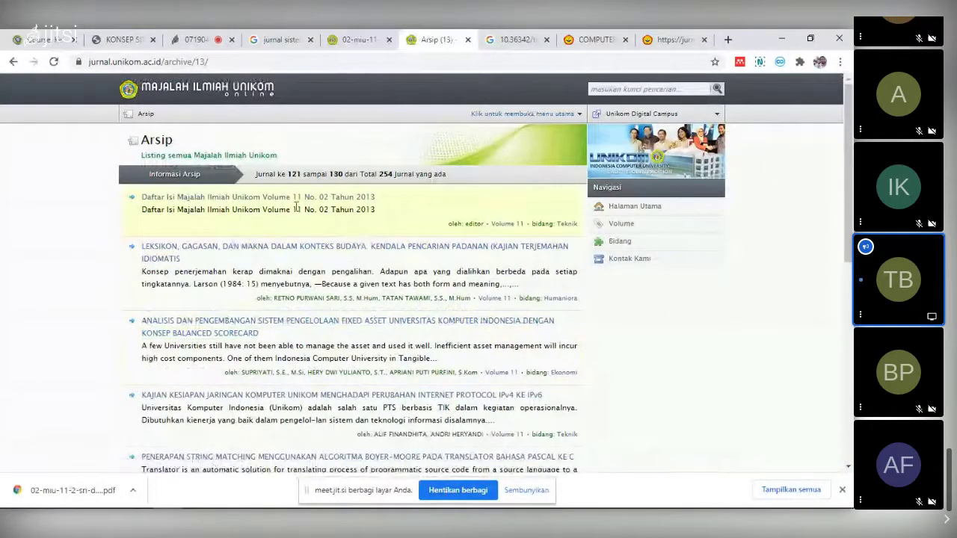
- Check the article's PDF and archive listing in the browser against the Mendeley entry
{"action": "key", "text": "alt+Tab"}
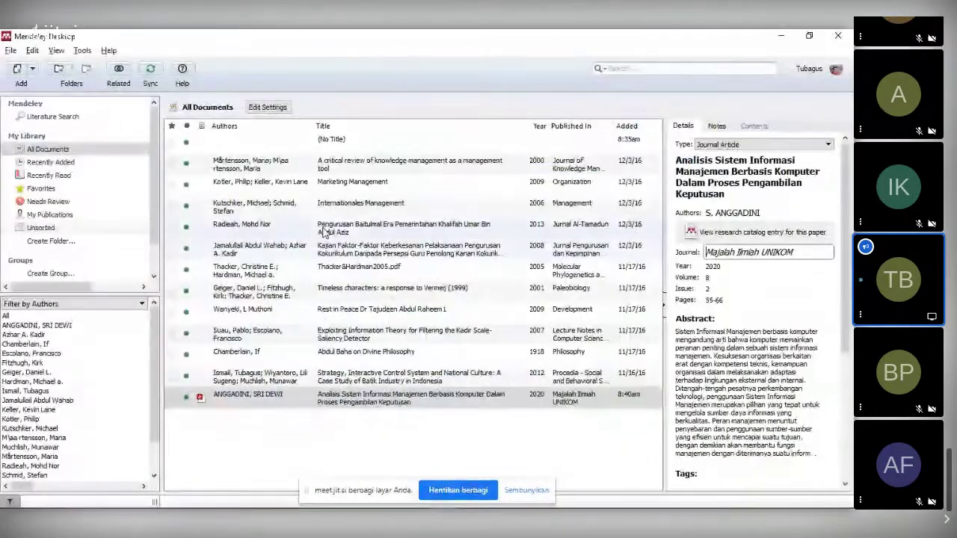
{"action": "key", "text": "alt+Tab"}
{"action": "left_click", "coordinate": [360, 38]}
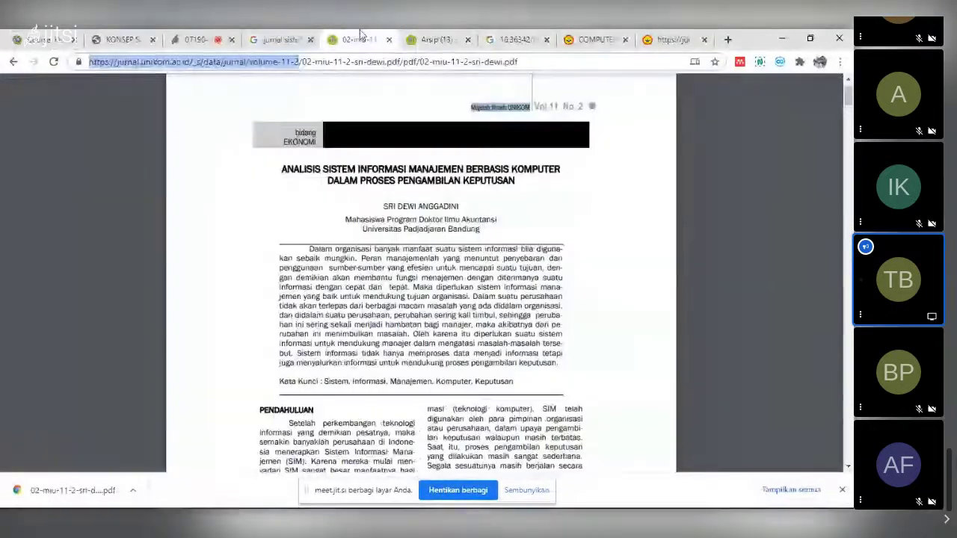
{"action": "left_click", "coordinate": [442, 40]}
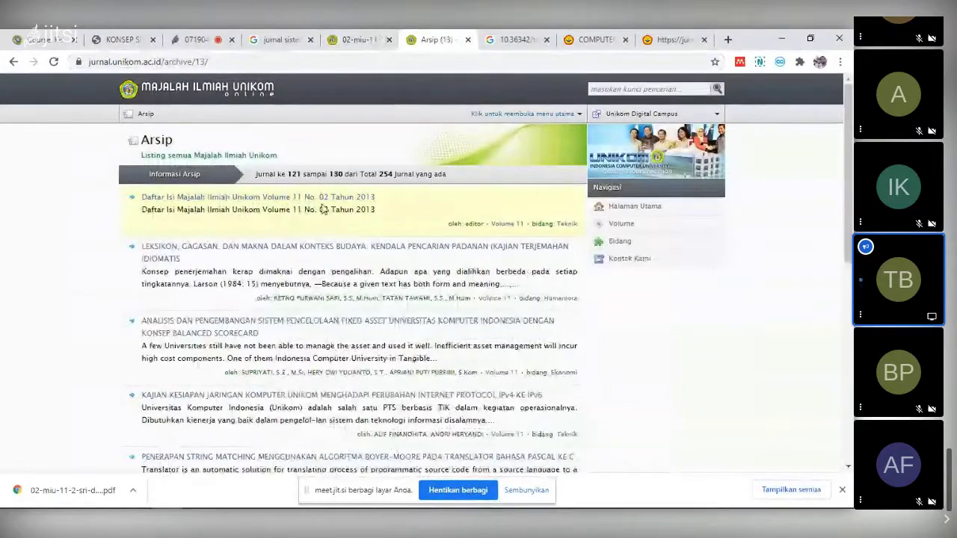
{"action": "key", "text": "alt+Tab"}
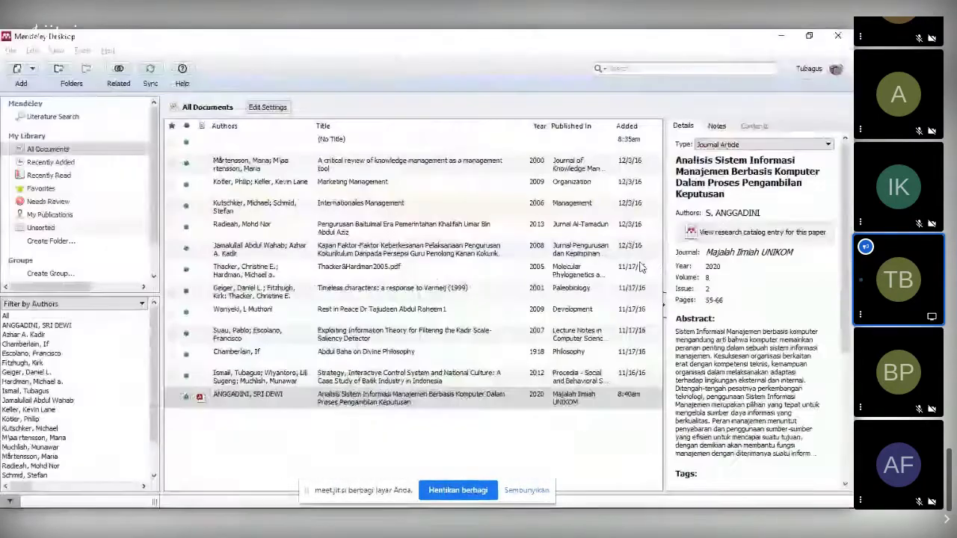
- Change the paper's year from 2020 to 2013 and its volume to 11
{"action": "double_click", "coordinate": [715, 266]}
{"action": "type", "text": "2013"}
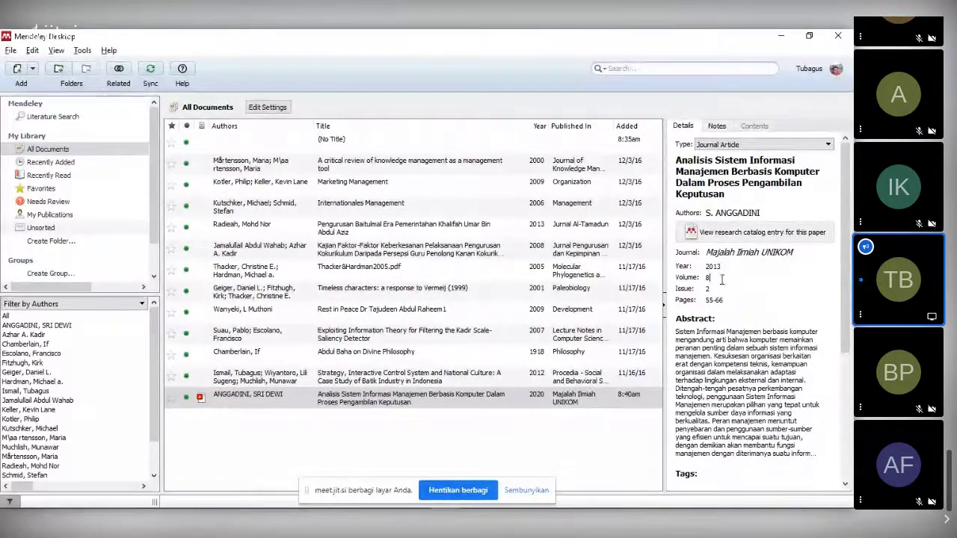
{"action": "left_click", "coordinate": [721, 279]}
{"action": "type", "text": "11"}
- Return to the source PDF and scroll to the 'Sistem Informasi Manajemen' section on page 4
{"action": "key", "text": "alt+Tab"}
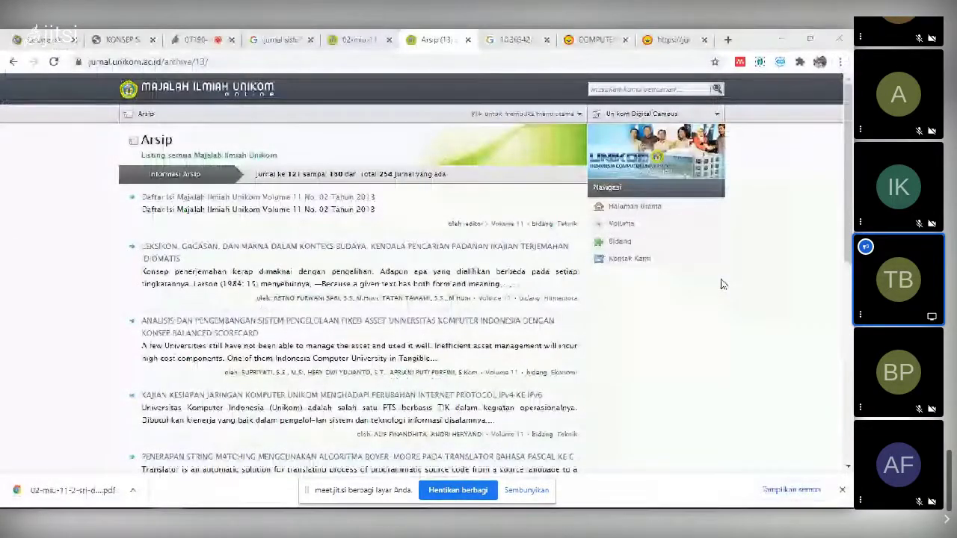
{"action": "key", "text": "alt+Tab"}
{"action": "key", "text": "alt+Tab"}
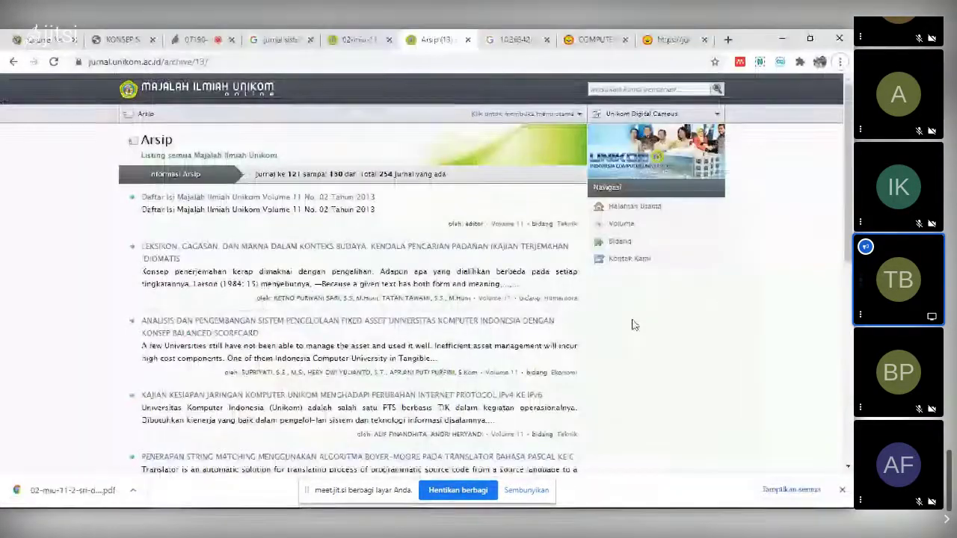
{"action": "key", "text": "ctrl+shift+Tab"}
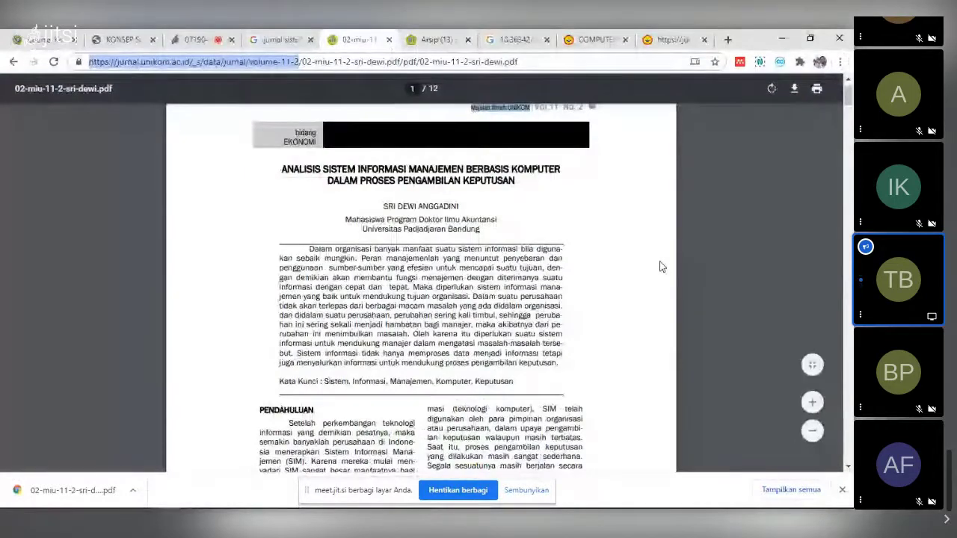
{"action": "scroll", "coordinate": [659, 266], "scroll_direction": "down", "scroll_amount": 6}
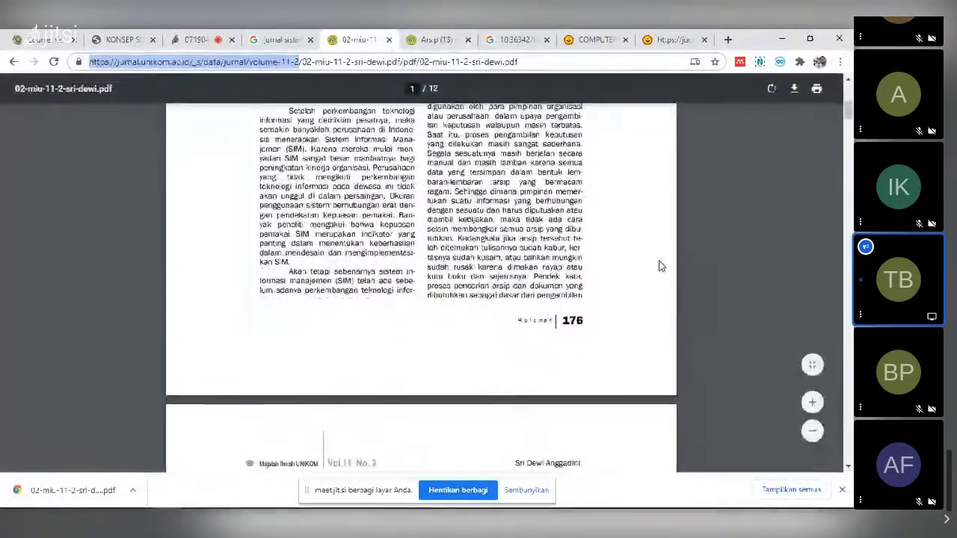
{"action": "scroll", "coordinate": [659, 266], "scroll_direction": "down", "scroll_amount": 4}
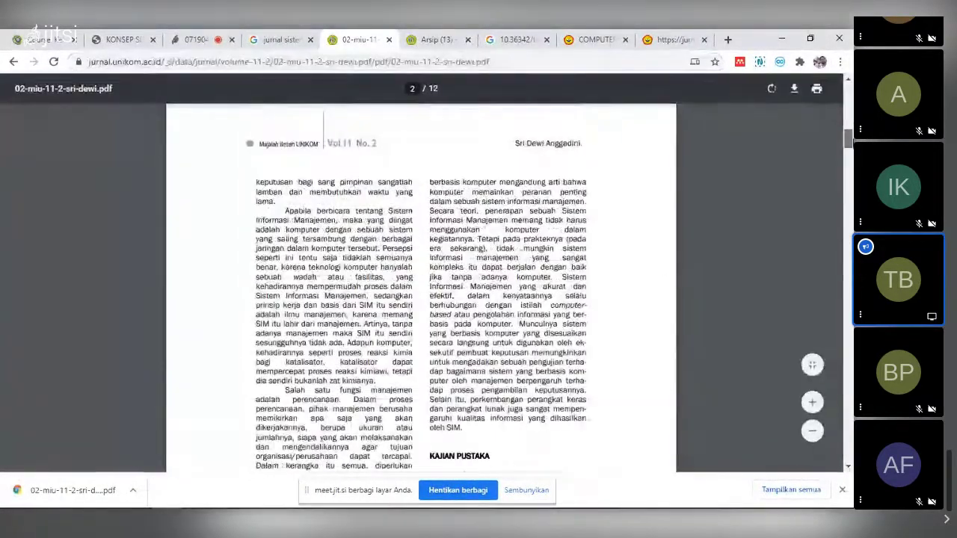
{"action": "scroll", "coordinate": [420, 288], "scroll_direction": "down", "scroll_amount": 10}
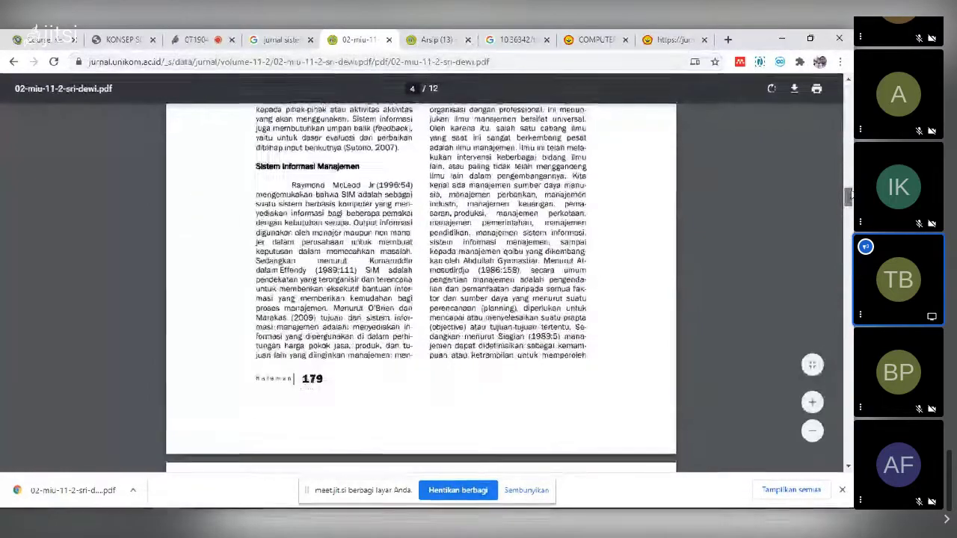
- Check the PDF's last page number and complete the entry's page range as 176-186
{"action": "left_click_drag", "start_coordinate": [849, 195], "coordinate": [849, 426]}
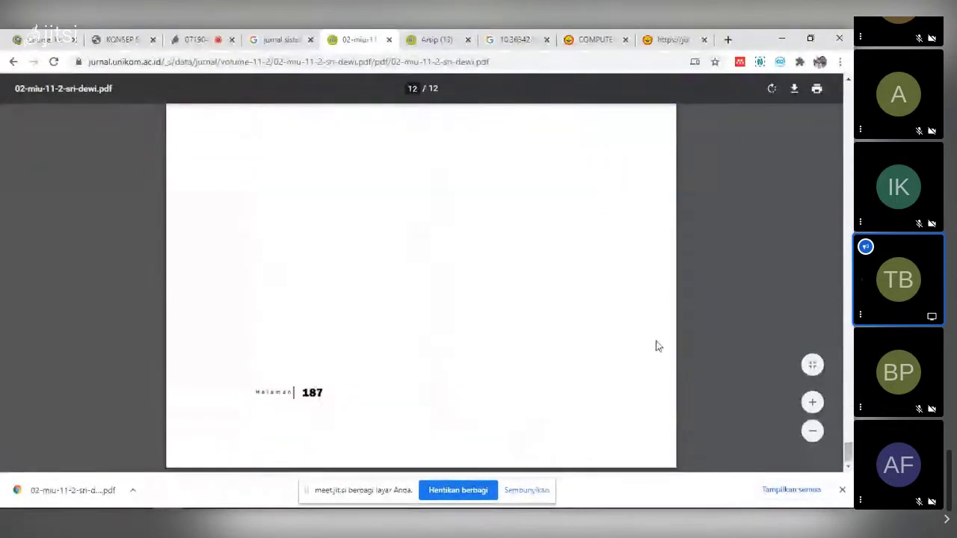
{"action": "scroll", "coordinate": [656, 344], "scroll_direction": "down", "scroll_amount": 4}
{"action": "scroll", "coordinate": [481, 227], "scroll_direction": "up", "scroll_amount": 2}
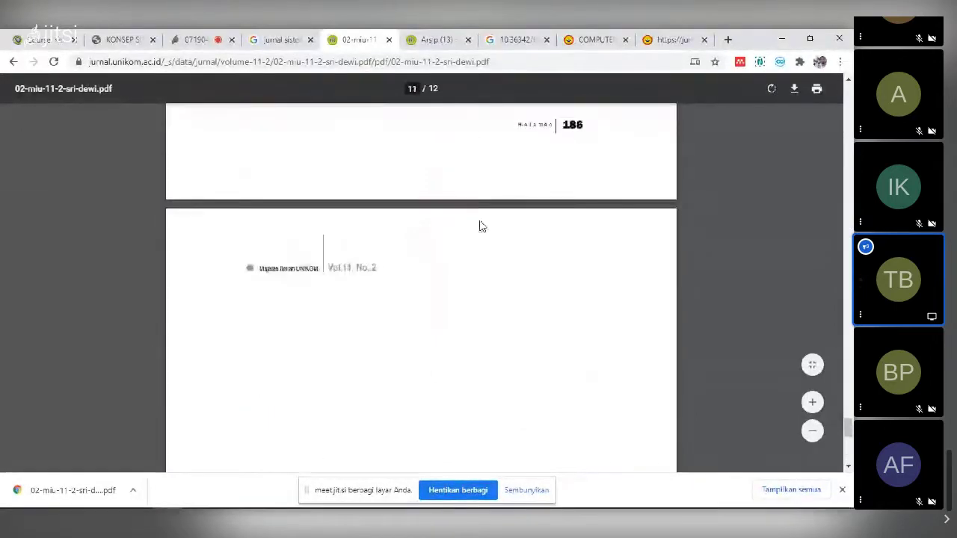
{"action": "scroll", "coordinate": [514, 252], "scroll_direction": "up", "scroll_amount": 4}
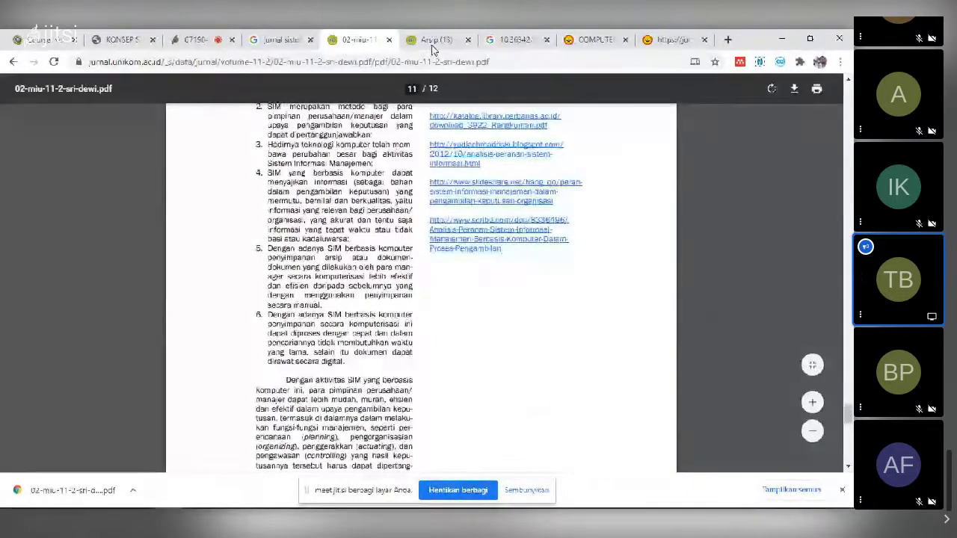
{"action": "key", "text": "alt+Tab"}
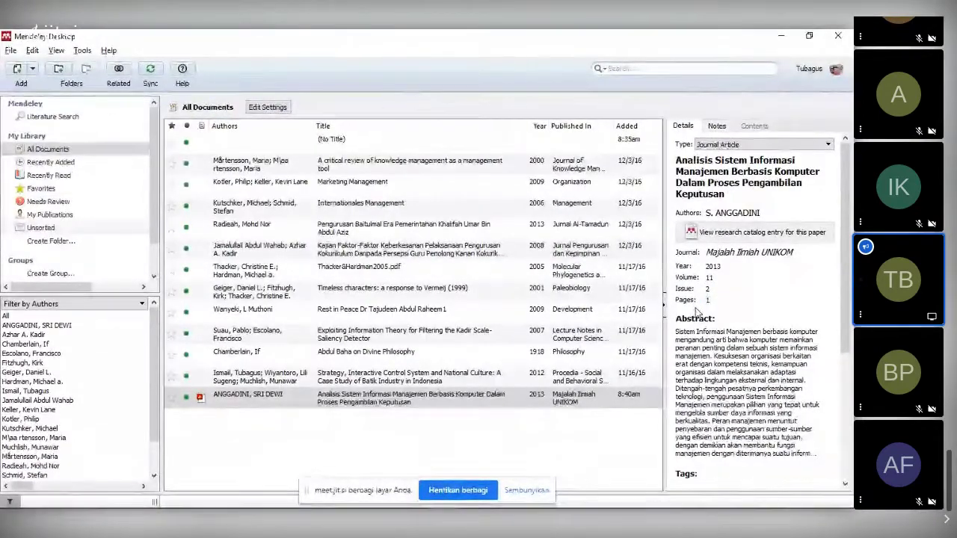
{"action": "type", "text": "-186"}
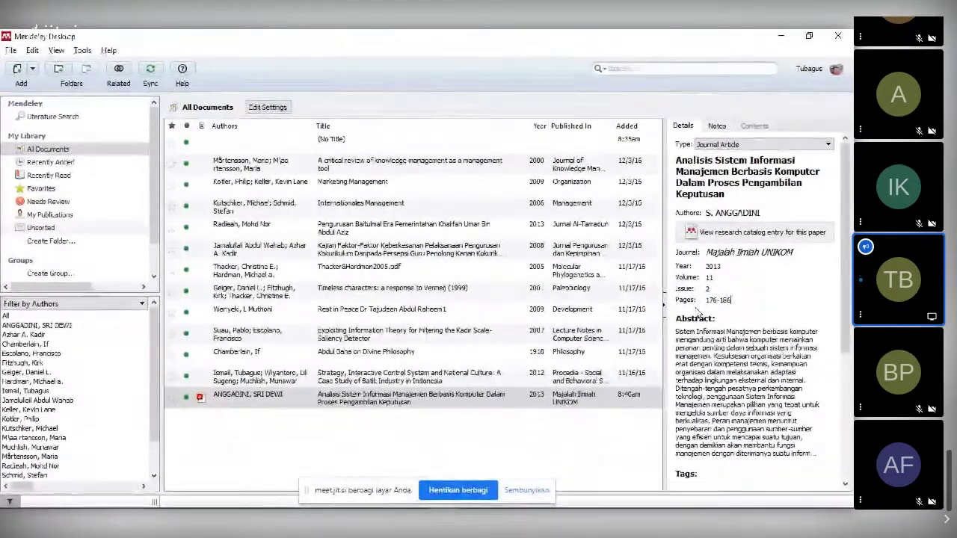
{"action": "left_click", "coordinate": [748, 358]}
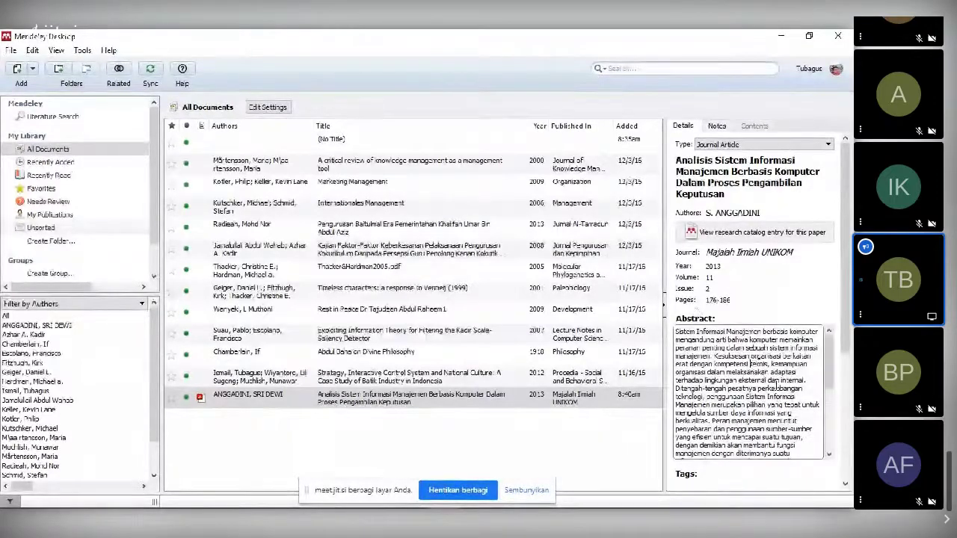
- Return the journal PDF to its first page
{"action": "key", "text": "alt+Tab"}
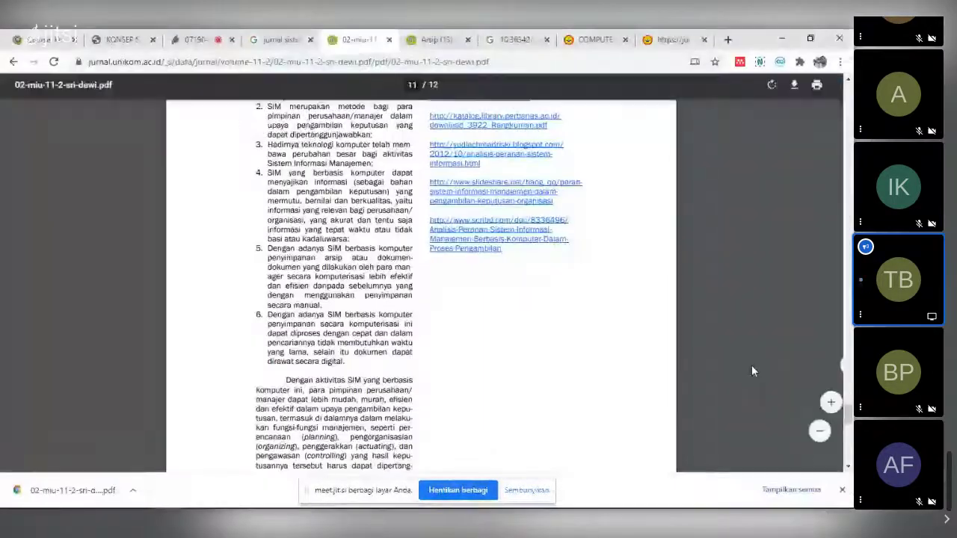
{"action": "key", "text": "Home"}
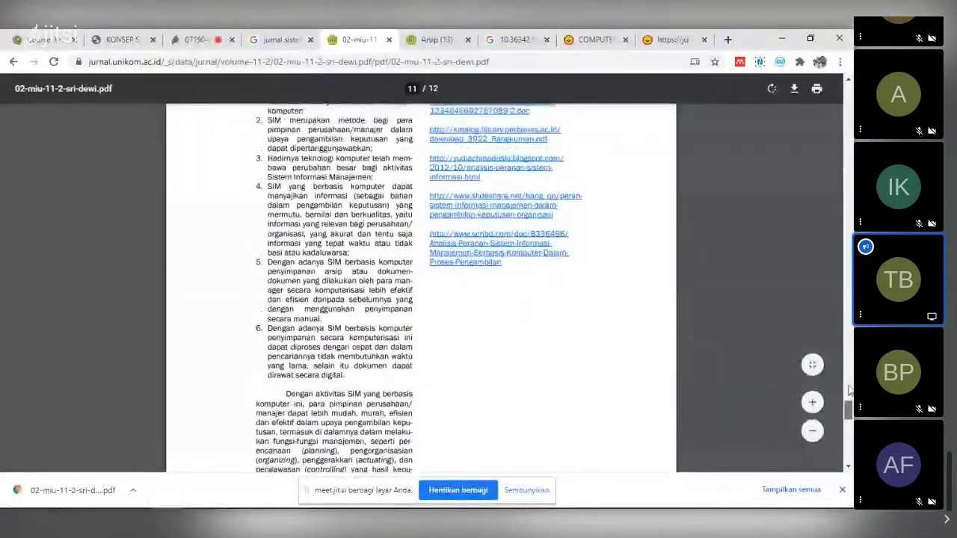
{"action": "scroll", "coordinate": [602, 312], "scroll_direction": "down", "scroll_amount": 3}
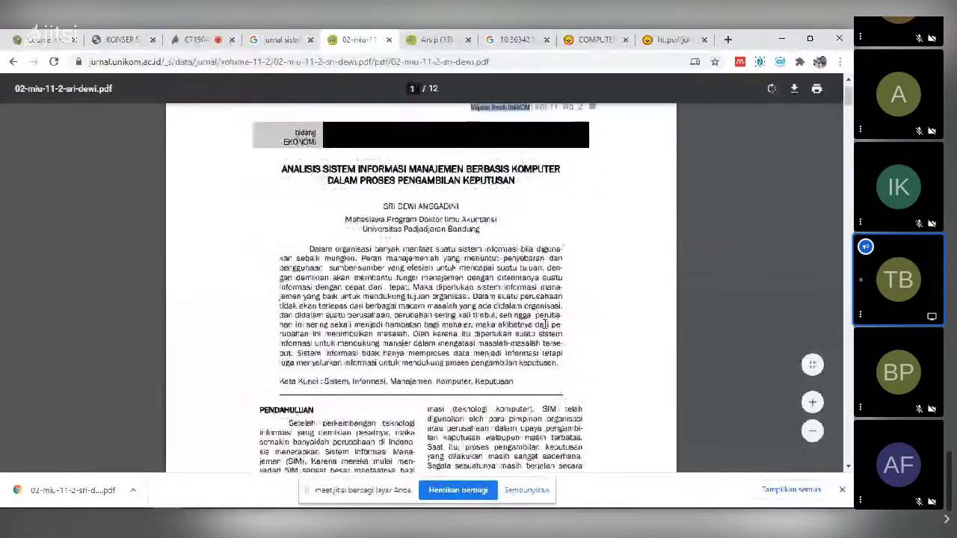
- Paste the PDF's abstract, starting 'Dalam organisasi banyak manfaat suatu sistem informasi', over the old one
{"action": "key", "text": "alt+Tab"}
{"action": "key", "text": "alt+Tab"}
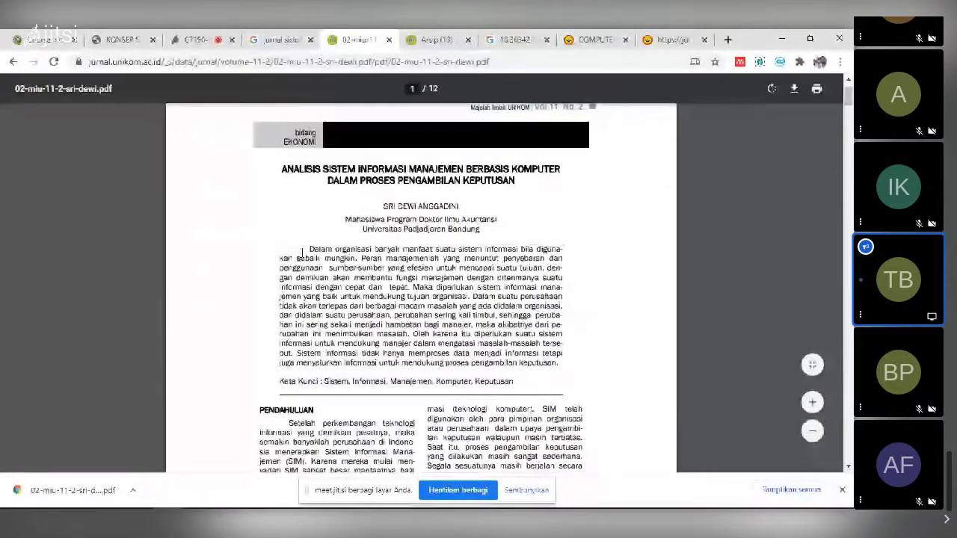
{"action": "left_click_drag", "start_coordinate": [509, 353], "coordinate": [560, 362]}
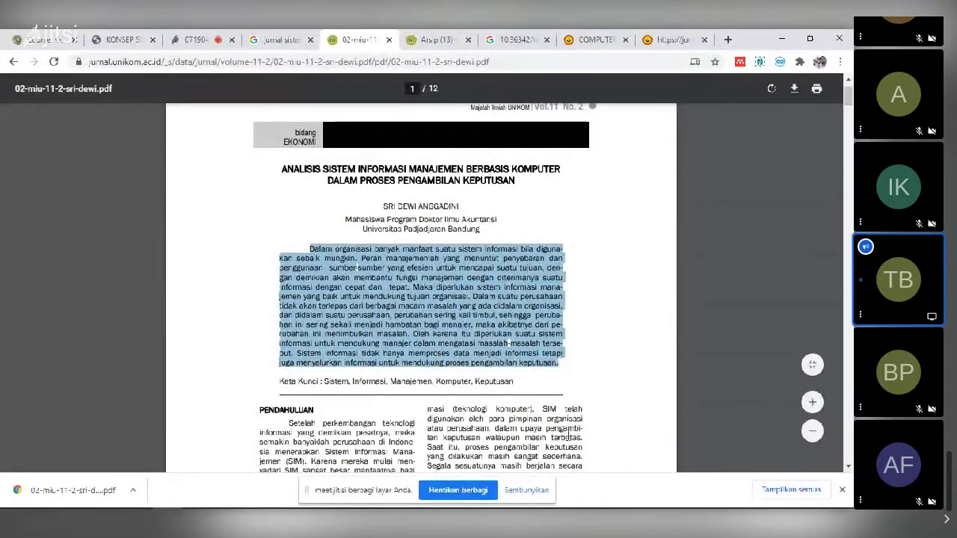
{"action": "key", "text": "alt+Tab"}
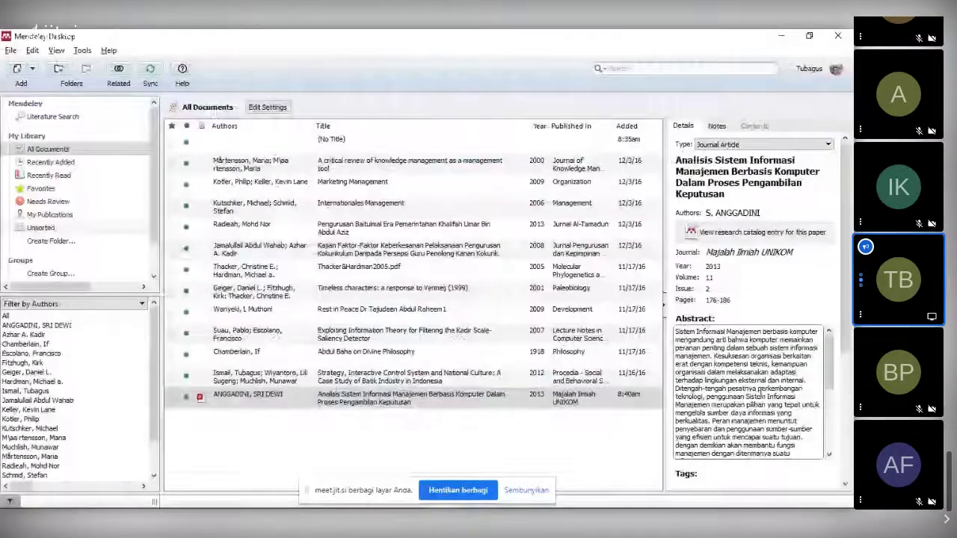
{"action": "left_click", "coordinate": [758, 396]}
{"action": "key", "text": "ctrl+a"}
{"action": "key", "text": "ctrl+v"}
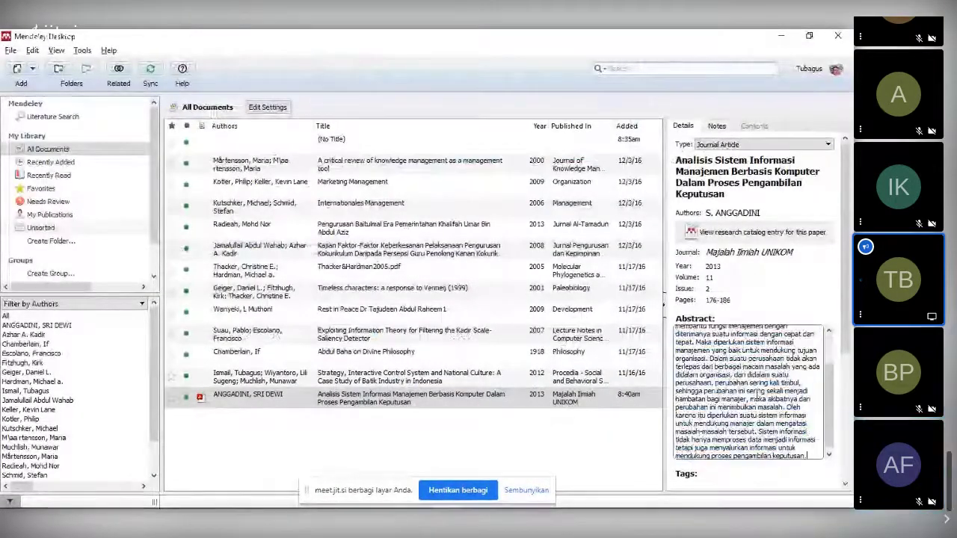
{"action": "scroll", "coordinate": [818, 383], "scroll_direction": "down", "scroll_amount": 5}
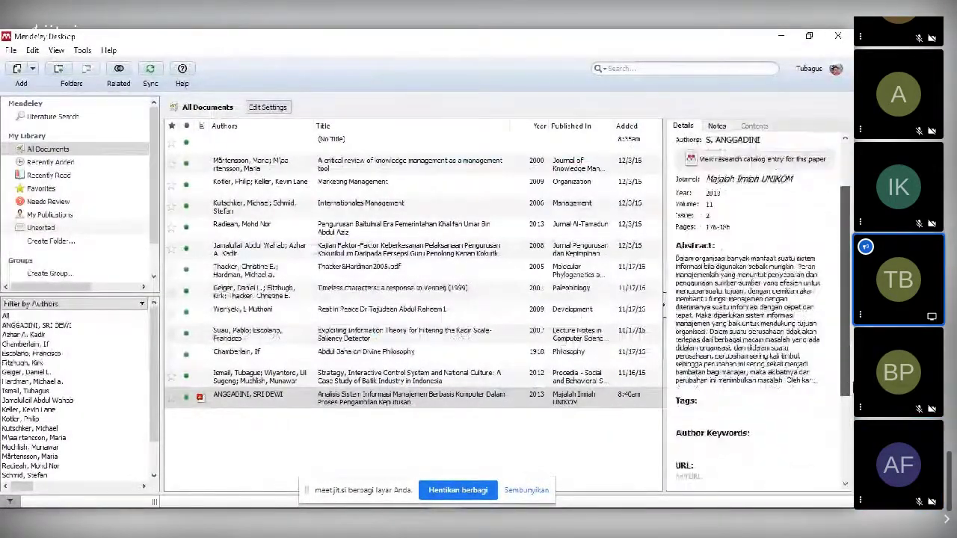
{"action": "key", "text": "alt+Tab"}
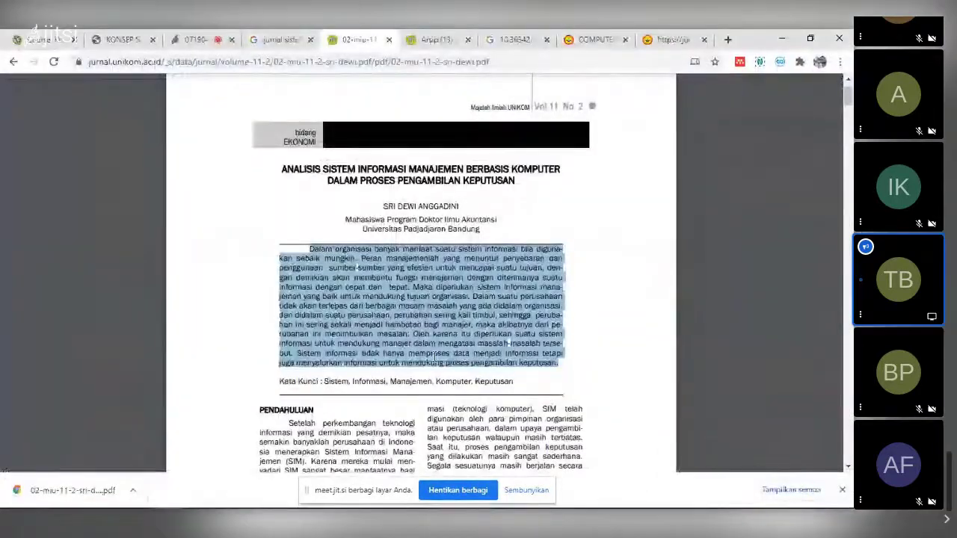
- Copy the PDF's Kata Kunci line into Author Keywords as 'Sistem; Informasi; Manajemen; Komputer; Keputusan'
{"action": "left_click_drag", "start_coordinate": [326, 382], "coordinate": [515, 383]}
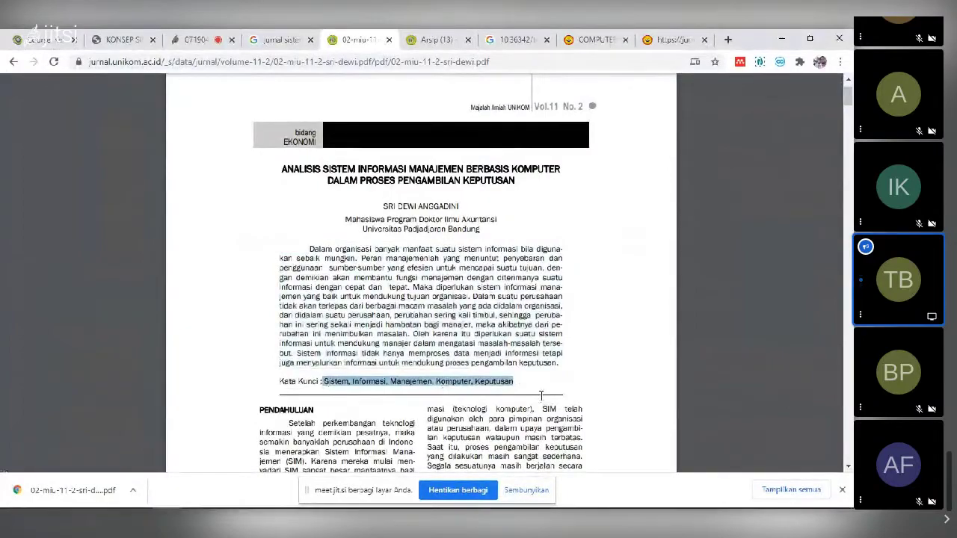
{"action": "key", "text": "alt+Tab"}
{"action": "left_click", "coordinate": [715, 409]}
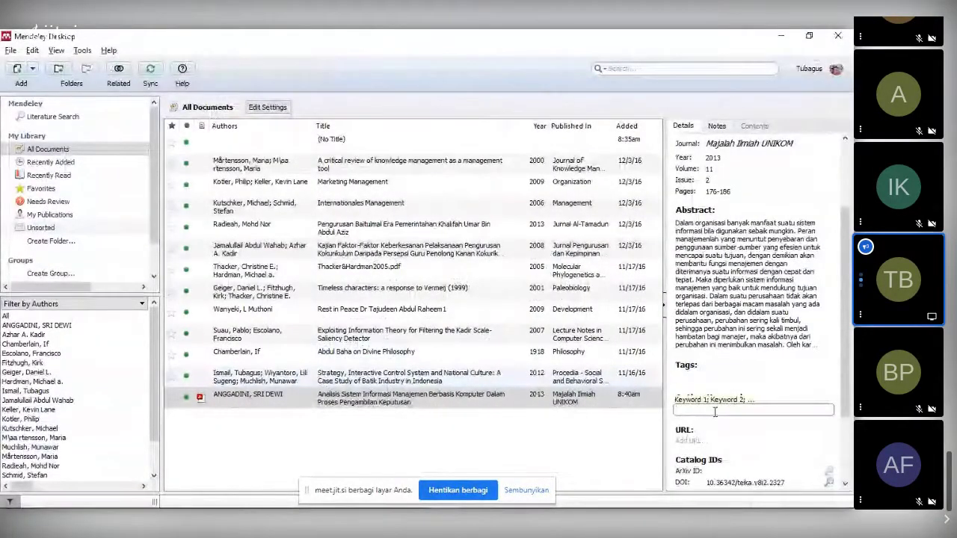
{"action": "type", "text": "Sistem; Informasi; Manajemen; Komputer; Keputusan"}
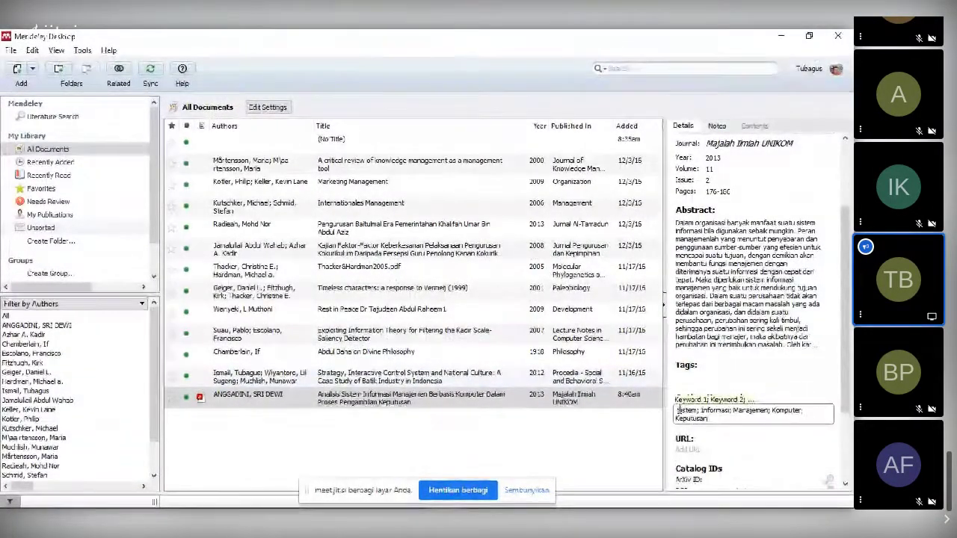
{"action": "key", "text": "Return"}
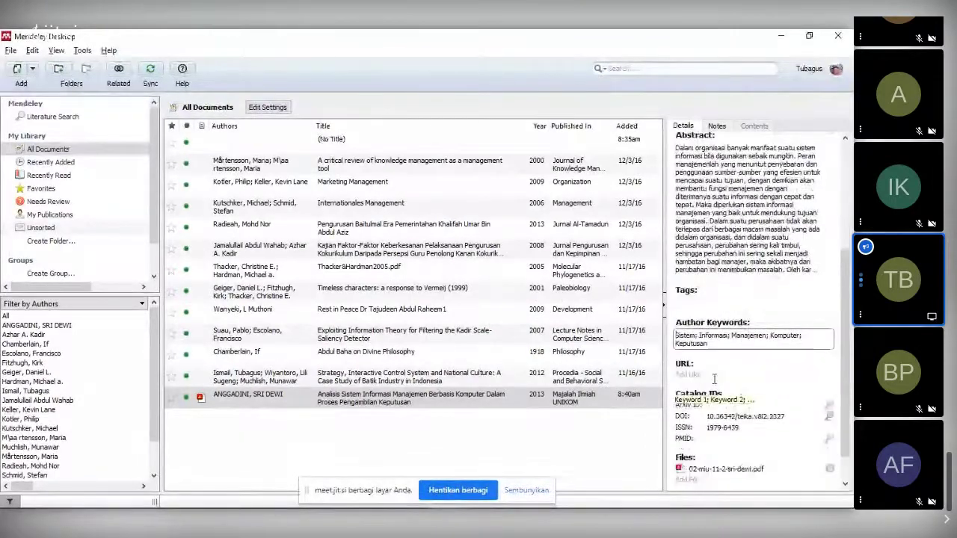
{"action": "key", "text": "alt+Tab"}
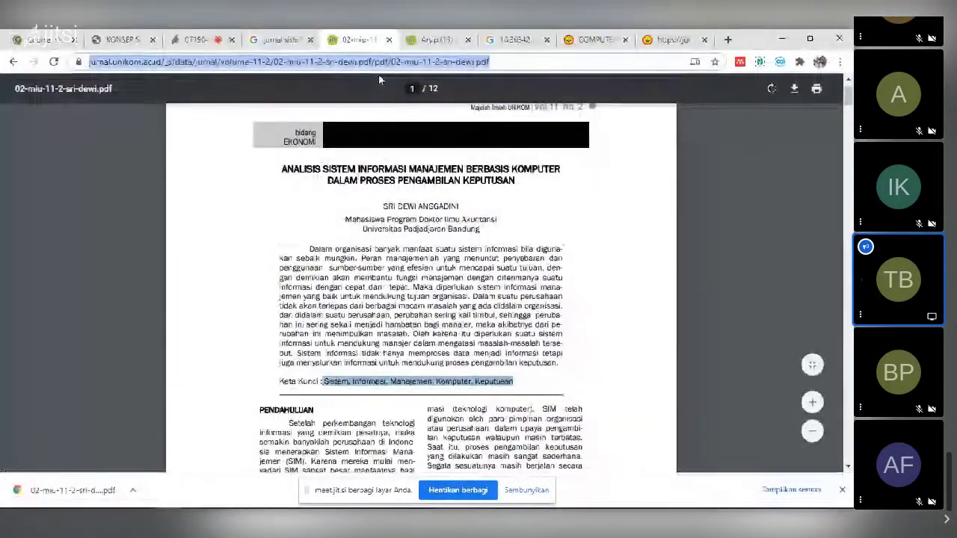
- Paste the PDF's jurnal.unikom.ac.id address into the entry's URL and compare it with the browser
{"action": "key", "text": "alt+Tab"}
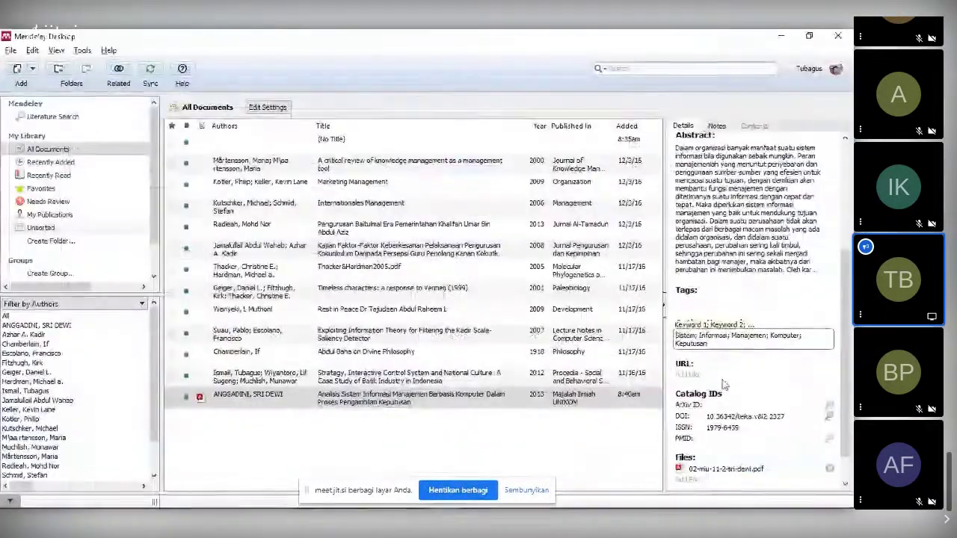
{"action": "left_click", "coordinate": [722, 375]}
{"action": "key", "text": "ctrl+v"}
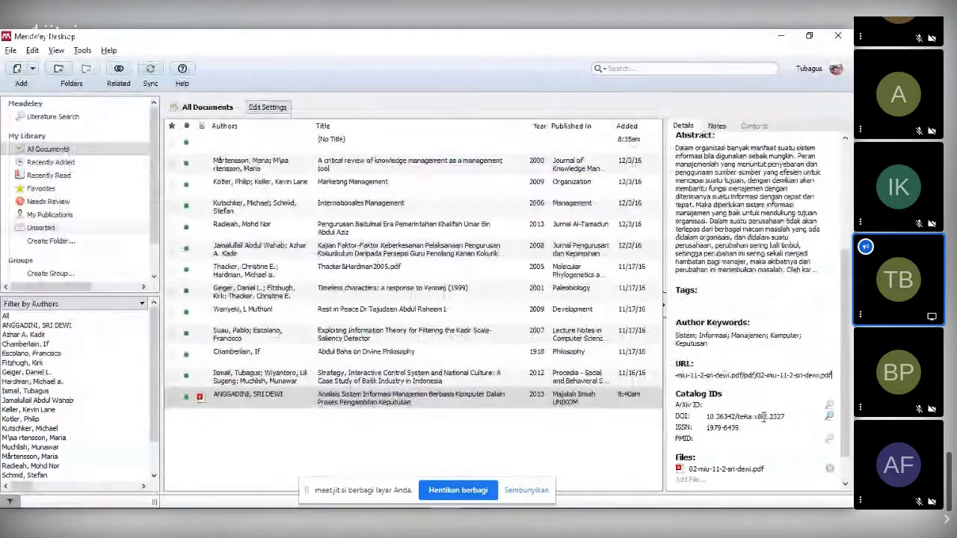
{"action": "scroll", "coordinate": [764, 422], "scroll_direction": "down", "scroll_amount": 1}
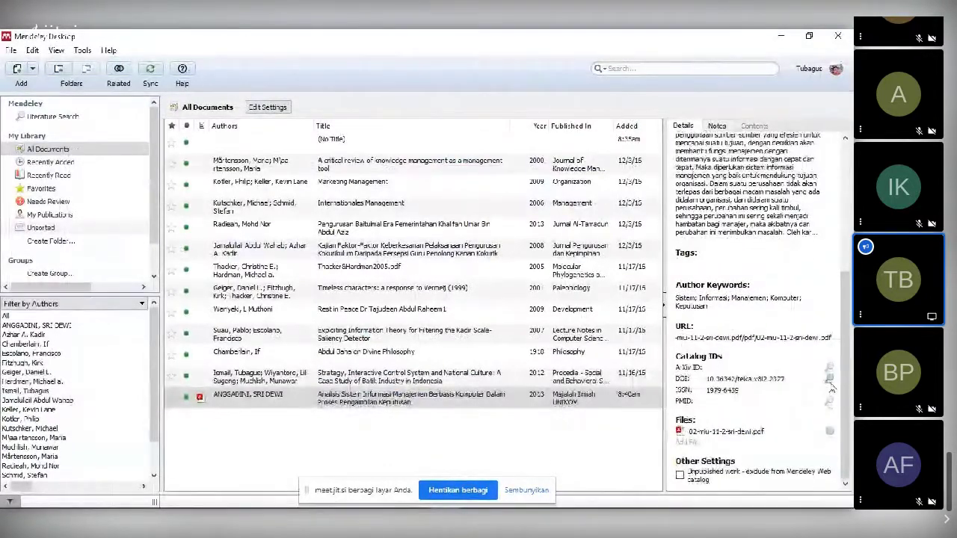
{"action": "key", "text": "alt+Tab"}
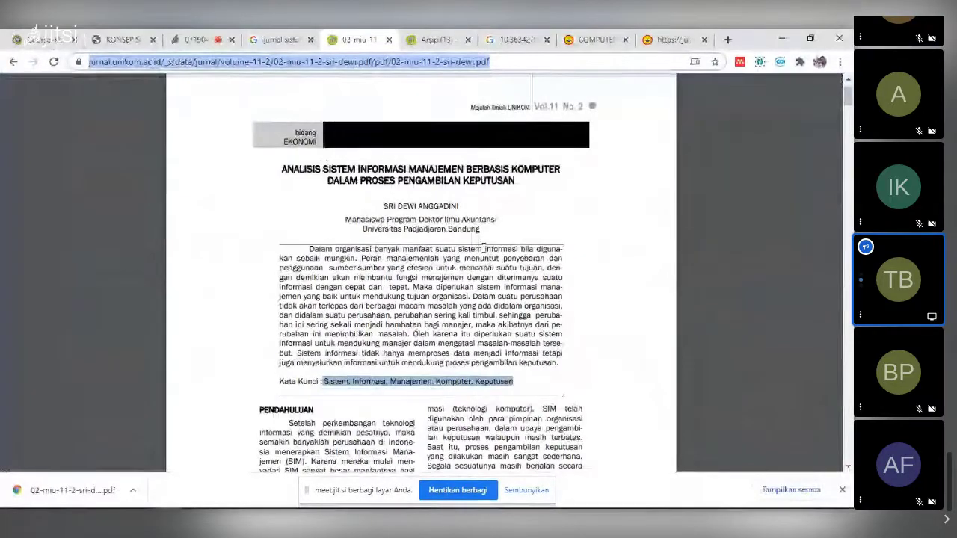
{"action": "key", "text": "alt+Tab"}
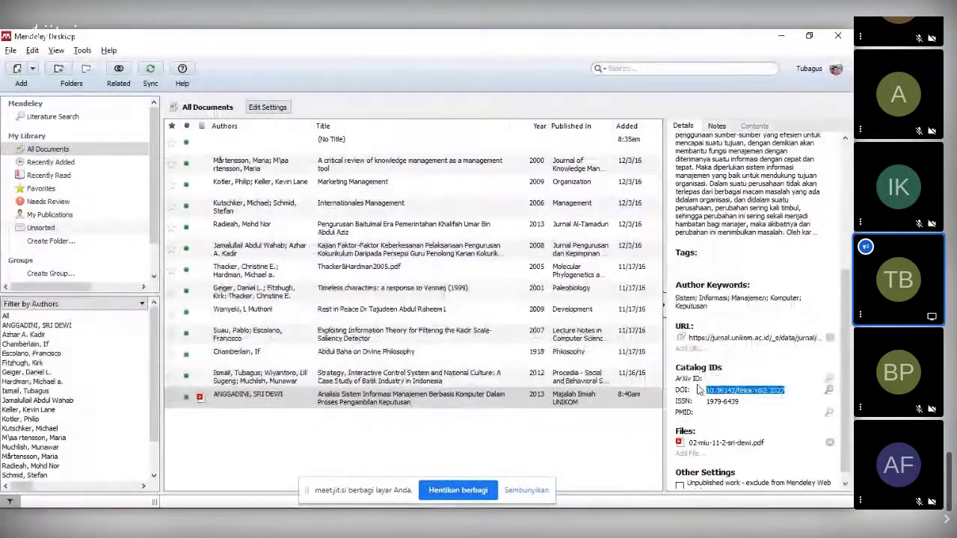
{"action": "left_click", "coordinate": [700, 385]}
{"action": "key", "text": "alt+Tab"}
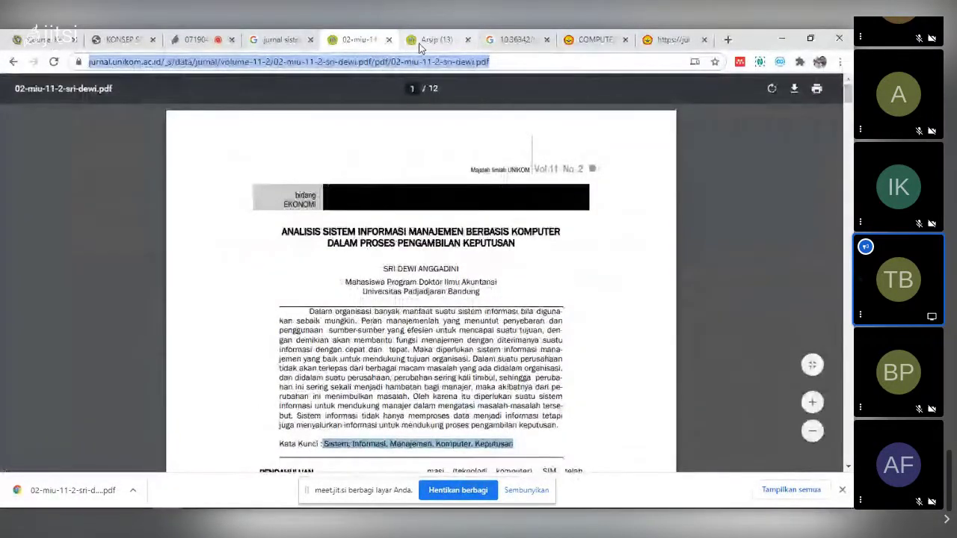
- Go from the Arsip listing to the Majalah Ilmiah UNIKOM home page, then back to Mendeley
{"action": "left_click", "coordinate": [422, 41]}
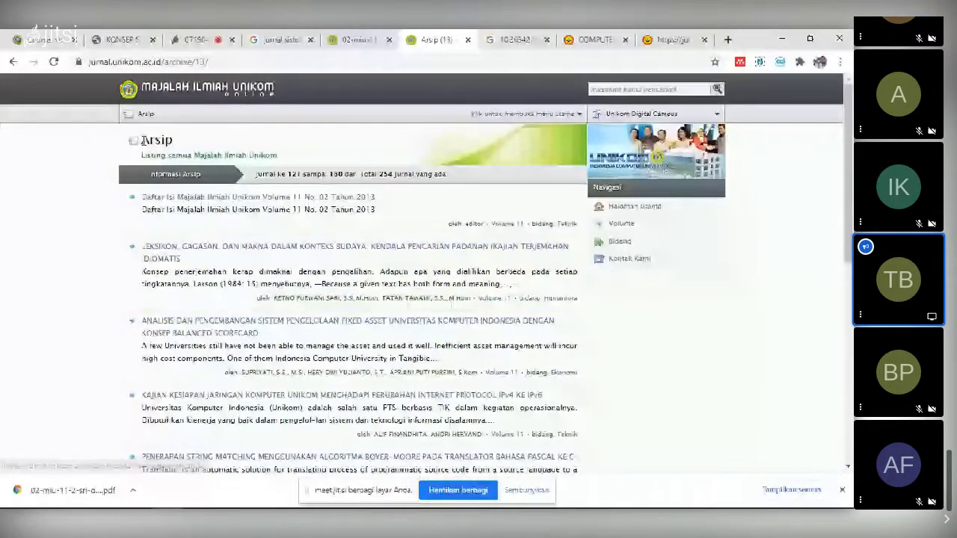
{"action": "left_click", "coordinate": [200, 95]}
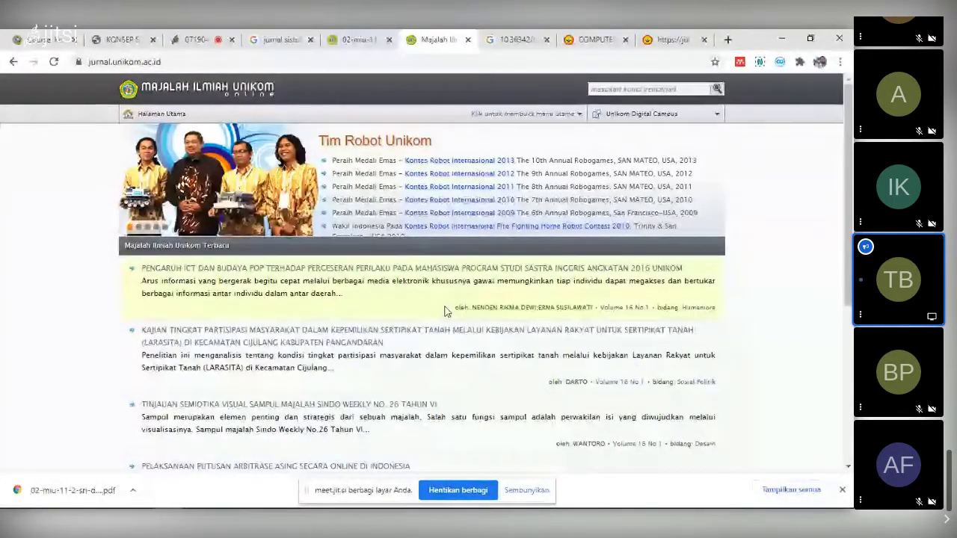
{"action": "scroll", "coordinate": [444, 311], "scroll_direction": "down", "scroll_amount": 5}
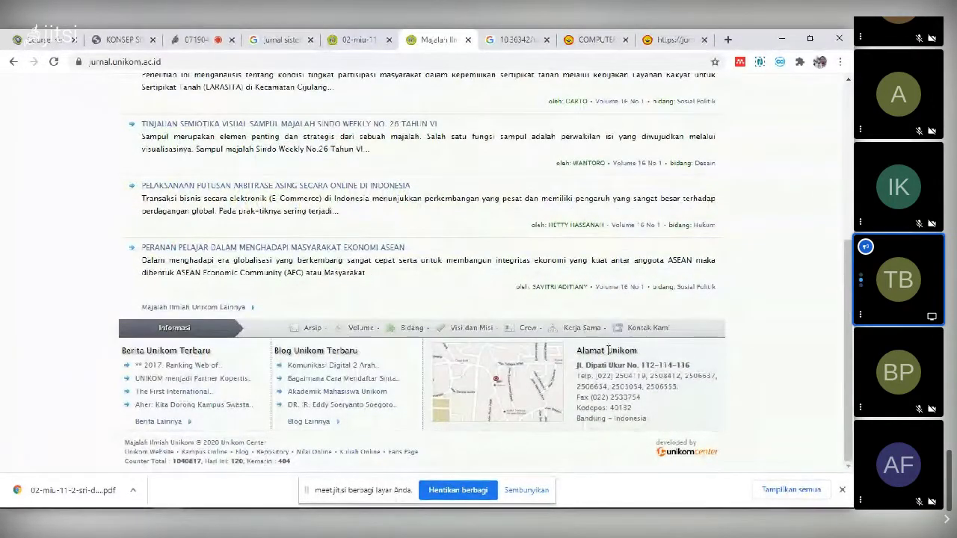
{"action": "key", "text": "alt+Tab"}
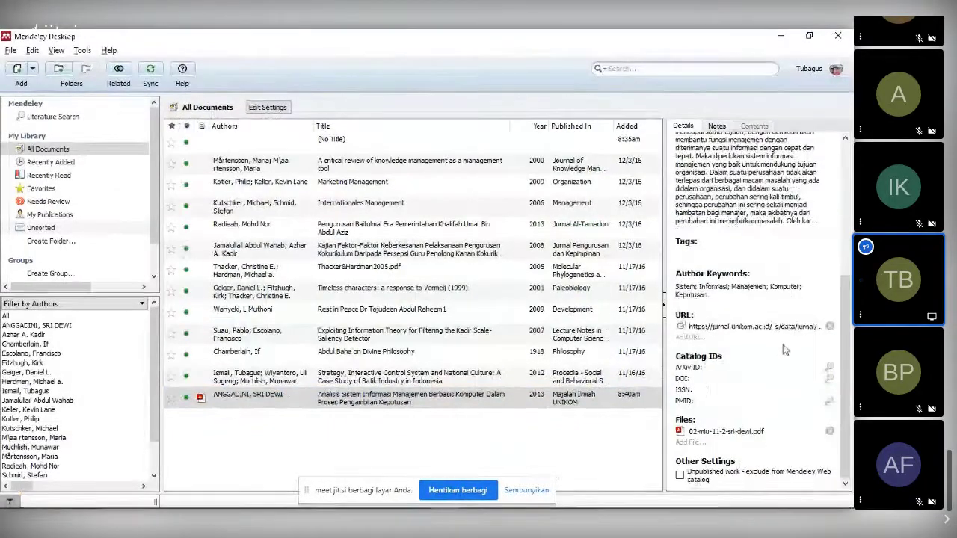
- Reselect the Sistem Informasi Manajemen entry and show its Type dropdown of document types
{"action": "scroll", "coordinate": [786, 340], "scroll_direction": "up", "scroll_amount": 4}
{"action": "scroll", "coordinate": [787, 339], "scroll_direction": "up", "scroll_amount": 3}
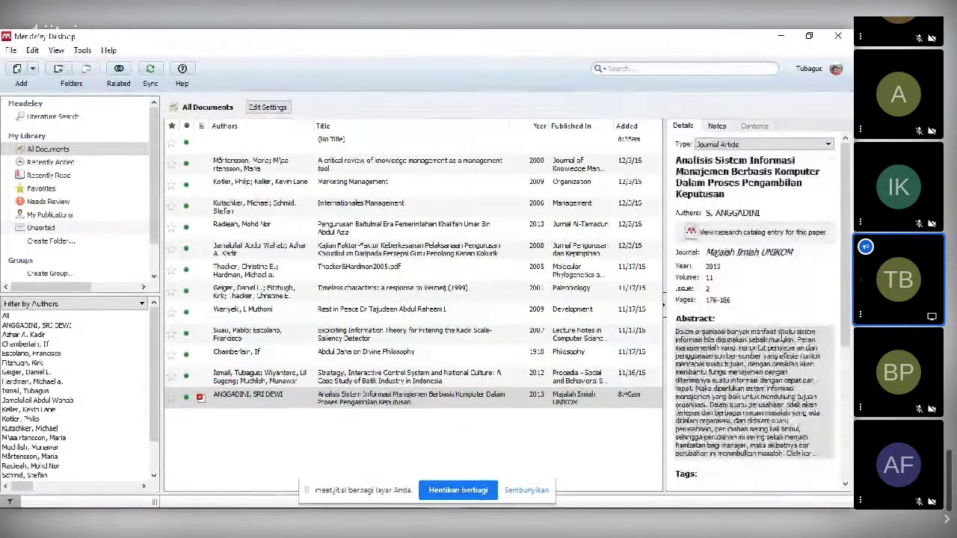
{"action": "left_click", "coordinate": [779, 189]}
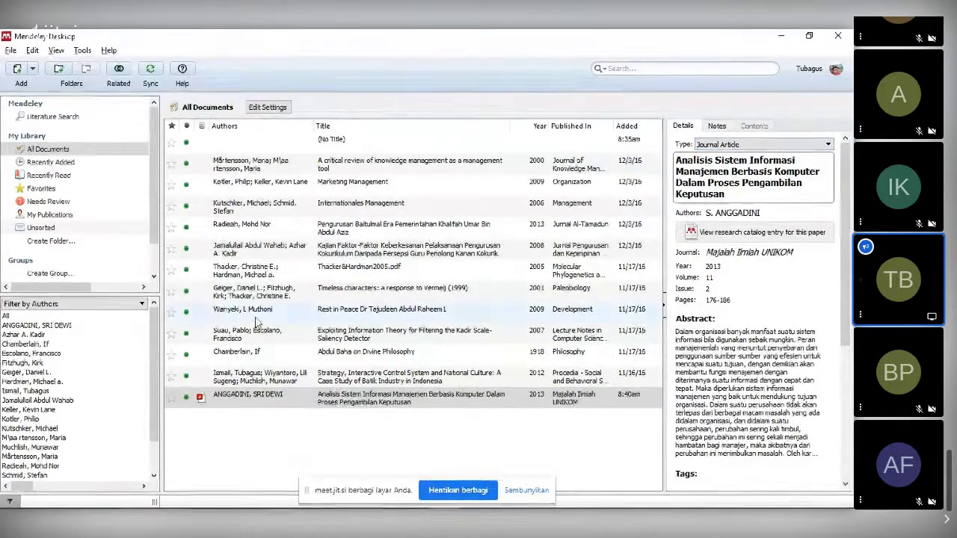
{"action": "left_click", "coordinate": [249, 341]}
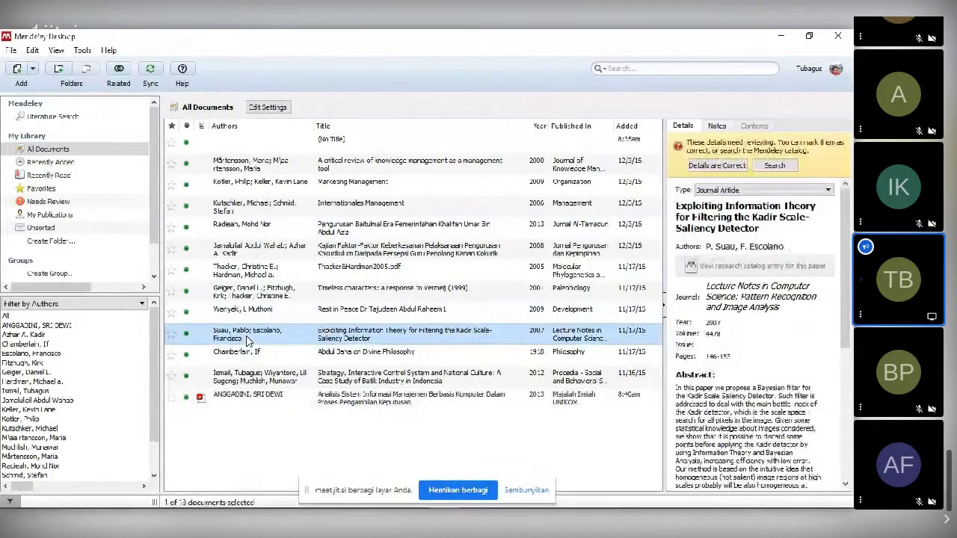
{"action": "left_click", "coordinate": [263, 396]}
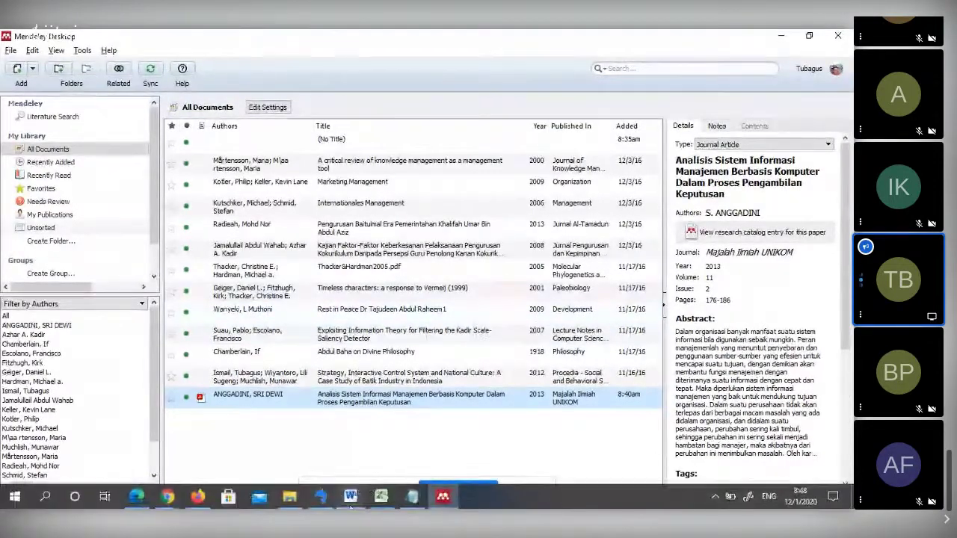
{"action": "mouse_move", "coordinate": [351, 505]}
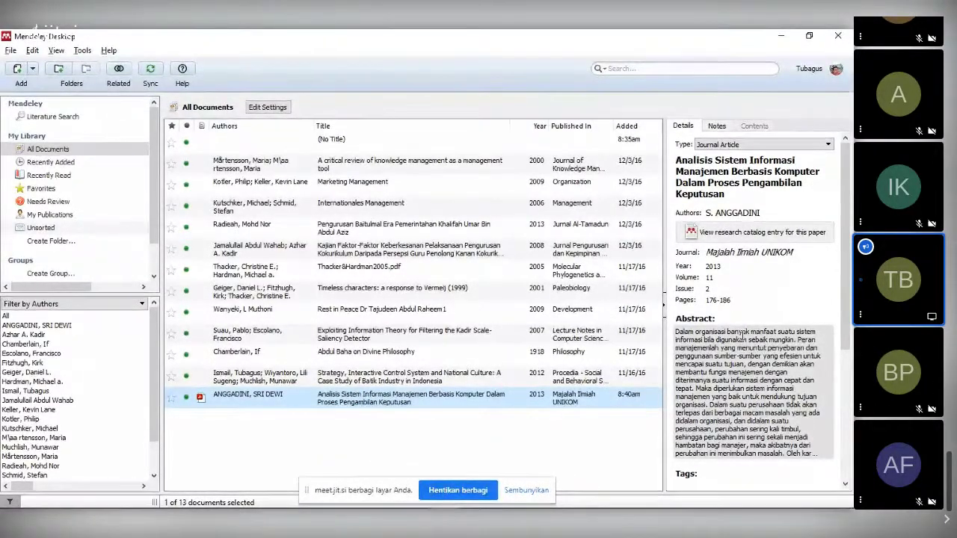
{"action": "scroll", "coordinate": [735, 298], "scroll_direction": "down", "scroll_amount": 2}
{"action": "scroll", "coordinate": [742, 313], "scroll_direction": "down", "scroll_amount": 4}
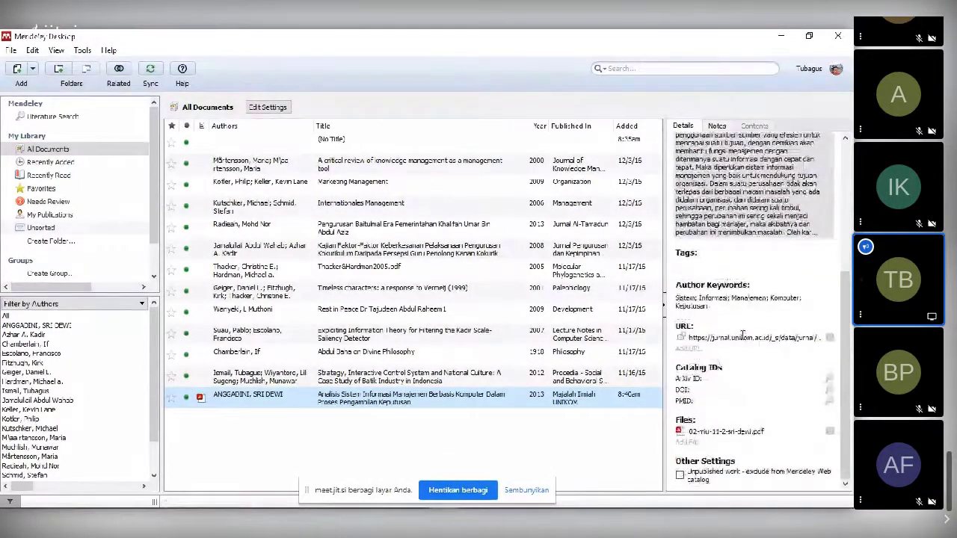
{"action": "scroll", "coordinate": [742, 334], "scroll_direction": "up", "scroll_amount": 6}
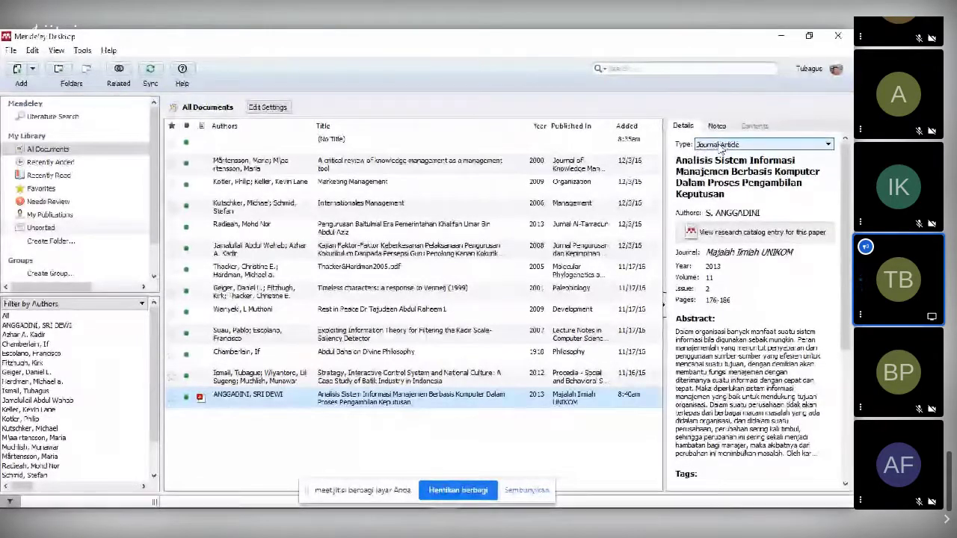
{"action": "left_click", "coordinate": [721, 146]}
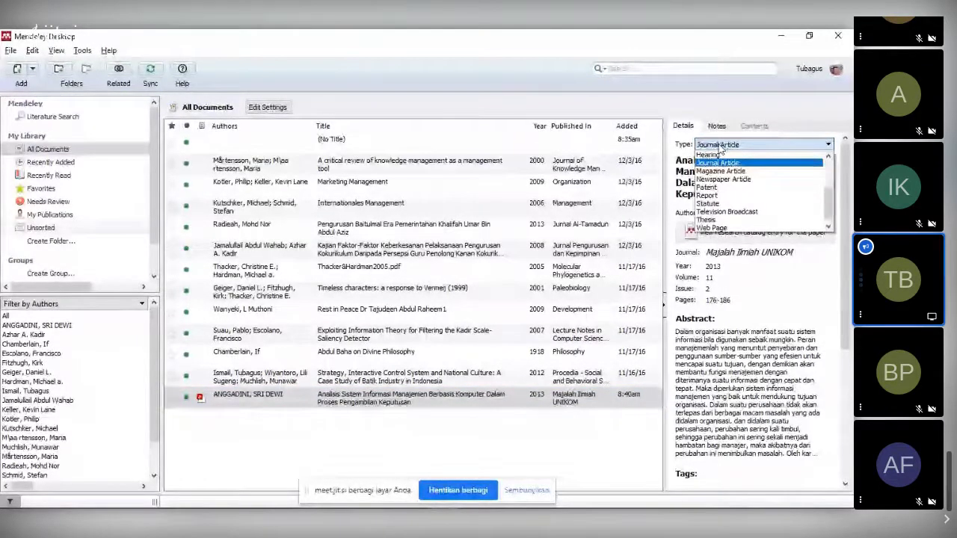
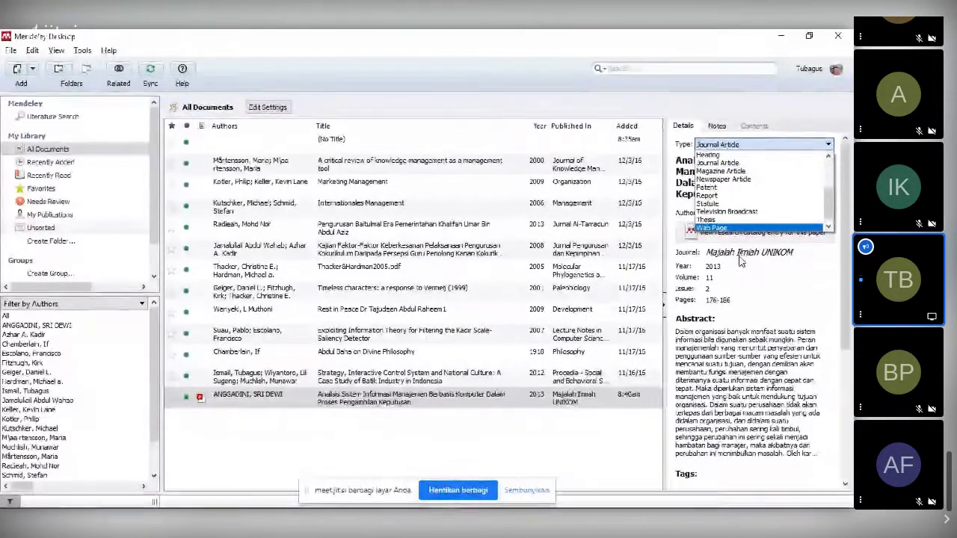
- Bring the Majalah Ilmiah UNIKOM journal page forward in the browser
{"action": "left_click", "coordinate": [175, 505]}
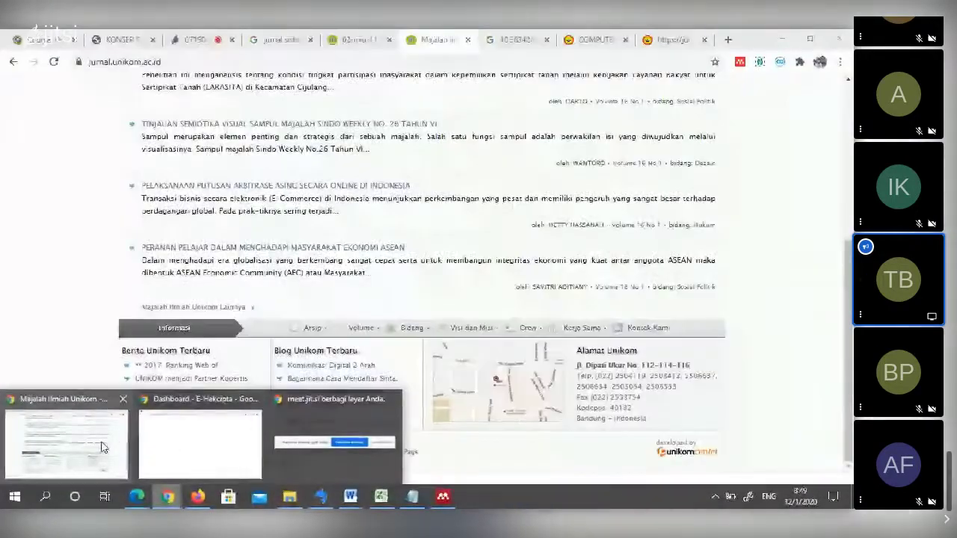
{"action": "left_click", "coordinate": [67, 442]}
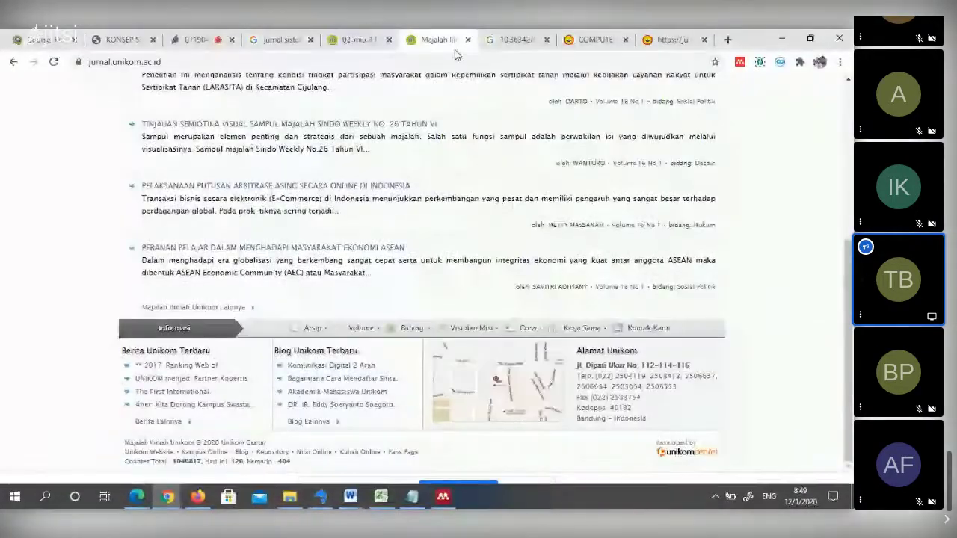
{"action": "scroll", "coordinate": [431, 77], "scroll_direction": "up", "scroll_amount": 4}
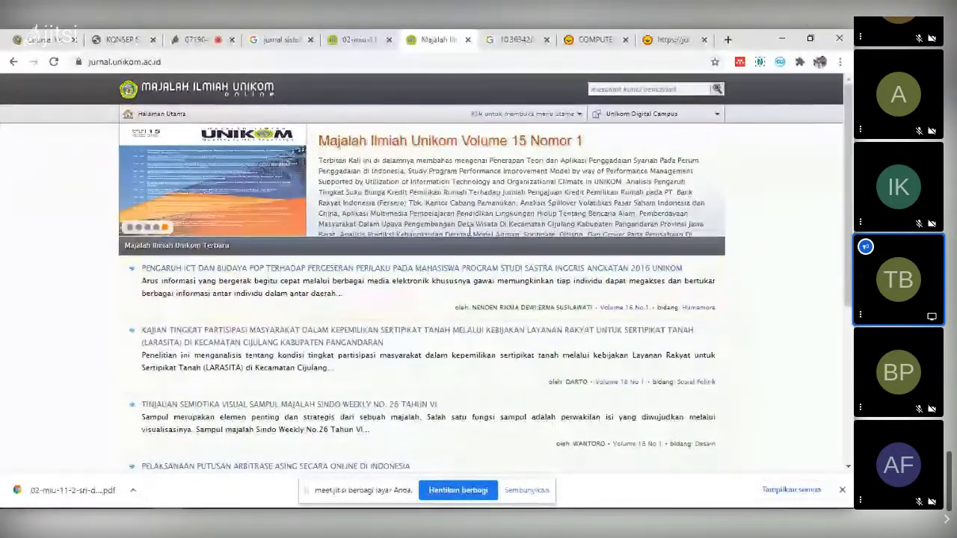
- Keep the Mendeley entry's document type as Journal Article
{"action": "key", "text": "alt+Tab"}
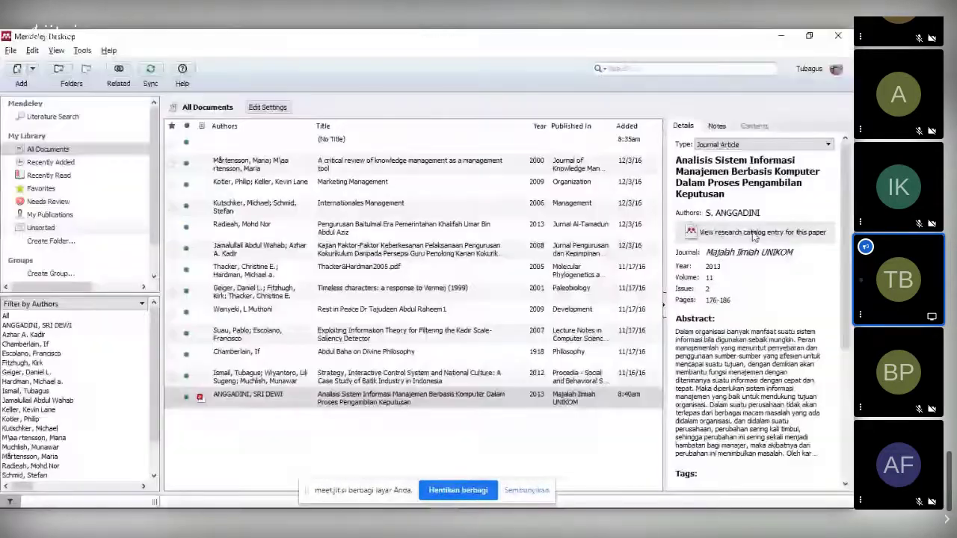
{"action": "left_click", "coordinate": [758, 147]}
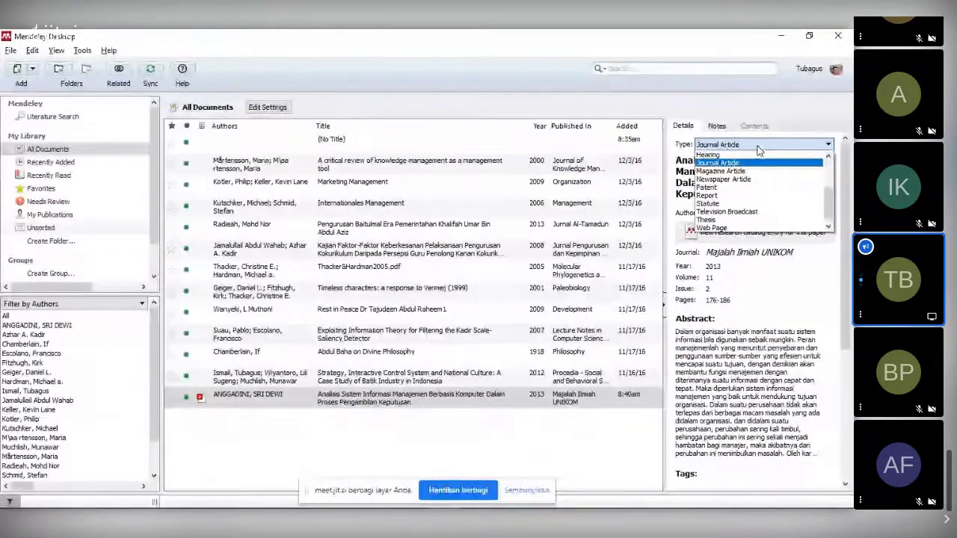
{"action": "left_click", "coordinate": [758, 162]}
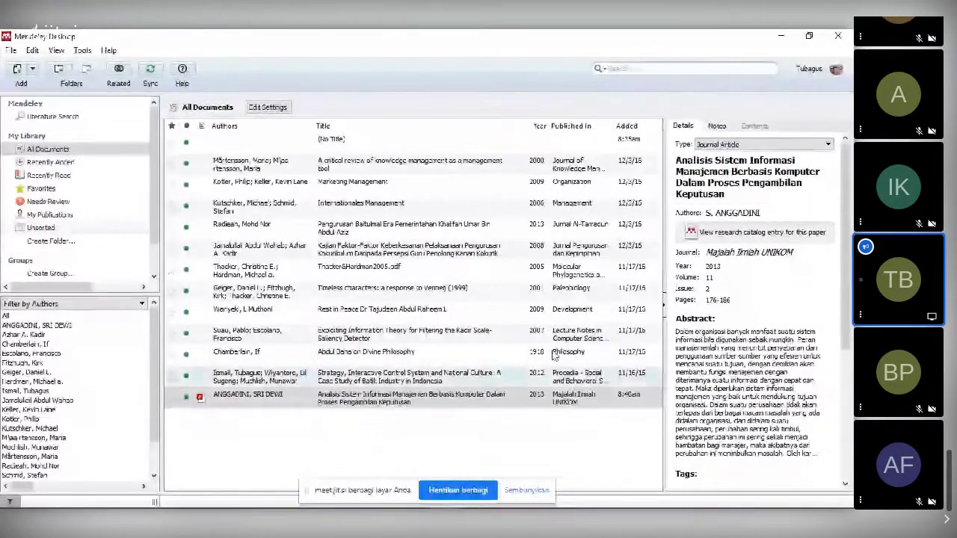
{"action": "left_click", "coordinate": [756, 146]}
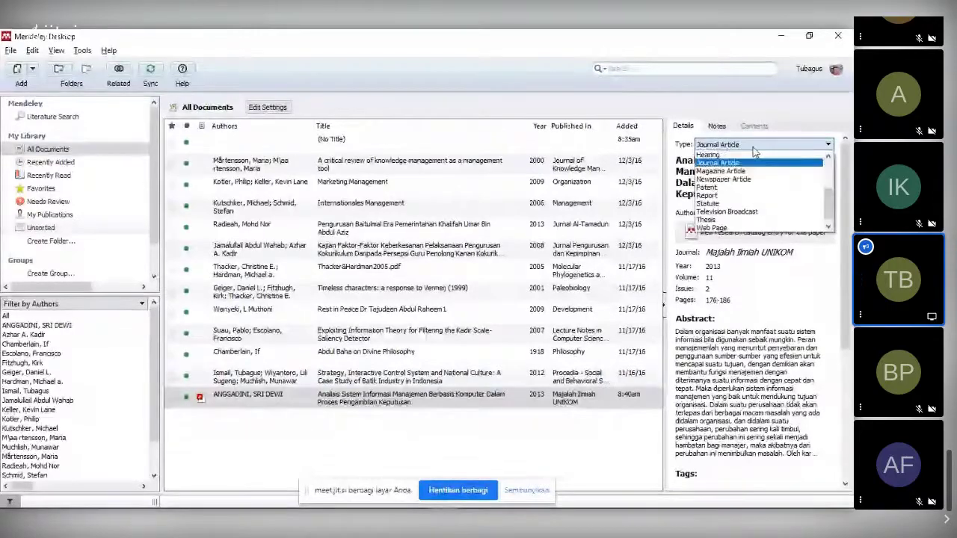
{"action": "left_click", "coordinate": [755, 149]}
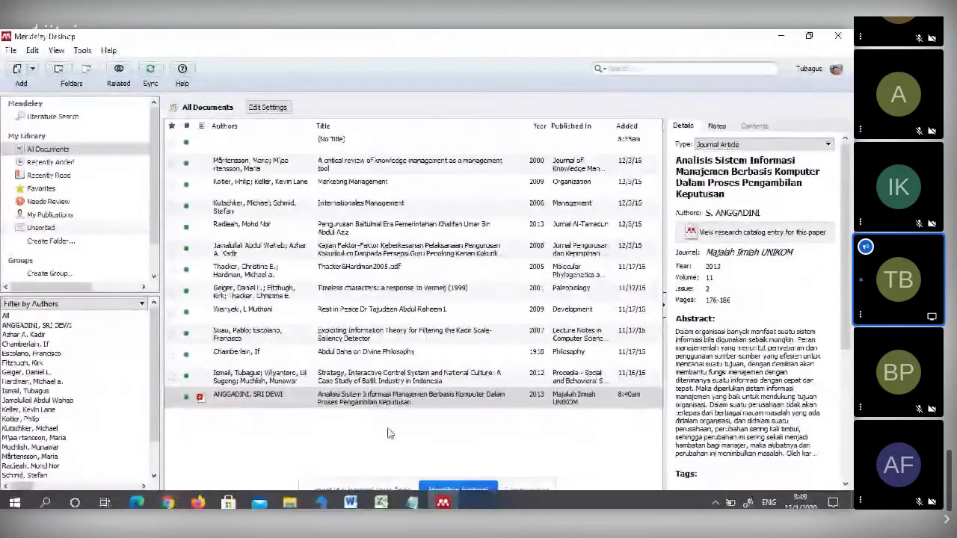
- Show the Toxoplasma article at 140% zoom, scroll to PENDAHULUAN, then bring up the TUGAS UAS notes
{"action": "left_click", "coordinate": [350, 496]}
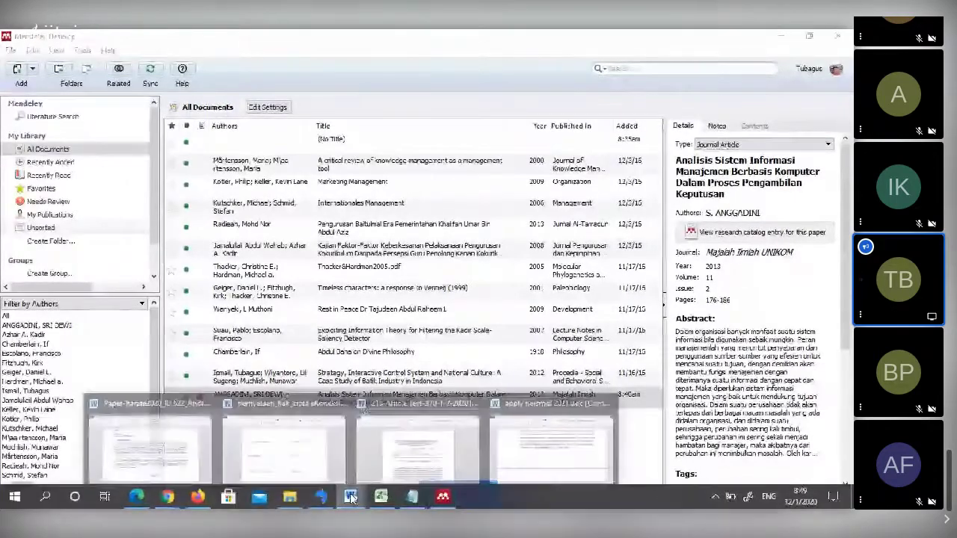
{"action": "left_click", "coordinate": [424, 452]}
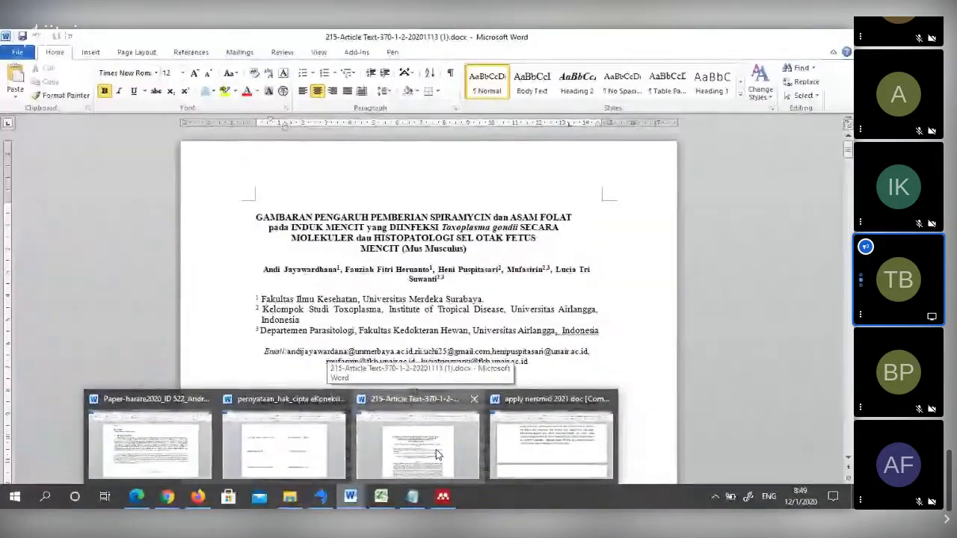
{"action": "scroll", "coordinate": [458, 377], "scroll_direction": "down", "scroll_amount": 3}
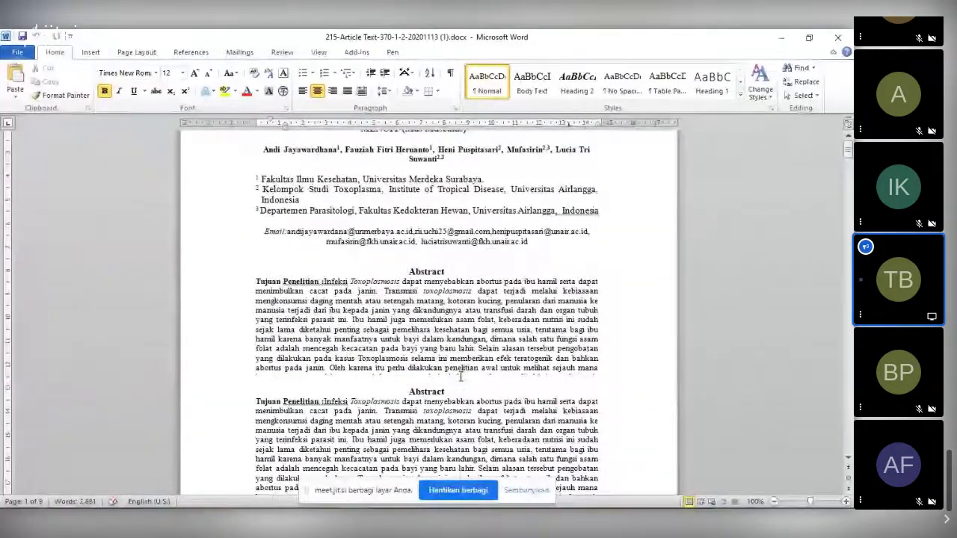
{"action": "left_click", "coordinate": [845, 501]}
{"action": "left_click", "coordinate": [845, 501]}
{"action": "left_click", "coordinate": [845, 501]}
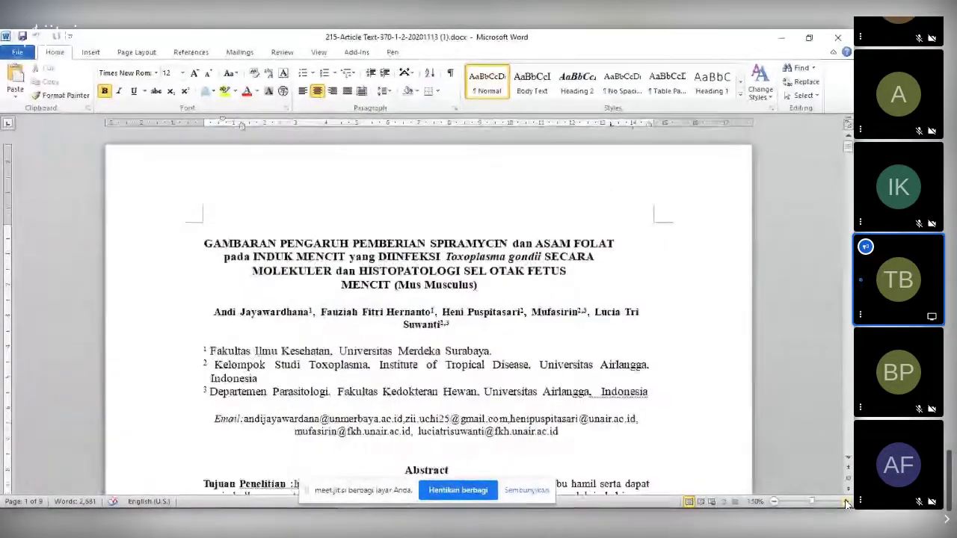
{"action": "left_click", "coordinate": [845, 500]}
{"action": "scroll", "coordinate": [670, 319], "scroll_direction": "down", "scroll_amount": 12}
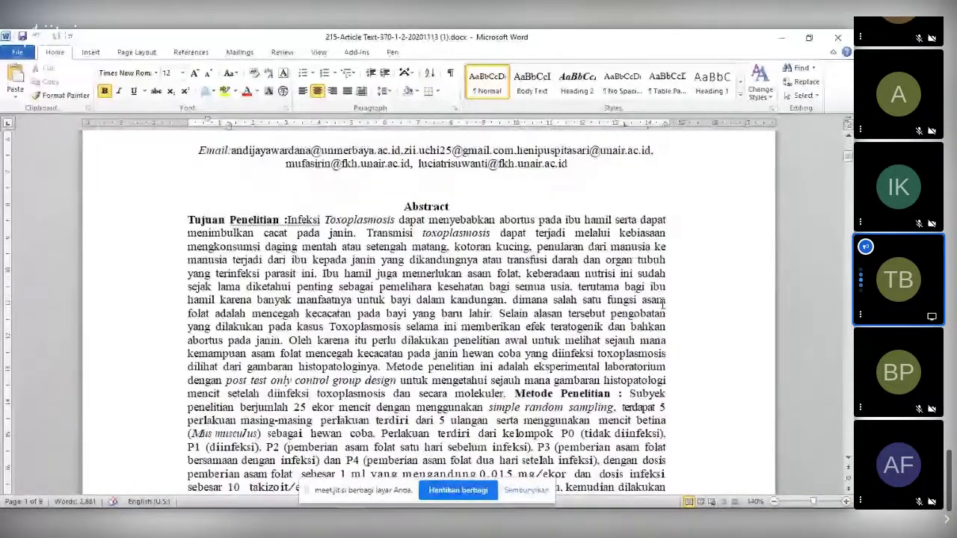
{"action": "scroll", "coordinate": [661, 301], "scroll_direction": "down", "scroll_amount": 10}
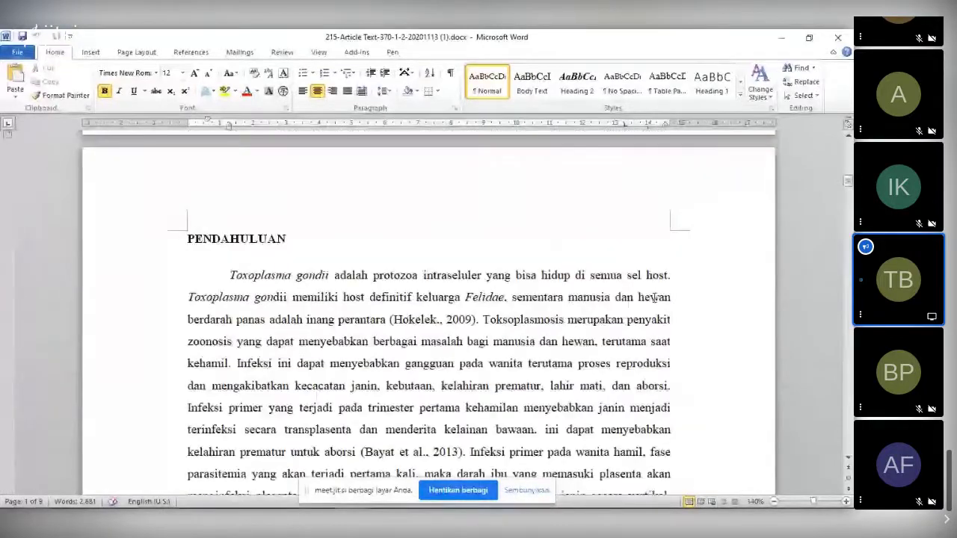
{"action": "scroll", "coordinate": [654, 298], "scroll_direction": "down", "scroll_amount": 1}
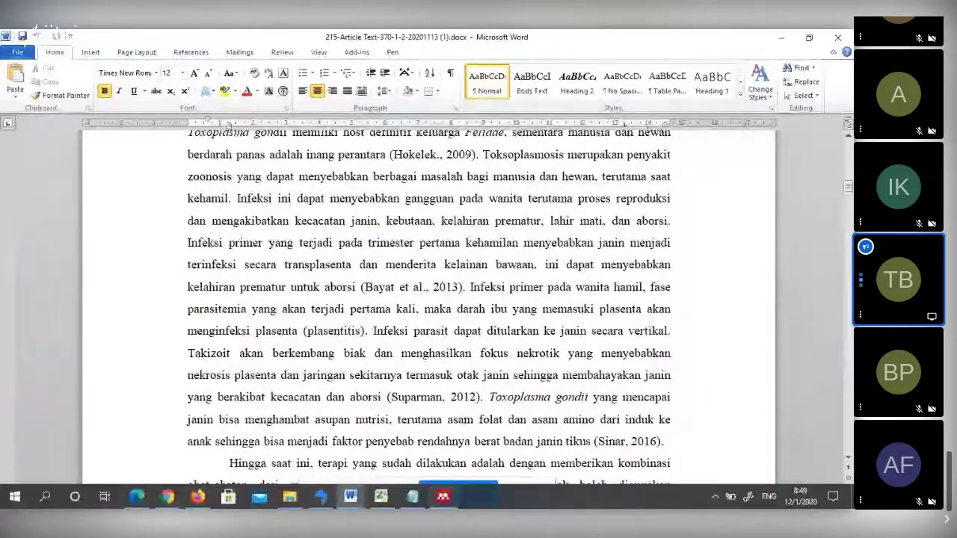
{"action": "left_click", "coordinate": [423, 499]}
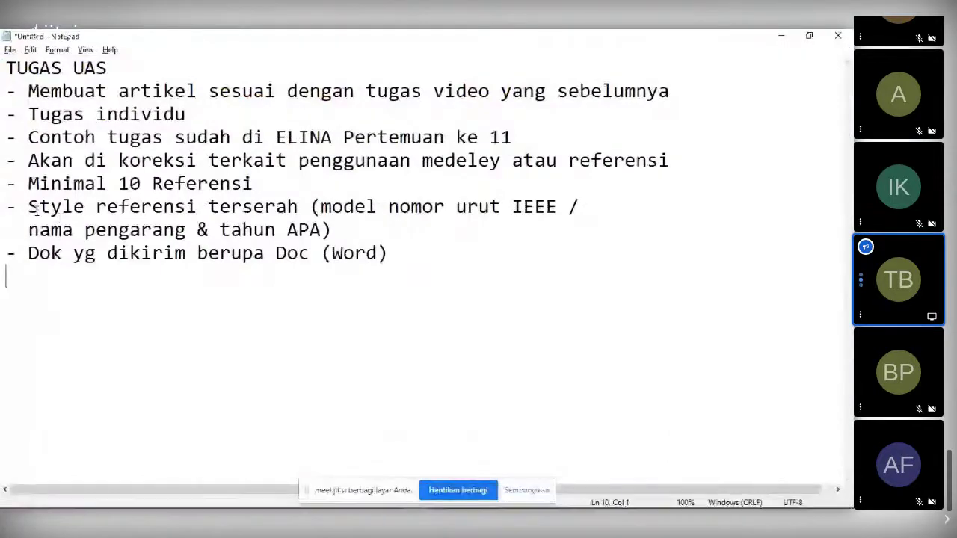
- Select the Notepad lines saying any reference style is allowed, then return to Word
{"action": "left_click_drag", "start_coordinate": [30, 206], "coordinate": [428, 221]}
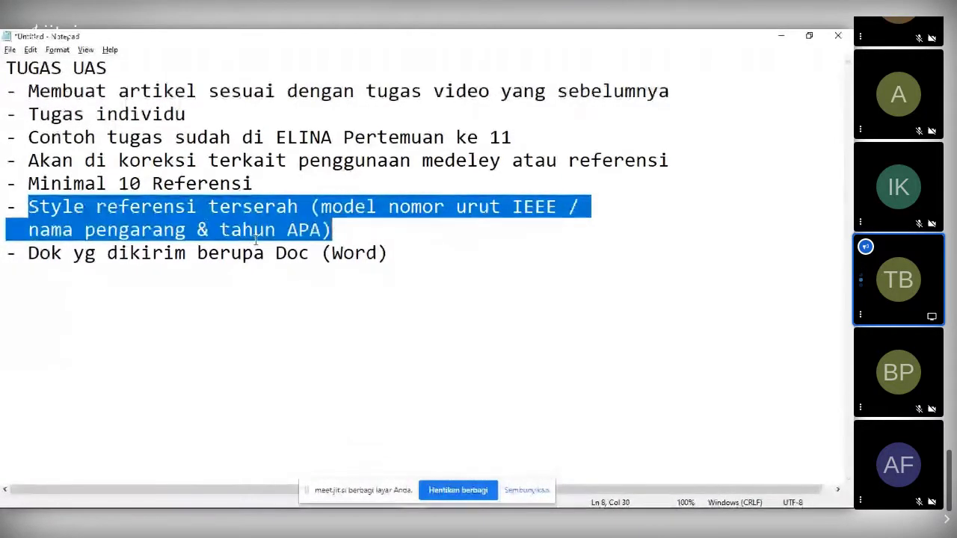
{"action": "key", "text": "alt+Tab"}
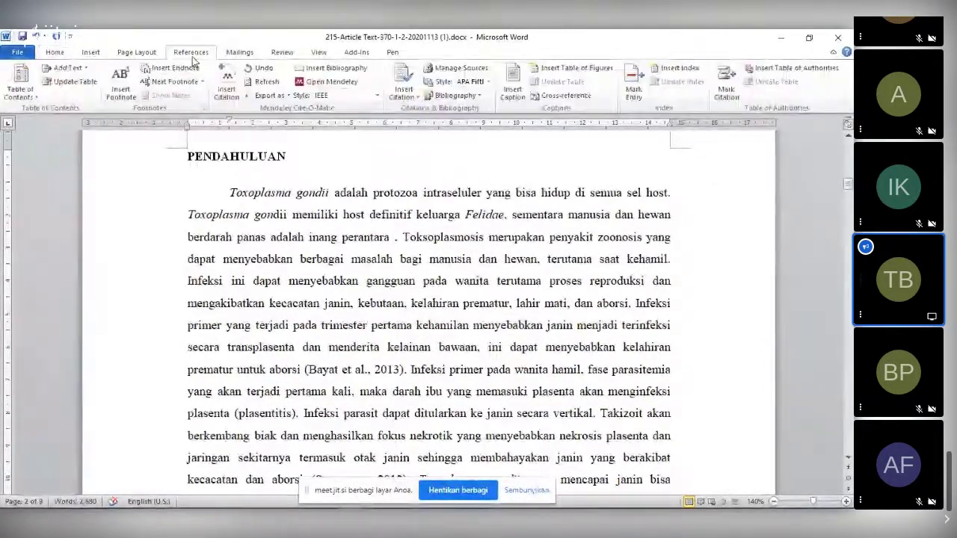
- Start a Mendeley citation from Word and browse the library for the Majalah Ilmiah UNIKOM paper
{"action": "left_click", "coordinate": [229, 99]}
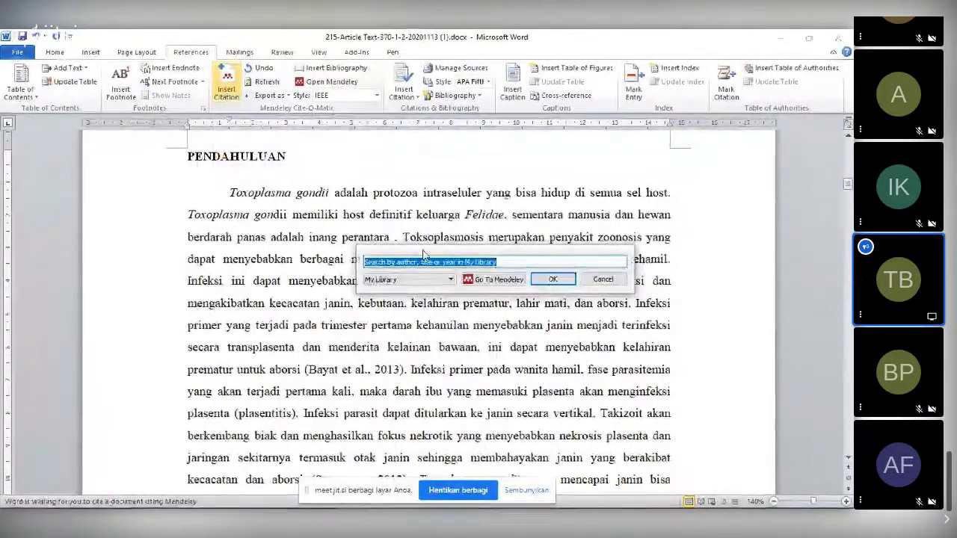
{"action": "left_click", "coordinate": [505, 283]}
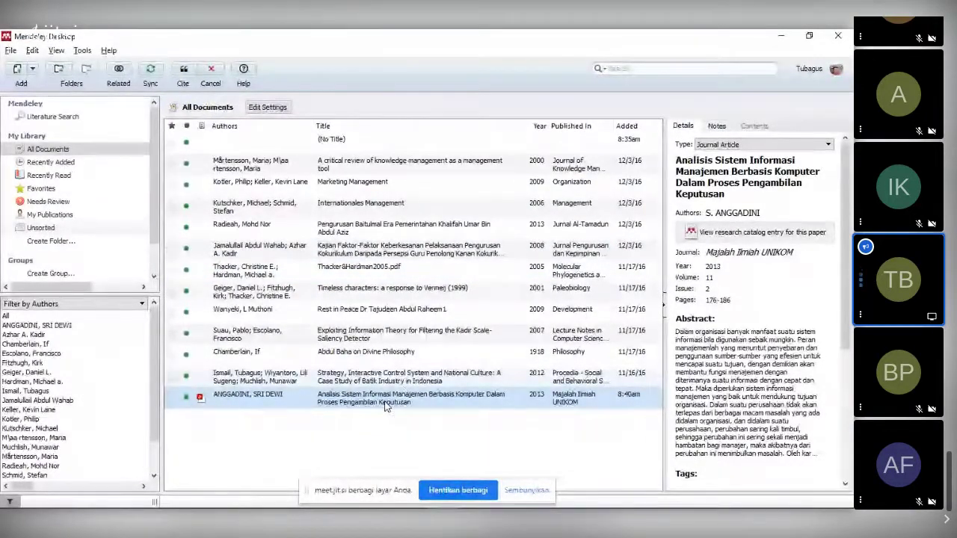
{"action": "left_click", "coordinate": [385, 376]}
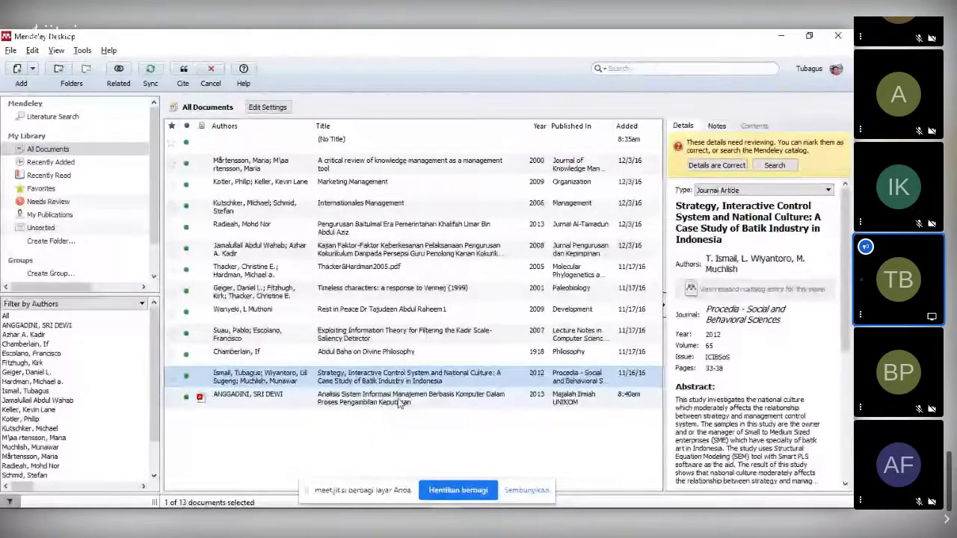
{"action": "left_click", "coordinate": [386, 398]}
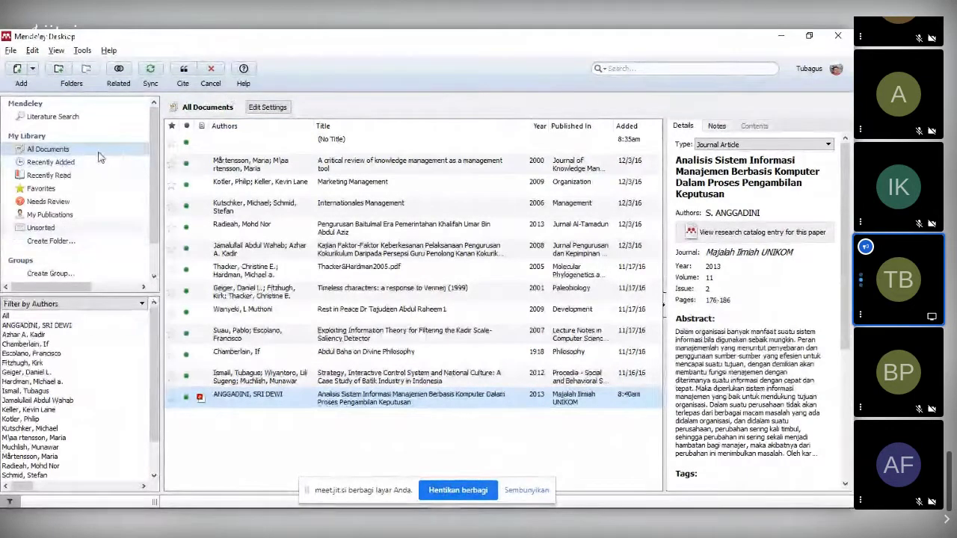
- Browse Recently Read, My Publications and Needs Review, then search the catalog for 'sistem informasi manajemen'
{"action": "left_click", "coordinate": [51, 175]}
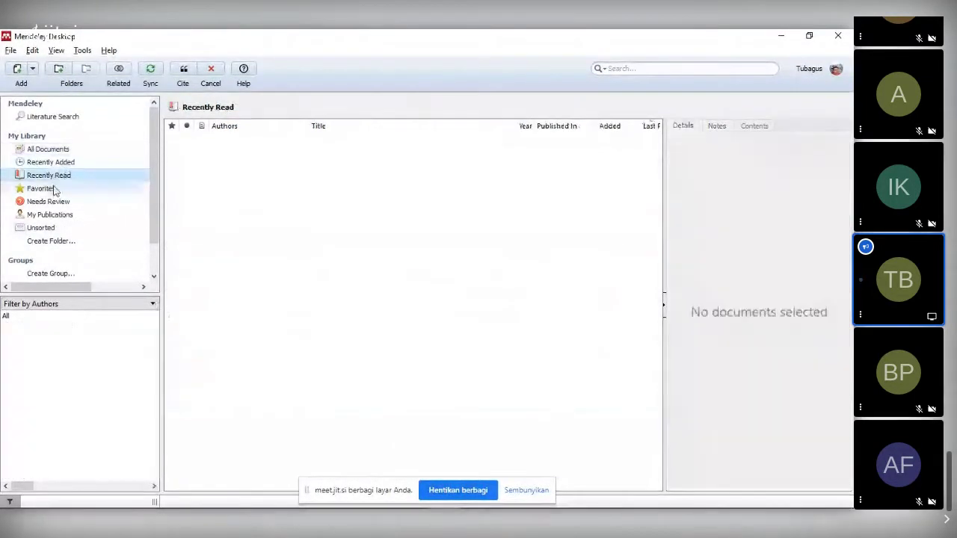
{"action": "left_click", "coordinate": [49, 215]}
{"action": "left_click", "coordinate": [48, 201]}
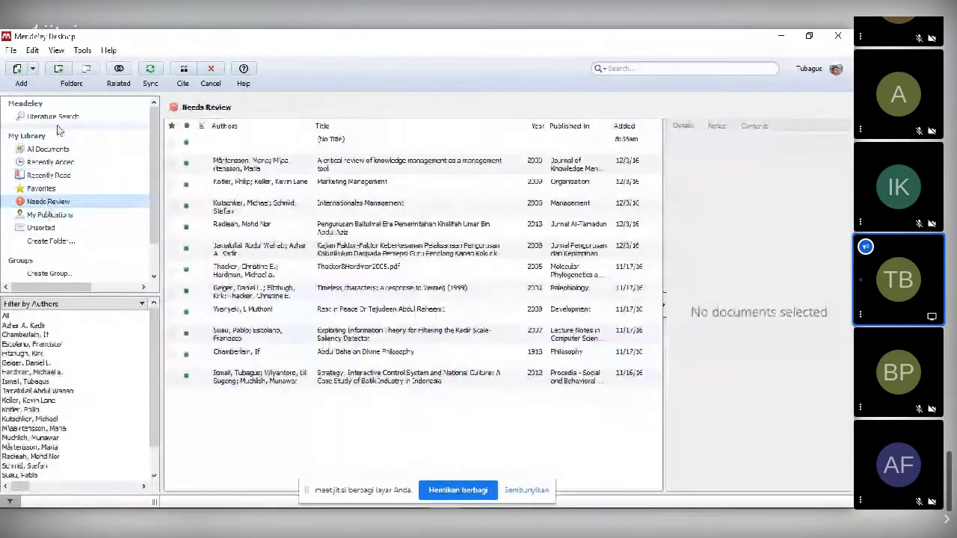
{"action": "left_click", "coordinate": [53, 116]}
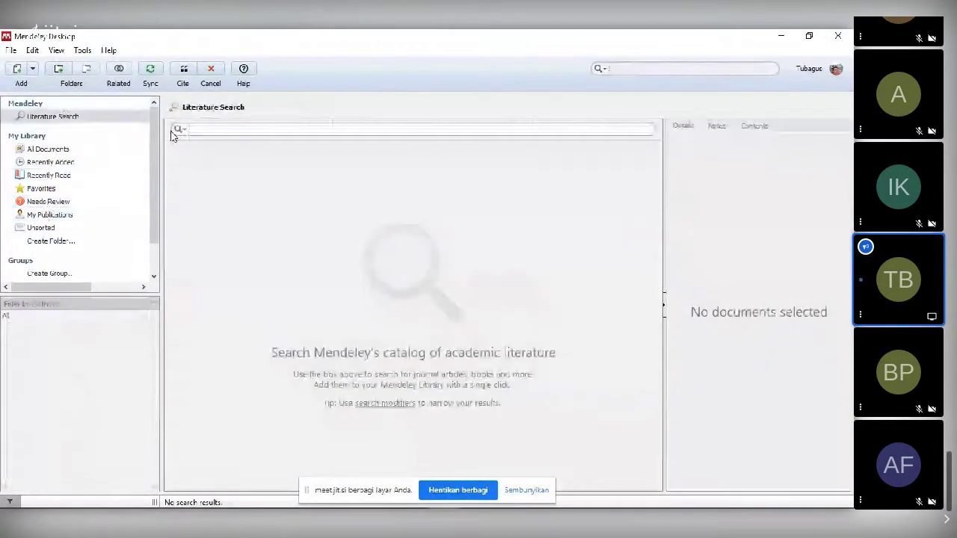
{"action": "left_click", "coordinate": [214, 130]}
{"action": "type", "text": "sistem in"}
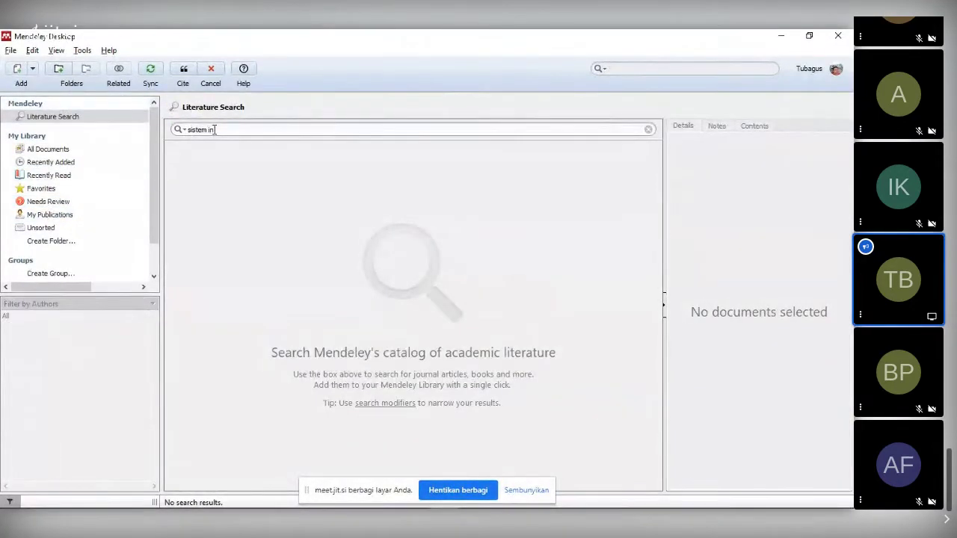
{"action": "type", "text": "formasi manajem"}
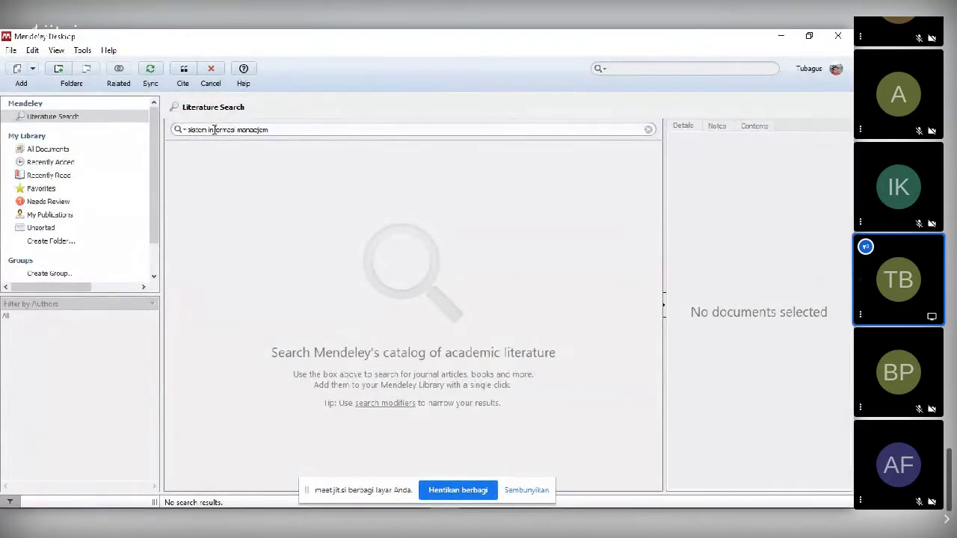
{"action": "key", "text": "BackSpace"}
{"action": "key", "text": "BackSpace"}
{"action": "type", "text": "jemen"}
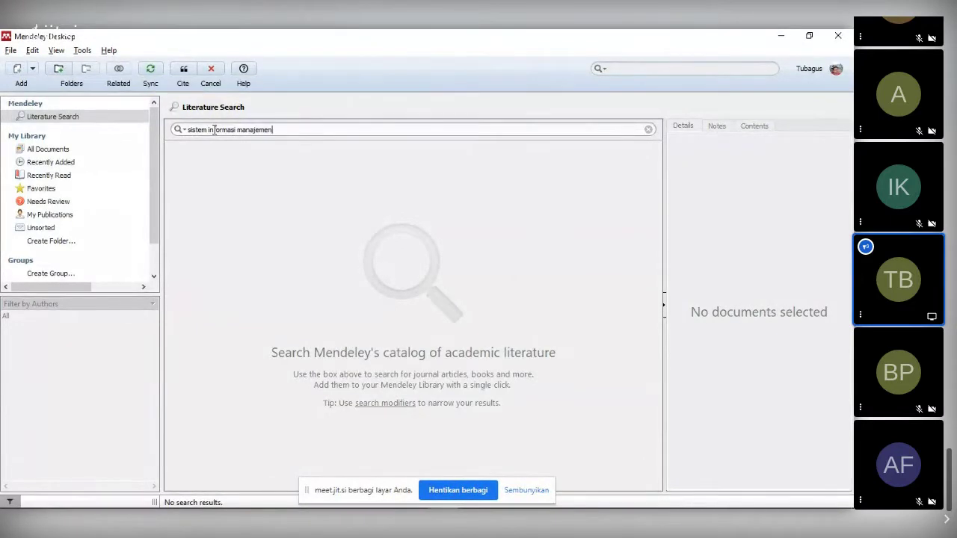
{"action": "key", "text": "Return"}
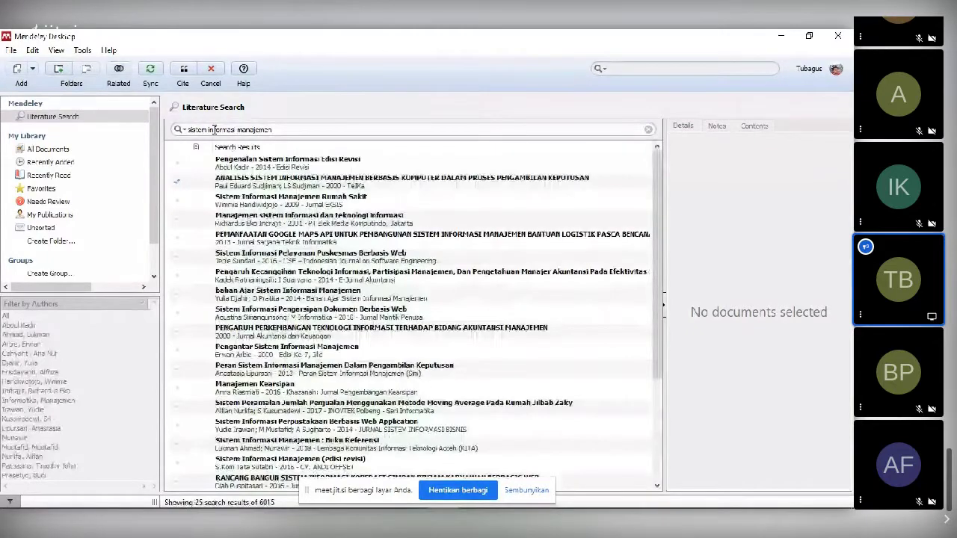
- Inspect four catalog results, then return to the library and select the ANGGADINI article
{"action": "left_click", "coordinate": [288, 292]}
{"action": "left_click", "coordinate": [261, 217]}
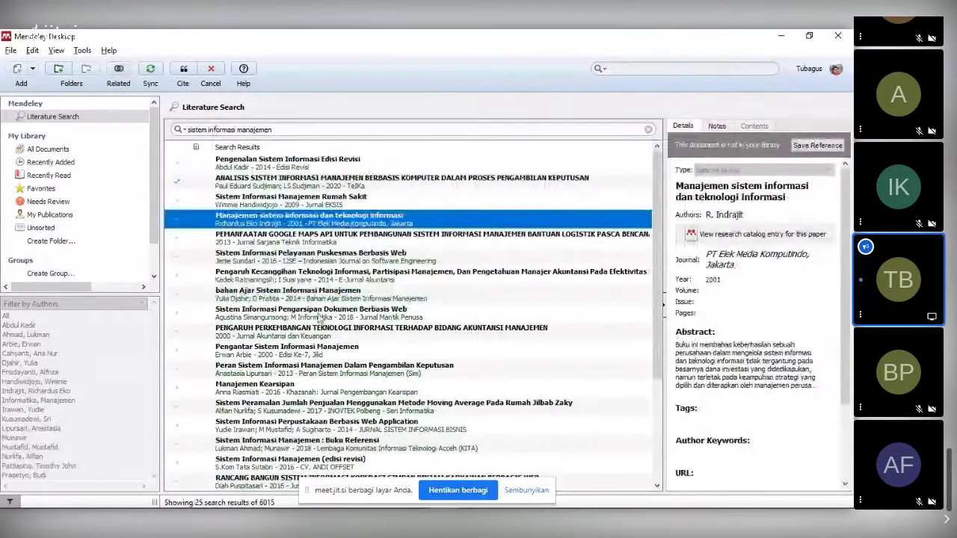
{"action": "left_click", "coordinate": [320, 312]}
{"action": "left_click", "coordinate": [299, 348]}
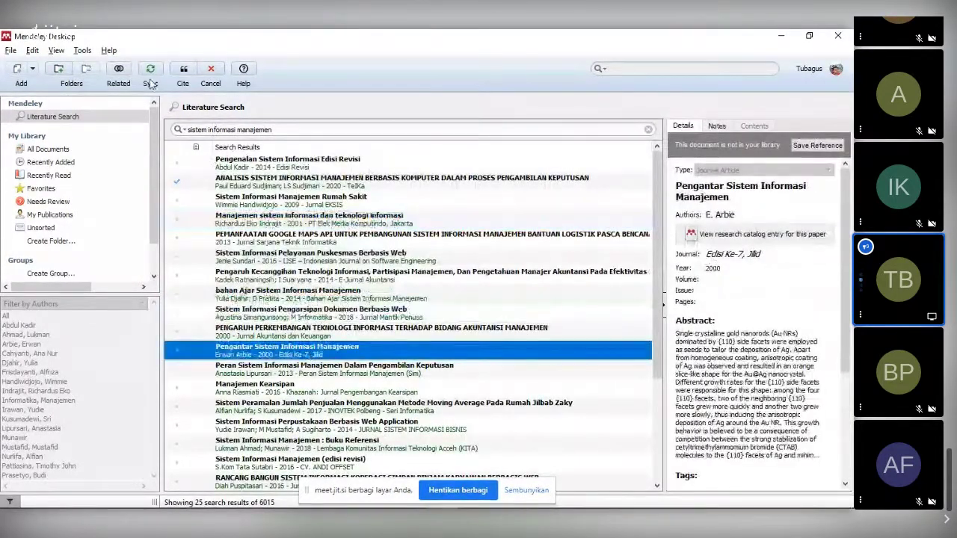
{"action": "left_click", "coordinate": [66, 150]}
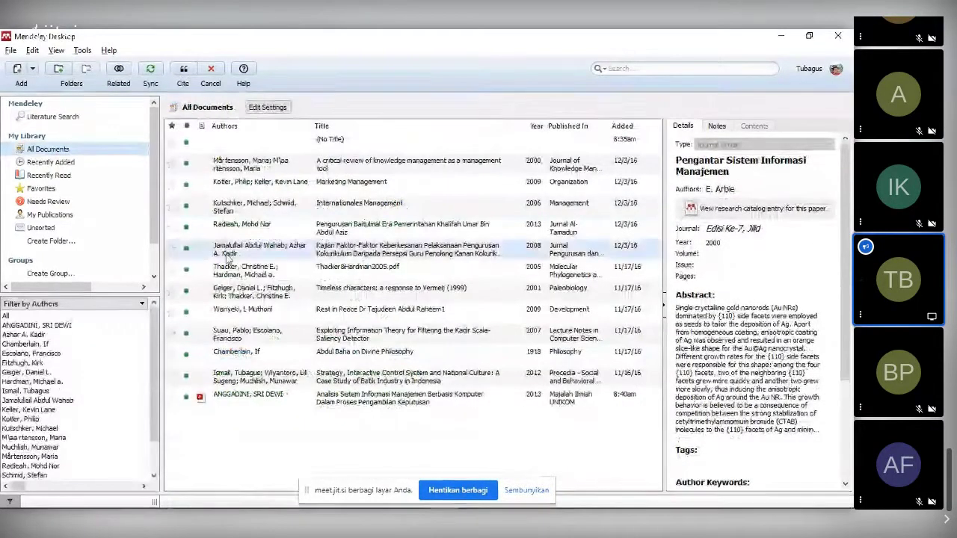
{"action": "left_click", "coordinate": [337, 401]}
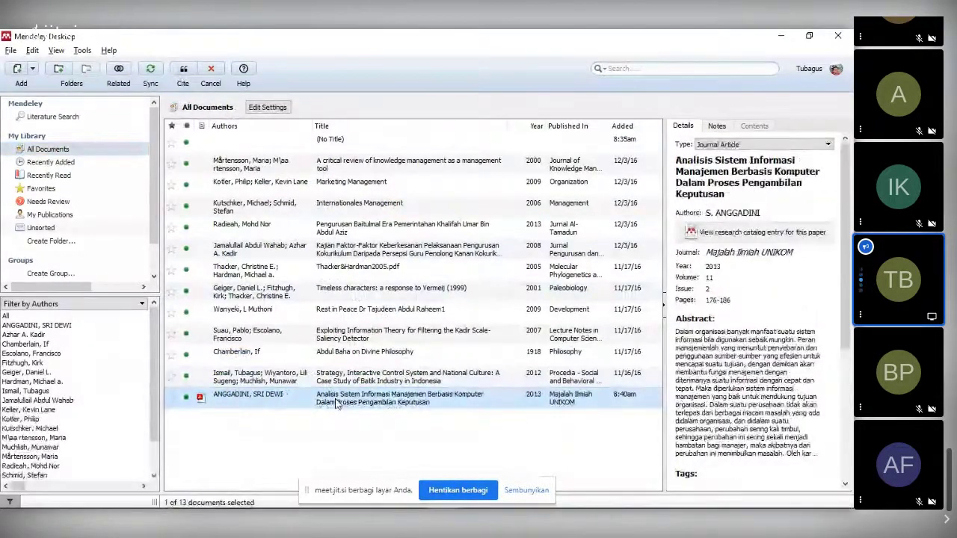
- Cite the ANGGADINI article, glance at the Notepad notes, and review the new [1] citation in Word
{"action": "left_click", "coordinate": [184, 70]}
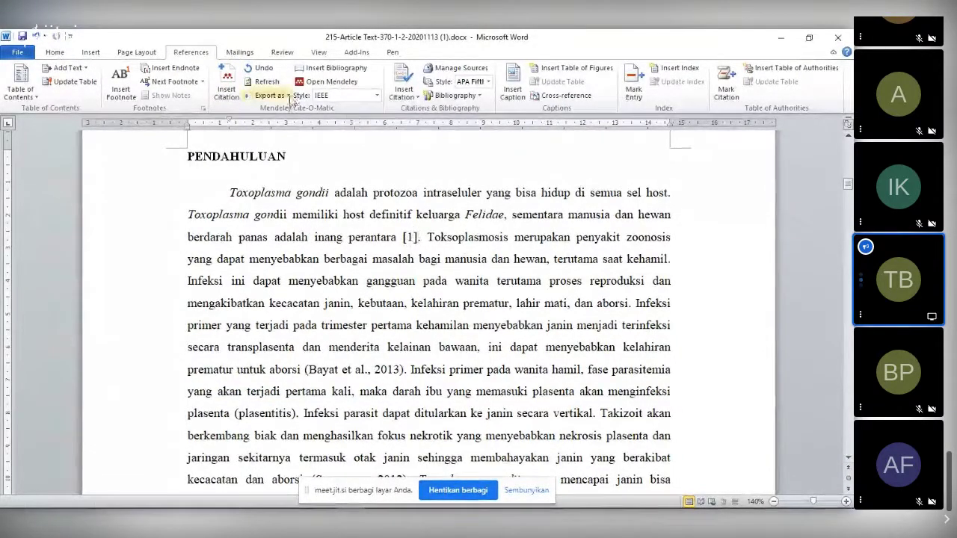
{"action": "key", "text": "alt+Tab"}
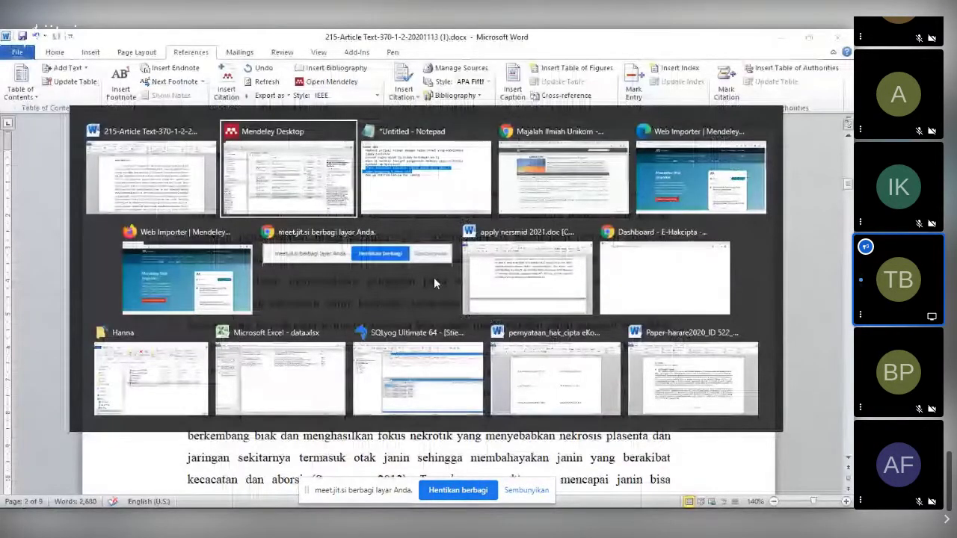
{"action": "left_click", "coordinate": [457, 201]}
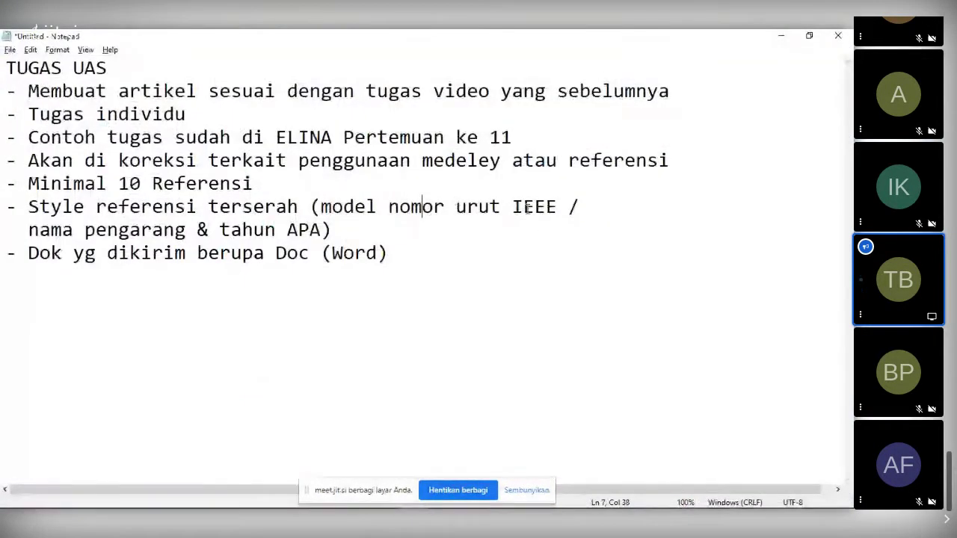
{"action": "key", "text": "alt+Tab"}
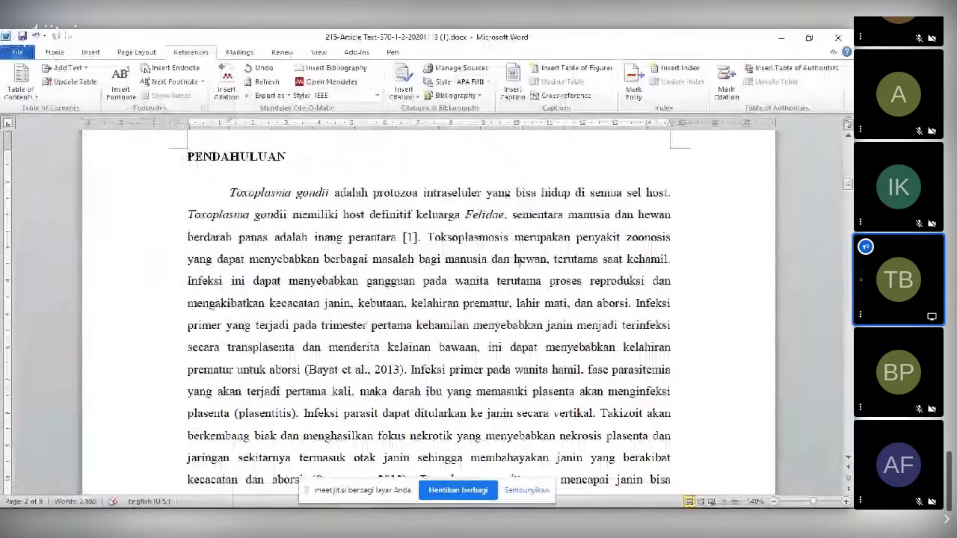
{"action": "scroll", "coordinate": [517, 262], "scroll_direction": "down", "scroll_amount": 1}
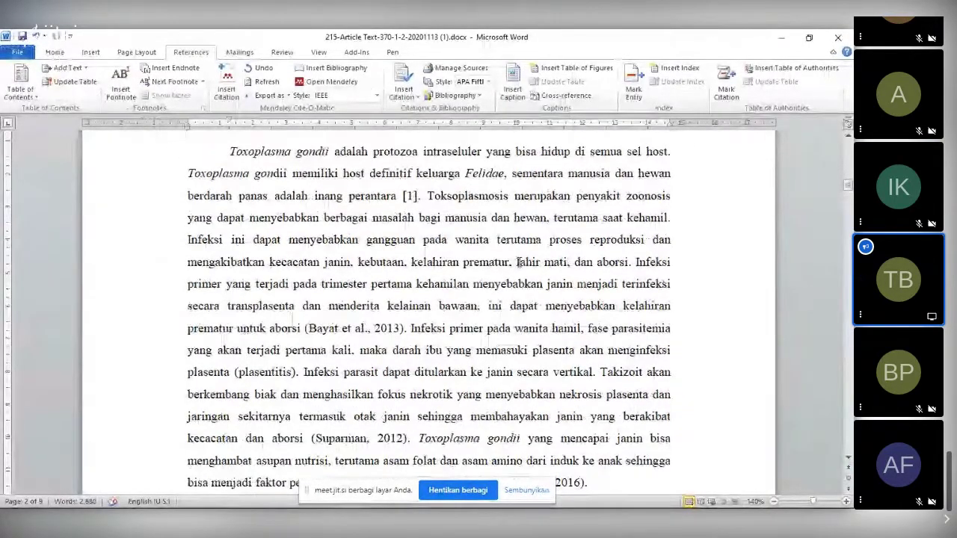
{"action": "scroll", "coordinate": [517, 262], "scroll_direction": "down", "scroll_amount": 5}
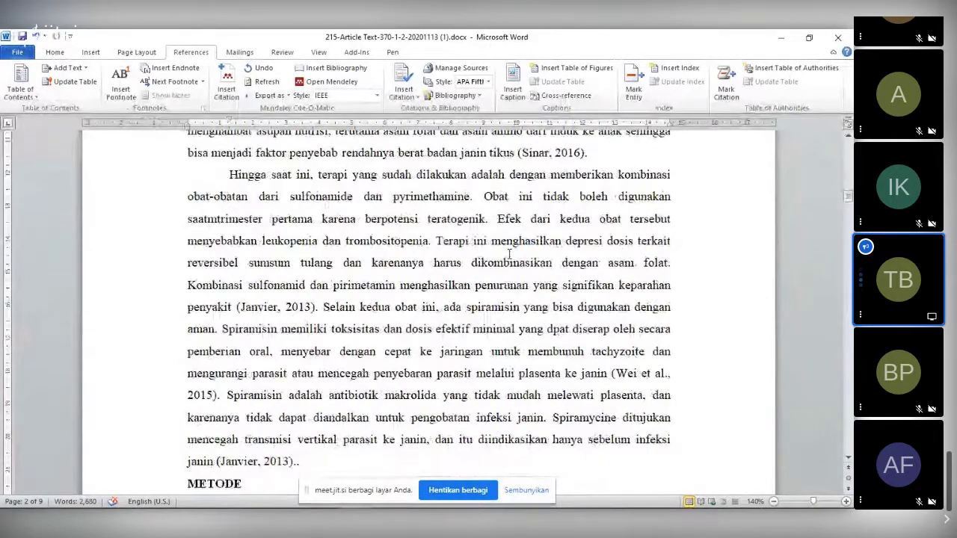
{"action": "scroll", "coordinate": [509, 254], "scroll_direction": "up", "scroll_amount": 4}
{"action": "scroll", "coordinate": [491, 244], "scroll_direction": "up", "scroll_amount": 4}
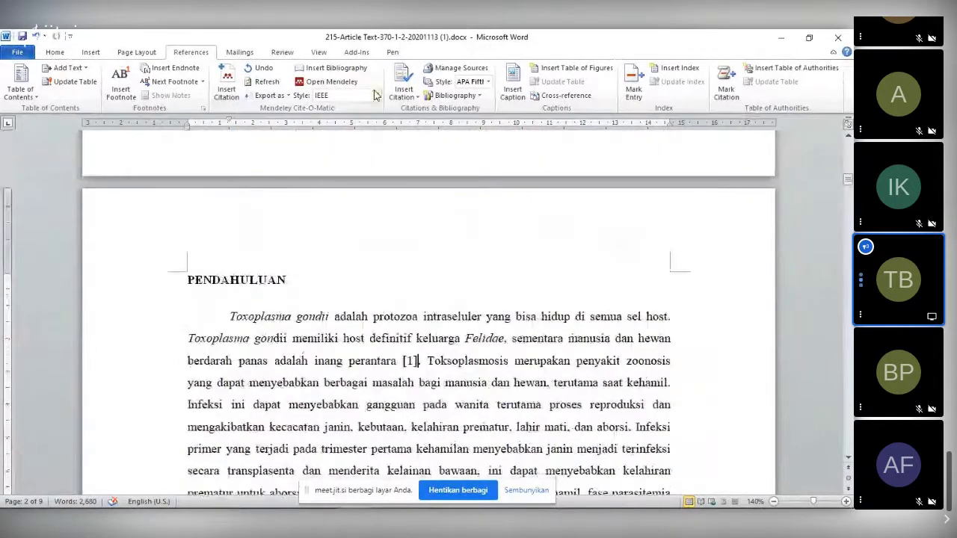
- Change the Mendeley citation style to American Psychological Association 7th edition
{"action": "left_click", "coordinate": [377, 94]}
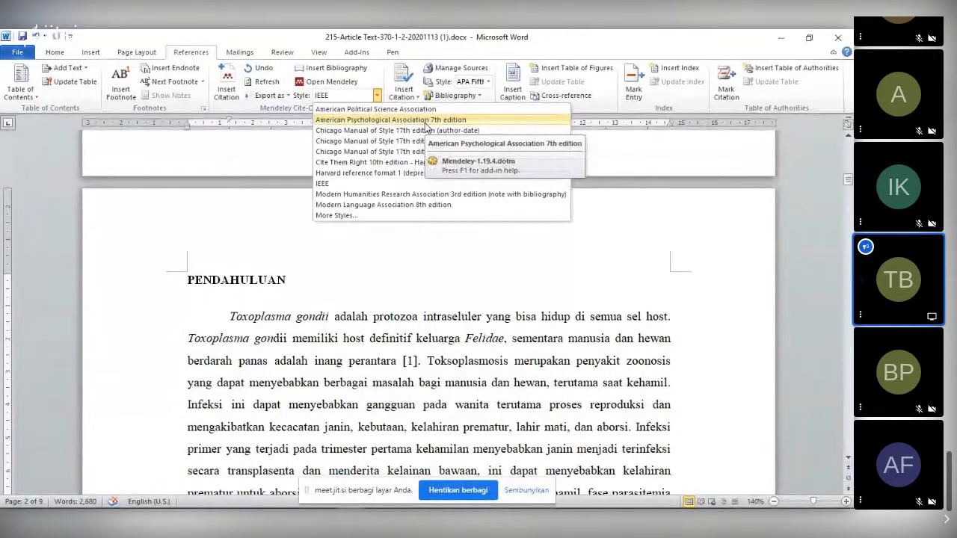
{"action": "left_click", "coordinate": [425, 121]}
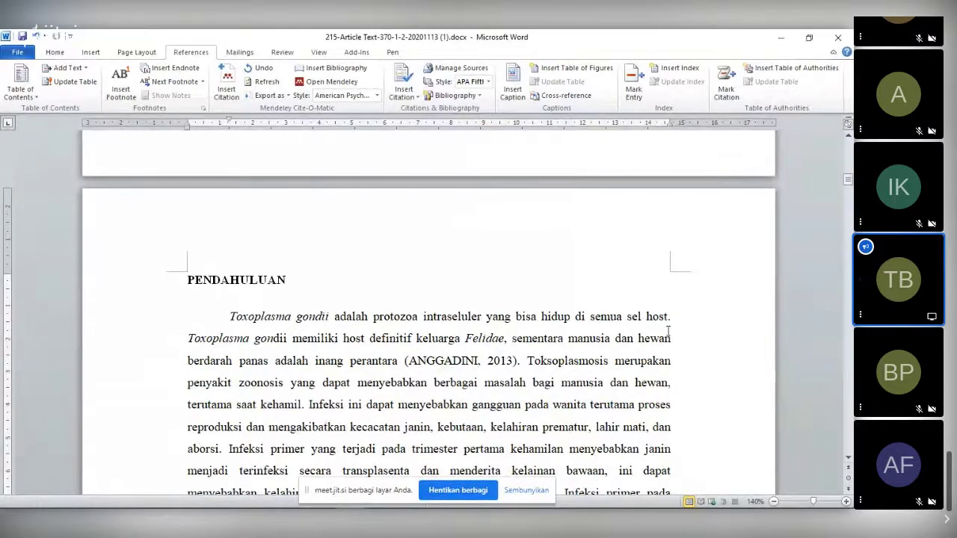
{"action": "scroll", "coordinate": [620, 366], "scroll_direction": "down", "scroll_amount": 3}
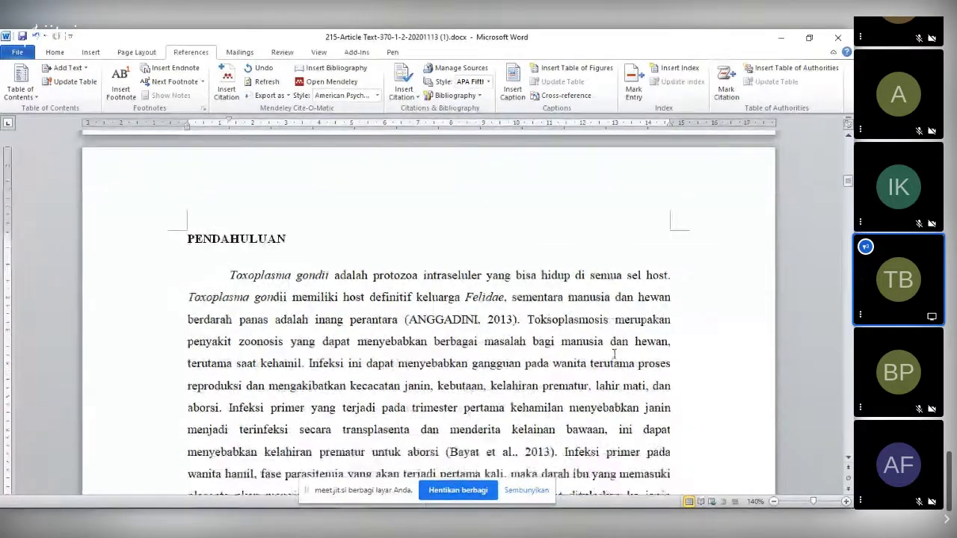
- Scroll down to DAFTAR PUSTAKA and insert blank lines above it
{"action": "scroll", "coordinate": [612, 336], "scroll_direction": "down", "scroll_amount": 20}
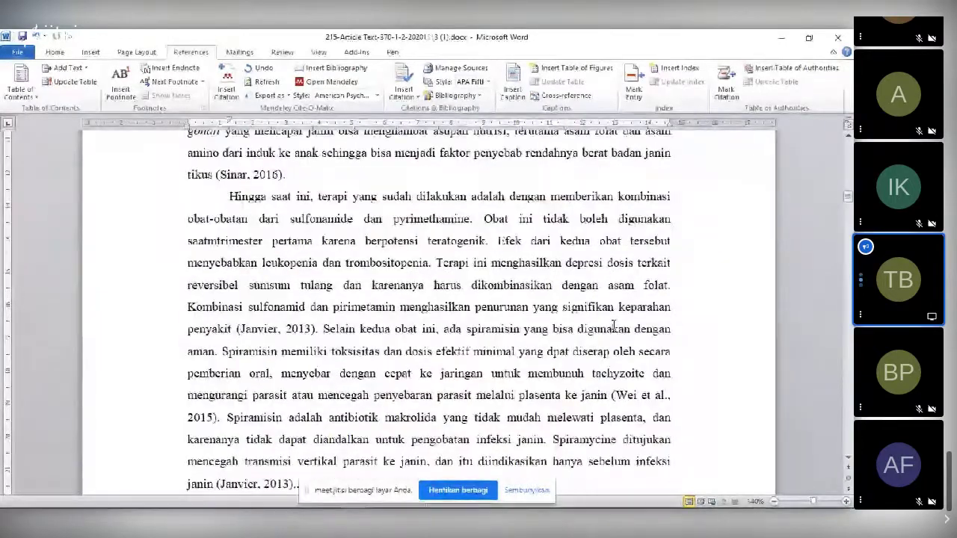
{"action": "scroll", "coordinate": [615, 314], "scroll_direction": "down", "scroll_amount": 15}
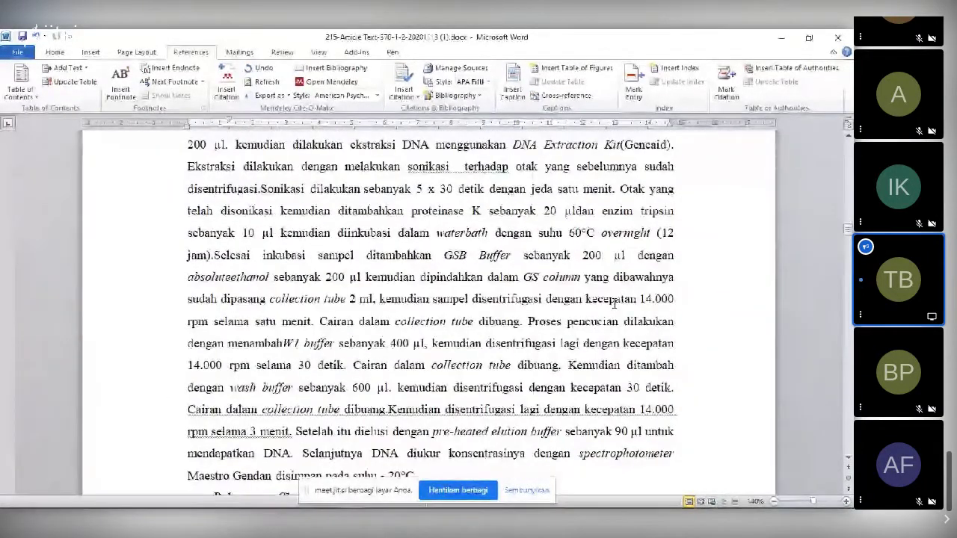
{"action": "scroll", "coordinate": [613, 318], "scroll_direction": "down", "scroll_amount": 20}
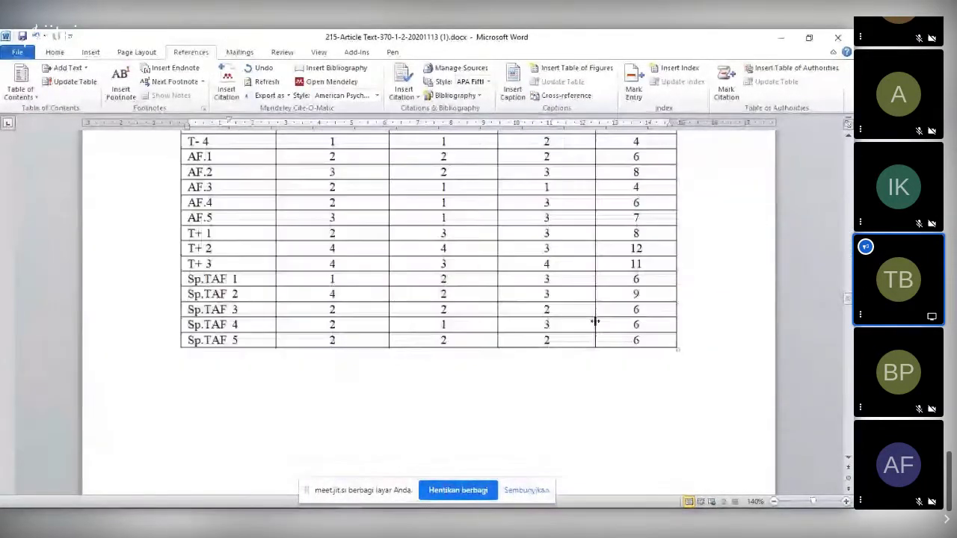
{"action": "scroll", "coordinate": [598, 318], "scroll_direction": "down", "scroll_amount": 10}
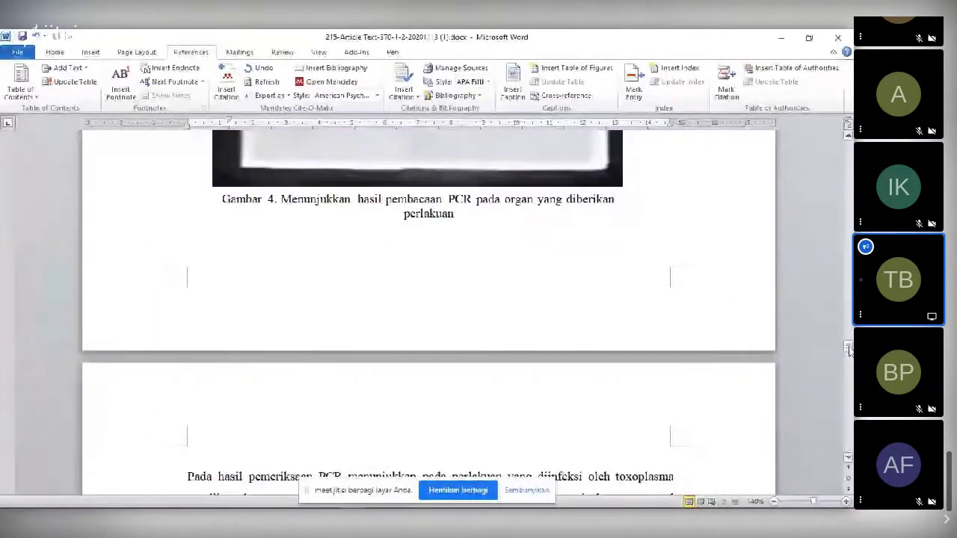
{"action": "mouse_move", "coordinate": [847, 347]}
{"action": "left_mouse_down"}
{"action": "mouse_move", "coordinate": [849, 368]}
{"action": "mouse_move", "coordinate": [848, 360]}
{"action": "left_mouse_up"}
{"action": "left_click", "coordinate": [188, 286]}
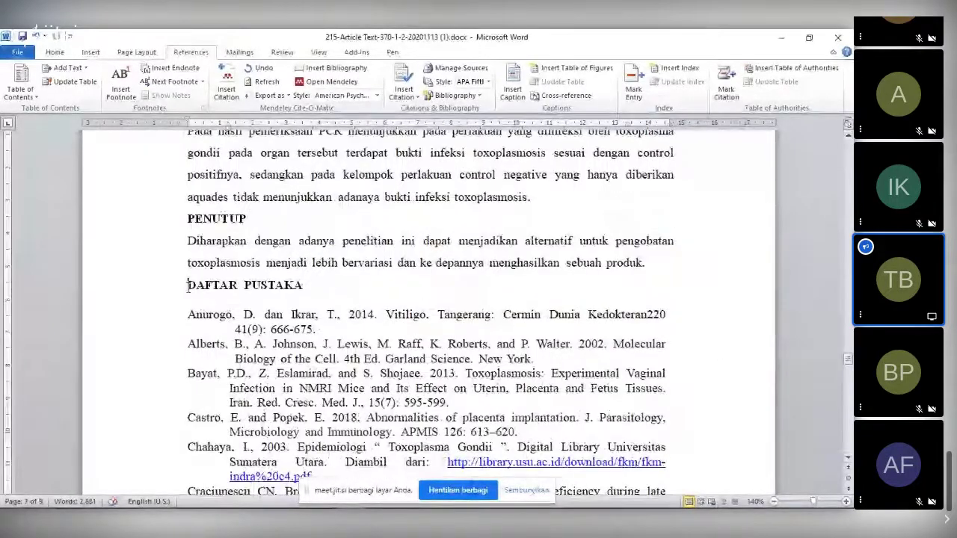
{"action": "key", "text": "Return"}
{"action": "key", "text": "Return"}
{"action": "key", "text": "Return"}
{"action": "key", "text": "Return"}
{"action": "key", "text": "Return"}
{"action": "key", "text": "Return"}
{"action": "key", "text": "Return"}
{"action": "key", "text": "Return"}
{"action": "key", "text": "Return"}
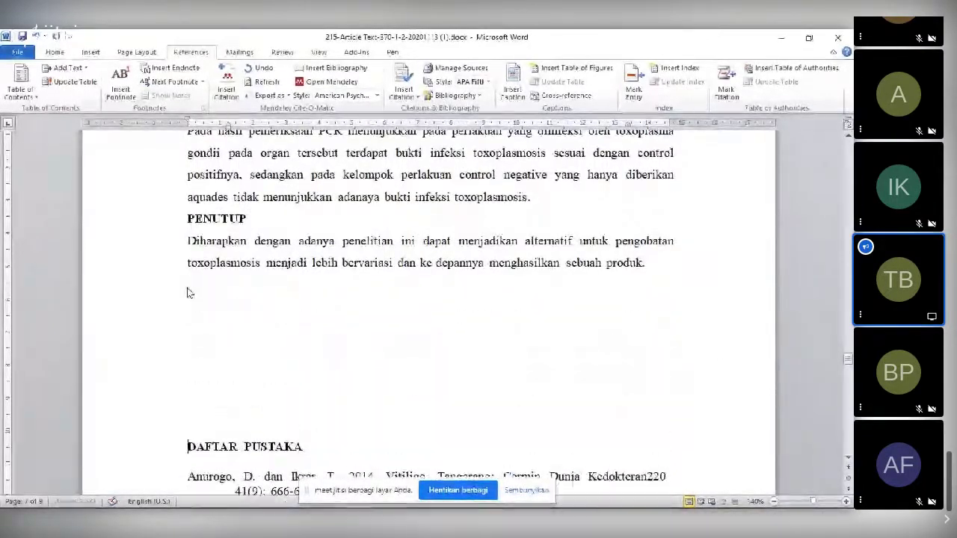
- Type a bold 'Daftar Pustaka' heading and turn bold off for the line below
{"action": "left_click", "coordinate": [192, 299]}
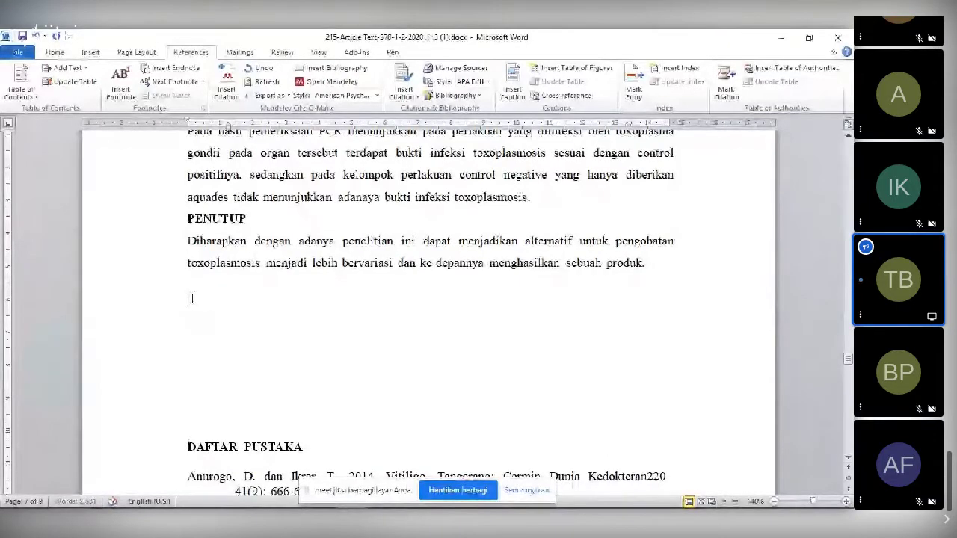
{"action": "type", "text": "Da"}
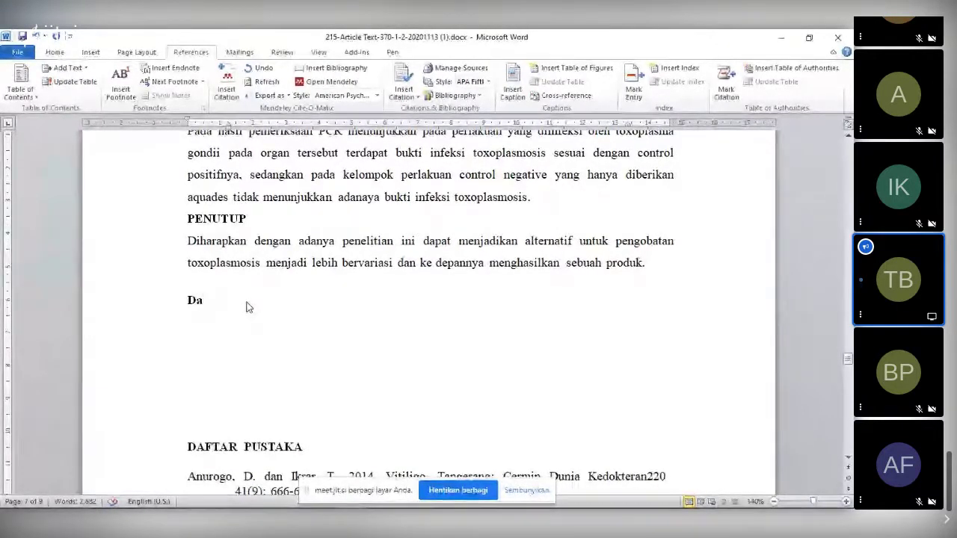
{"action": "type", "text": "ftara"}
{"action": "key", "text": "BackSpace"}
{"action": "key", "text": "BackSpace"}
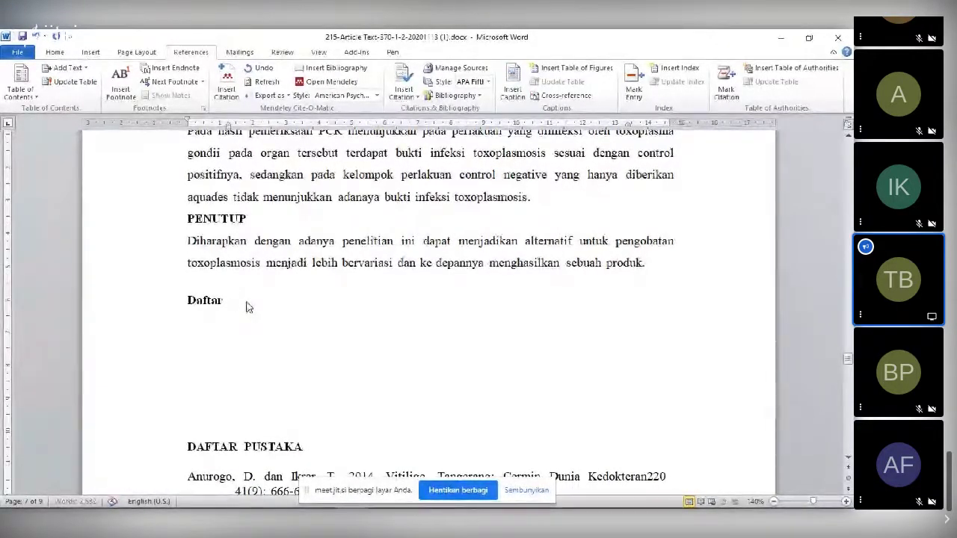
{"action": "type", "text": "Pustaka"}
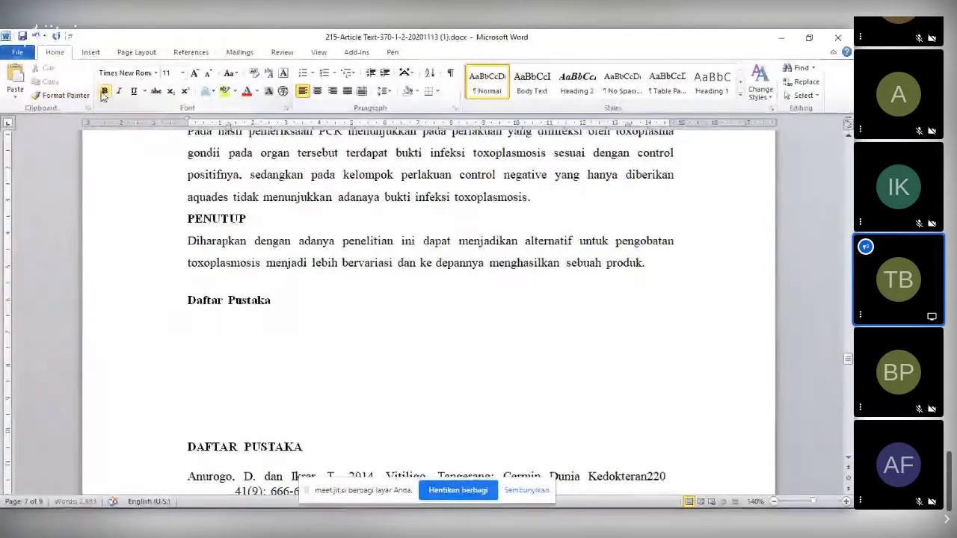
{"action": "left_click", "coordinate": [243, 337]}
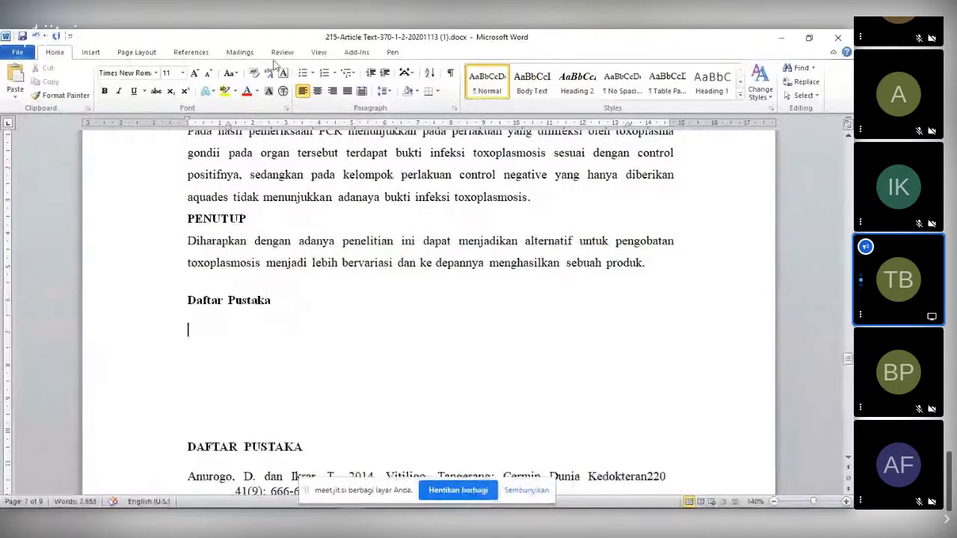
{"action": "left_click", "coordinate": [188, 54]}
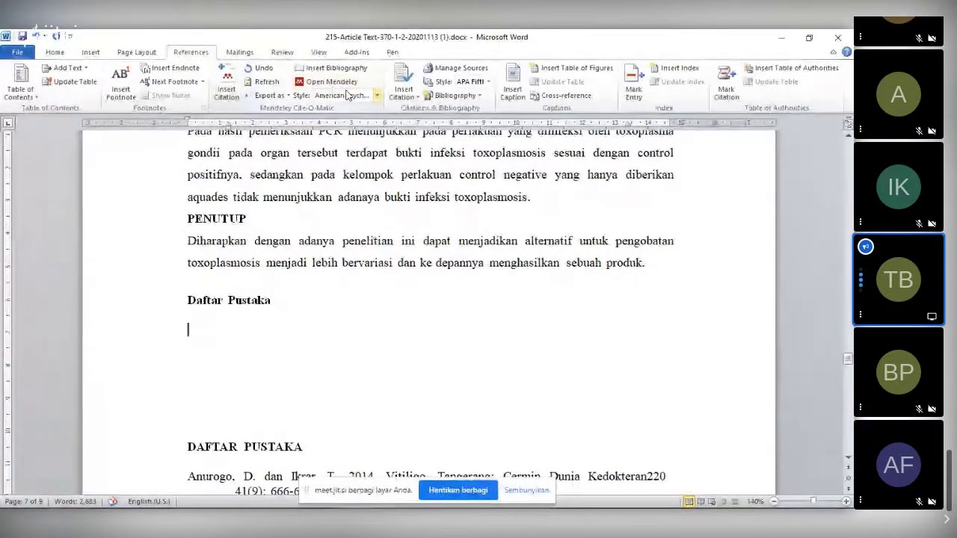
- Insert the Mendeley bibliography under Daftar Pustaka and inspect the APA ANGGADINI (2013) entry
{"action": "left_click", "coordinate": [338, 68]}
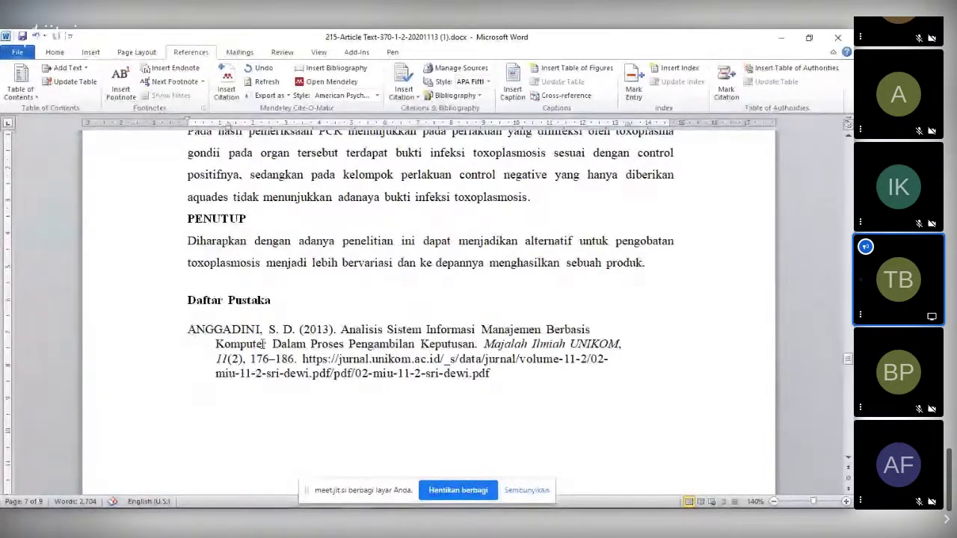
{"action": "triple_click", "coordinate": [312, 329]}
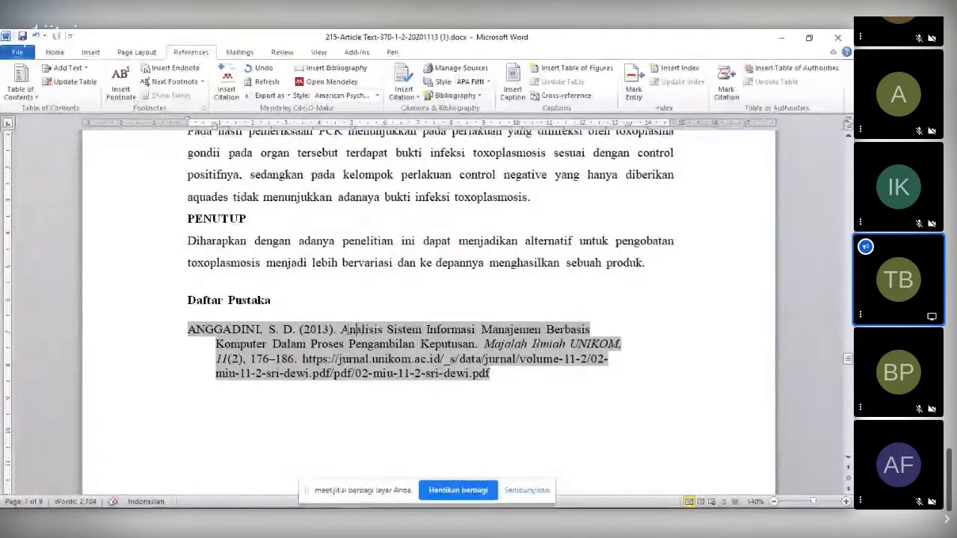
{"action": "left_click_drag", "start_coordinate": [342, 329], "coordinate": [347, 344]}
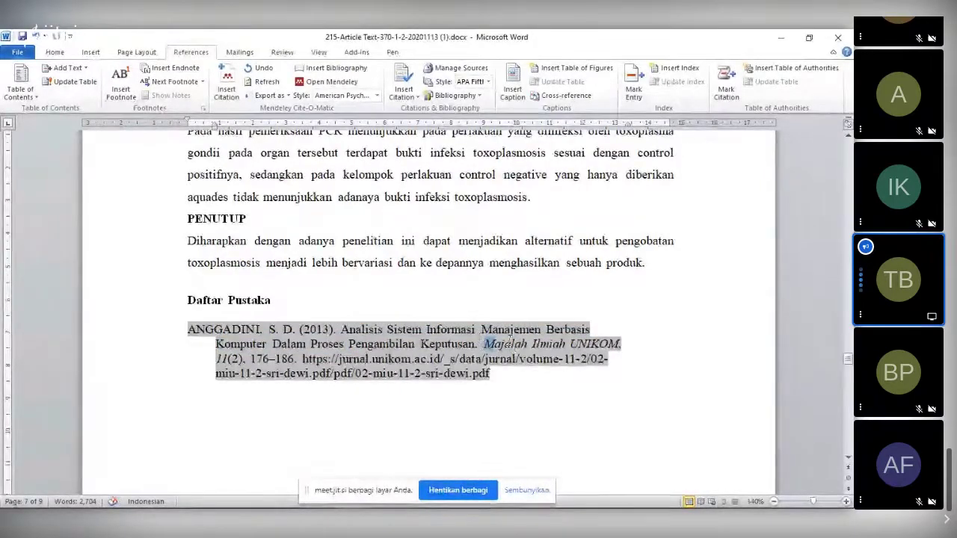
{"action": "left_click_drag", "start_coordinate": [509, 342], "coordinate": [603, 348]}
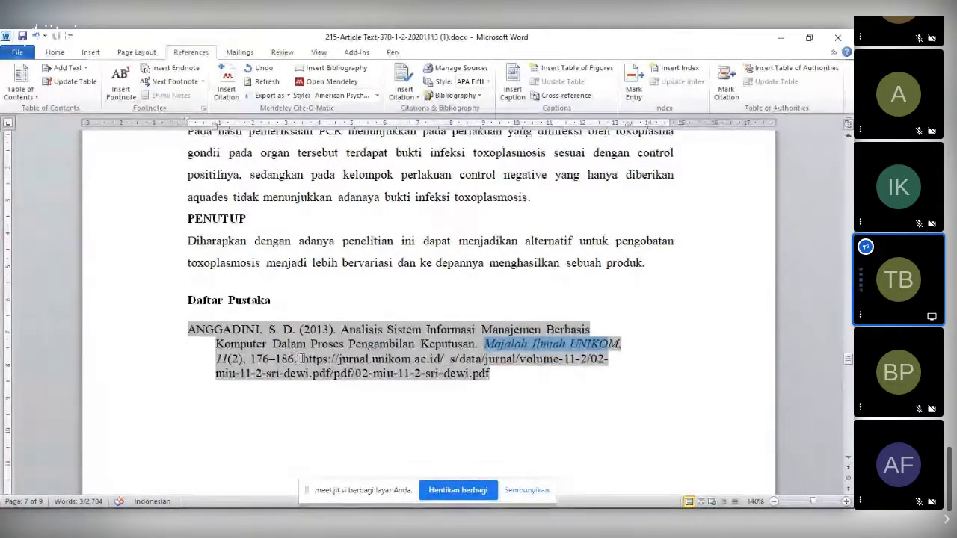
{"action": "left_click", "coordinate": [306, 358]}
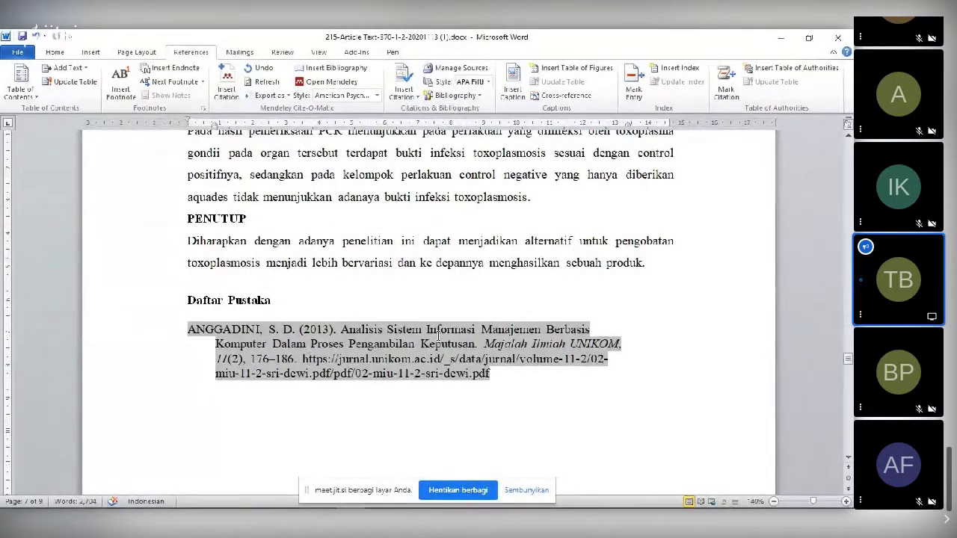
{"action": "left_click", "coordinate": [460, 266]}
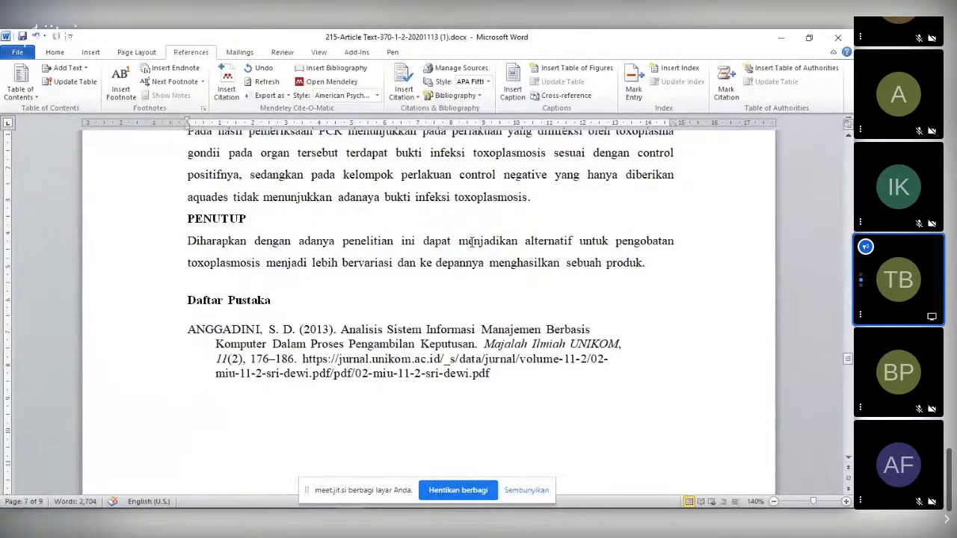
{"action": "triple_click", "coordinate": [257, 340]}
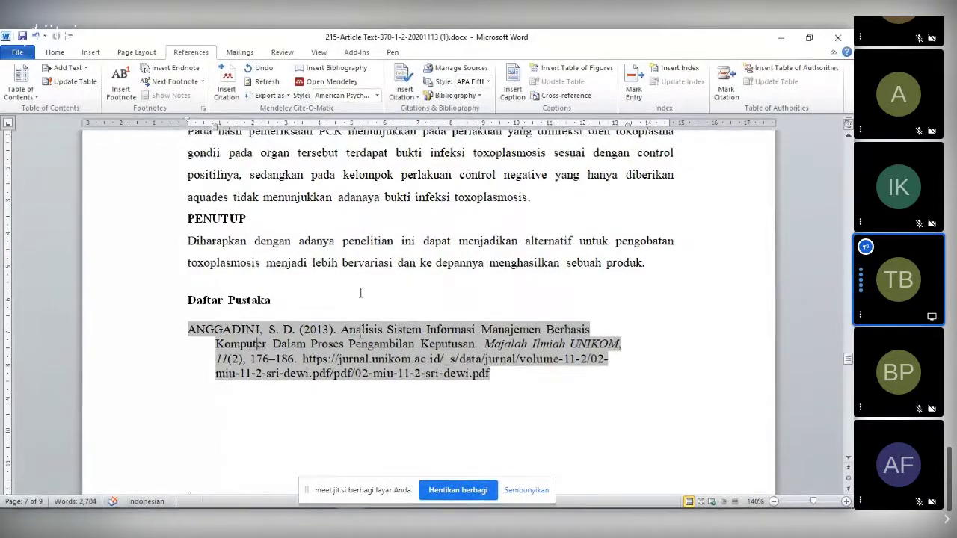
- Click through the Anurogo, Alberts, Castro and Bayat reference entries
{"action": "scroll", "coordinate": [360, 292], "scroll_direction": "down", "scroll_amount": 6}
{"action": "left_click", "coordinate": [219, 288]}
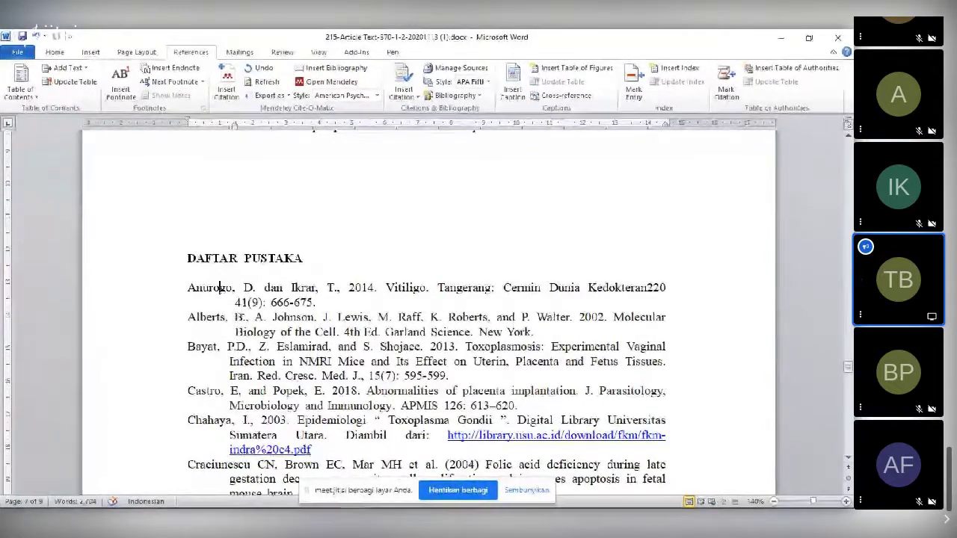
{"action": "left_click", "coordinate": [302, 318]}
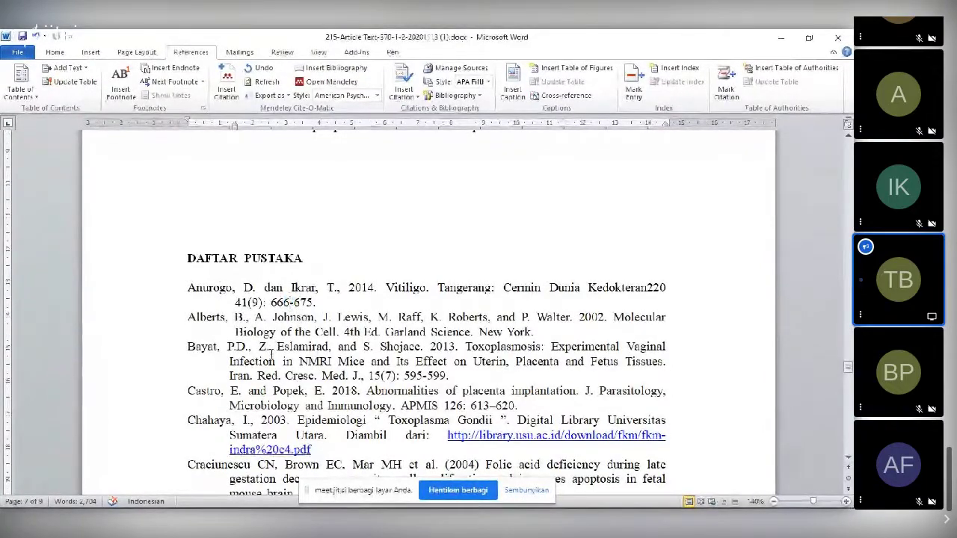
{"action": "left_click", "coordinate": [301, 390]}
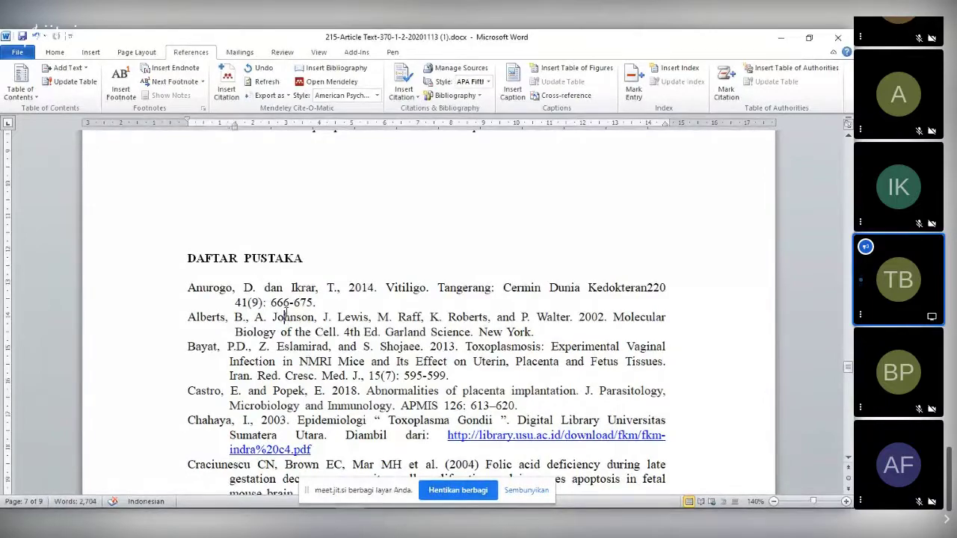
{"action": "left_click", "coordinate": [333, 287]}
{"action": "left_click", "coordinate": [294, 361]}
- Select the ANGGADINI reference, then scroll back up to the PENDAHULUAN citations
{"action": "scroll", "coordinate": [327, 364], "scroll_direction": "up", "scroll_amount": 6}
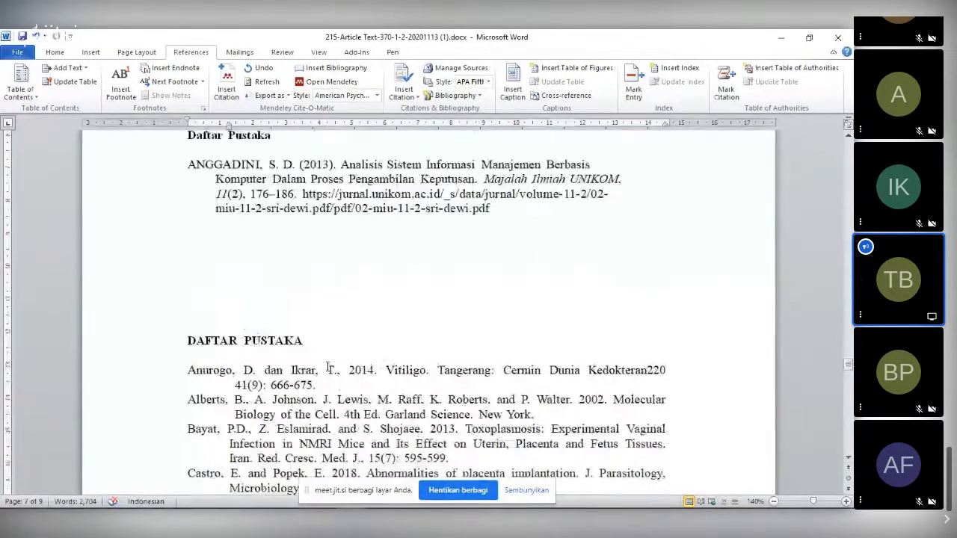
{"action": "triple_click", "coordinate": [349, 357]}
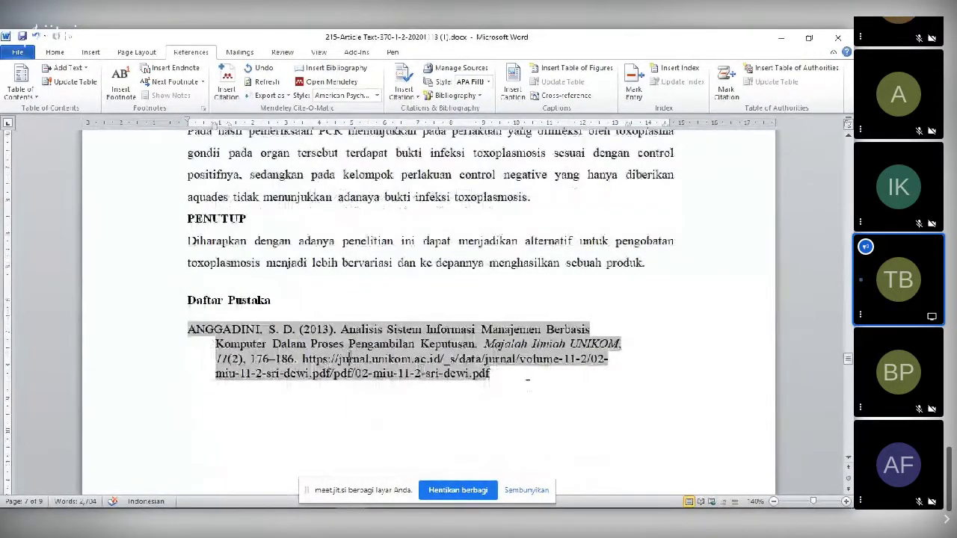
{"action": "scroll", "coordinate": [527, 380], "scroll_direction": "up", "scroll_amount": 7}
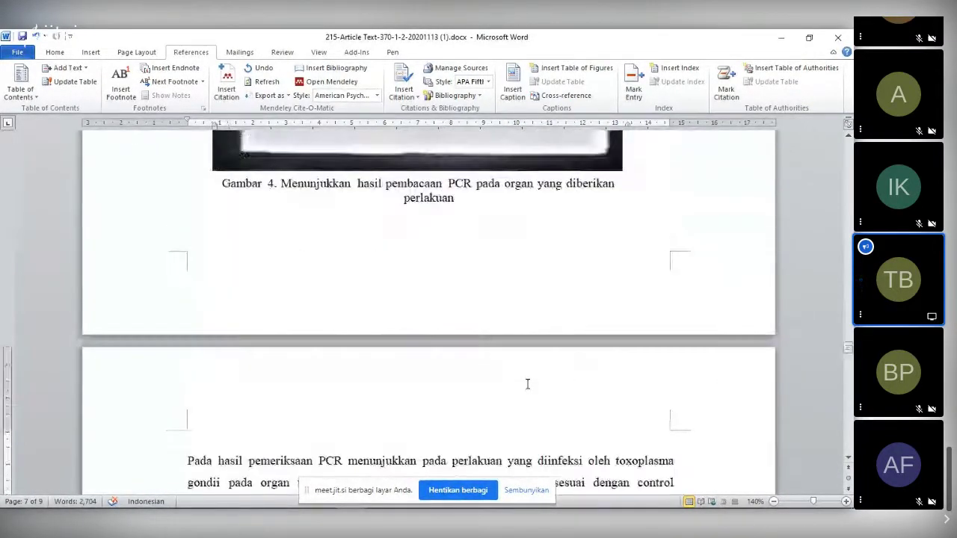
{"action": "scroll", "coordinate": [527, 384], "scroll_direction": "up", "scroll_amount": 10}
{"action": "left_click_drag", "start_coordinate": [848, 333], "coordinate": [746, 230]}
{"action": "scroll", "coordinate": [683, 274], "scroll_direction": "down", "scroll_amount": 8}
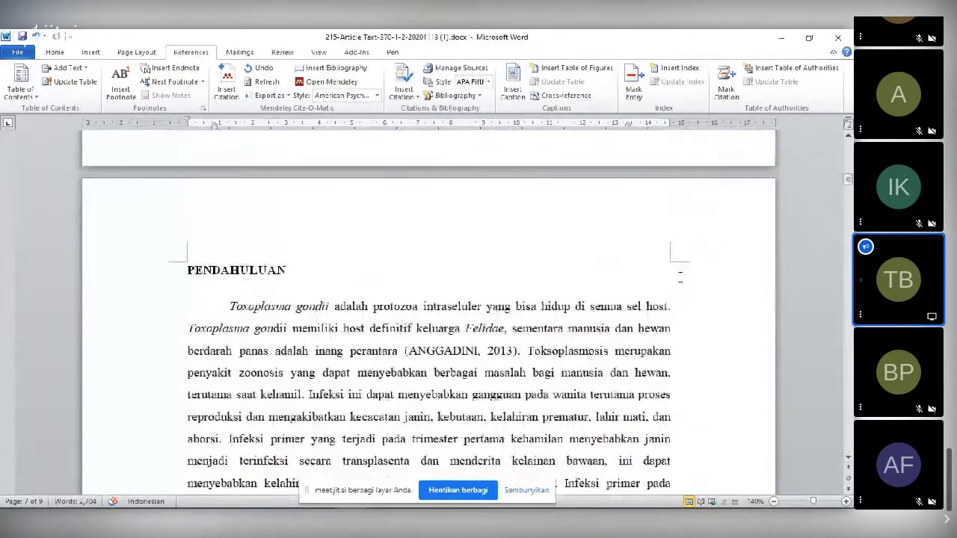
{"action": "left_click", "coordinate": [459, 226]}
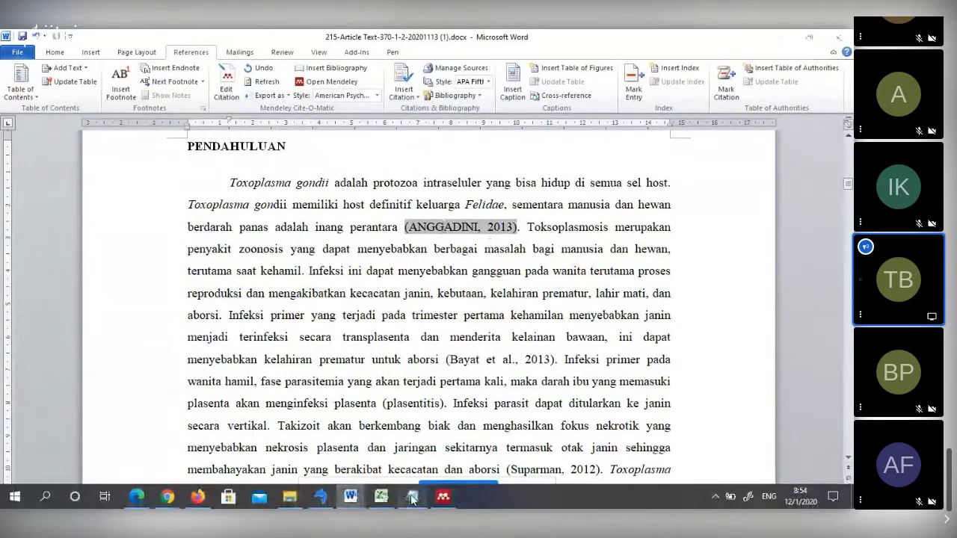
{"action": "key", "text": "alt+Tab"}
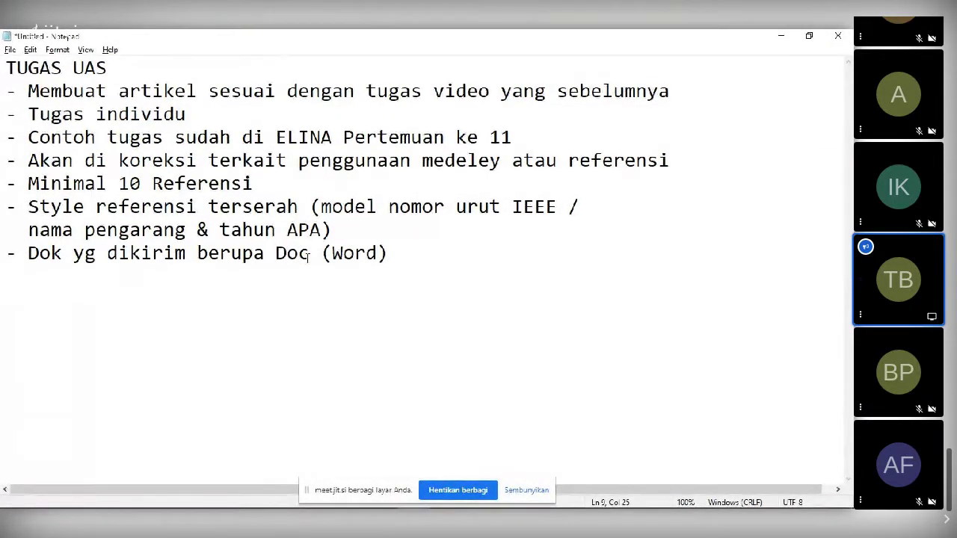
{"action": "key", "text": "alt+Tab"}
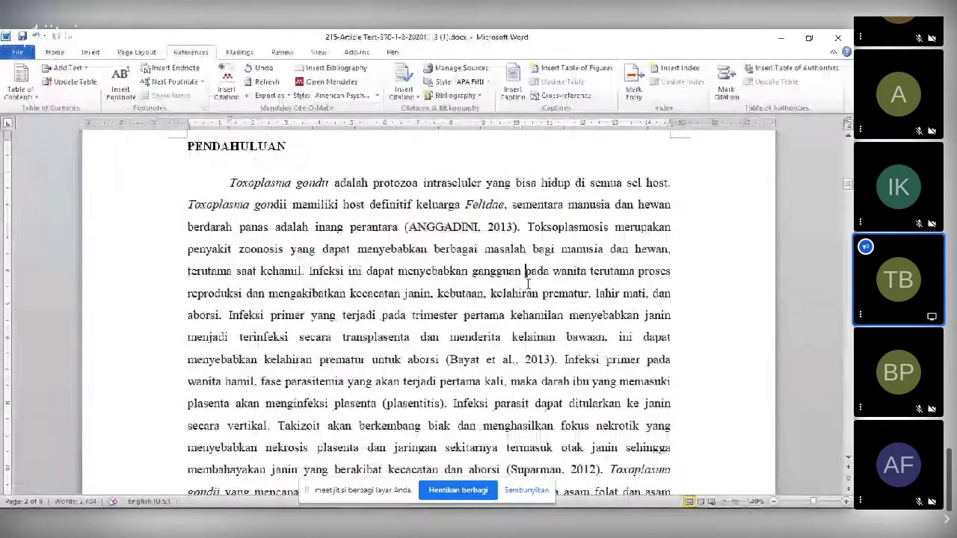
{"action": "left_click", "coordinate": [520, 278]}
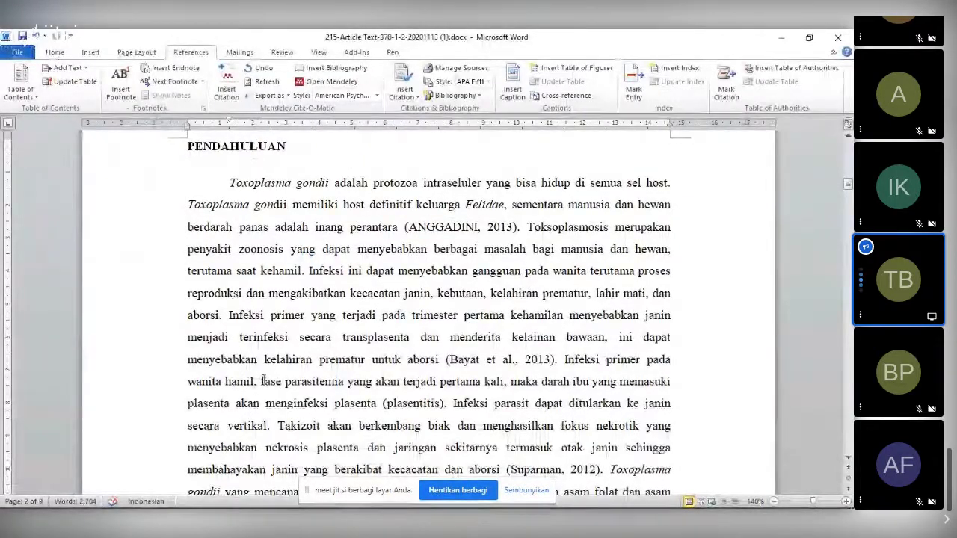
{"action": "mouse_move", "coordinate": [351, 495]}
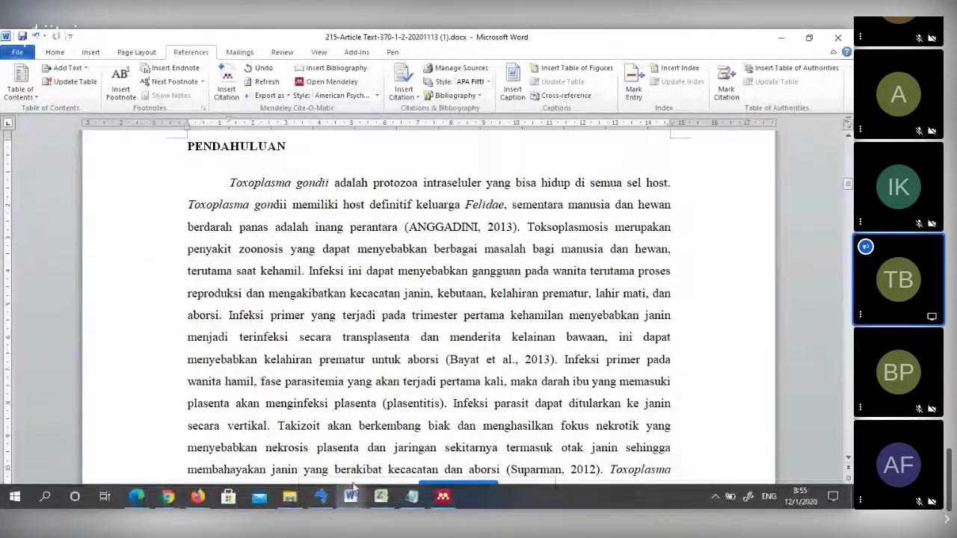
- Delete the (Bayat et al., 2013) citation from the Word introduction
{"action": "left_click", "coordinate": [442, 497]}
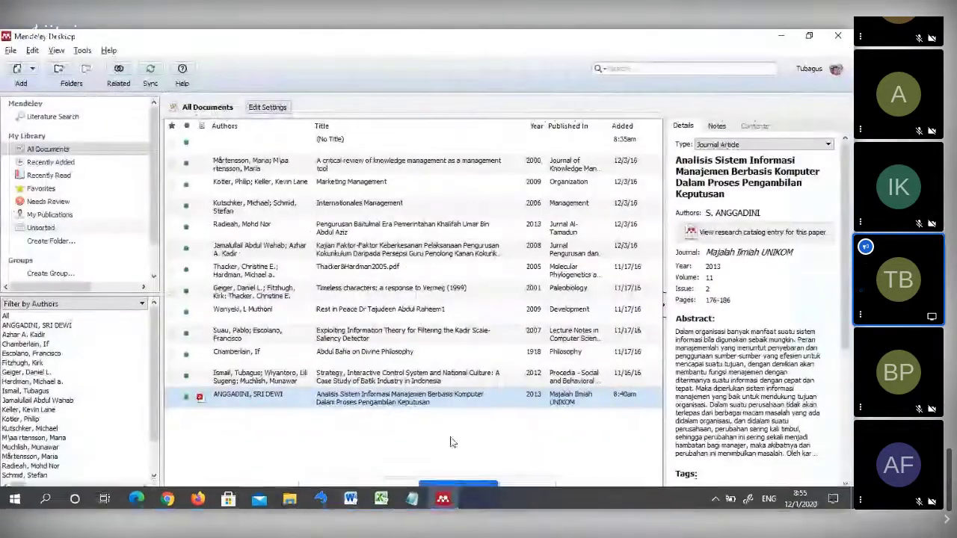
{"action": "key", "text": "alt+Tab"}
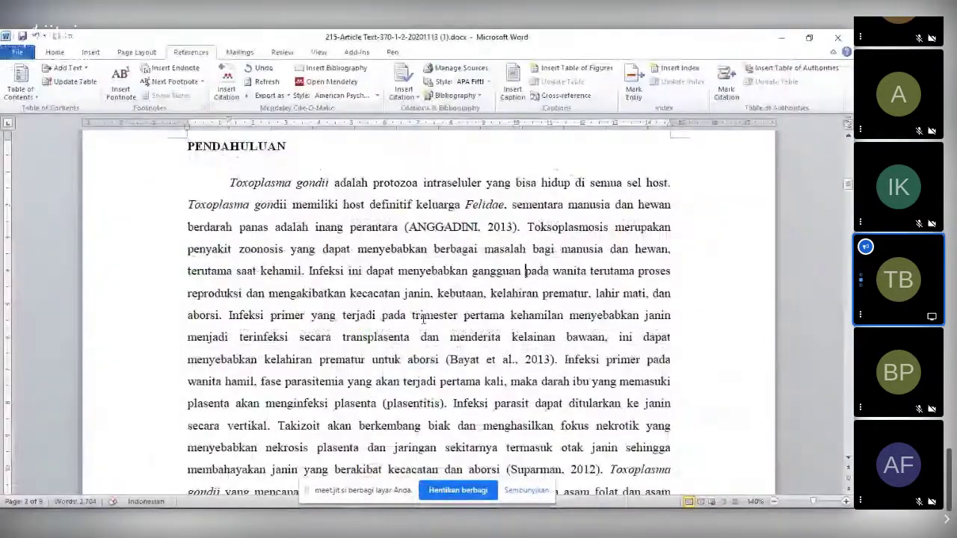
{"action": "left_click_drag", "start_coordinate": [472, 318], "coordinate": [555, 317]}
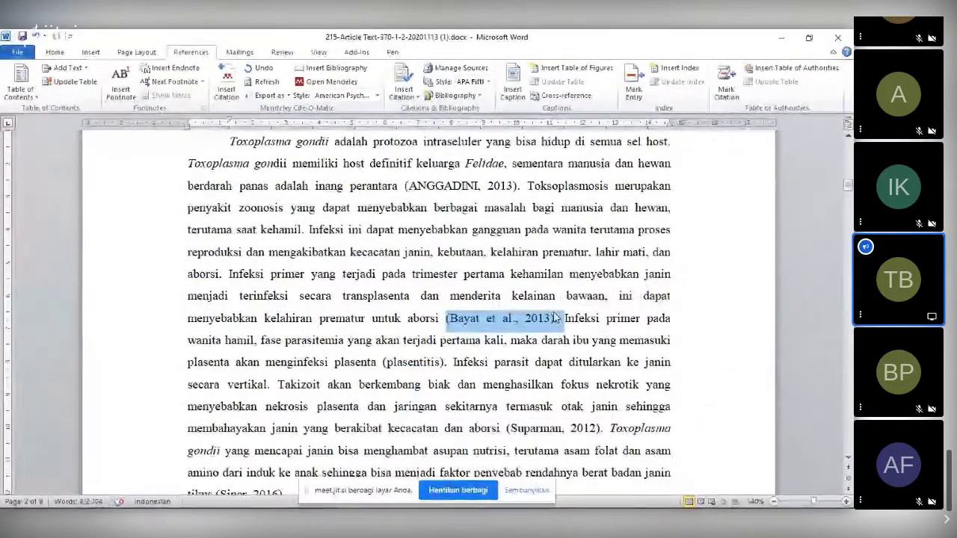
{"action": "key", "text": "BackSpace"}
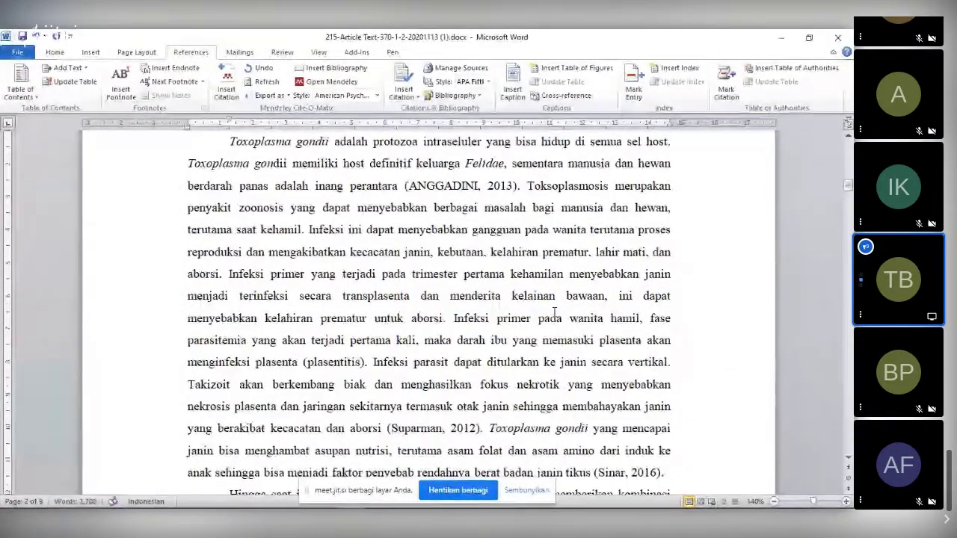
- Select the Pengurusan Baitulmal paper in the Mendeley library, then return to Word
{"action": "key", "text": "alt+Tab"}
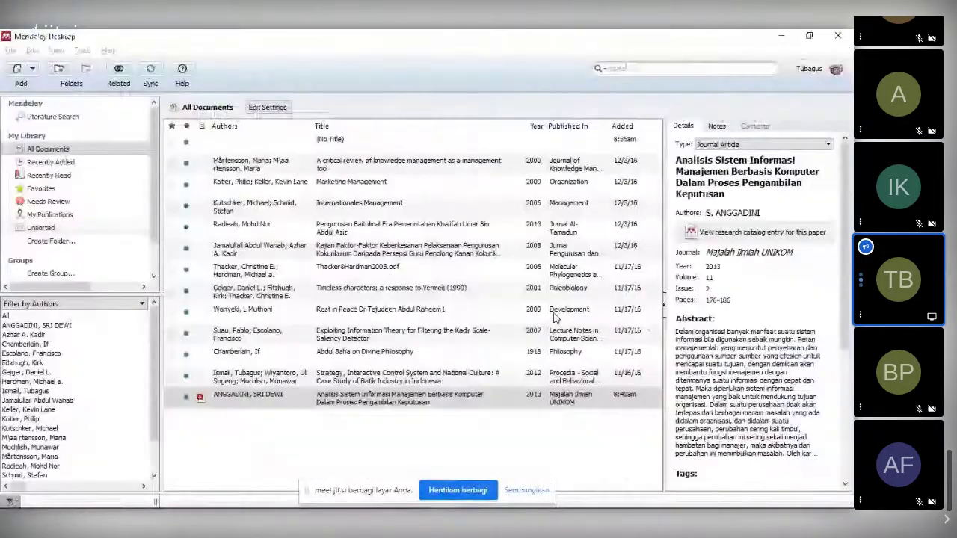
{"action": "left_click", "coordinate": [385, 227]}
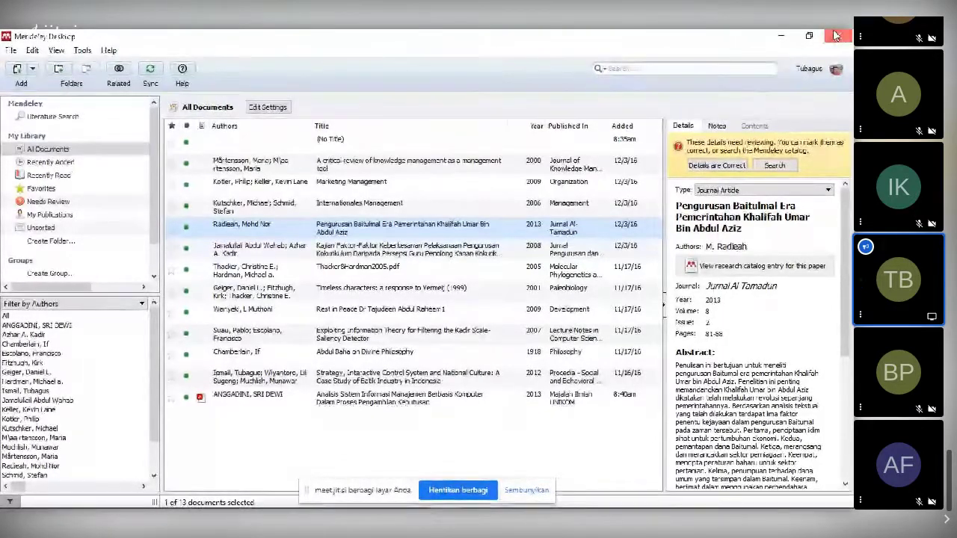
{"action": "key", "text": "alt+Tab"}
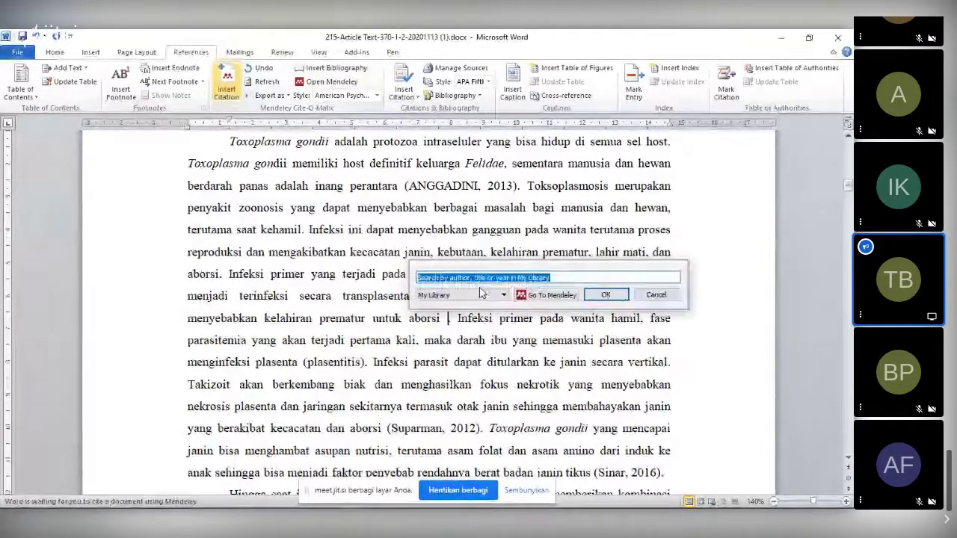
- Cite the Pengurusan Baitulmal paper from Mendeley after 'aborsi', inserting (Radieah, 2013)
{"action": "left_click", "coordinate": [530, 296]}
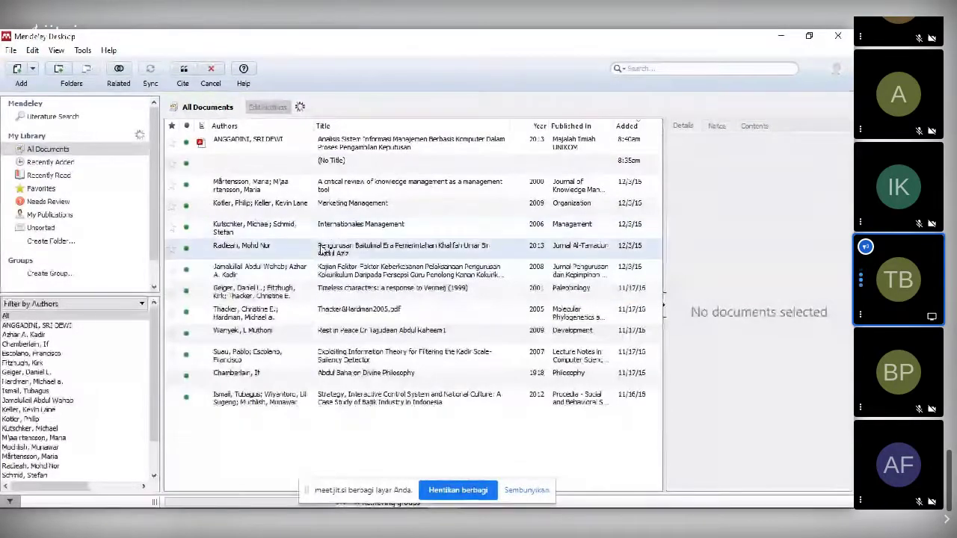
{"action": "left_click", "coordinate": [320, 256]}
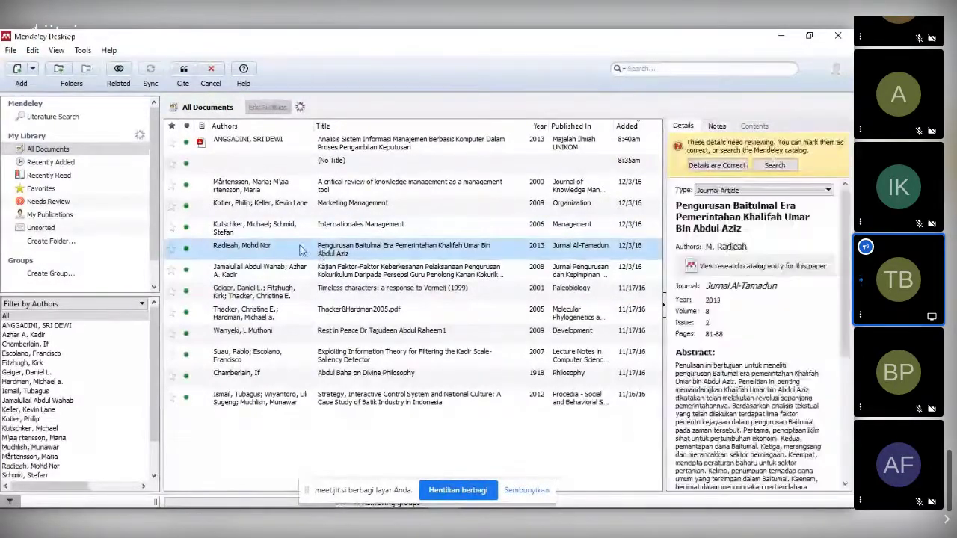
{"action": "left_click", "coordinate": [185, 72]}
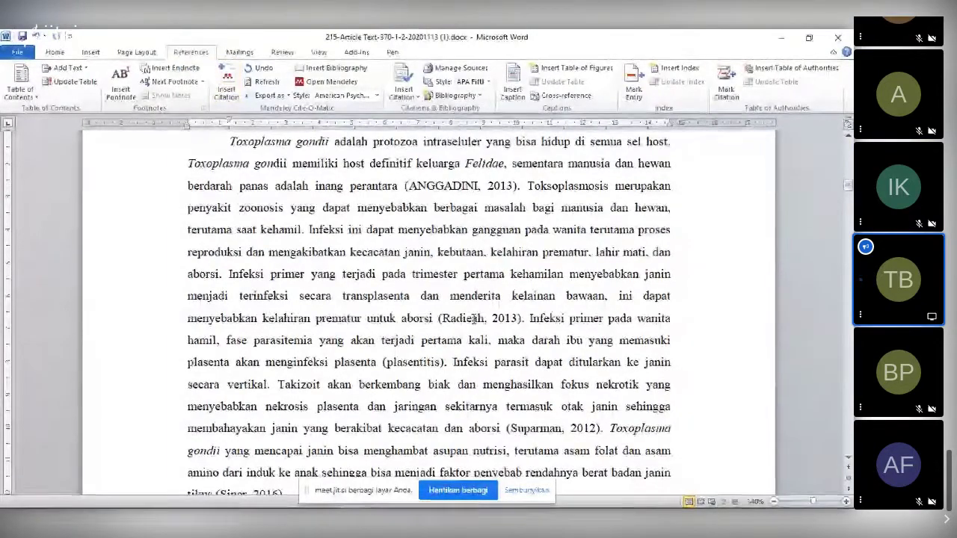
{"action": "left_click", "coordinate": [474, 318]}
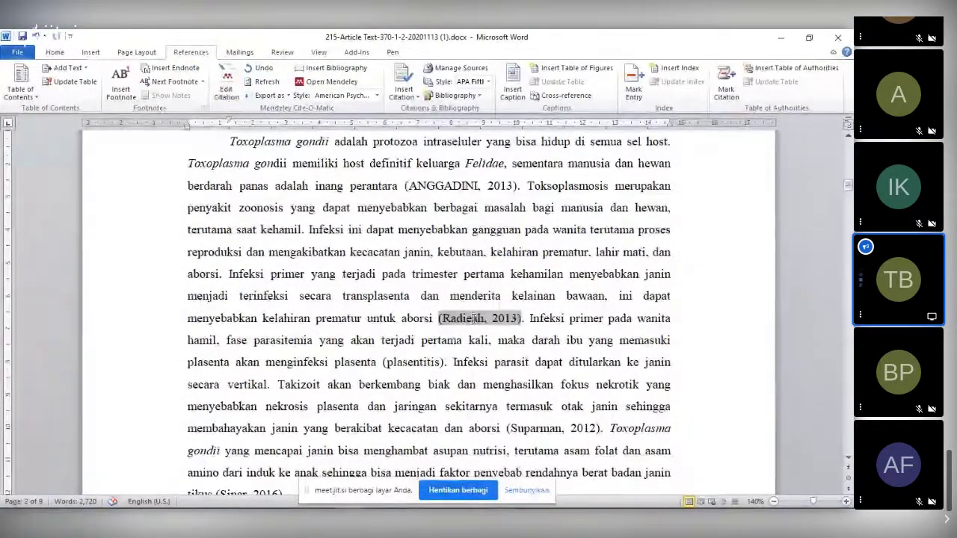
{"action": "left_click", "coordinate": [478, 294]}
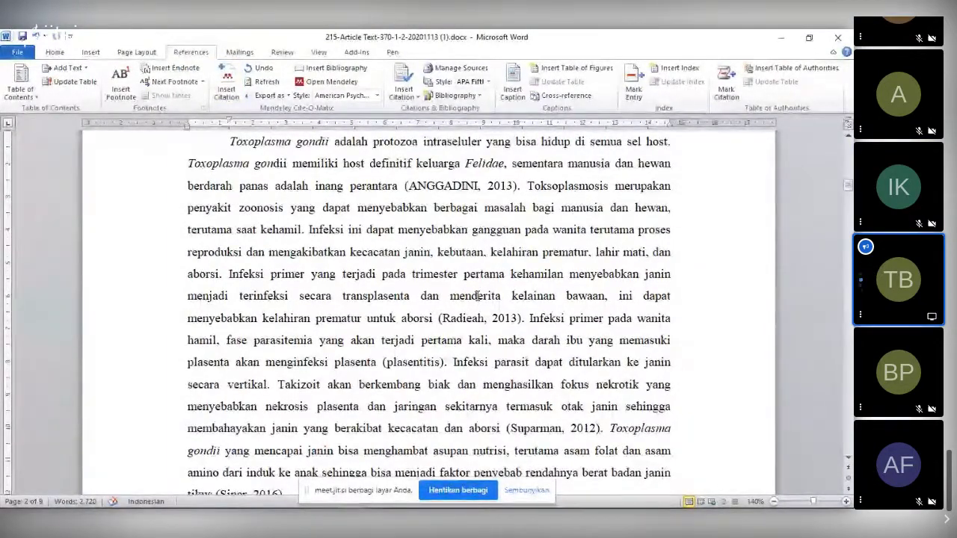
{"action": "scroll", "coordinate": [476, 296], "scroll_direction": "down", "scroll_amount": 10}
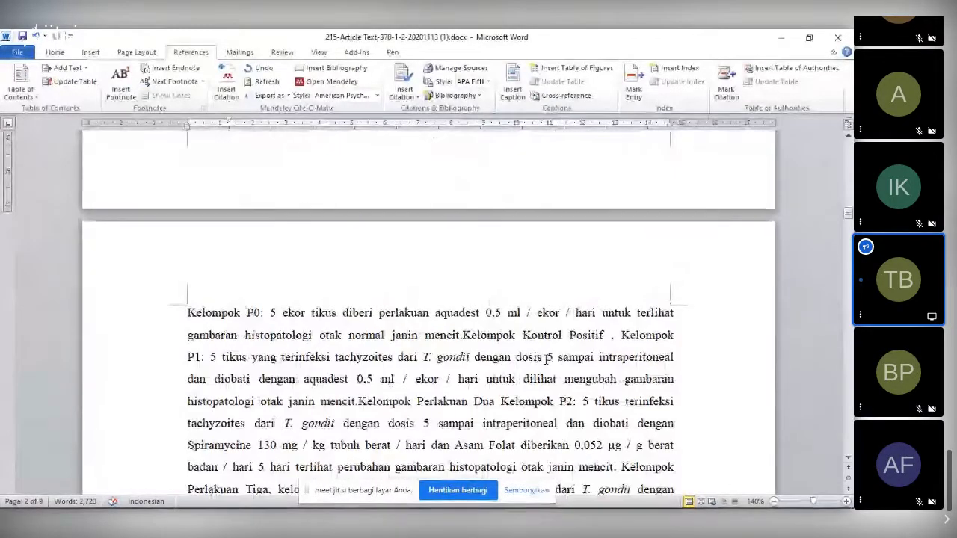
- Scroll down to Daftar Pustaka to see Radieah (2013) listed beneath the ANGGADINI entry
{"action": "scroll", "coordinate": [547, 359], "scroll_direction": "down", "scroll_amount": 15}
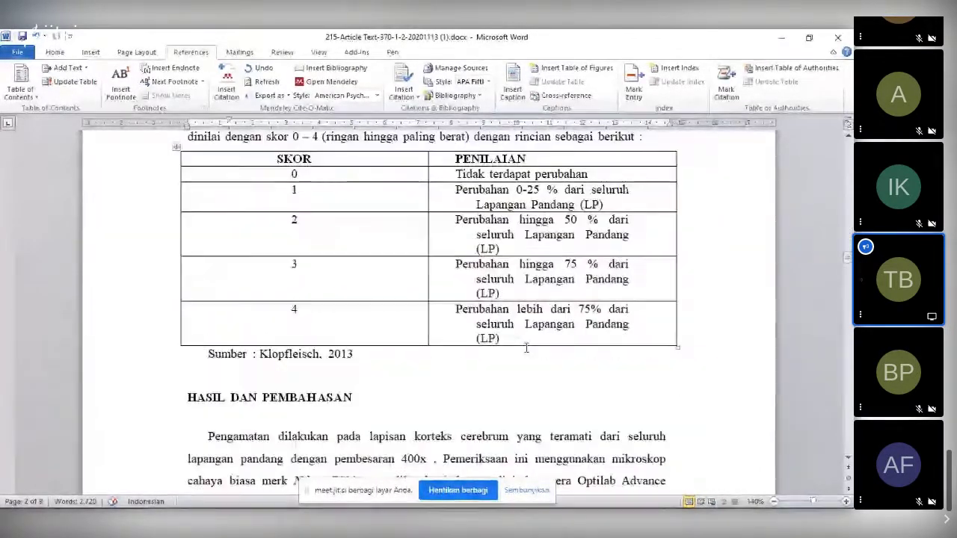
{"action": "scroll", "coordinate": [523, 346], "scroll_direction": "down", "scroll_amount": 8}
{"action": "scroll", "coordinate": [521, 346], "scroll_direction": "down", "scroll_amount": 15}
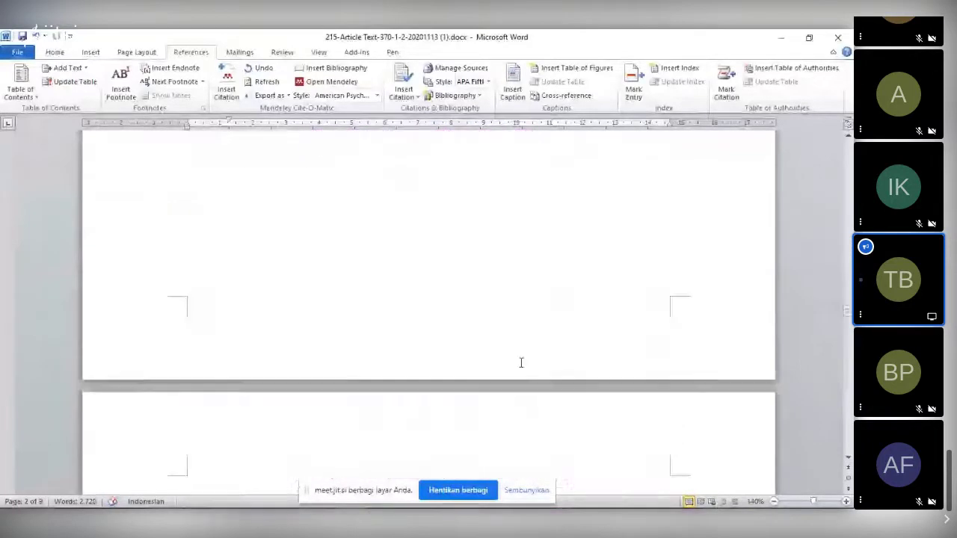
{"action": "scroll", "coordinate": [553, 362], "scroll_direction": "down", "scroll_amount": 15}
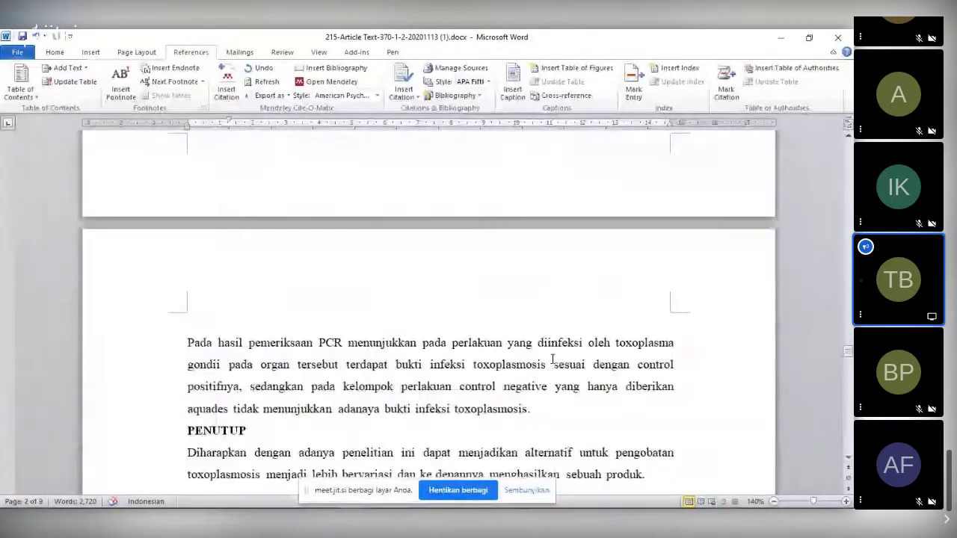
{"action": "scroll", "coordinate": [449, 370], "scroll_direction": "up", "scroll_amount": 3}
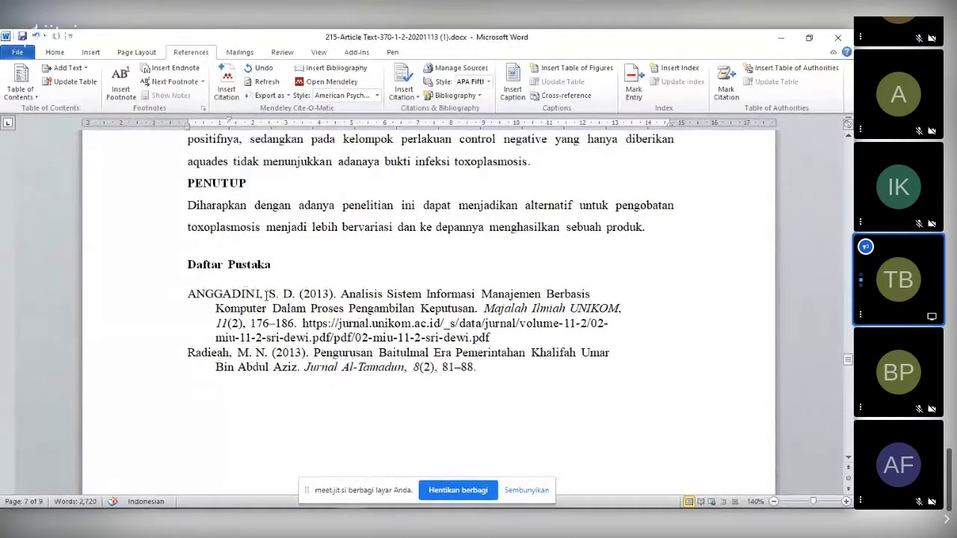
- Justify both Daftar Pustaka reference entries
{"action": "mouse_move", "coordinate": [243, 294]}
{"action": "left_mouse_down"}
{"action": "mouse_move", "coordinate": [247, 333]}
{"action": "mouse_move", "coordinate": [239, 308]}
{"action": "mouse_move", "coordinate": [459, 383]}
{"action": "mouse_move", "coordinate": [476, 365]}
{"action": "left_mouse_up"}
{"action": "key", "text": "ctrl+c"}
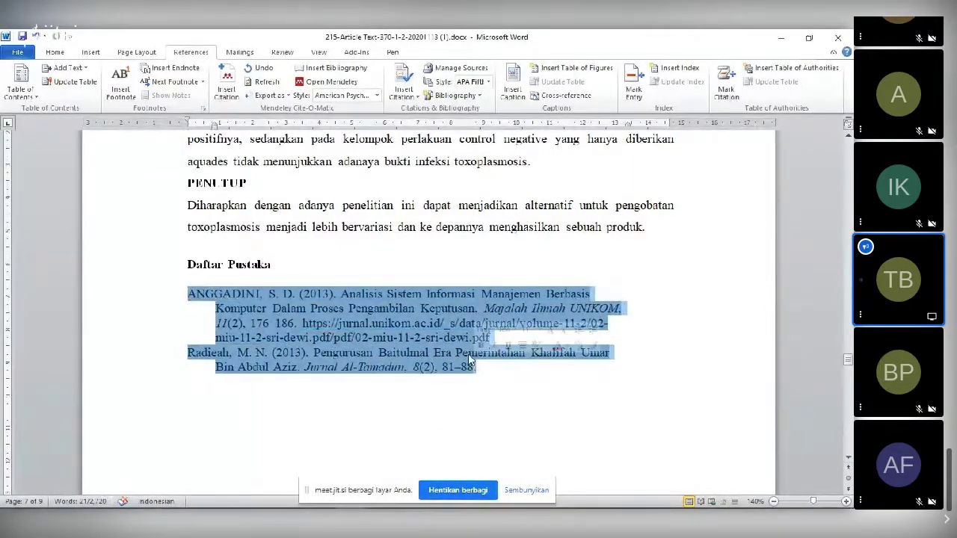
{"action": "left_click", "coordinate": [58, 53]}
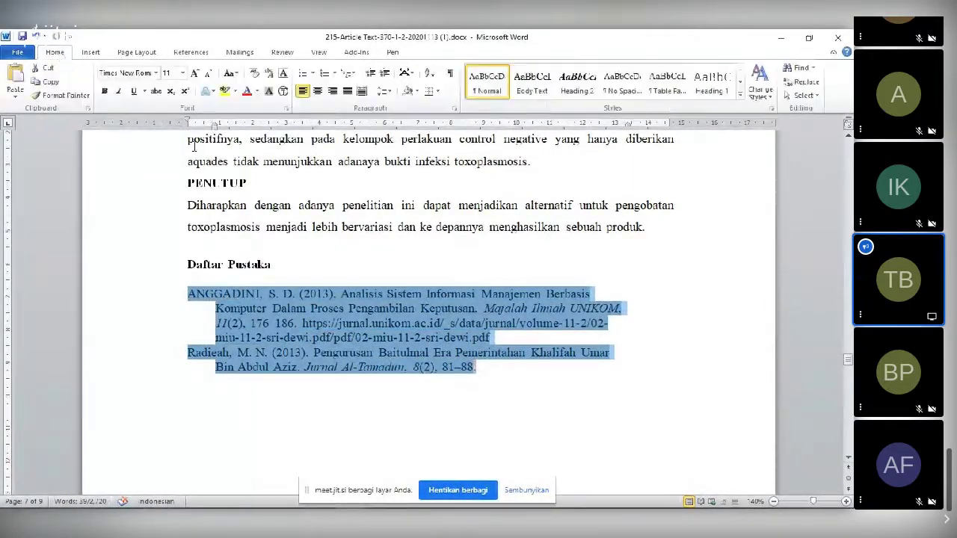
{"action": "left_click", "coordinate": [348, 97]}
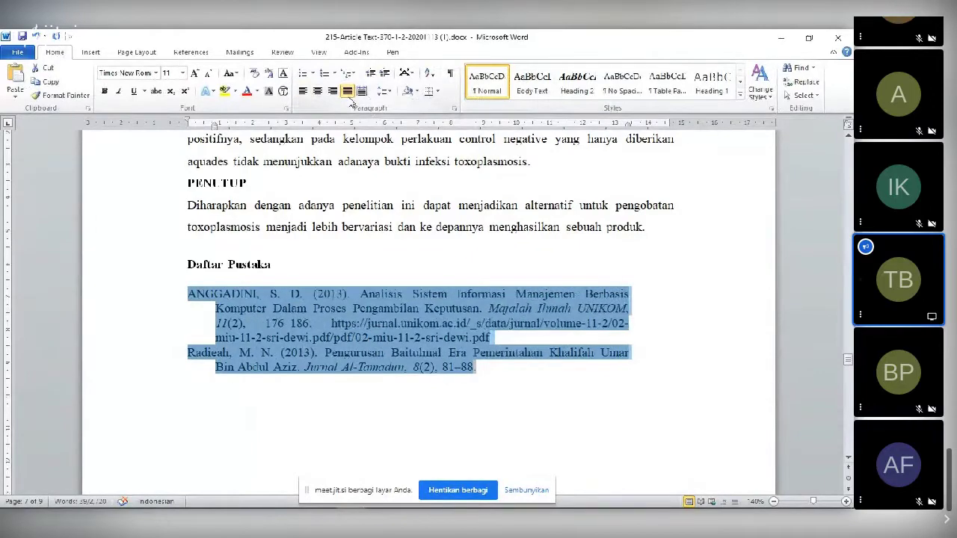
{"action": "left_click", "coordinate": [394, 337]}
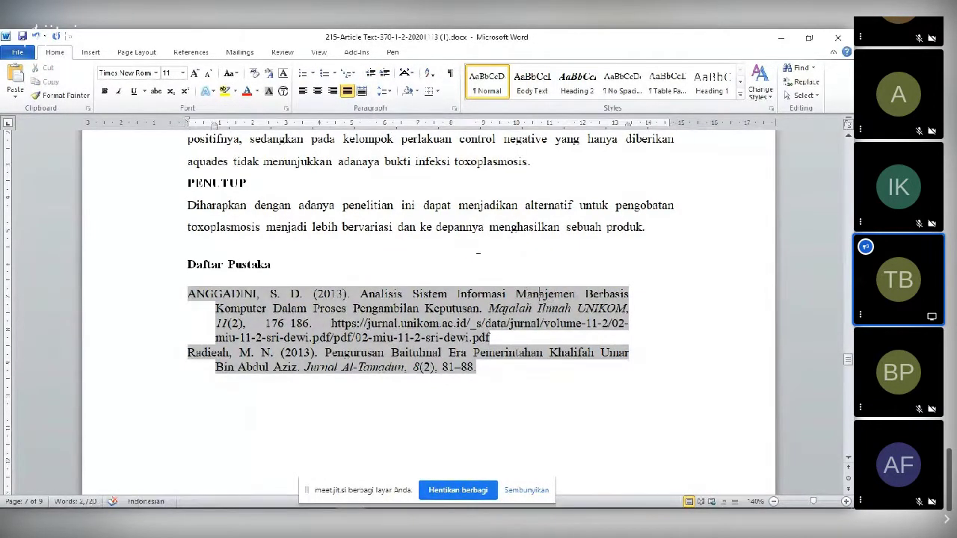
- Widen the two references' right indent out to the text margin
{"action": "left_click", "coordinate": [472, 352]}
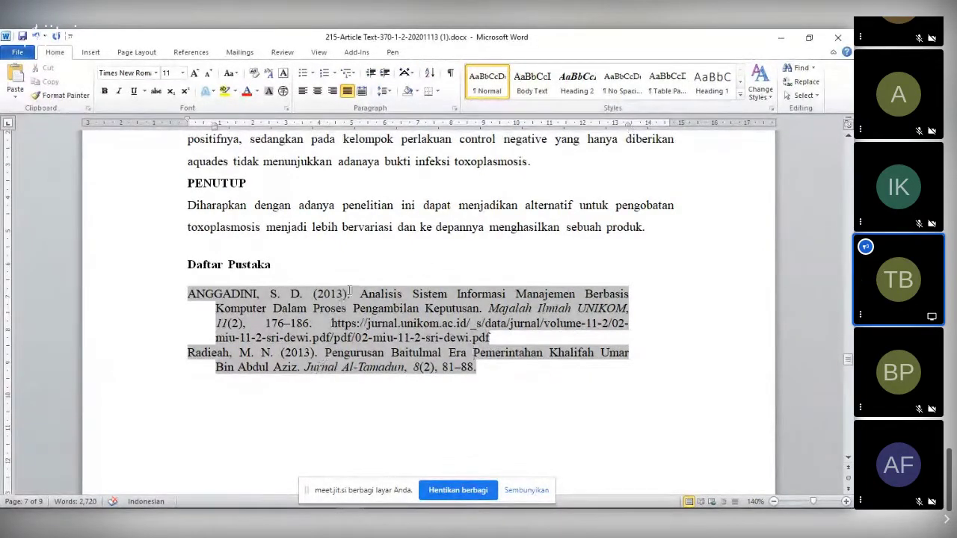
{"action": "left_click_drag", "start_coordinate": [348, 294], "coordinate": [402, 367]}
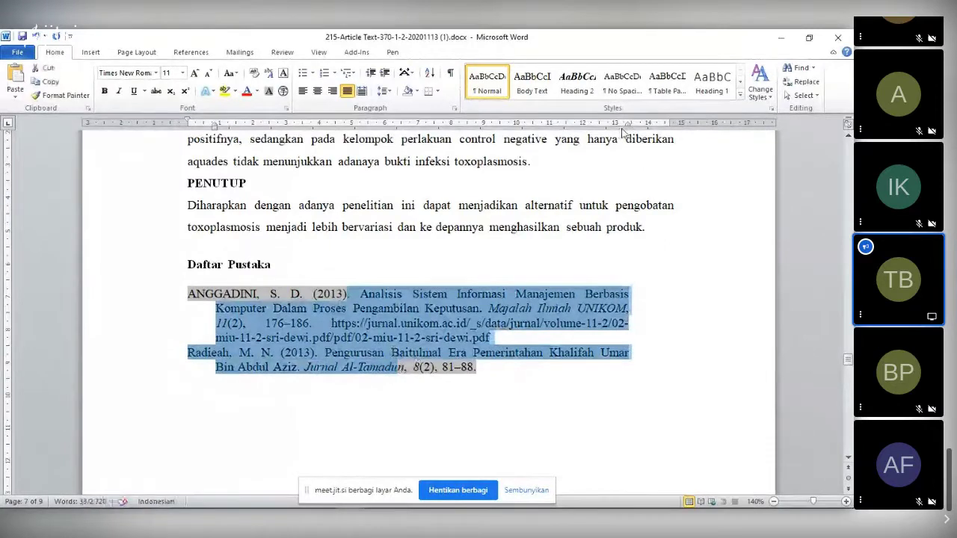
{"action": "left_click_drag", "start_coordinate": [633, 124], "coordinate": [639, 126]}
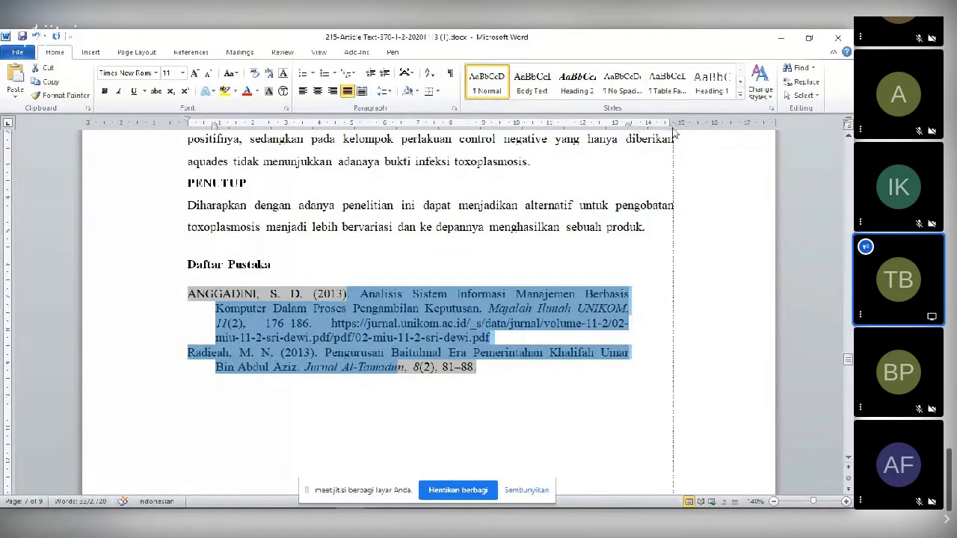
{"action": "left_click_drag", "start_coordinate": [671, 136], "coordinate": [671, 132]}
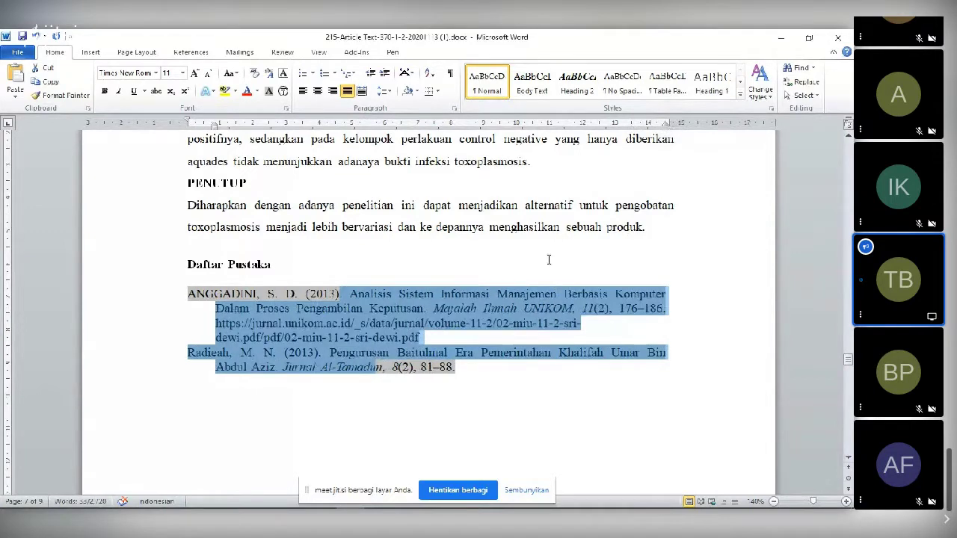
{"action": "left_click", "coordinate": [294, 272]}
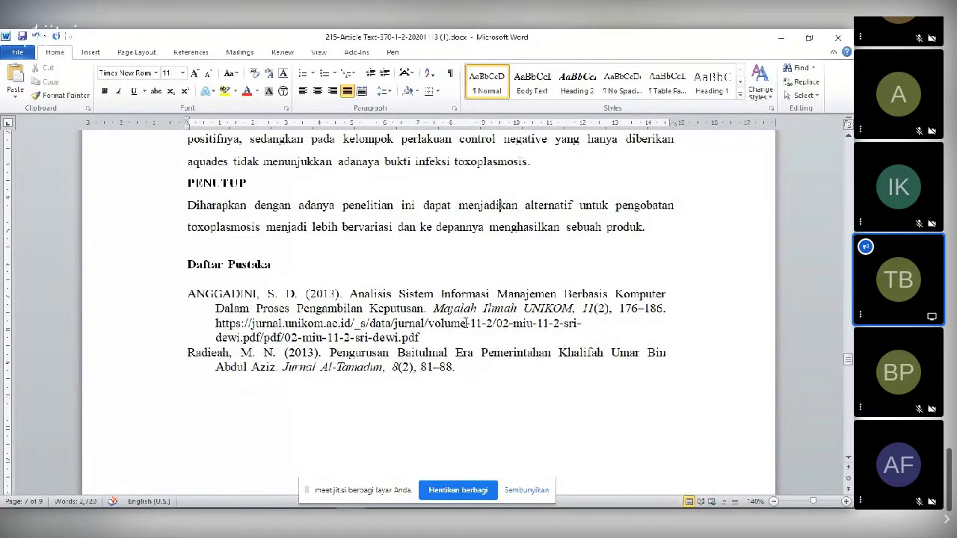
- Select the Marketing Management entry in the Mendeley library
{"action": "scroll", "coordinate": [464, 322], "scroll_direction": "up", "scroll_amount": 4}
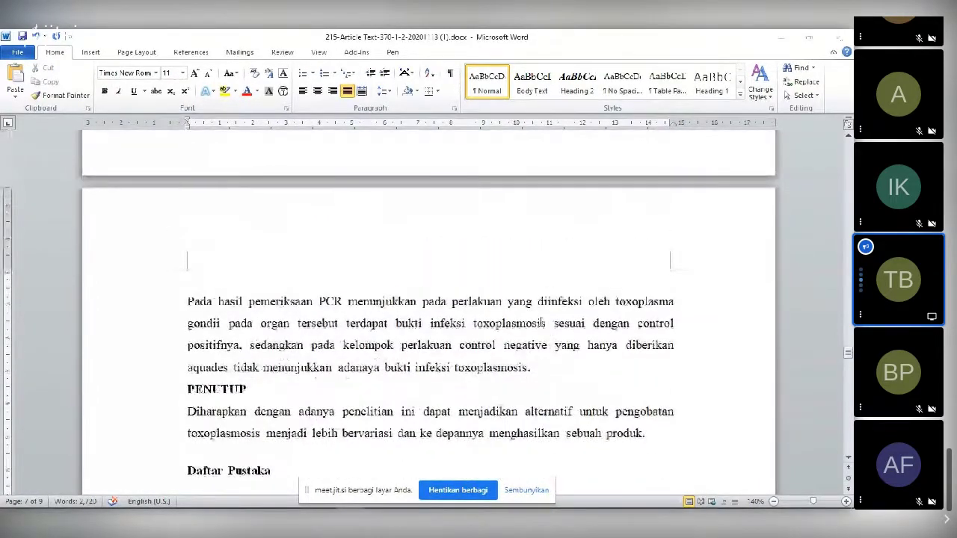
{"action": "key", "text": "alt+Tab"}
{"action": "key", "text": "alt+Tab"}
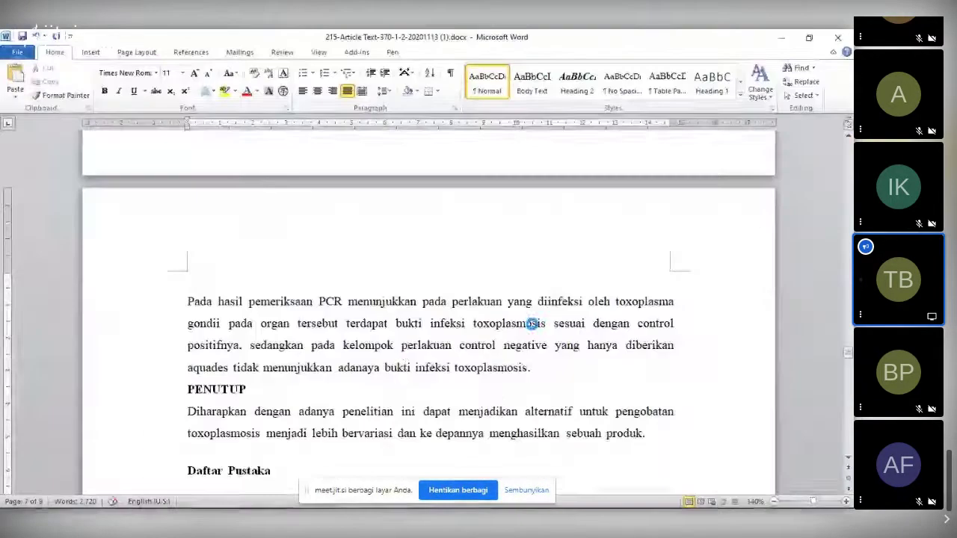
{"action": "key", "text": "ctrl+v"}
{"action": "scroll", "coordinate": [238, 295], "scroll_direction": "down", "scroll_amount": 2}
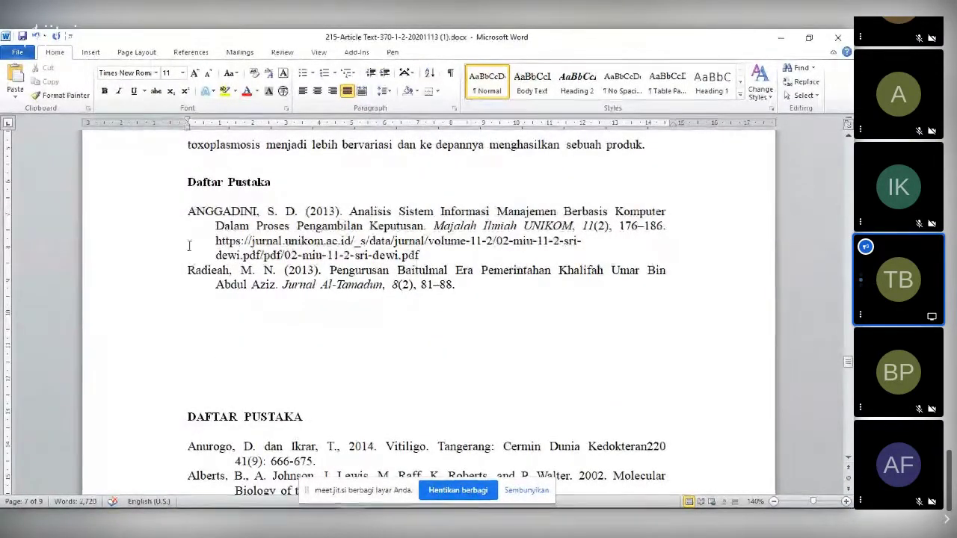
{"action": "key", "text": "alt+Tab"}
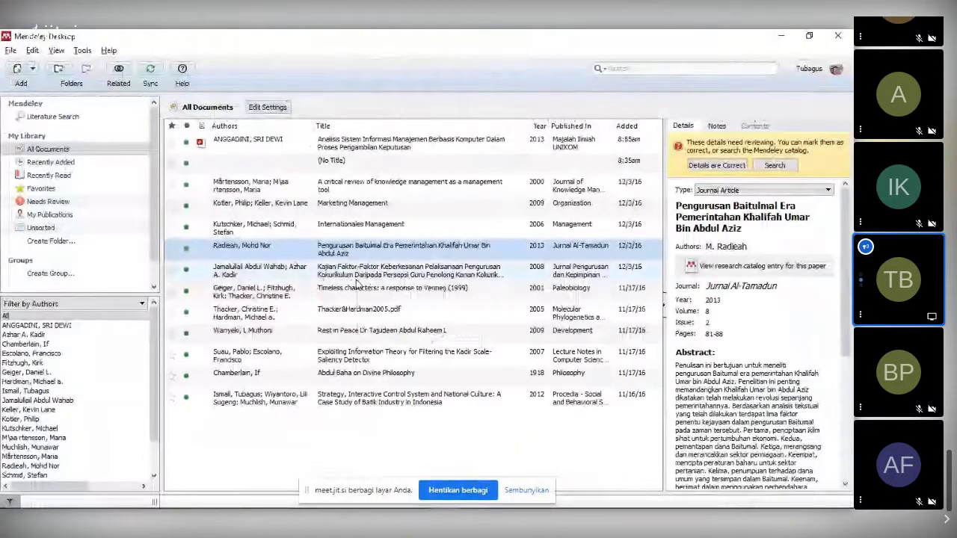
{"action": "left_click", "coordinate": [354, 212]}
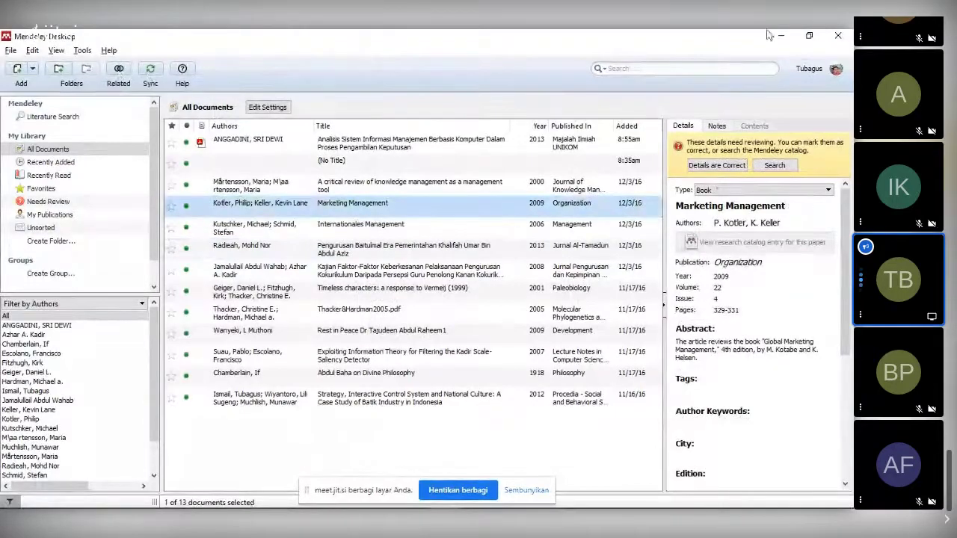
{"action": "key", "text": "alt+Tab"}
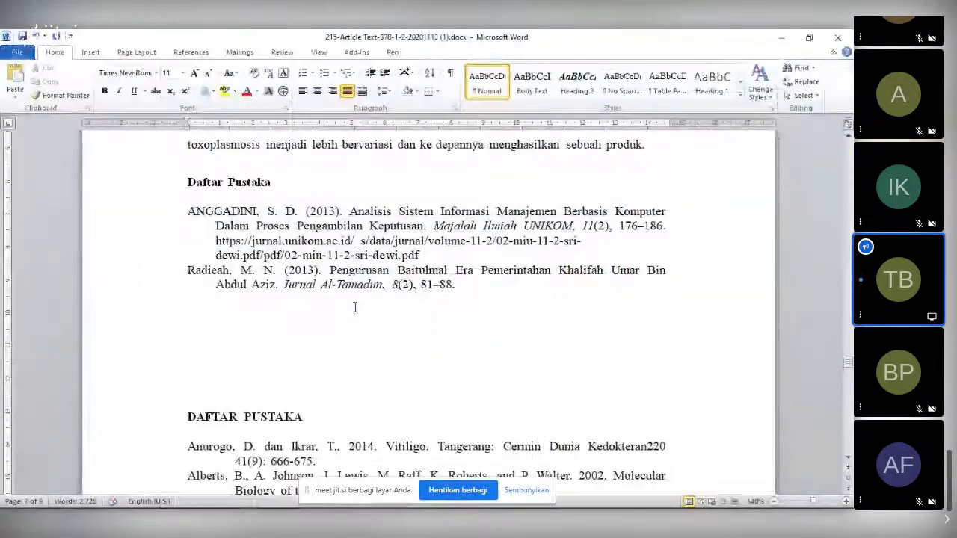
- Place the cursor at the end of the PCR results paragraph after 'toxoplasmosis.'
{"action": "scroll", "coordinate": [373, 288], "scroll_direction": "up", "scroll_amount": 15}
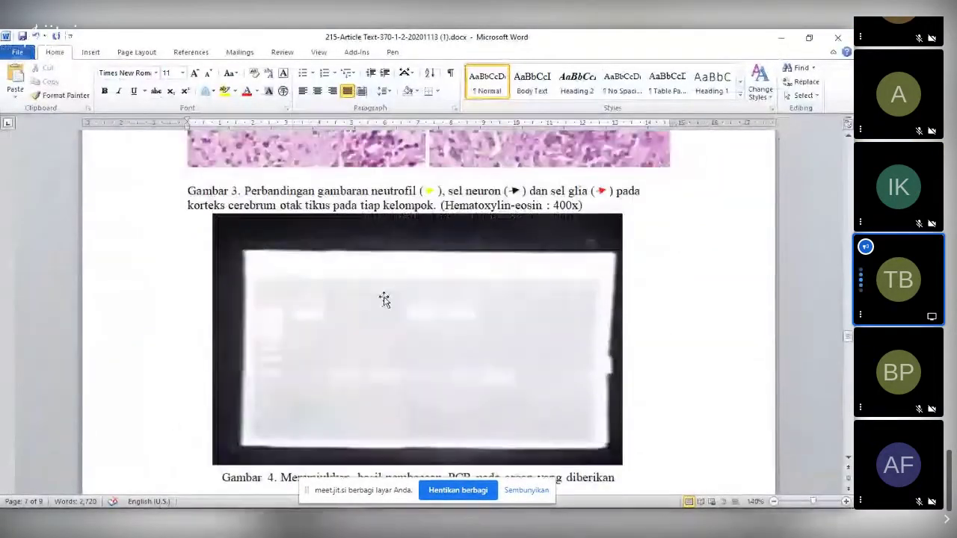
{"action": "scroll", "coordinate": [384, 299], "scroll_direction": "down", "scroll_amount": 5}
{"action": "scroll", "coordinate": [387, 309], "scroll_direction": "down", "scroll_amount": 5}
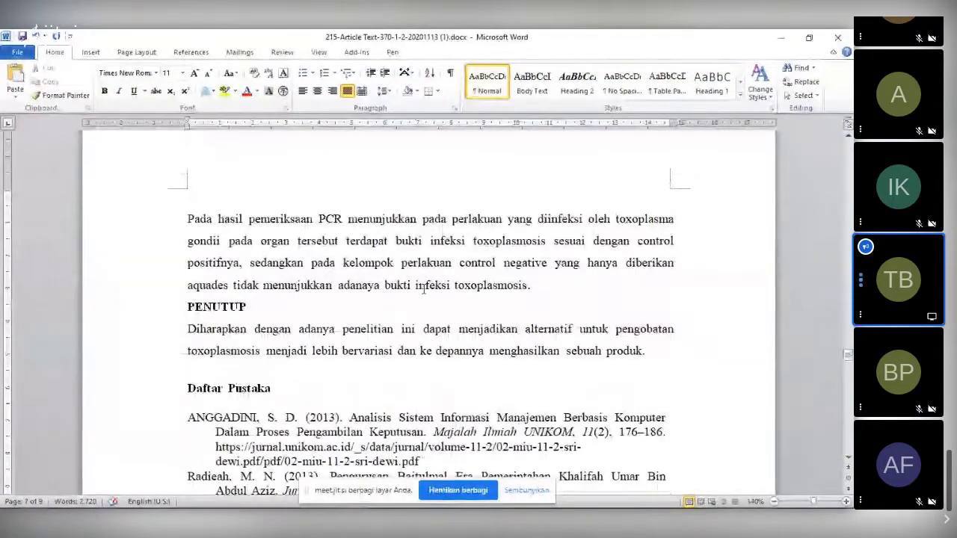
{"action": "left_click", "coordinate": [542, 286]}
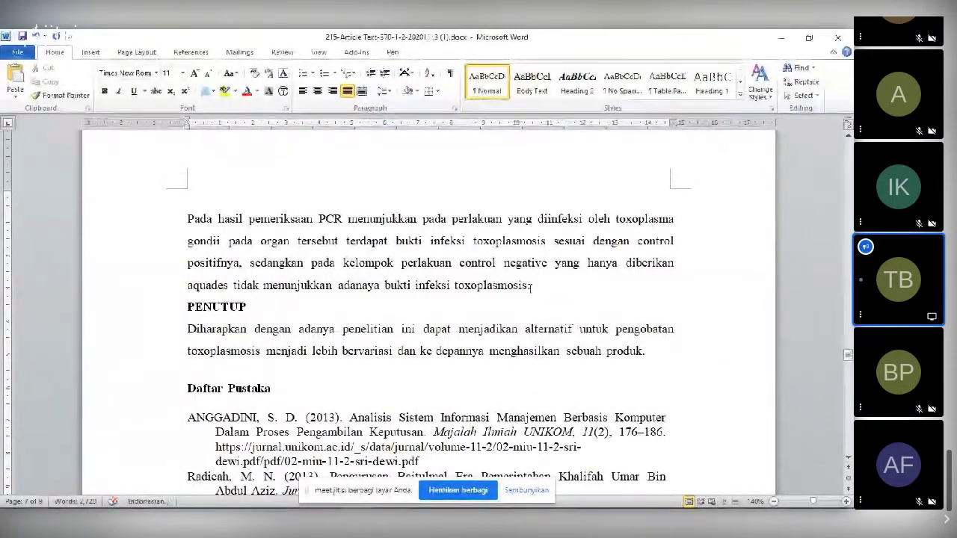
{"action": "scroll", "coordinate": [594, 308], "scroll_direction": "down", "scroll_amount": 2}
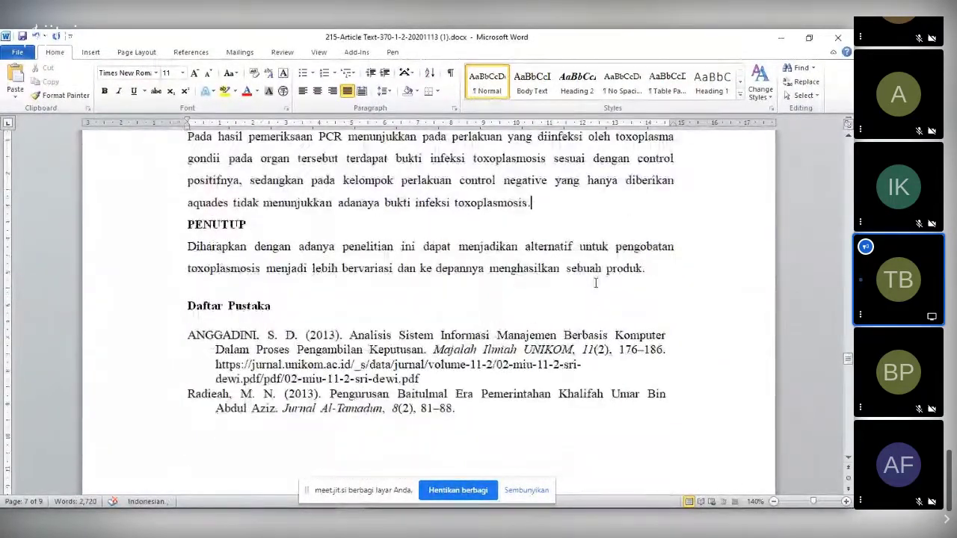
- Start a Mendeley citation at the cursor via Insert Citation and go to the Mendeley library
{"action": "left_click", "coordinate": [191, 52]}
{"action": "left_click", "coordinate": [226, 84]}
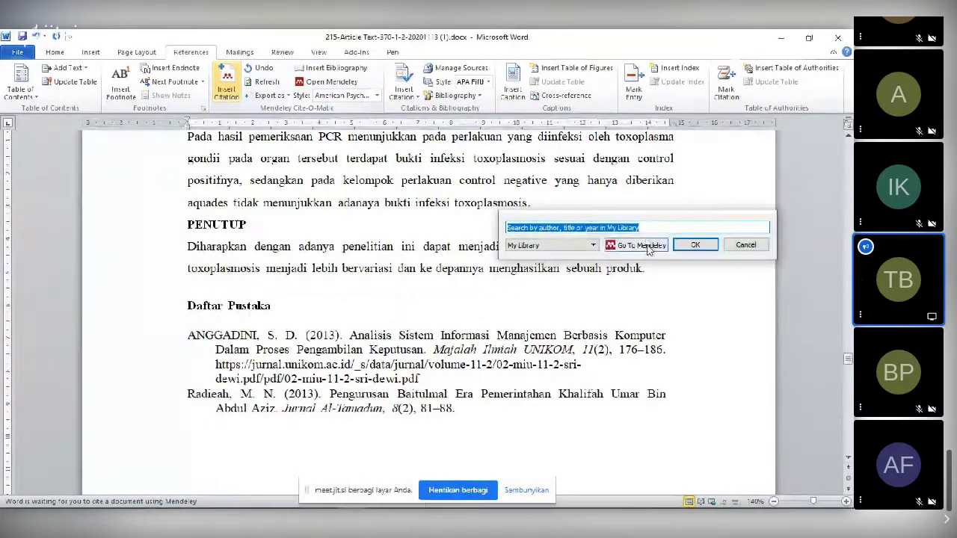
{"action": "left_click", "coordinate": [647, 246]}
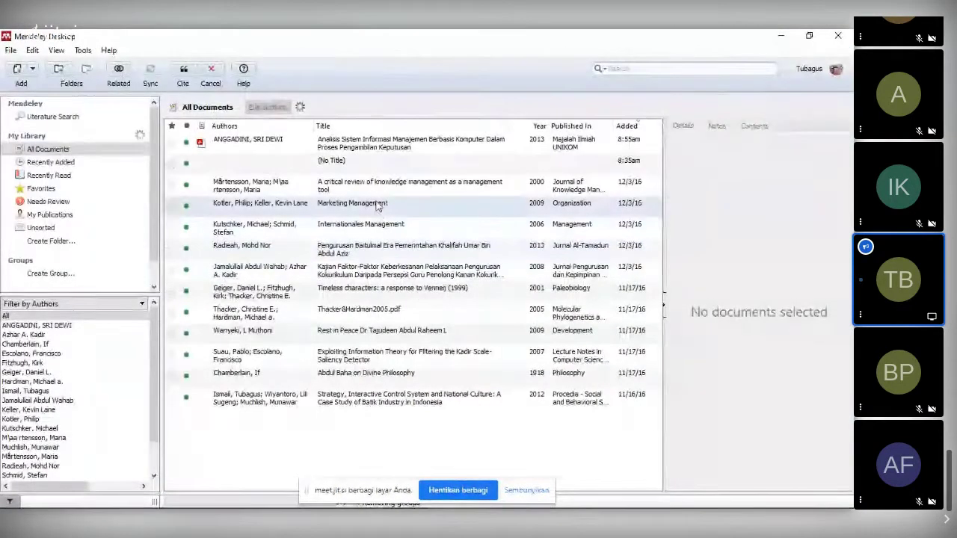
- Cite Kotler and Keller's Marketing Management, adding (Kotler & Keller, 2009)
{"action": "left_click", "coordinate": [238, 207]}
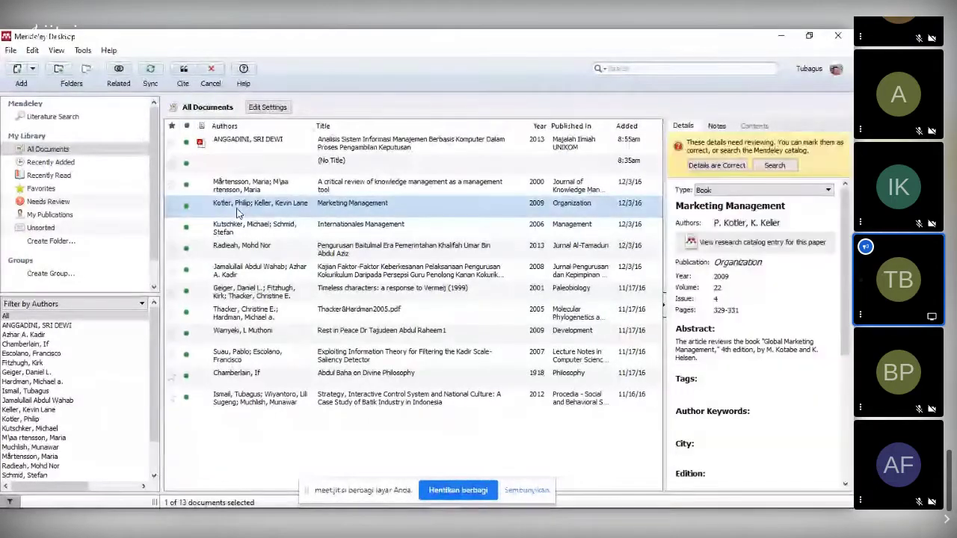
{"action": "left_click", "coordinate": [183, 68]}
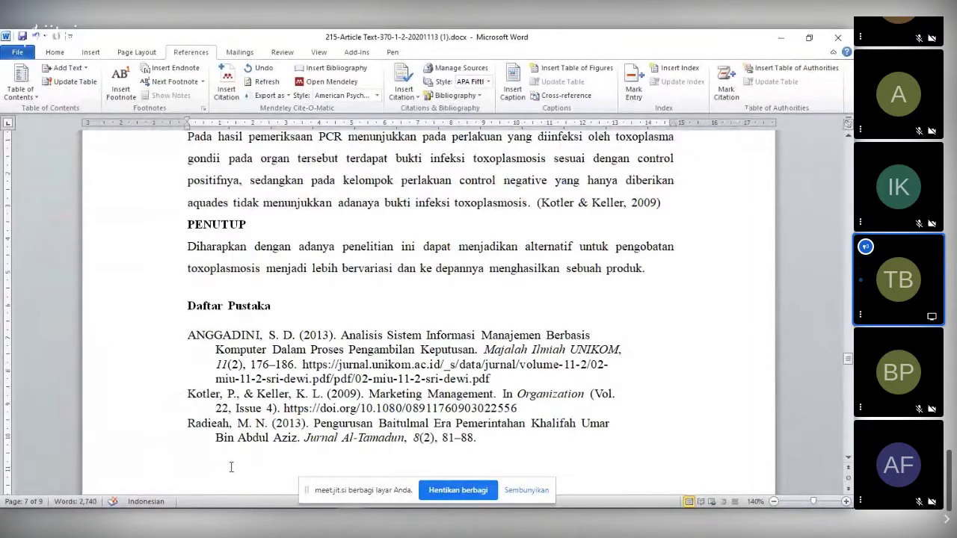
- Widen the ANGGADINI, Kotler & Keller and Radieah references to the right margin and justify them
{"action": "left_click", "coordinate": [324, 364]}
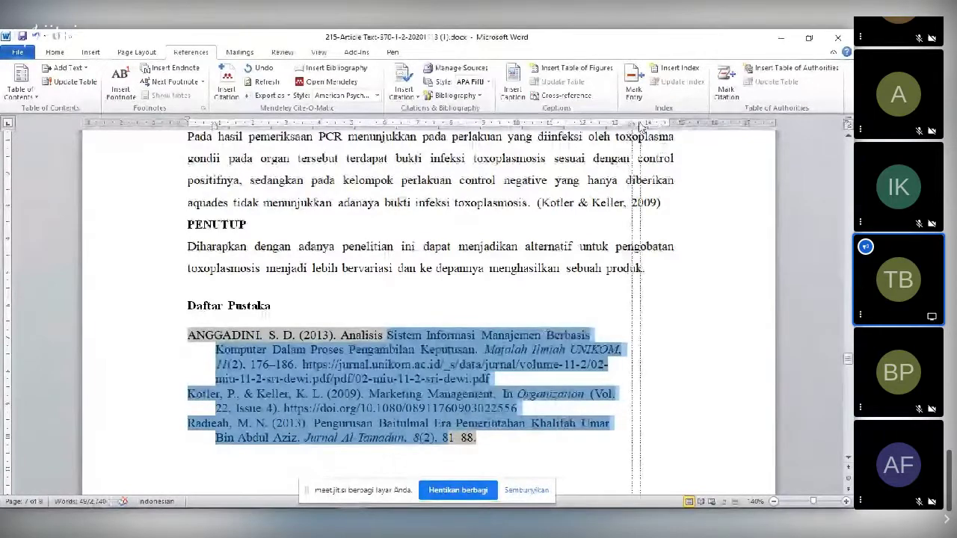
{"action": "left_click_drag", "start_coordinate": [641, 127], "coordinate": [667, 127]}
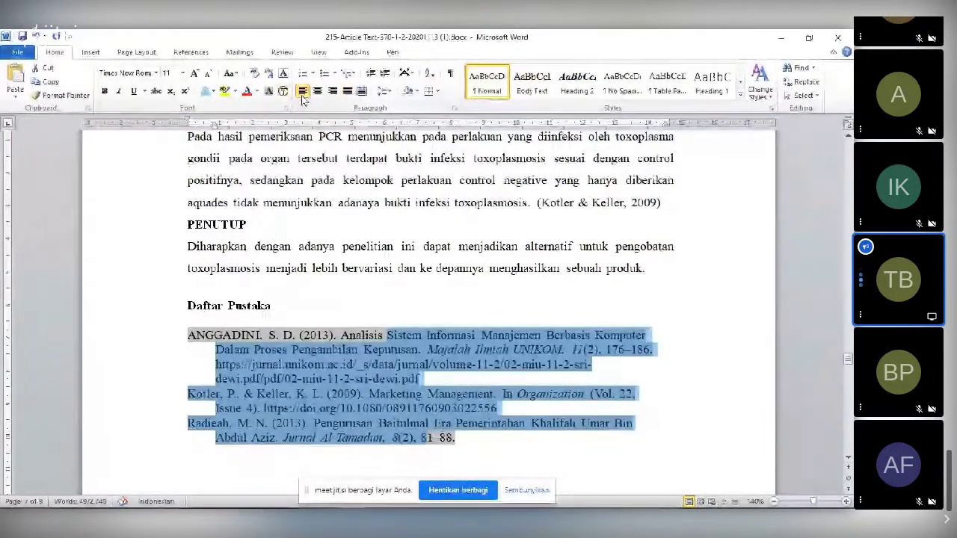
{"action": "left_click", "coordinate": [347, 91]}
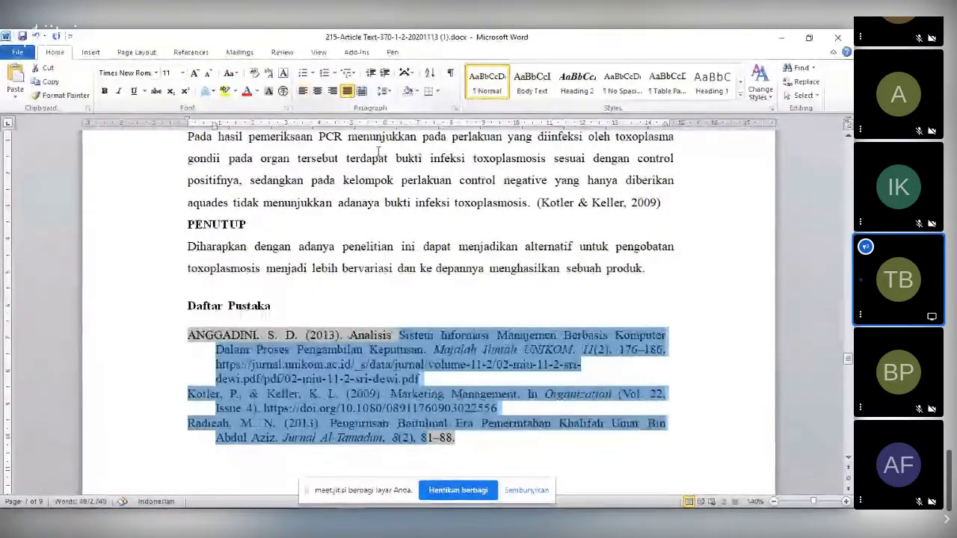
{"action": "left_click", "coordinate": [470, 300]}
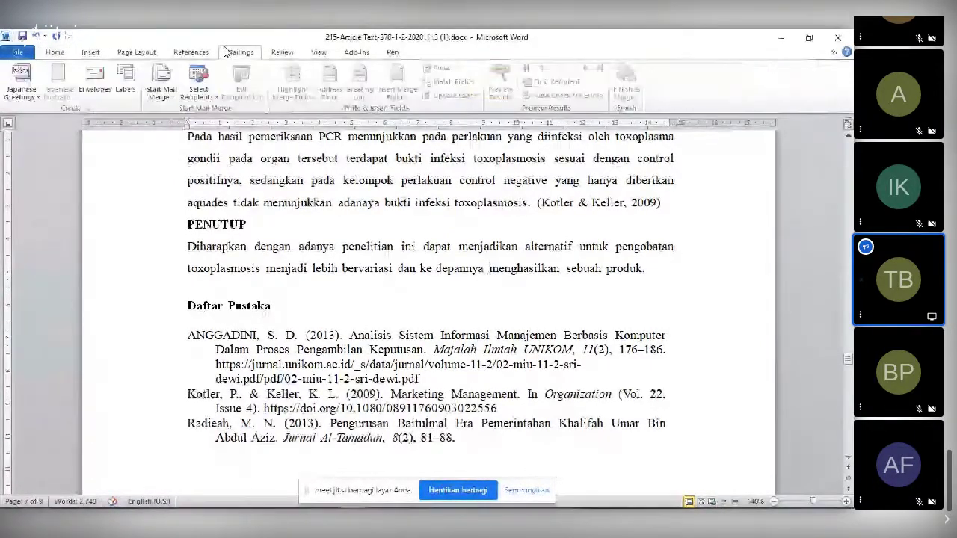
{"action": "left_click", "coordinate": [191, 52]}
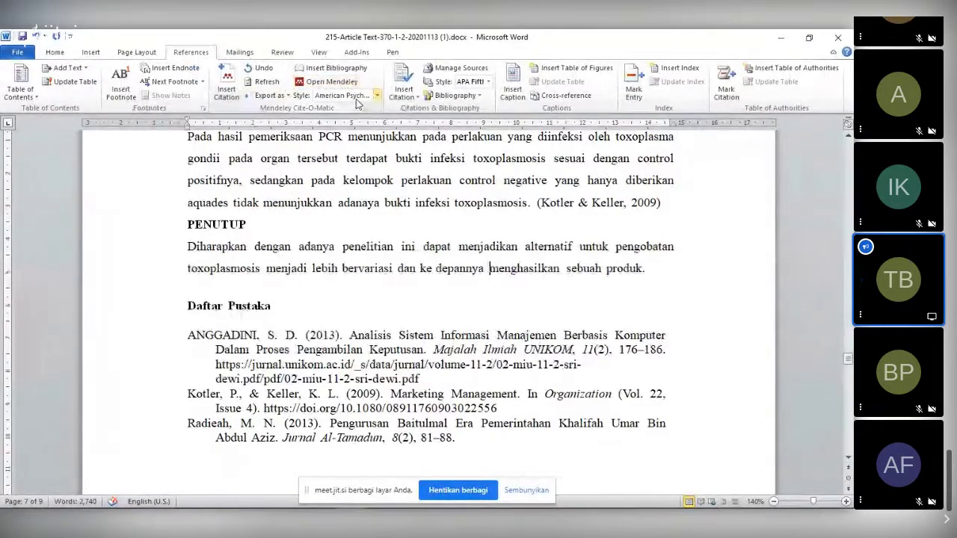
{"action": "left_click", "coordinate": [356, 100]}
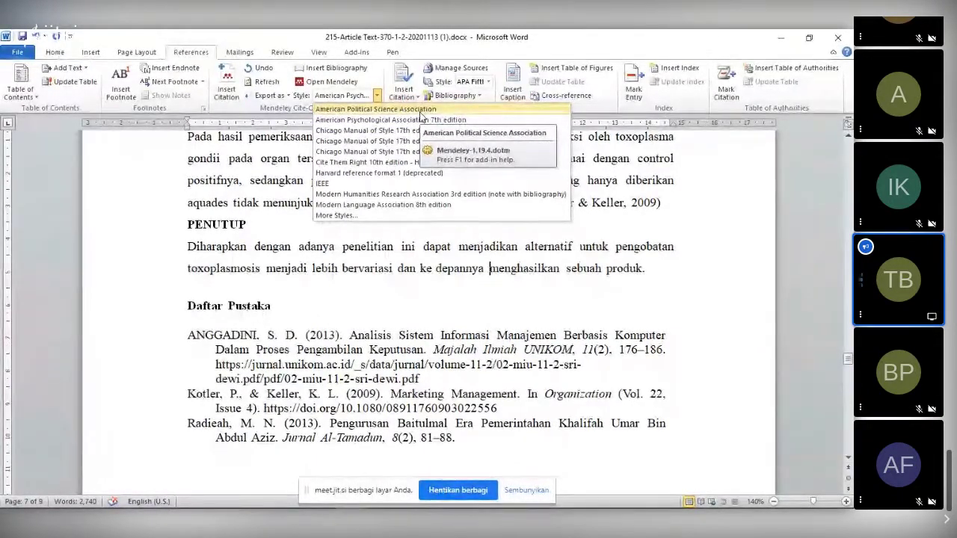
{"action": "left_click", "coordinate": [797, 306]}
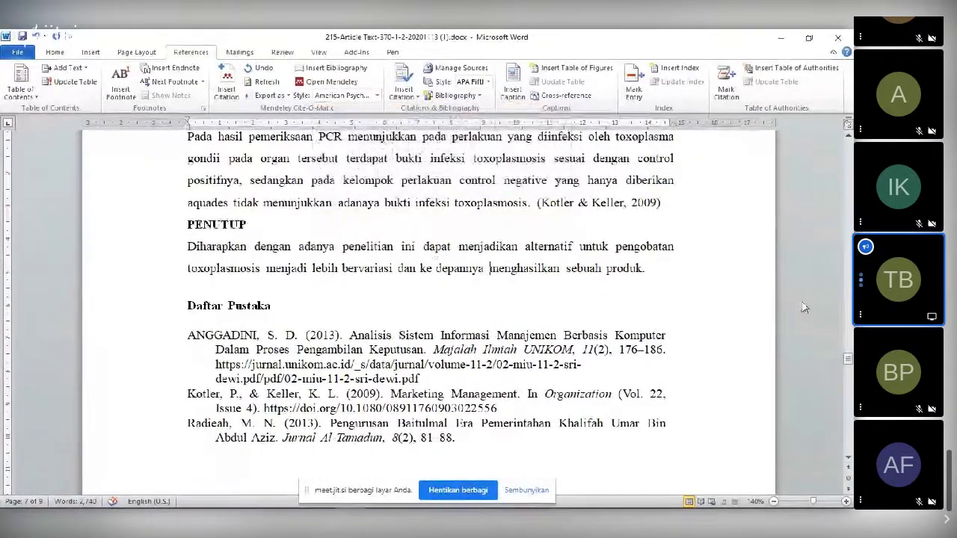
{"action": "mouse_move", "coordinate": [847, 359]}
{"action": "left_mouse_down"}
{"action": "mouse_move", "coordinate": [848, 344]}
{"action": "mouse_move", "coordinate": [849, 357]}
{"action": "left_mouse_up"}
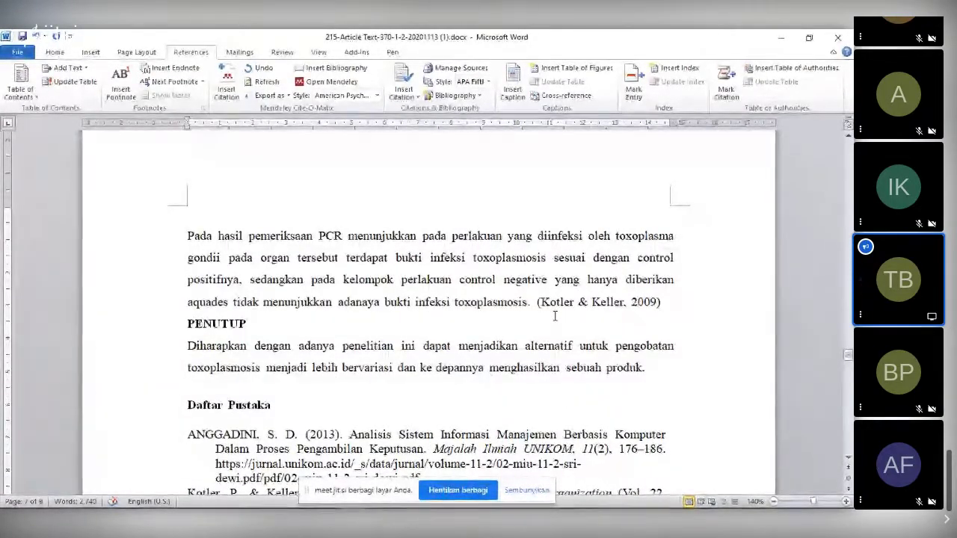
- Inspect the (Kotler & Keller, 2009) citation in the PENUTUP section
{"action": "scroll", "coordinate": [554, 315], "scroll_direction": "down", "scroll_amount": 1}
{"action": "scroll", "coordinate": [554, 315], "scroll_direction": "down", "scroll_amount": 10}
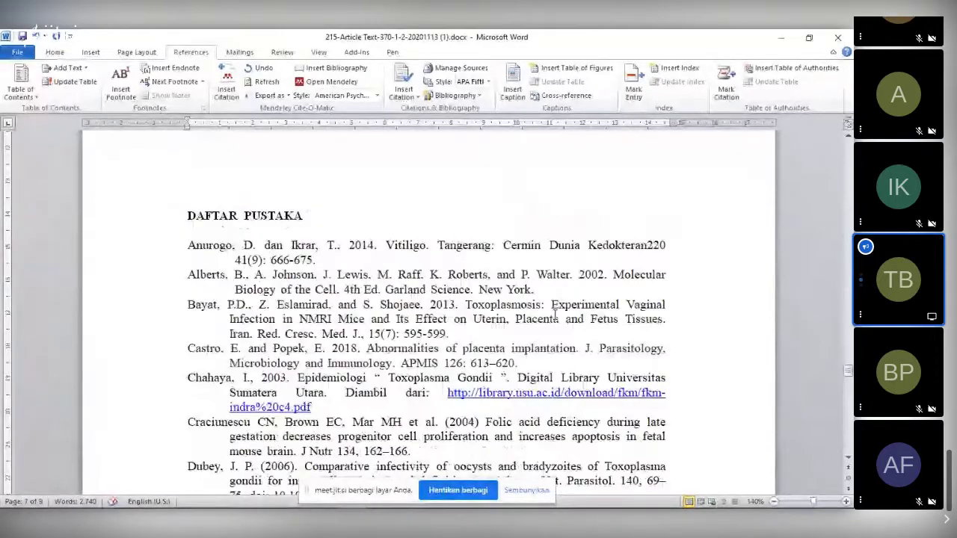
{"action": "scroll", "coordinate": [474, 334], "scroll_direction": "down", "scroll_amount": 8}
{"action": "scroll", "coordinate": [600, 319], "scroll_direction": "up", "scroll_amount": 8}
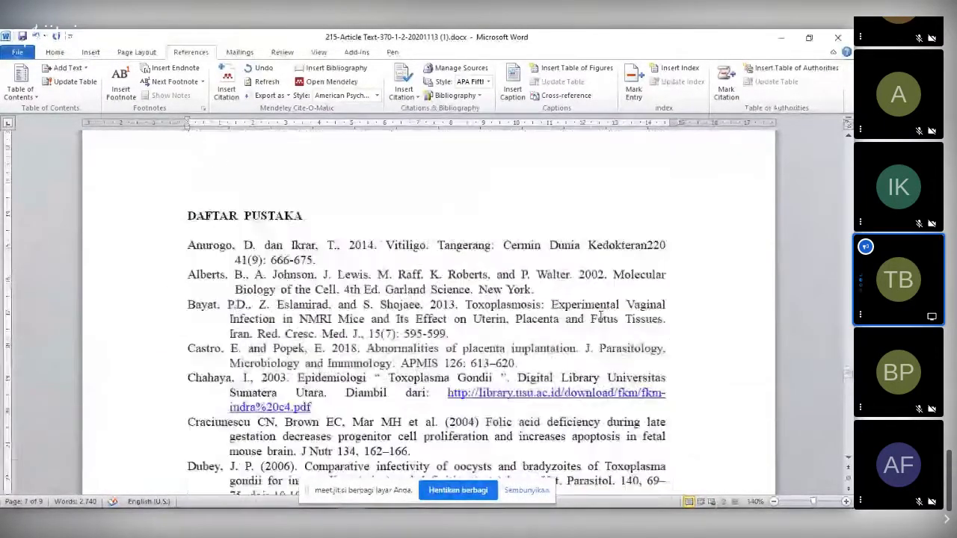
{"action": "scroll", "coordinate": [600, 317], "scroll_direction": "up", "scroll_amount": 3}
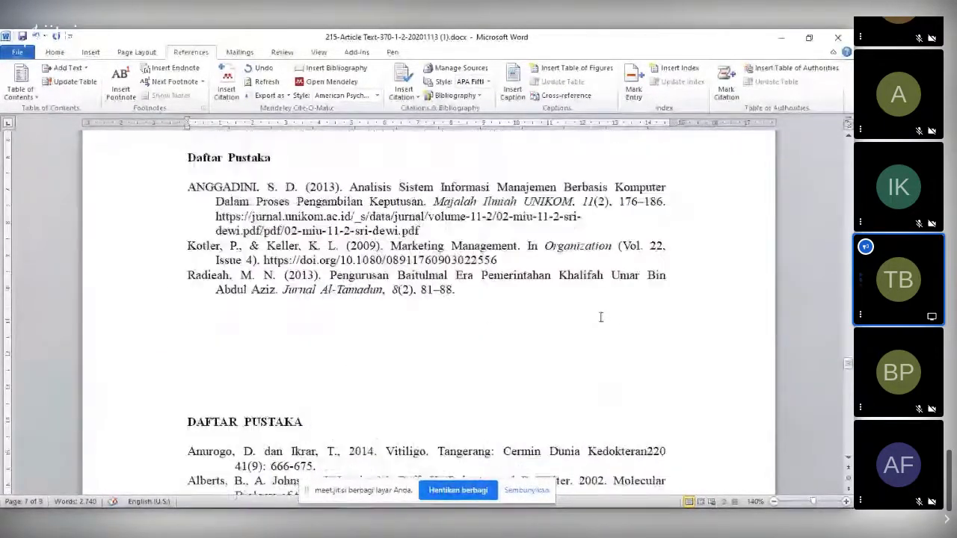
{"action": "scroll", "coordinate": [601, 319], "scroll_direction": "up", "scroll_amount": 1}
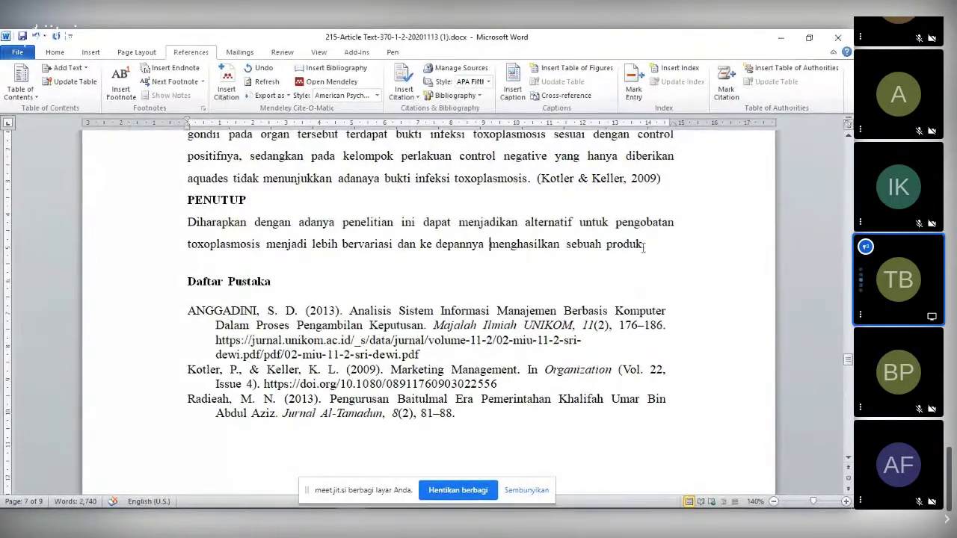
{"action": "left_click", "coordinate": [542, 184]}
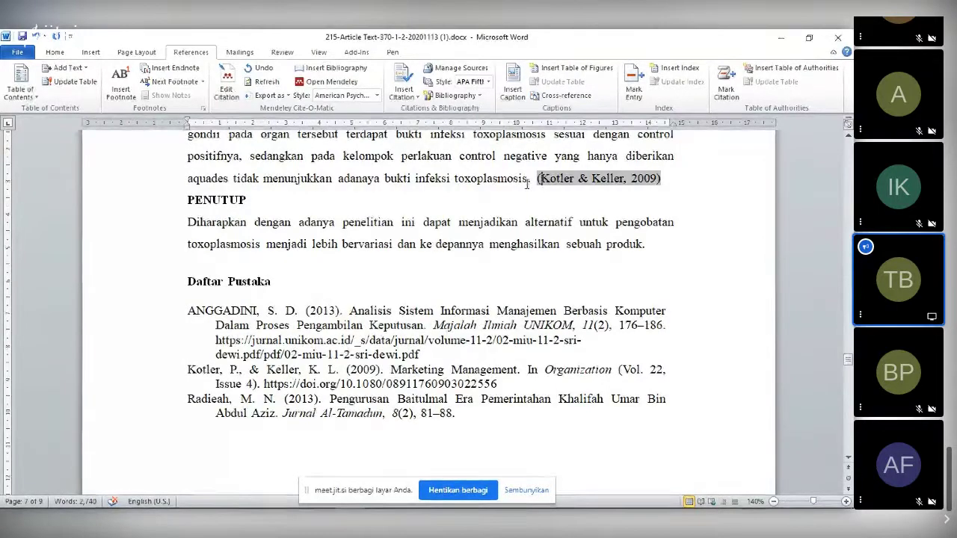
{"action": "left_click", "coordinate": [456, 179]}
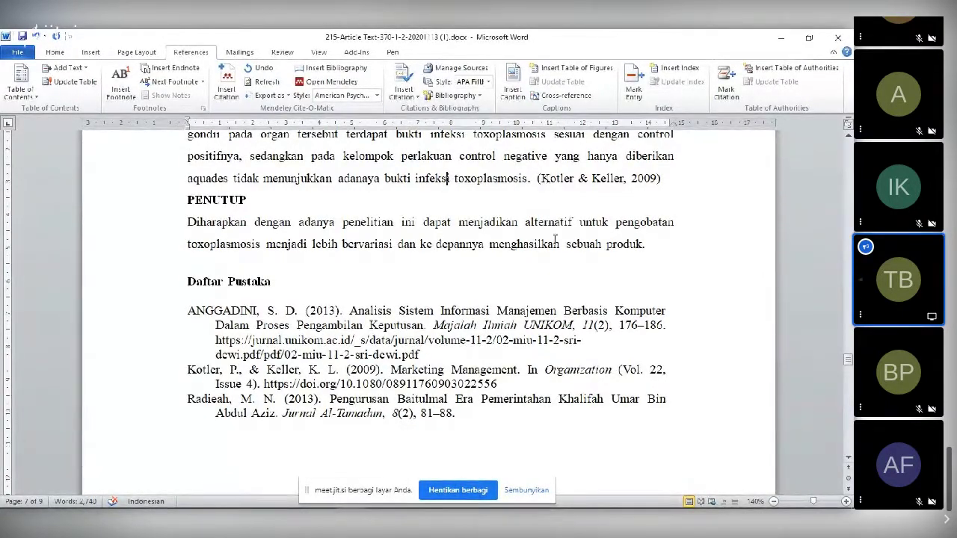
- Show the Mendeley Cite-O-Matic citation style list
{"action": "scroll", "coordinate": [550, 274], "scroll_direction": "down", "scroll_amount": 1}
{"action": "scroll", "coordinate": [551, 274], "scroll_direction": "up", "scroll_amount": 2}
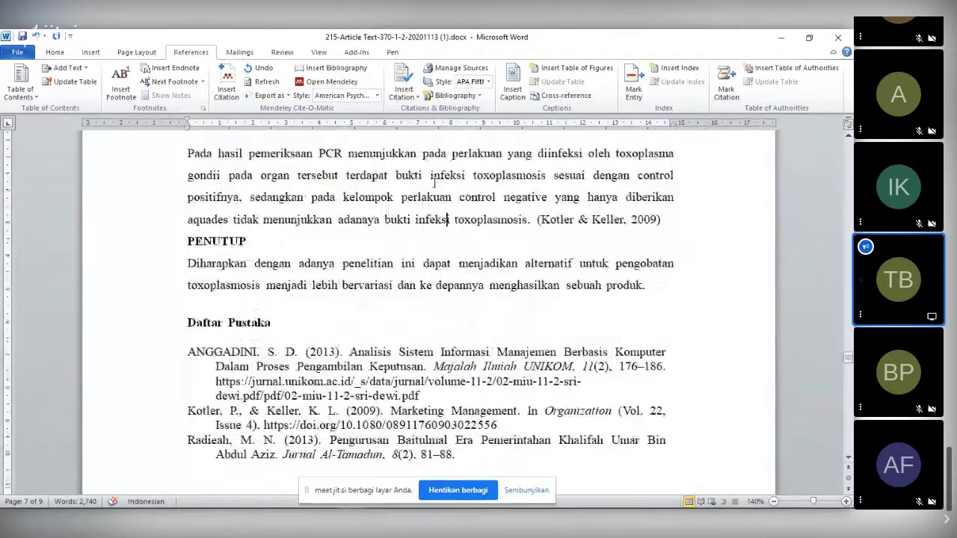
{"action": "left_click", "coordinate": [343, 97]}
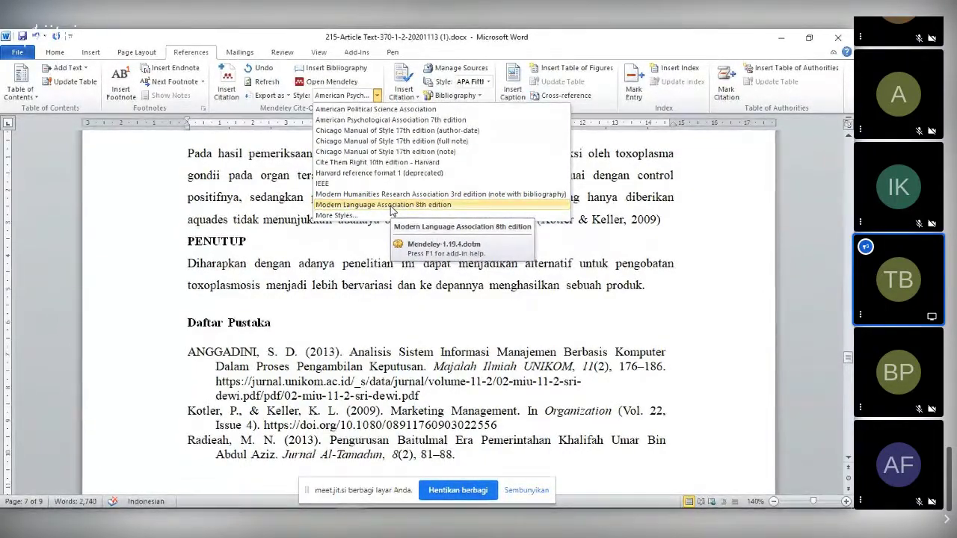
- Apply Modern Language Association 8th edition and review the restyled citations through the document
{"action": "left_click", "coordinate": [391, 206]}
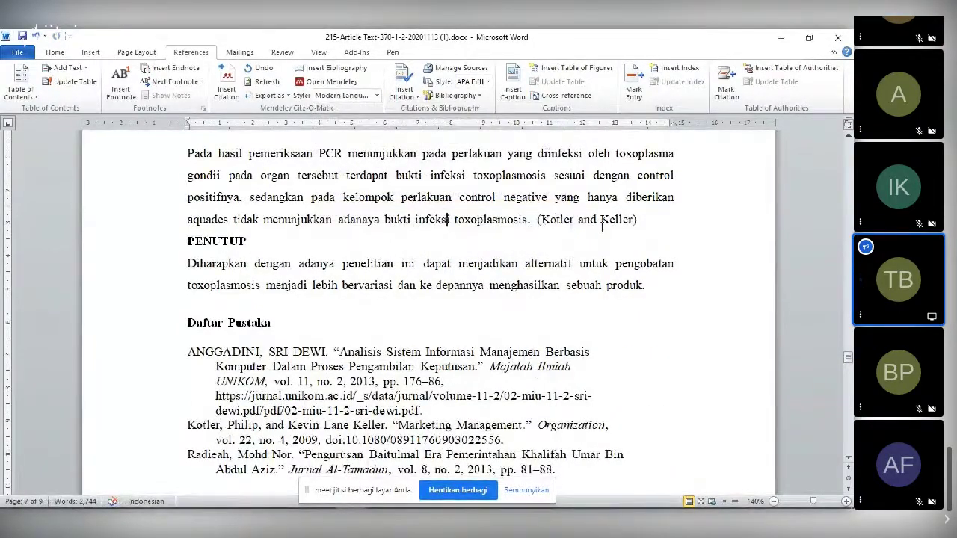
{"action": "scroll", "coordinate": [602, 227], "scroll_direction": "down", "scroll_amount": 1}
{"action": "scroll", "coordinate": [605, 239], "scroll_direction": "down", "scroll_amount": 10}
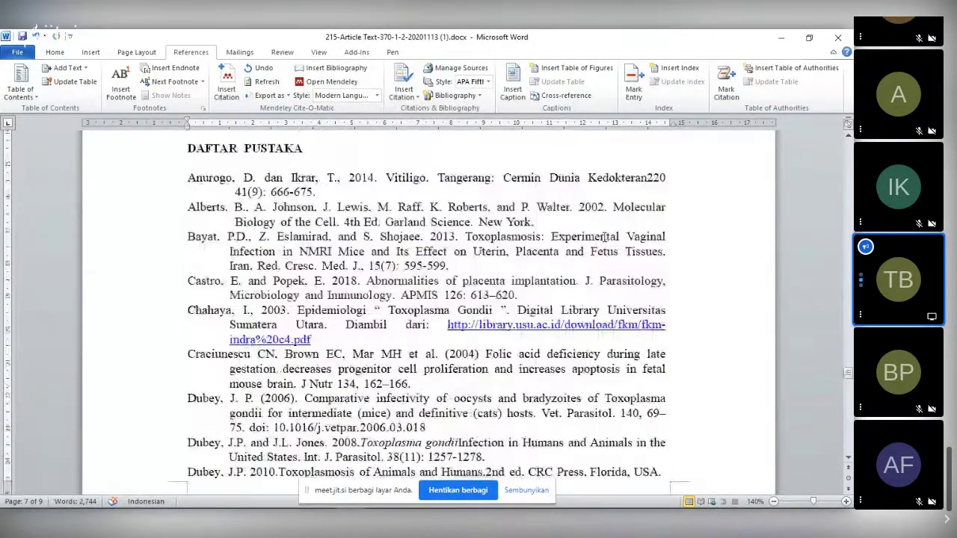
{"action": "scroll", "coordinate": [604, 238], "scroll_direction": "down", "scroll_amount": 11}
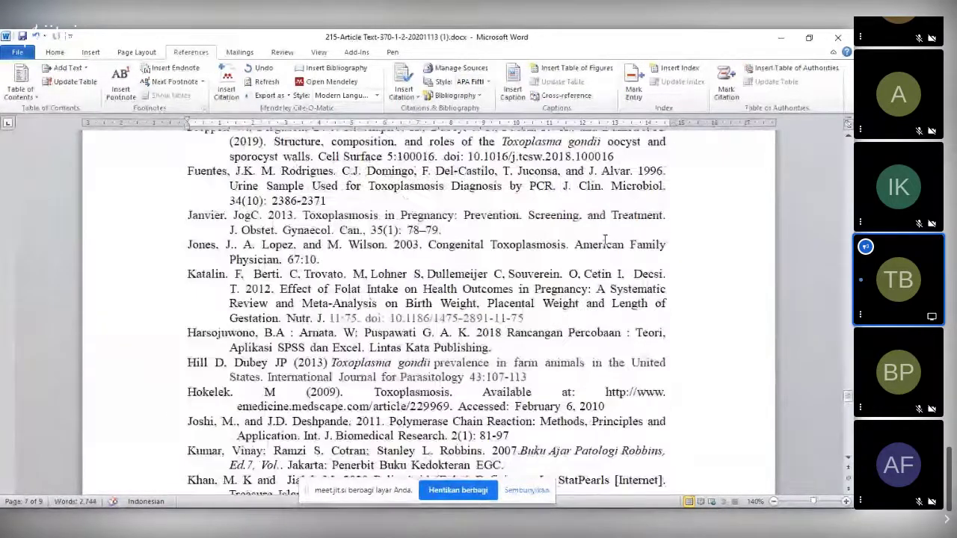
{"action": "scroll", "coordinate": [604, 237], "scroll_direction": "up", "scroll_amount": 8}
{"action": "scroll", "coordinate": [603, 237], "scroll_direction": "up", "scroll_amount": 8}
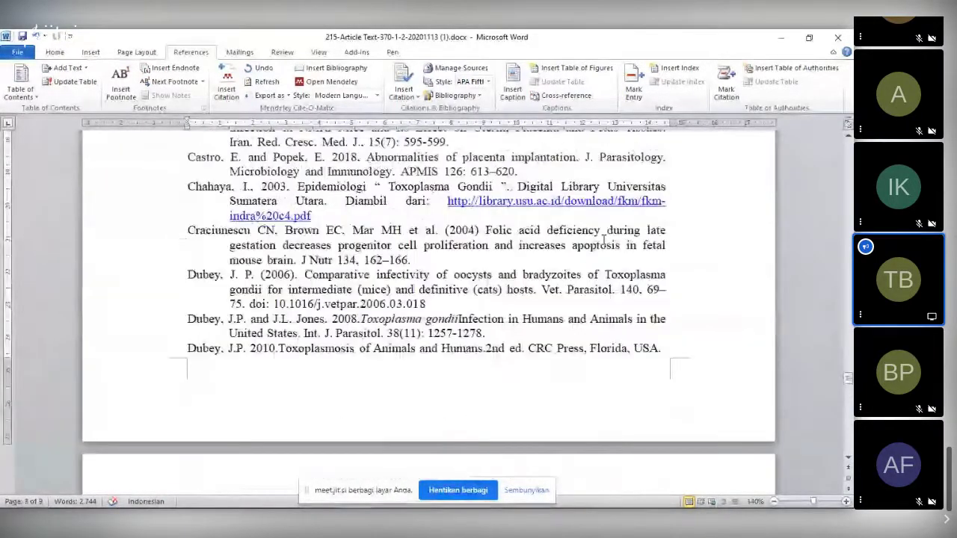
{"action": "scroll", "coordinate": [603, 238], "scroll_direction": "up", "scroll_amount": 15}
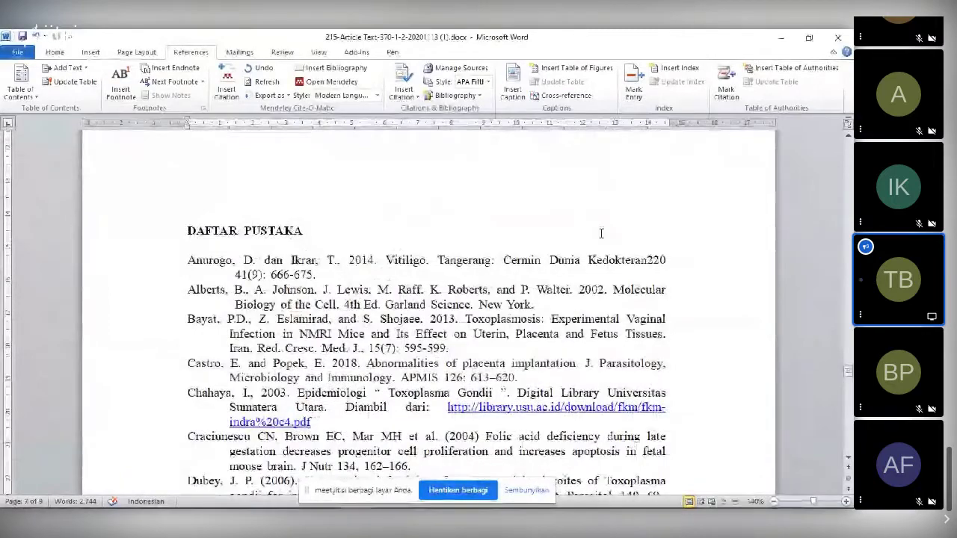
{"action": "scroll", "coordinate": [601, 237], "scroll_direction": "up", "scroll_amount": 20}
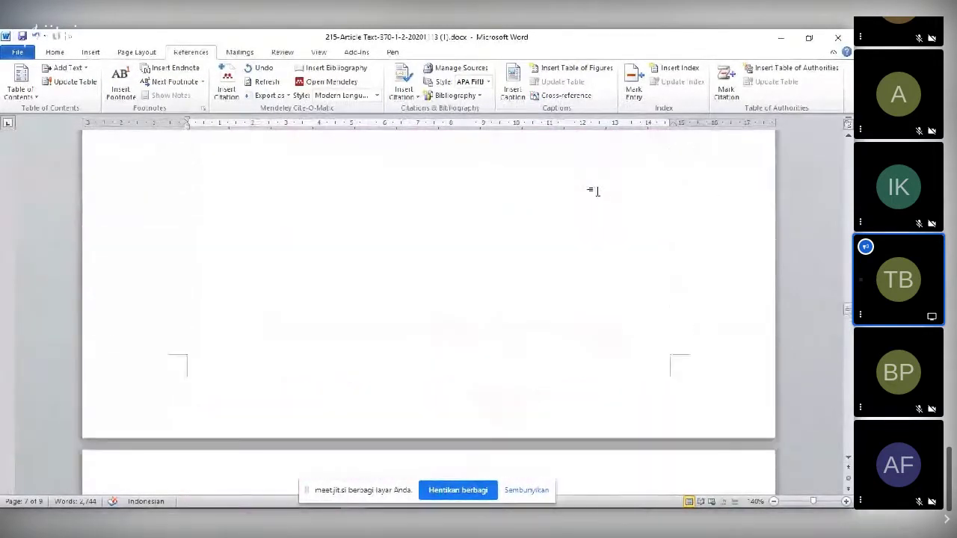
{"action": "left_click_drag", "start_coordinate": [847, 309], "coordinate": [844, 178]}
{"action": "scroll", "coordinate": [783, 225], "scroll_direction": "down", "scroll_amount": 15}
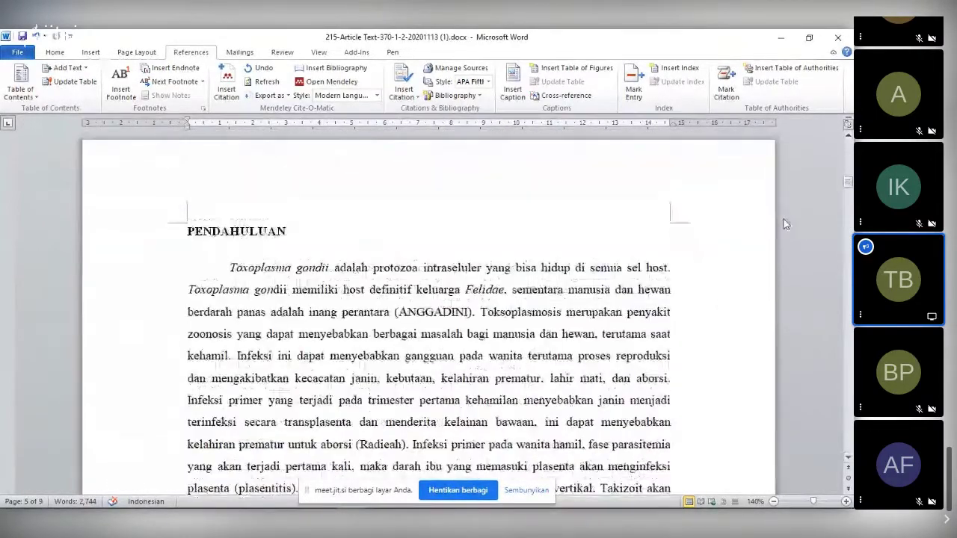
{"action": "scroll", "coordinate": [779, 237], "scroll_direction": "down", "scroll_amount": 4}
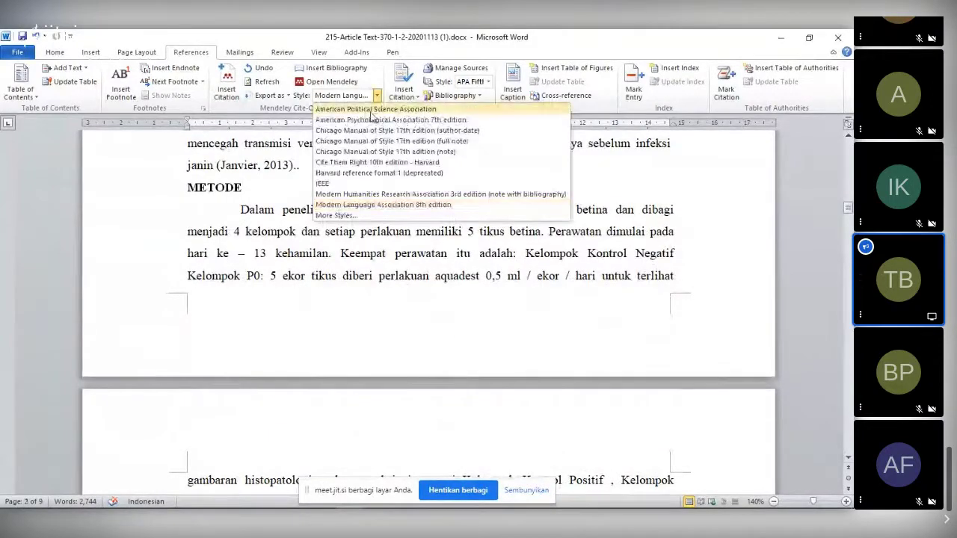
- Apply Modern Humanities Research Association 3rd edition, turning citations into numbered footnotes
{"action": "left_click", "coordinate": [394, 196]}
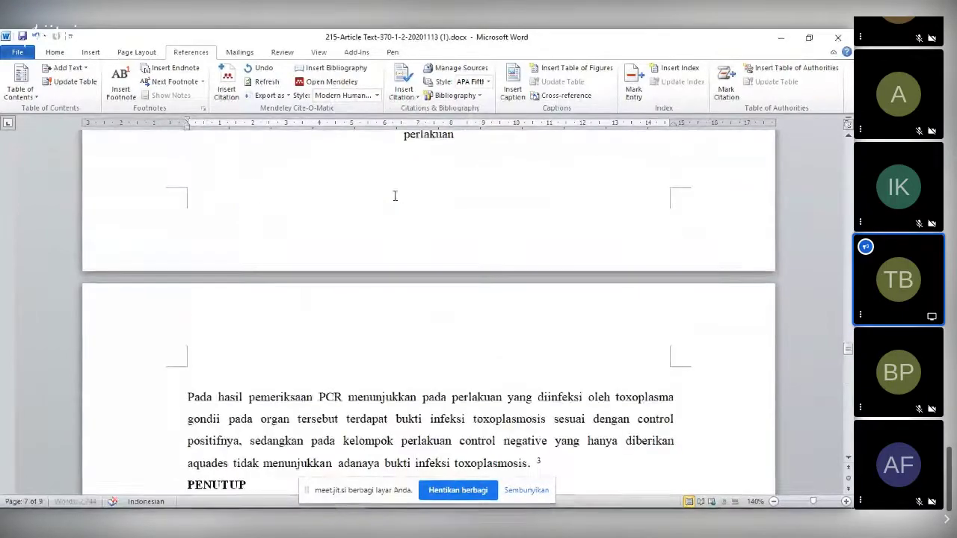
{"action": "scroll", "coordinate": [506, 257], "scroll_direction": "down", "scroll_amount": 3}
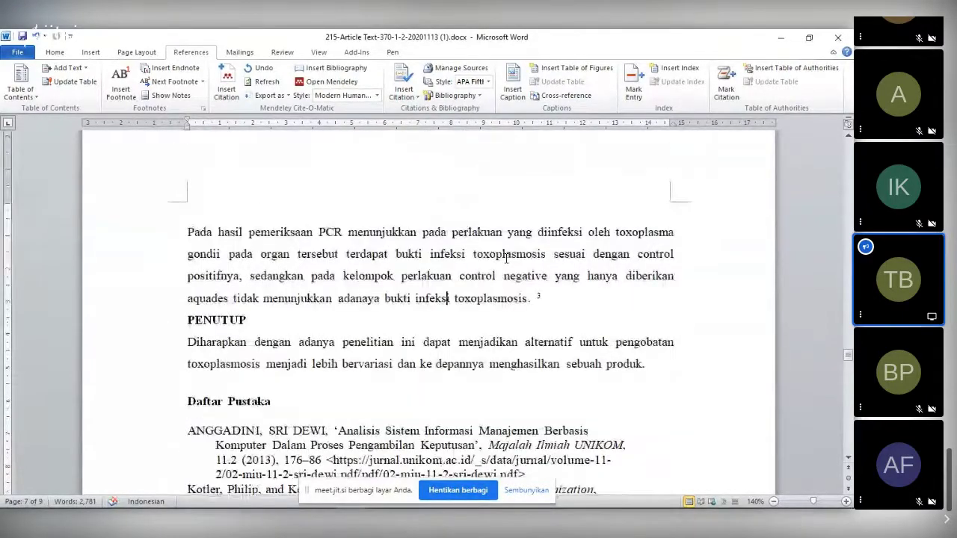
{"action": "scroll", "coordinate": [506, 258], "scroll_direction": "down", "scroll_amount": 2}
{"action": "scroll", "coordinate": [502, 252], "scroll_direction": "down", "scroll_amount": 10}
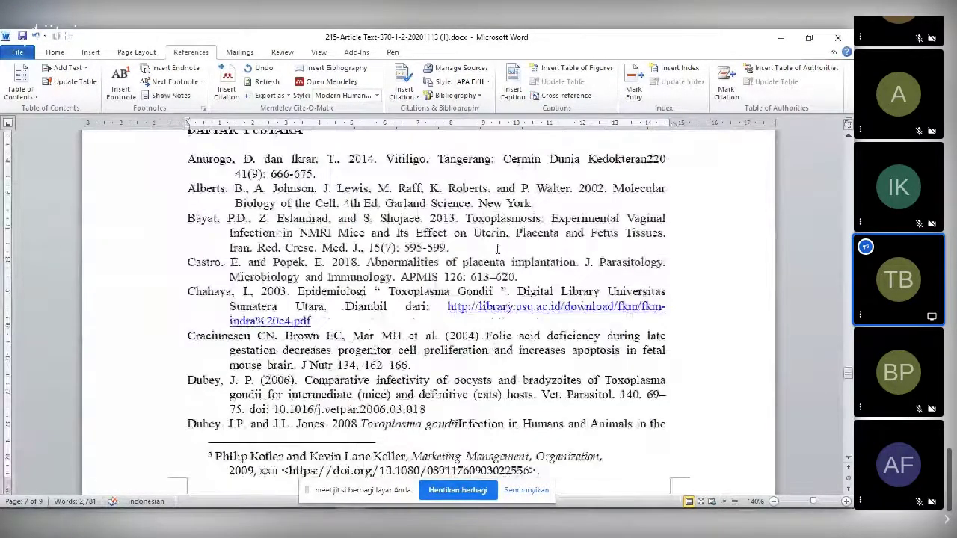
{"action": "scroll", "coordinate": [497, 249], "scroll_direction": "down", "scroll_amount": 5}
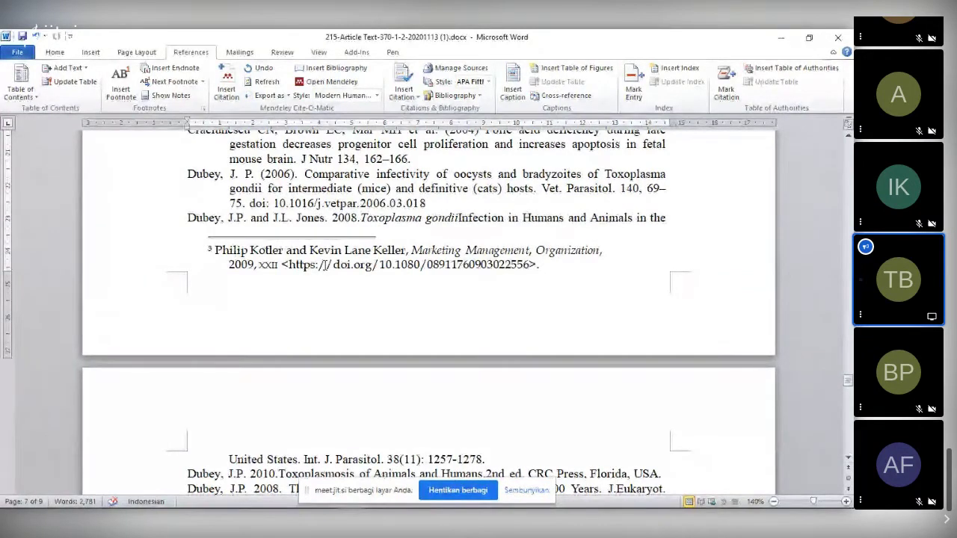
{"action": "left_click", "coordinate": [849, 174]}
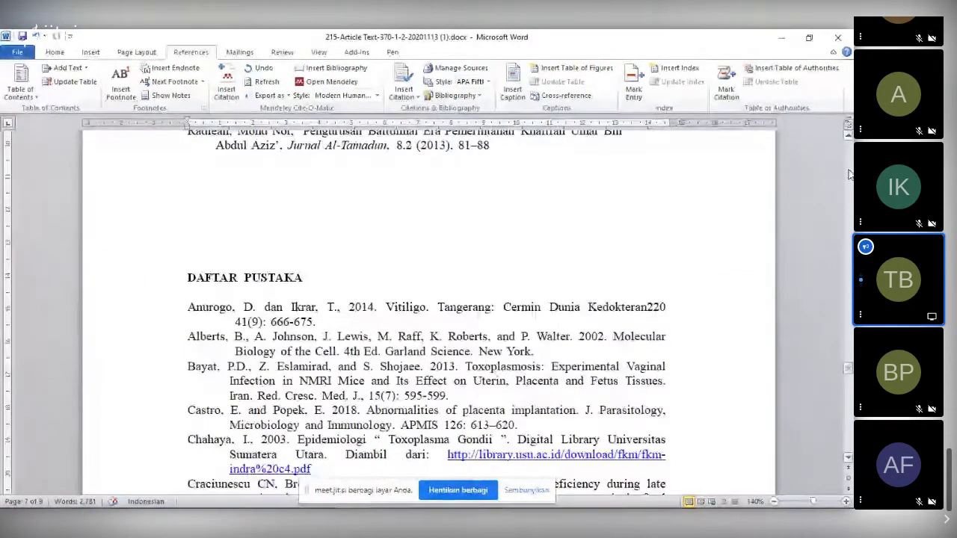
{"action": "left_click", "coordinate": [849, 174]}
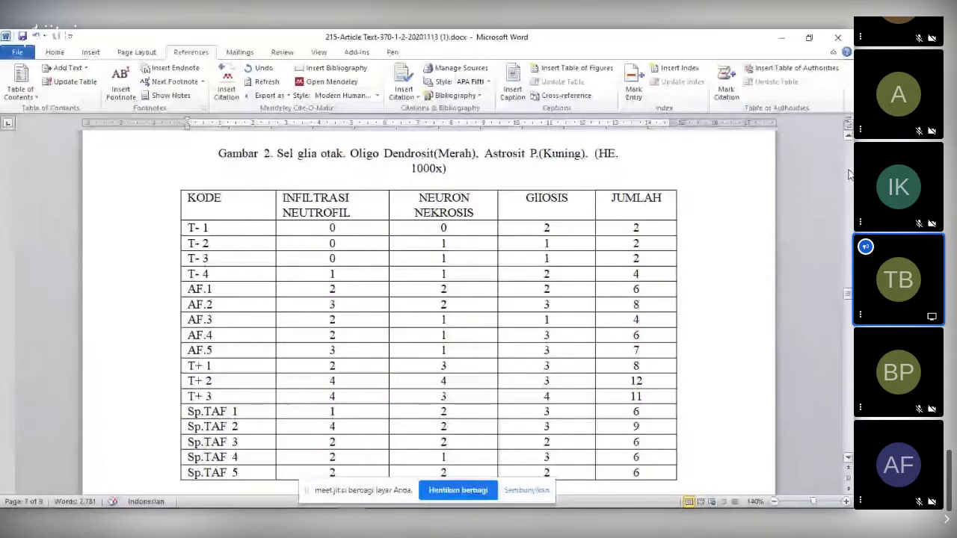
{"action": "left_click_drag", "start_coordinate": [847, 294], "coordinate": [847, 180]}
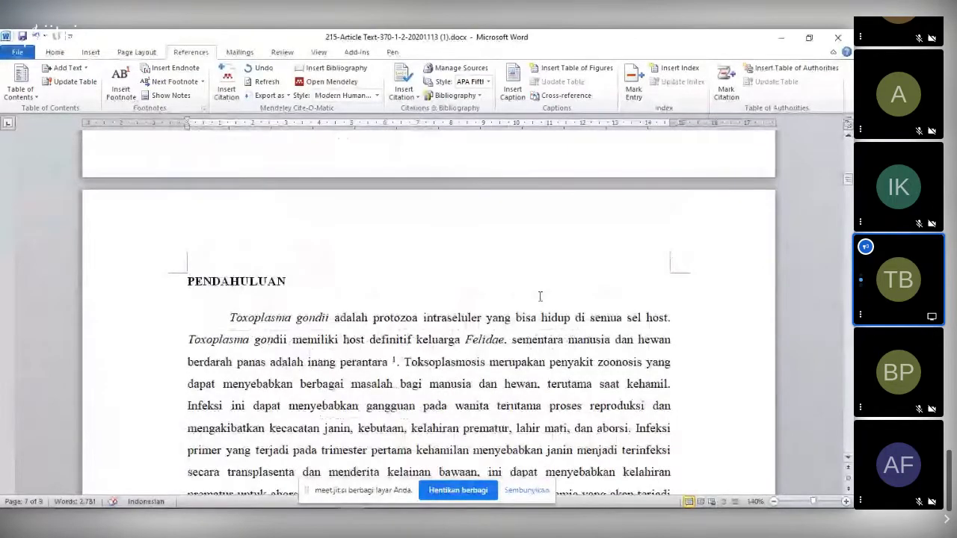
- Review the footnotes citing the Majalah Ilmiah UNIKOM and Jurnal Al-Tamadun papers, and the bibliography
{"action": "scroll", "coordinate": [540, 297], "scroll_direction": "down", "scroll_amount": 3}
{"action": "mouse_move", "coordinate": [399, 238]}
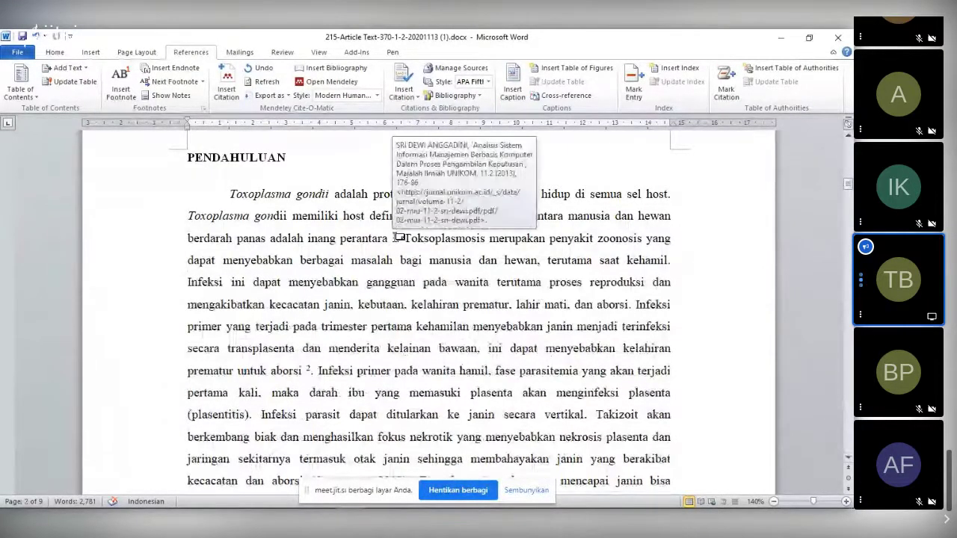
{"action": "scroll", "coordinate": [399, 237], "scroll_direction": "down", "scroll_amount": 3}
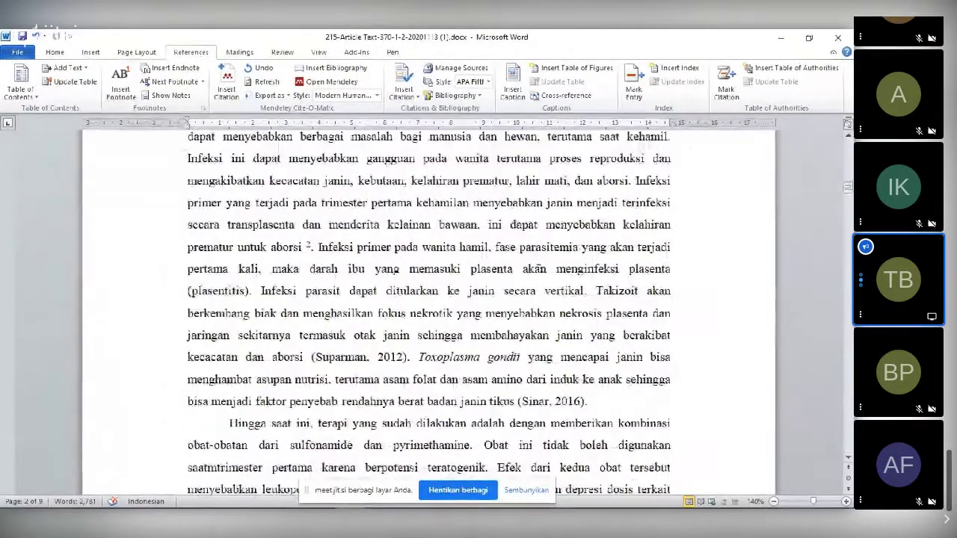
{"action": "scroll", "coordinate": [229, 250], "scroll_direction": "down", "scroll_amount": 15}
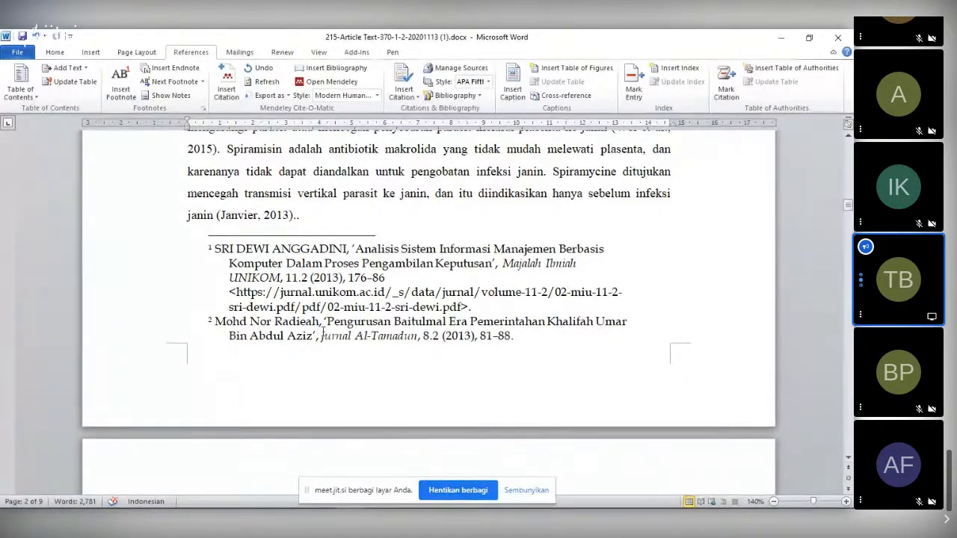
{"action": "scroll", "coordinate": [366, 304], "scroll_direction": "up", "scroll_amount": 1}
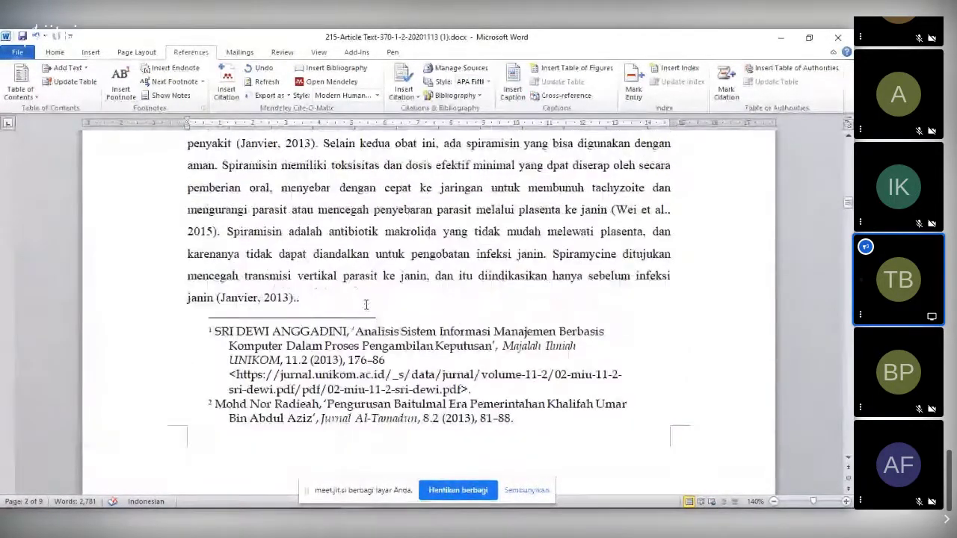
{"action": "scroll", "coordinate": [366, 305], "scroll_direction": "up", "scroll_amount": 3}
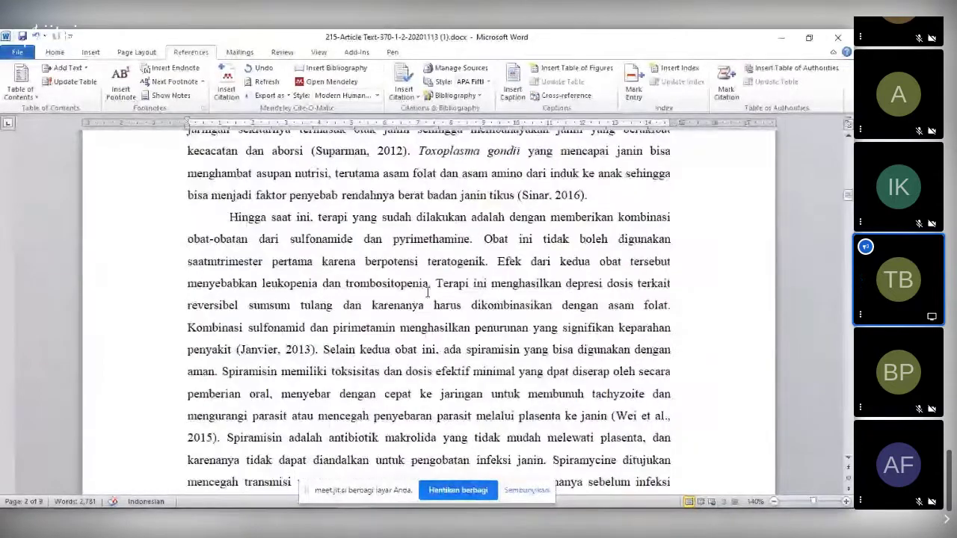
{"action": "scroll", "coordinate": [428, 293], "scroll_direction": "up", "scroll_amount": 2}
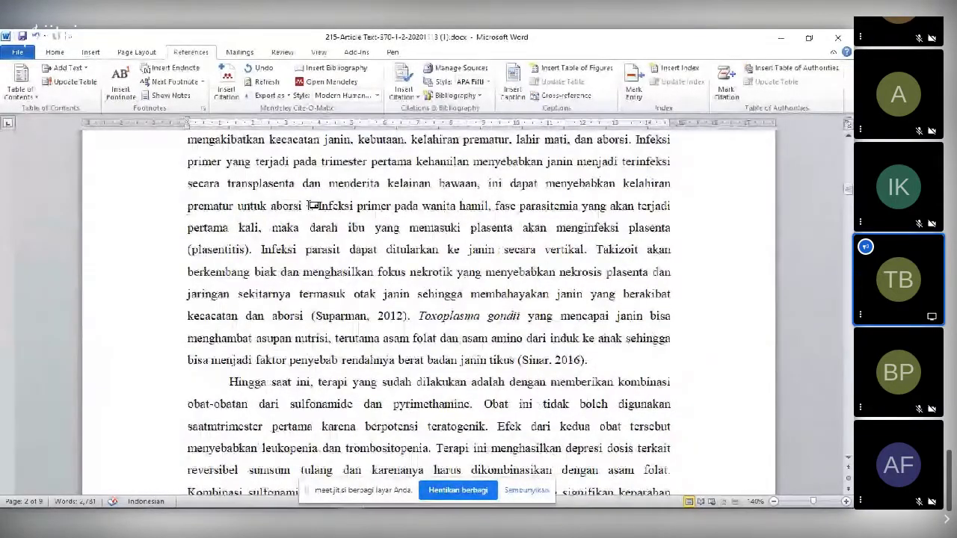
{"action": "mouse_move", "coordinate": [310, 206]}
{"action": "scroll", "coordinate": [313, 205], "scroll_direction": "down", "scroll_amount": 3}
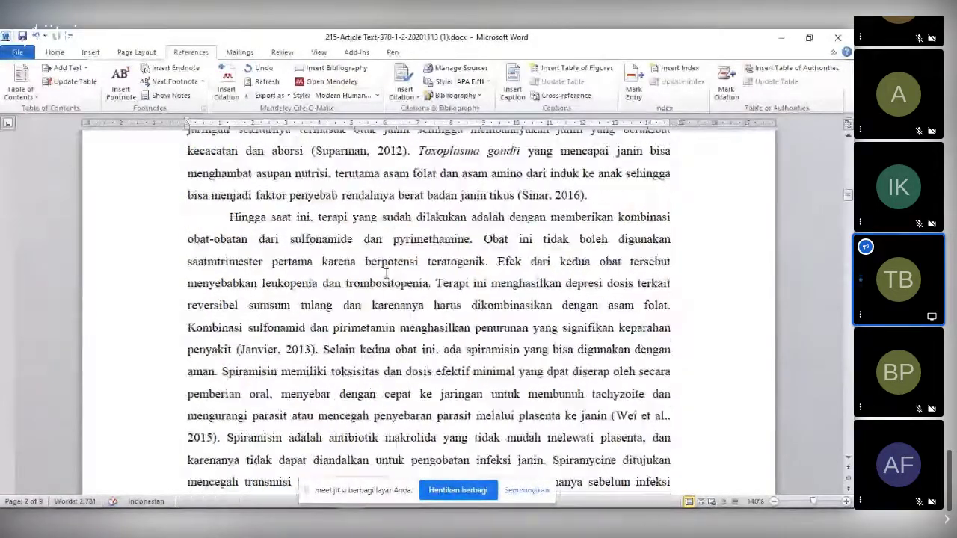
{"action": "scroll", "coordinate": [367, 310], "scroll_direction": "down", "scroll_amount": 3}
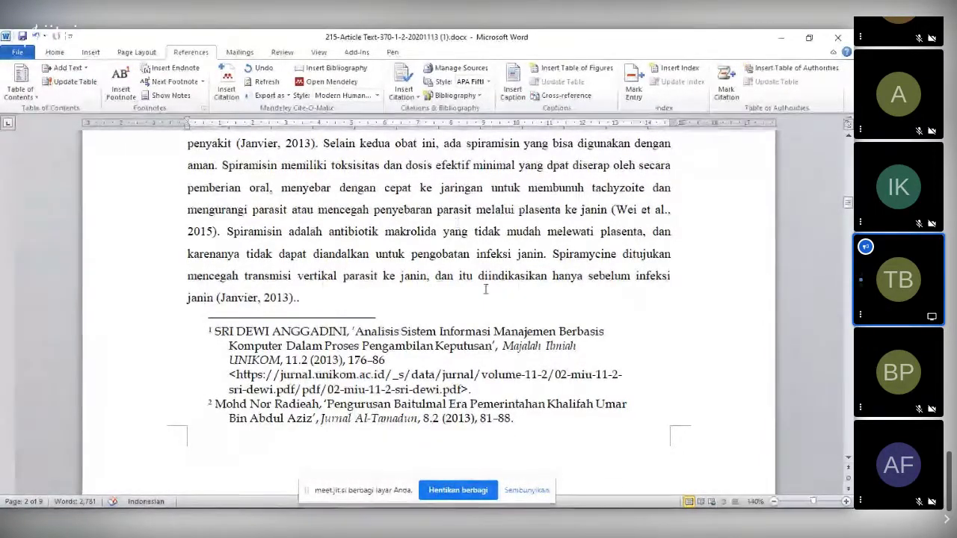
- Dismiss the style list, put the cursor inside the (Sinar, 2016) citation and reopen Mendeley's style dropdown
{"action": "left_click", "coordinate": [364, 98]}
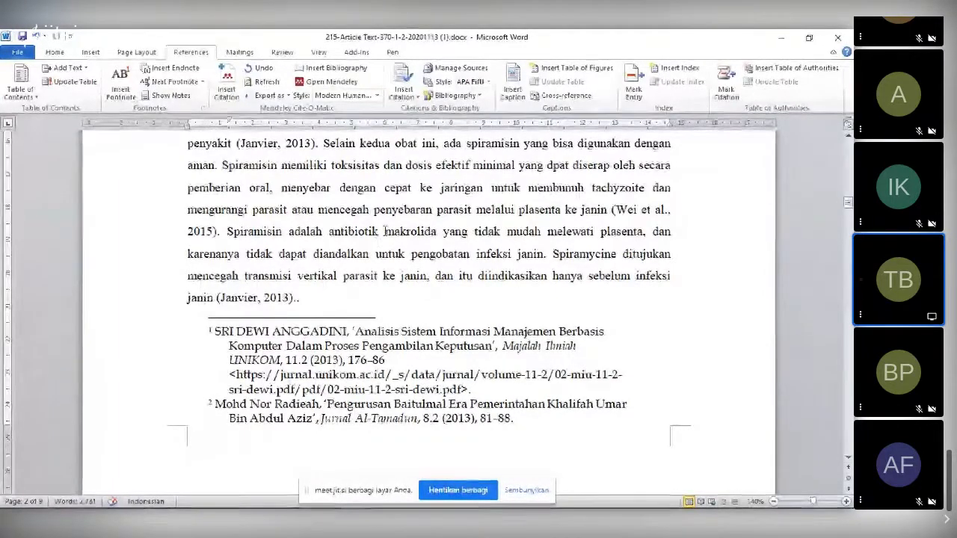
{"action": "scroll", "coordinate": [421, 249], "scroll_direction": "up", "scroll_amount": 2}
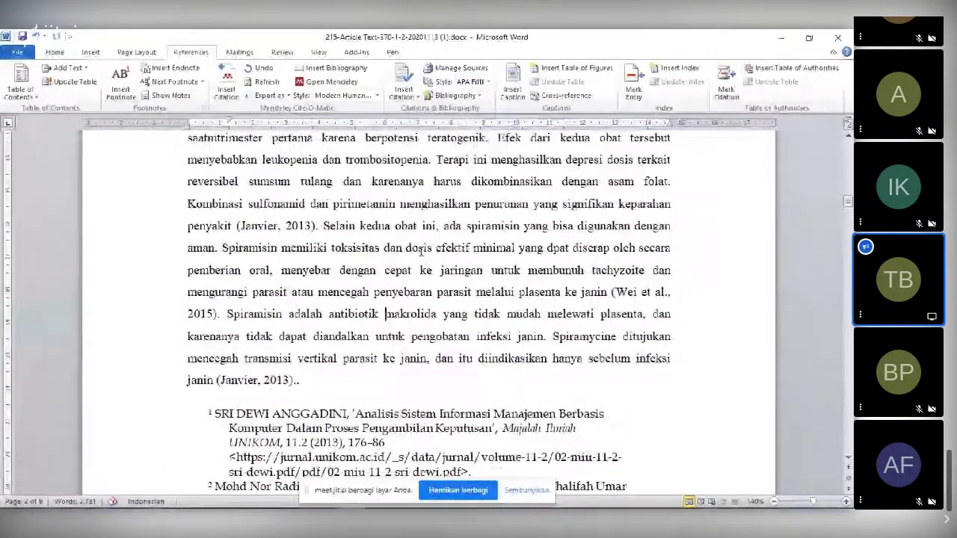
{"action": "scroll", "coordinate": [422, 248], "scroll_direction": "up", "scroll_amount": 4}
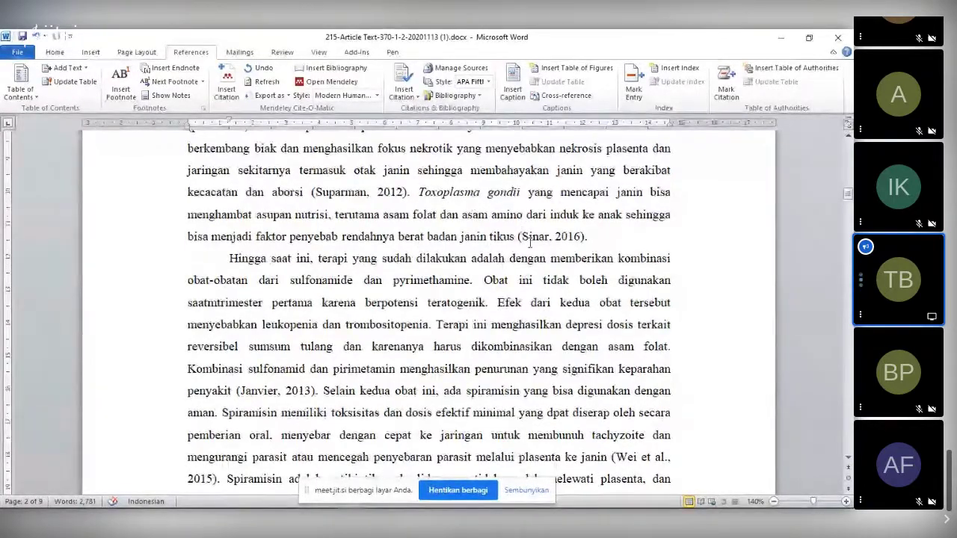
{"action": "left_click", "coordinate": [553, 236]}
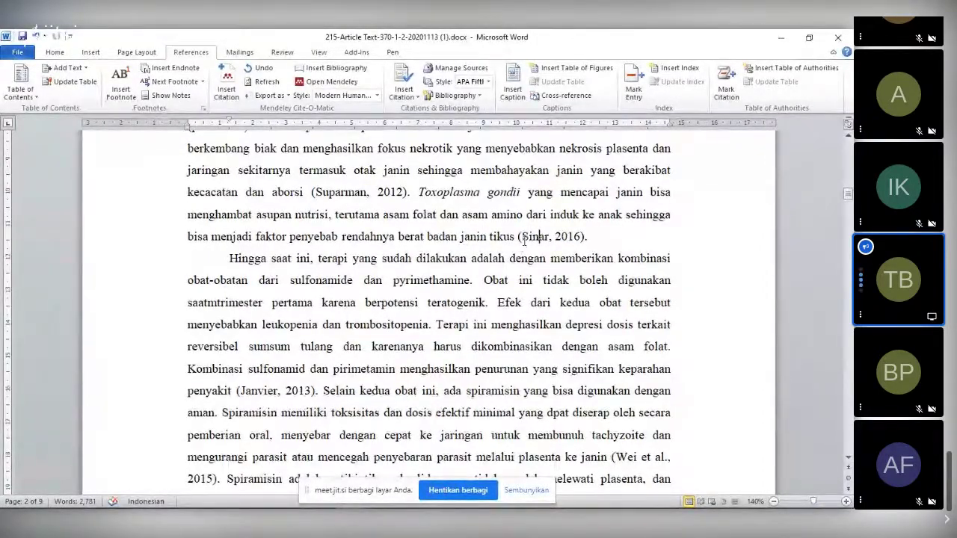
{"action": "left_click", "coordinate": [538, 245]}
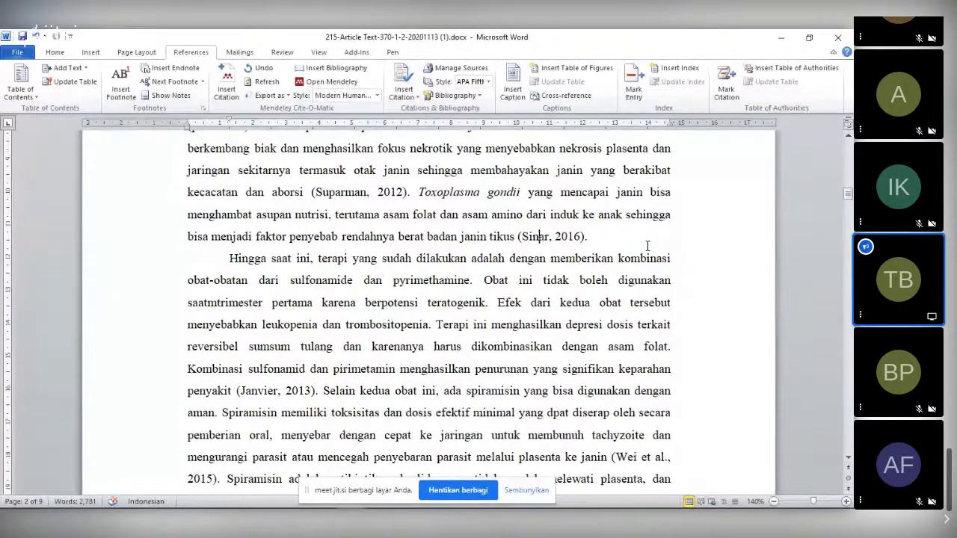
{"action": "left_click", "coordinate": [342, 96]}
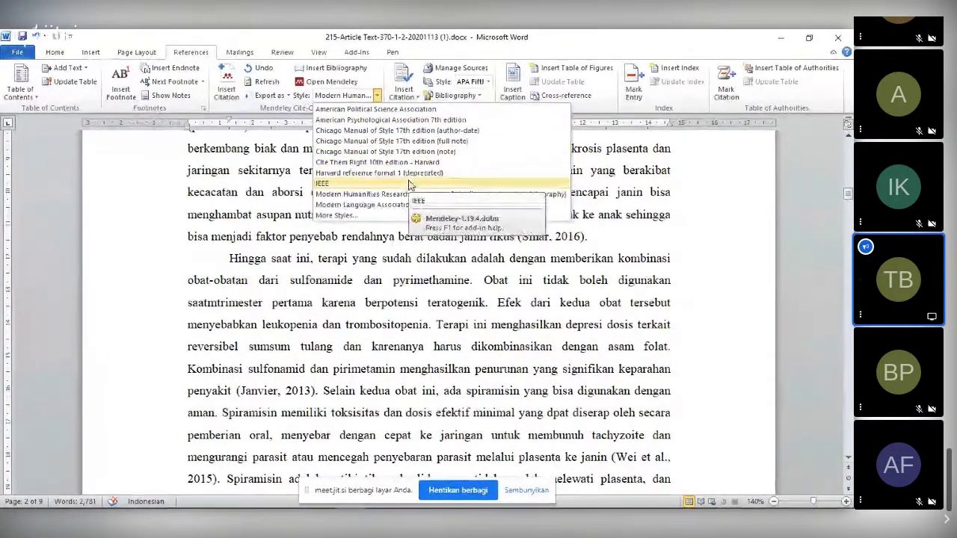
- Open More Styles and browse the downloadable styles under Get More Styles
{"action": "left_click", "coordinate": [334, 214]}
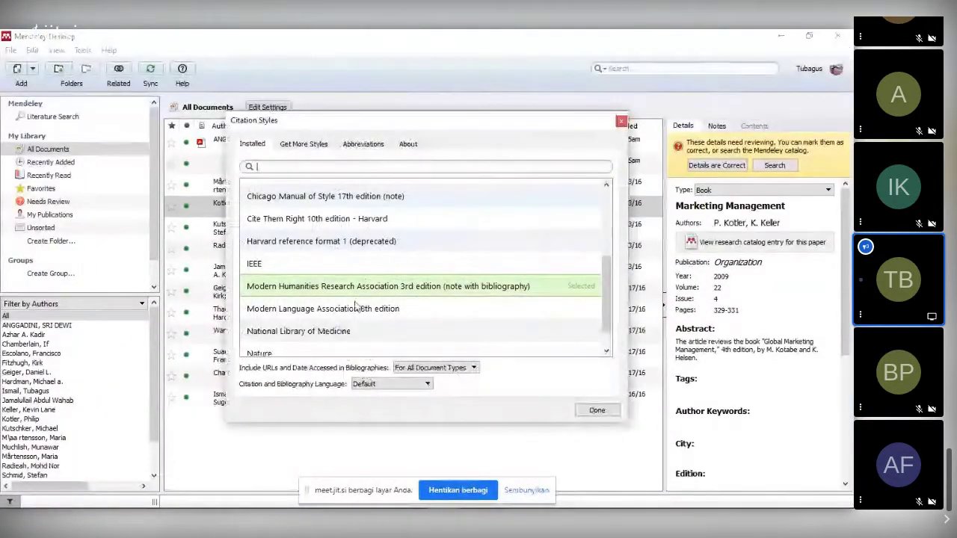
{"action": "scroll", "coordinate": [449, 246], "scroll_direction": "down", "scroll_amount": 1}
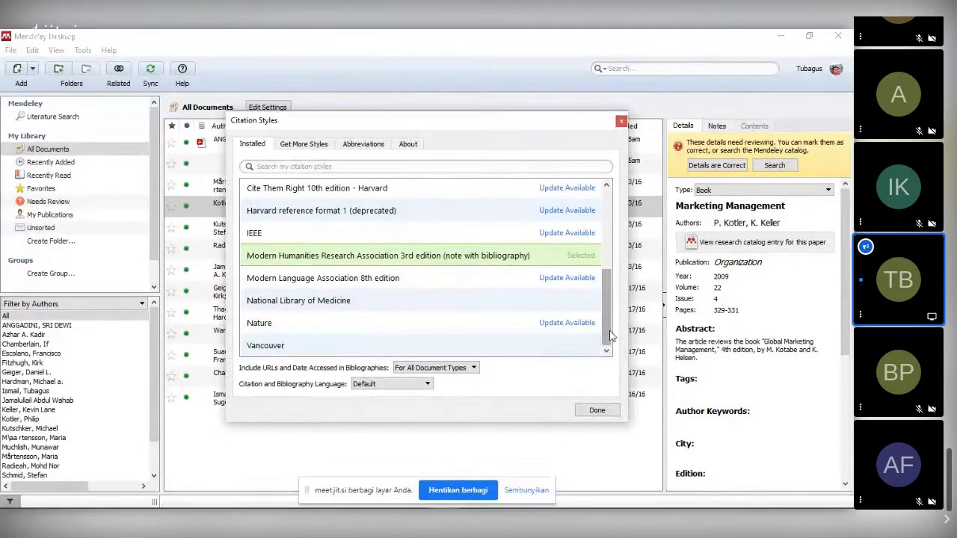
{"action": "scroll", "coordinate": [610, 337], "scroll_direction": "up", "scroll_amount": 5}
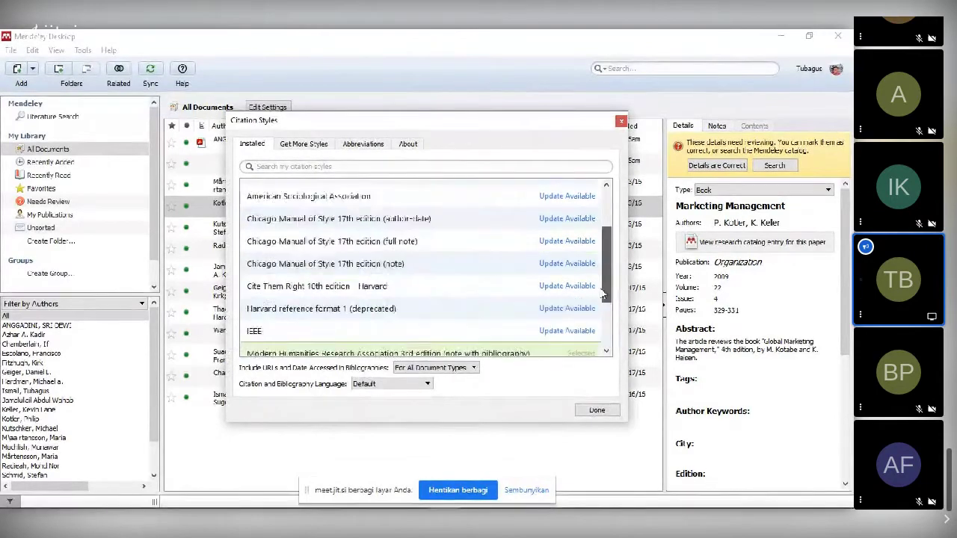
{"action": "left_click", "coordinate": [311, 149]}
{"action": "left_click", "coordinate": [316, 166]}
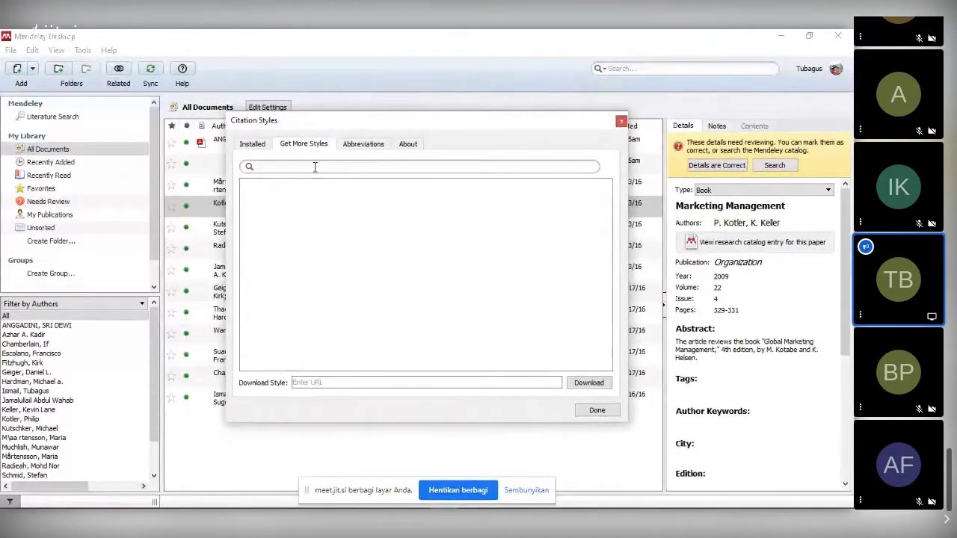
- Choose American Political Science Association from the installed styles and apply it with Use this Style
{"action": "left_click", "coordinate": [254, 144]}
{"action": "left_click", "coordinate": [443, 230]}
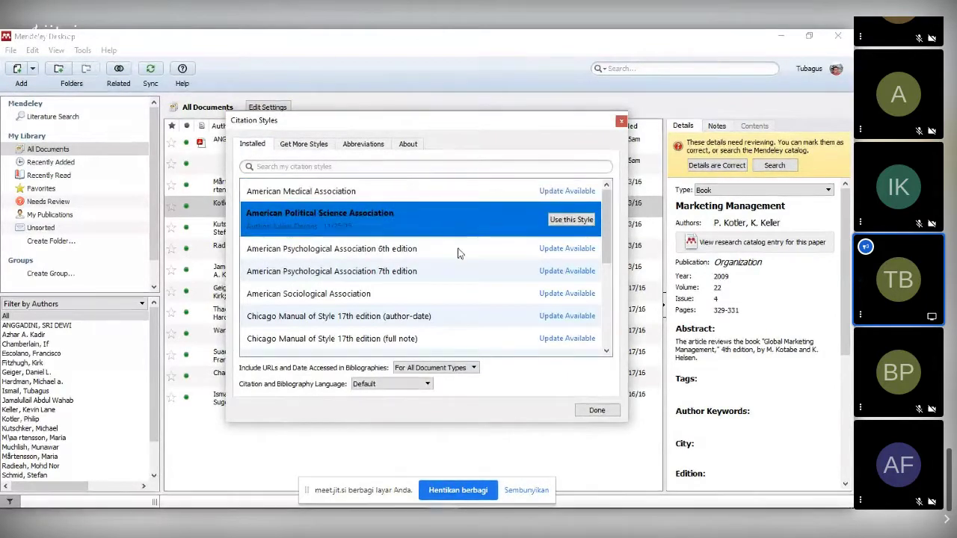
{"action": "left_click", "coordinate": [620, 122]}
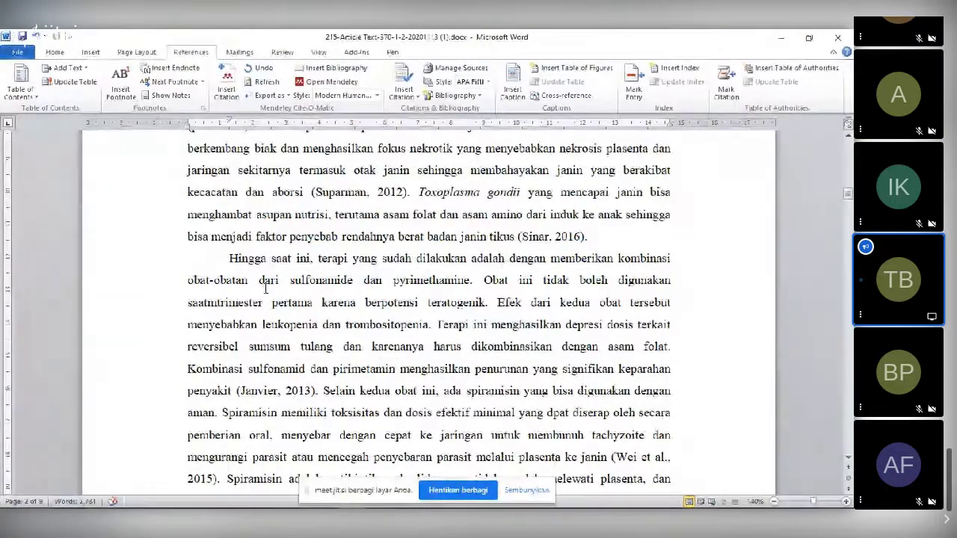
{"action": "key", "text": "alt+Tab"}
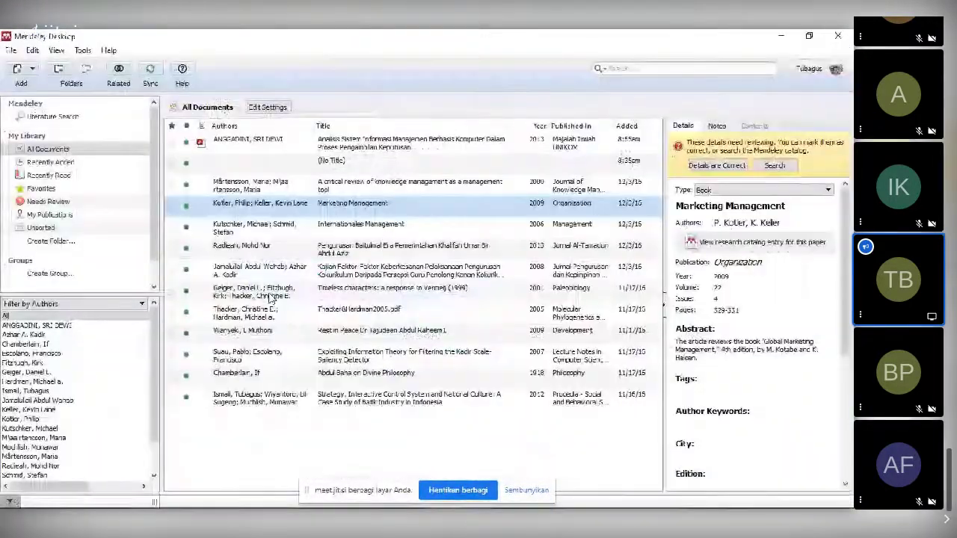
- Switch from Mendeley to Chrome's Jitsi meeting tab showing the participant grid
{"action": "key", "text": "alt+Tab"}
{"action": "key", "text": "alt+Tab"}
{"action": "key", "text": "alt+Tab"}
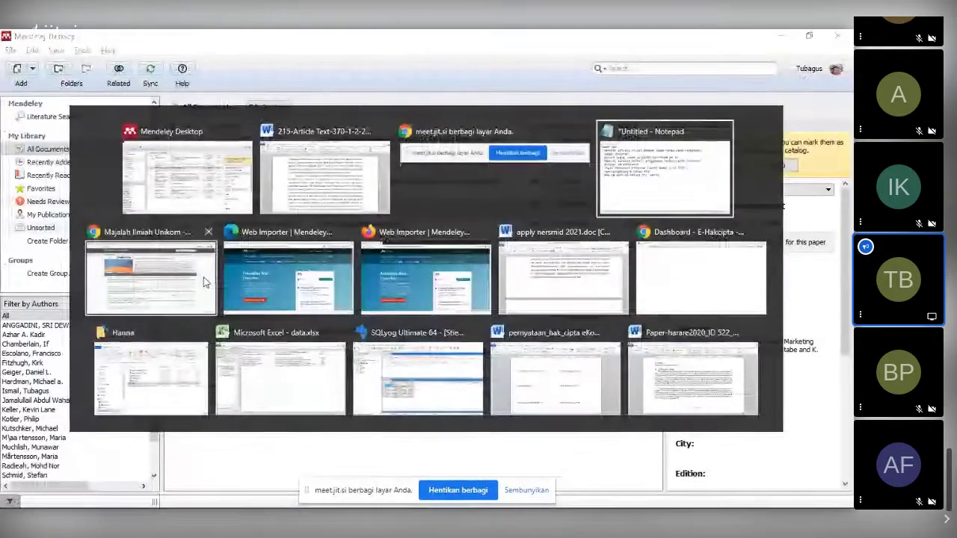
{"action": "left_click", "coordinate": [203, 276]}
{"action": "left_click", "coordinate": [206, 40]}
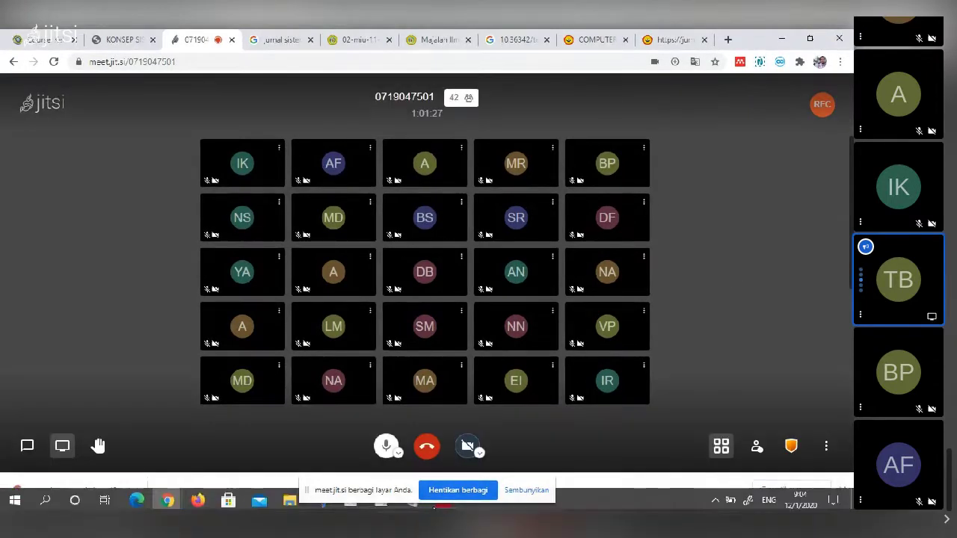
{"action": "left_click_drag", "start_coordinate": [370, 489], "coordinate": [624, 506]}
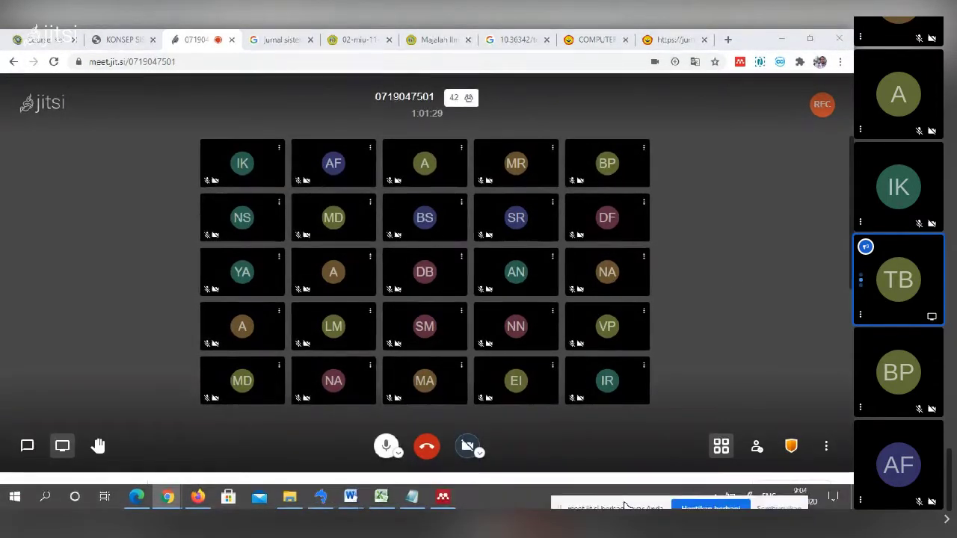
{"action": "left_click", "coordinate": [414, 498]}
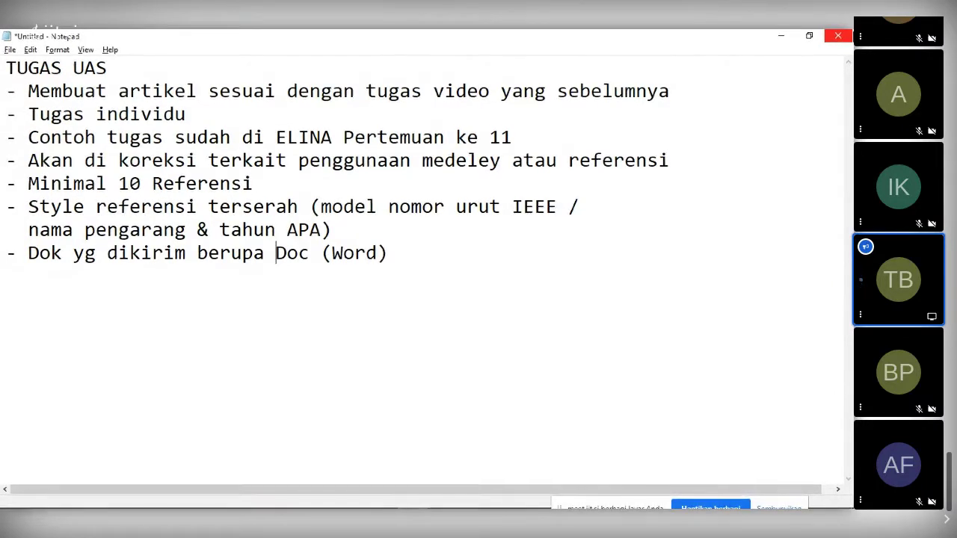
{"action": "left_click", "coordinate": [781, 37]}
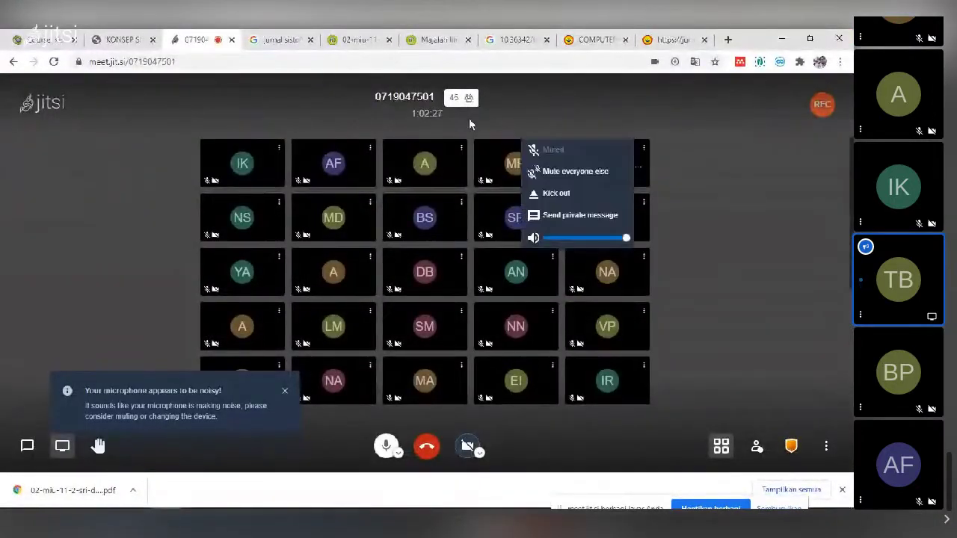
{"action": "left_click", "coordinate": [438, 40]}
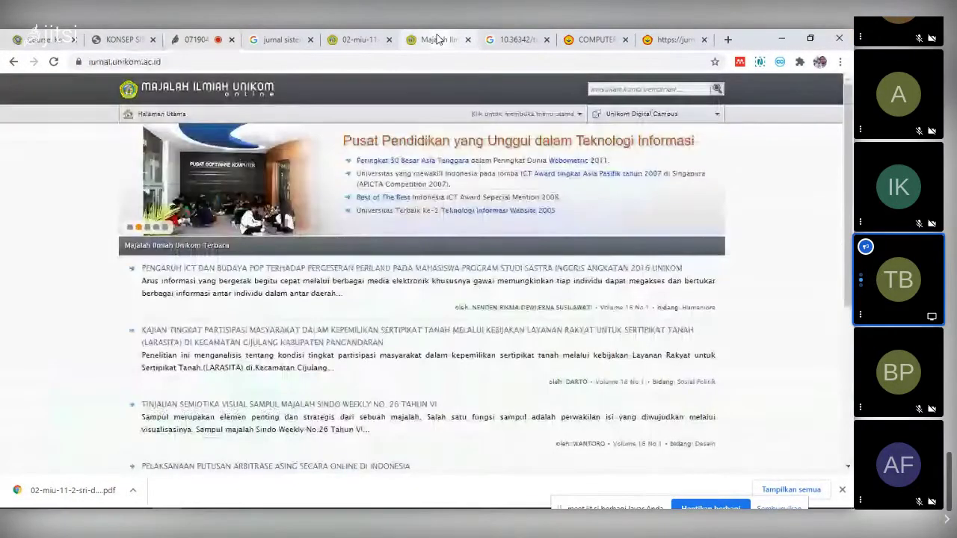
{"action": "left_click", "coordinate": [360, 44]}
- Select the abstract paragraph at the top of the journal PDF
{"action": "scroll", "coordinate": [429, 287], "scroll_direction": "down", "scroll_amount": 5}
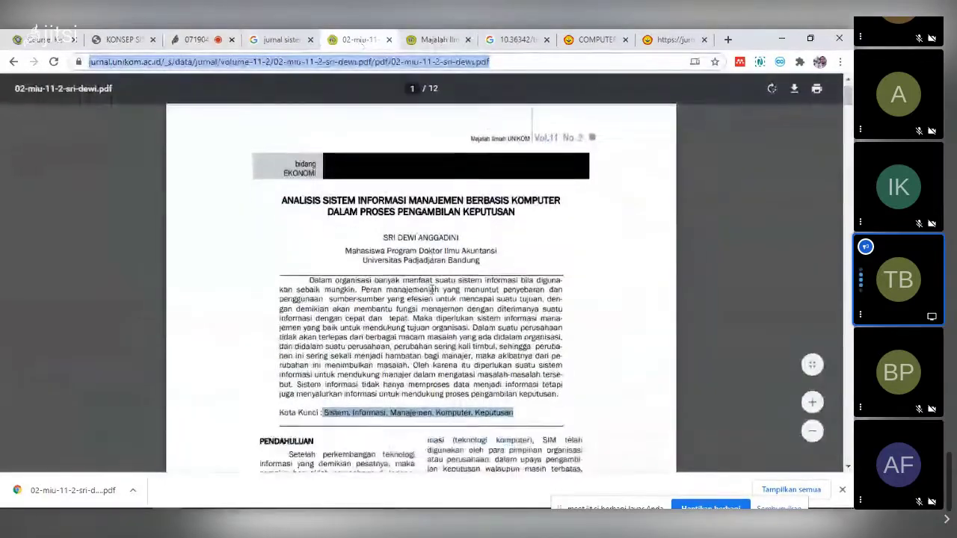
{"action": "scroll", "coordinate": [430, 288], "scroll_direction": "up", "scroll_amount": 2}
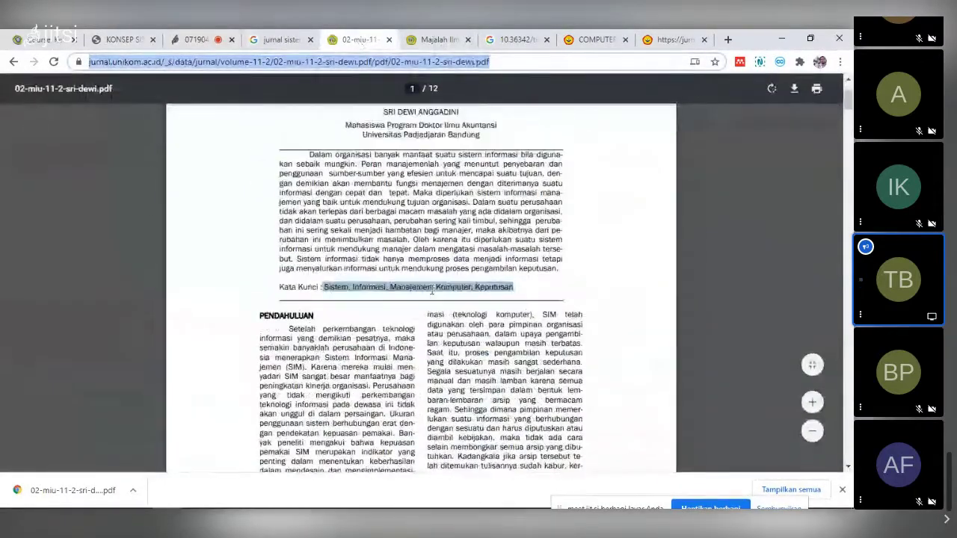
{"action": "left_click_drag", "start_coordinate": [309, 186], "coordinate": [479, 302]}
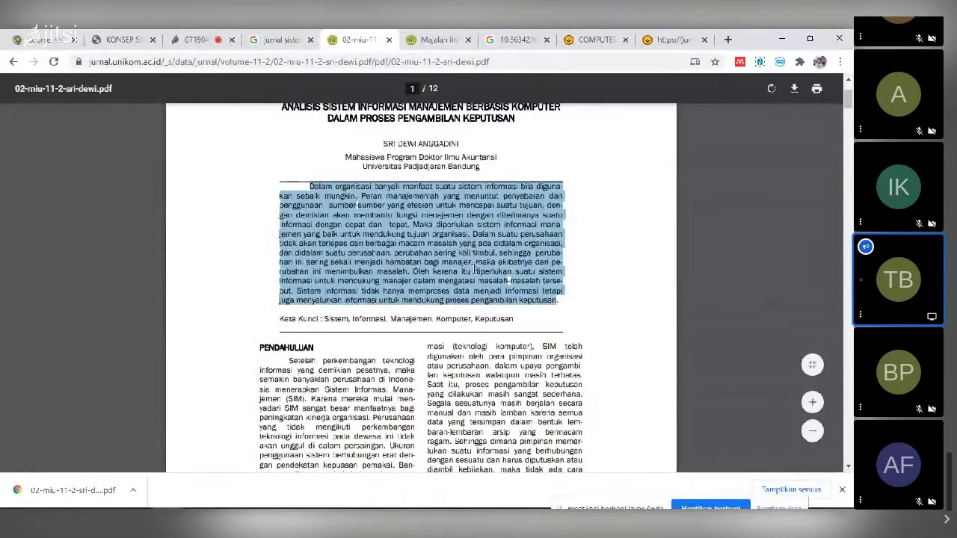
- Bring up apply nersmid 2021.doc and undo the earlier paste of the abstract
{"action": "mouse_move", "coordinate": [463, 506]}
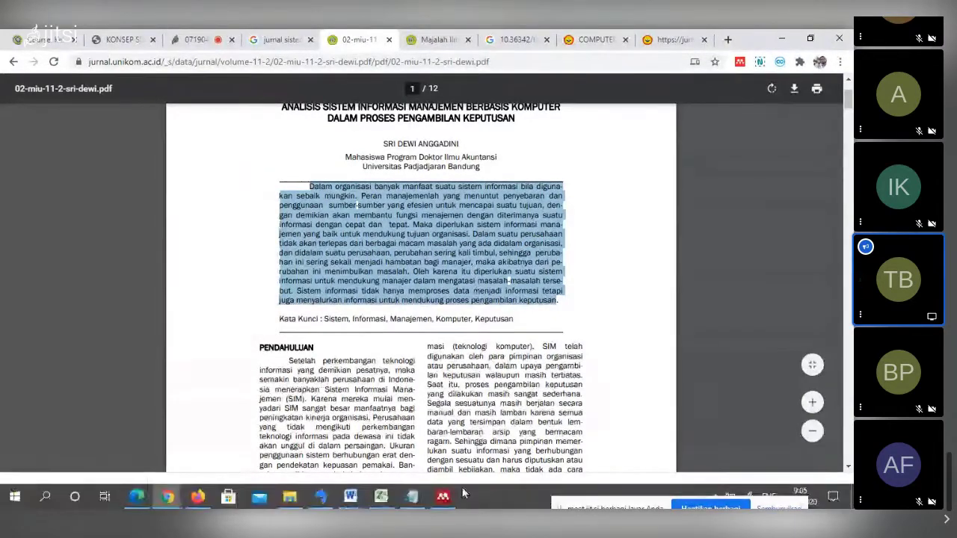
{"action": "mouse_move", "coordinate": [351, 500]}
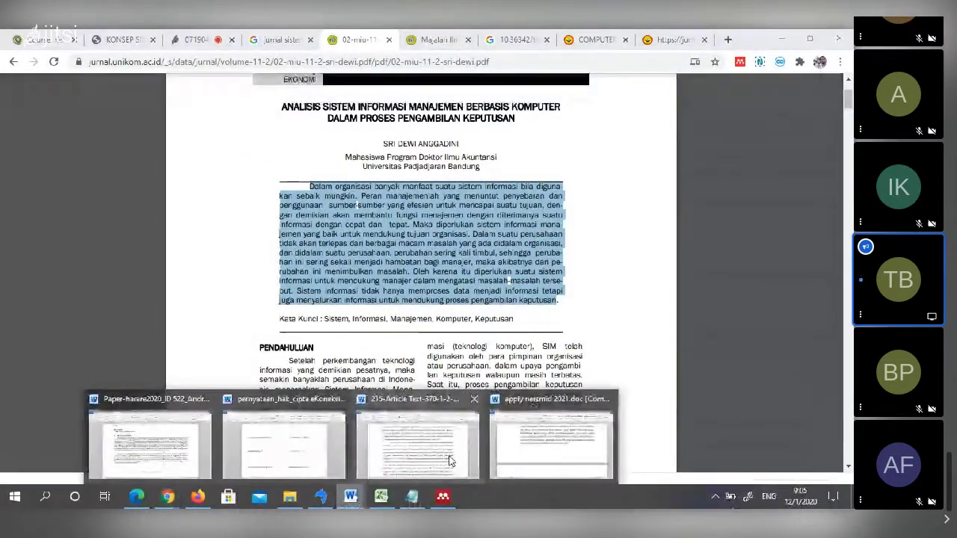
{"action": "mouse_move", "coordinate": [450, 460]}
{"action": "left_click", "coordinate": [523, 437]}
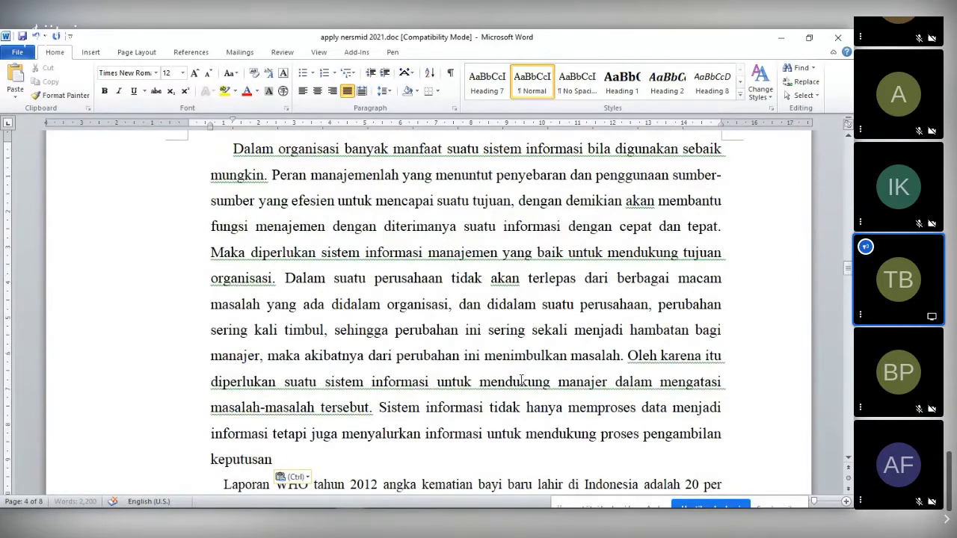
{"action": "scroll", "coordinate": [520, 381], "scroll_direction": "up", "scroll_amount": 3}
{"action": "left_click", "coordinate": [400, 314]}
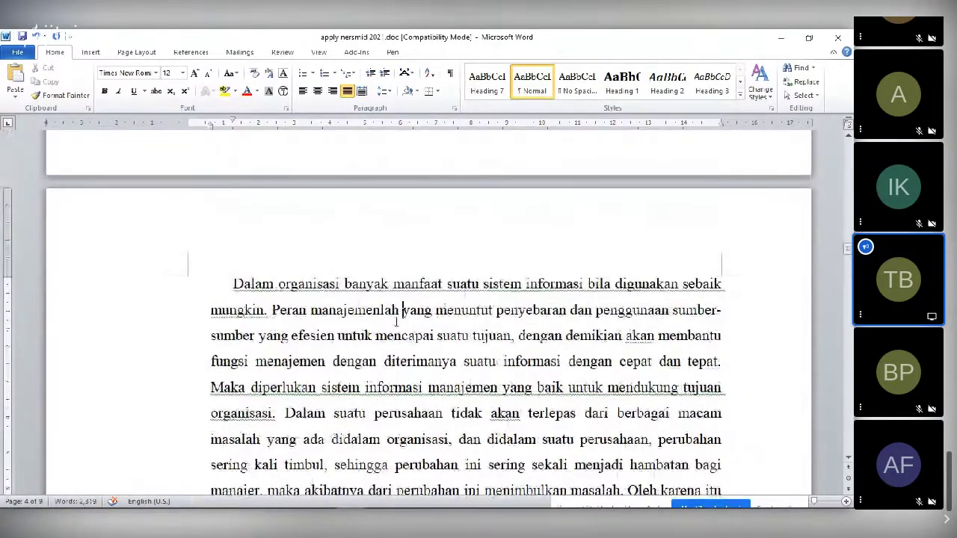
{"action": "key", "text": "Left"}
{"action": "key", "text": "Left"}
{"action": "key", "text": "Left"}
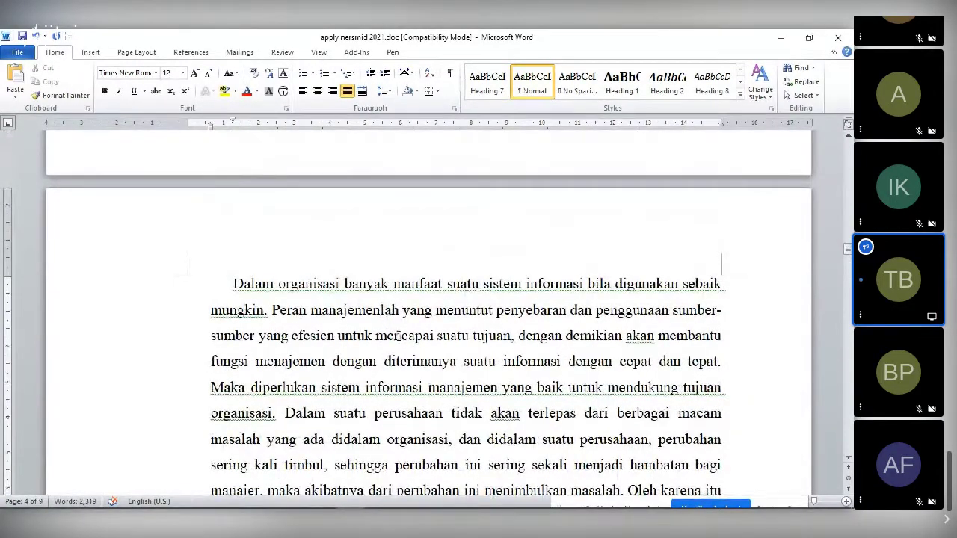
{"action": "key", "text": "ctrl+z"}
{"action": "scroll", "coordinate": [395, 329], "scroll_direction": "up", "scroll_amount": 3}
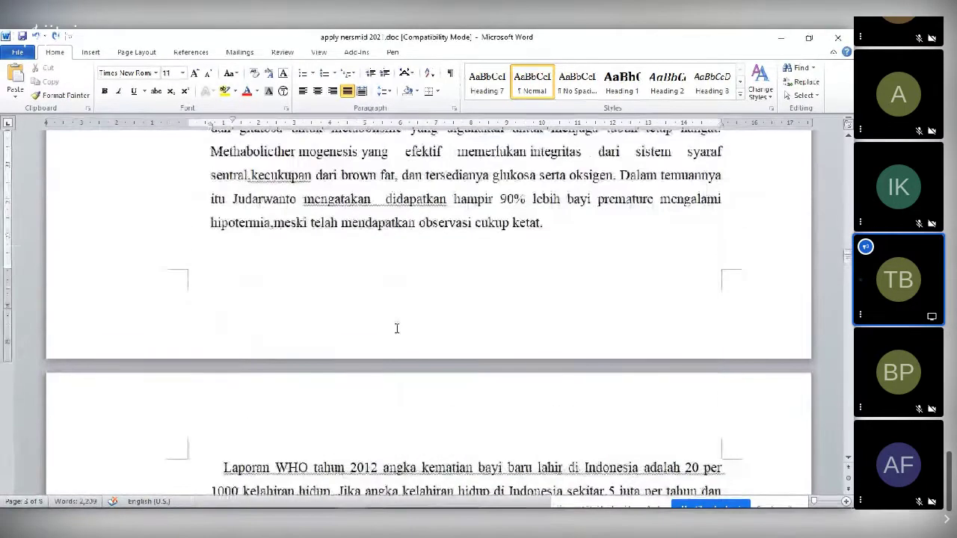
- Reselect the whole abstract in the PDF and paste it after the word 'ketat.' in the document
{"action": "key", "text": "alt+Tab"}
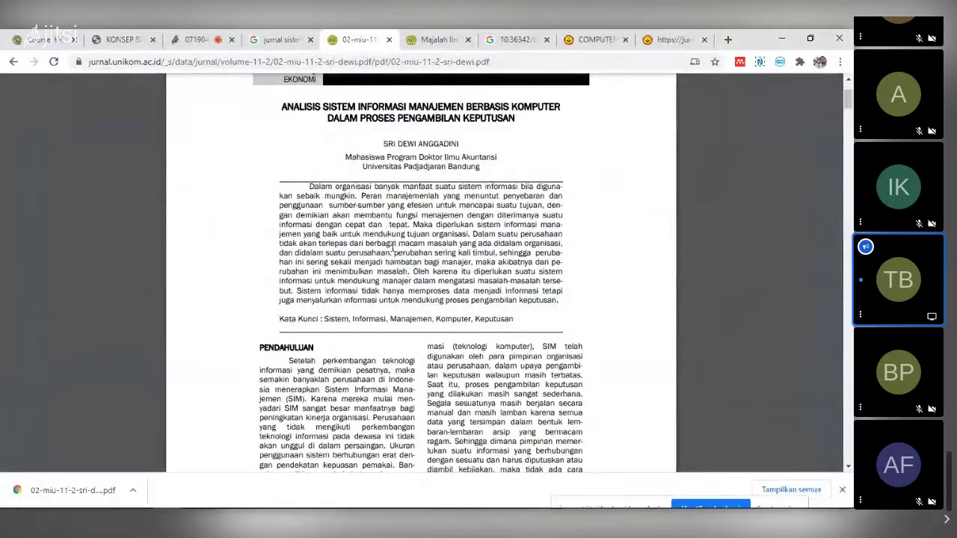
{"action": "key", "text": "alt+Tab"}
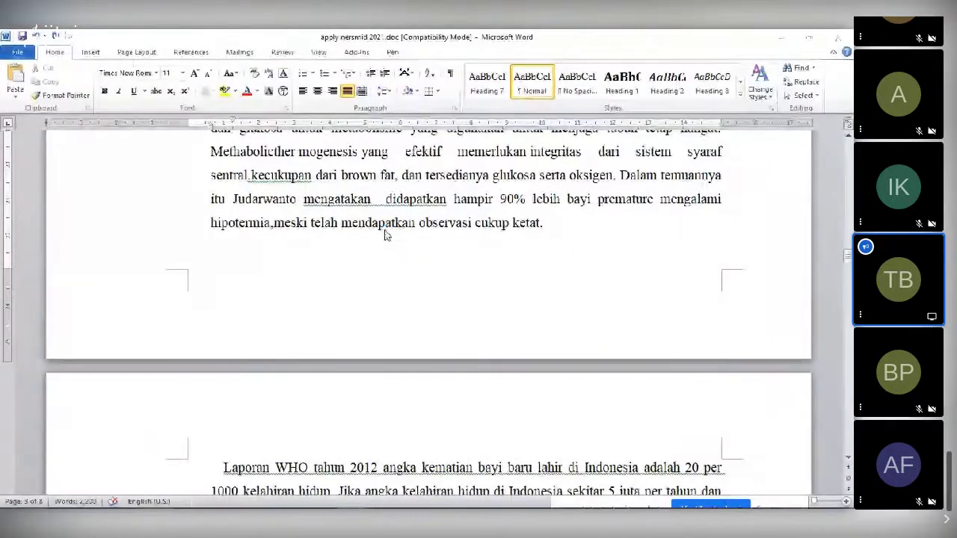
{"action": "key", "text": "alt+Tab"}
{"action": "left_click_drag", "start_coordinate": [308, 185], "coordinate": [533, 311]}
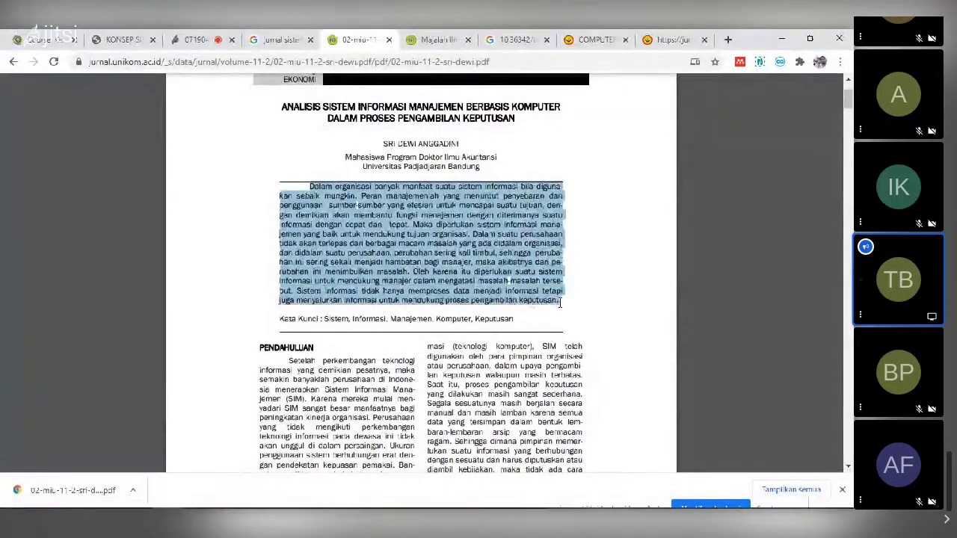
{"action": "key", "text": "alt+Tab"}
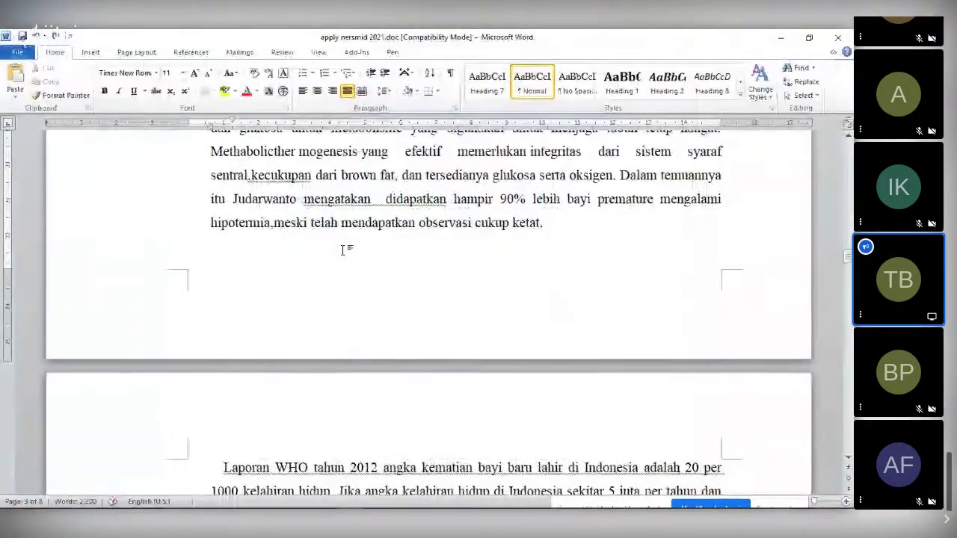
{"action": "type", "text": "Dalam organisasi banyak manfaat suatu sistem informasi bila digunakan sebaik mungkin. Peran manajemenlah yang menuntut penyebaran dan penggunaan sumber-sumber yang efesien untuk mencapai suatu tujuan, dengan demikian akan membantu fungsi menajemen dengan diterimanya suatu informasi dengan cepat dan tepat. Maka diperlukan sistem informasi manajemen yang baik untuk mendukung tujuan organisasi. Dalam suatu perusahaan tidak akan terlepas dari berbagai macam masalah yang ada didalam organisasi, dan didalam suatu perusahaan, perubahan sering kali timbul, sehingga perubahan ini sering sekali menjadi hambatan bagi manajer, maka akibatnya dari perubahan ini menimbulkan masalah. Oleh karena itu diperlukan suatu sistem informasi untuk mendukung manajer dalam mengatasi masalah-masalah tersebut. Sistem informasi tidak hanya memproses data menjadi informasi tetapi juga menyalurkan informasi untuk mendukung proses pengambilan keputusan."}
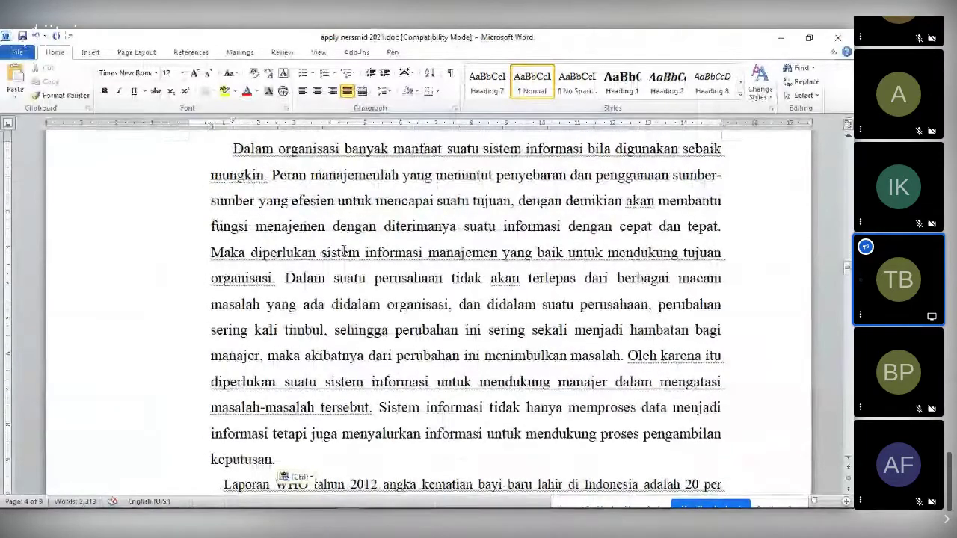
{"action": "scroll", "coordinate": [344, 252], "scroll_direction": "up", "scroll_amount": 10}
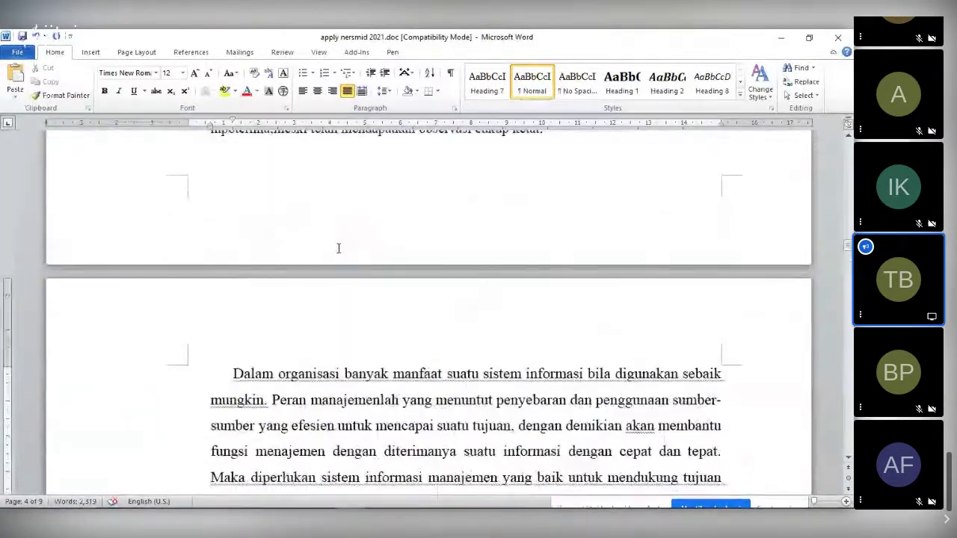
{"action": "scroll", "coordinate": [315, 219], "scroll_direction": "up", "scroll_amount": 1}
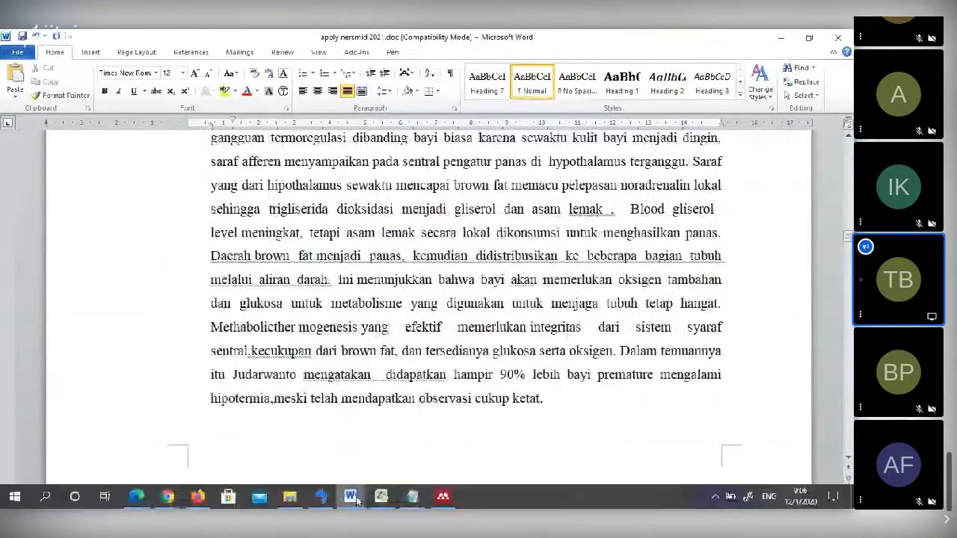
- In 215-Article, add a new paragraph after (Sinar, 2016) and paste the abstract as Keep Text Only
{"action": "mouse_move", "coordinate": [350, 496]}
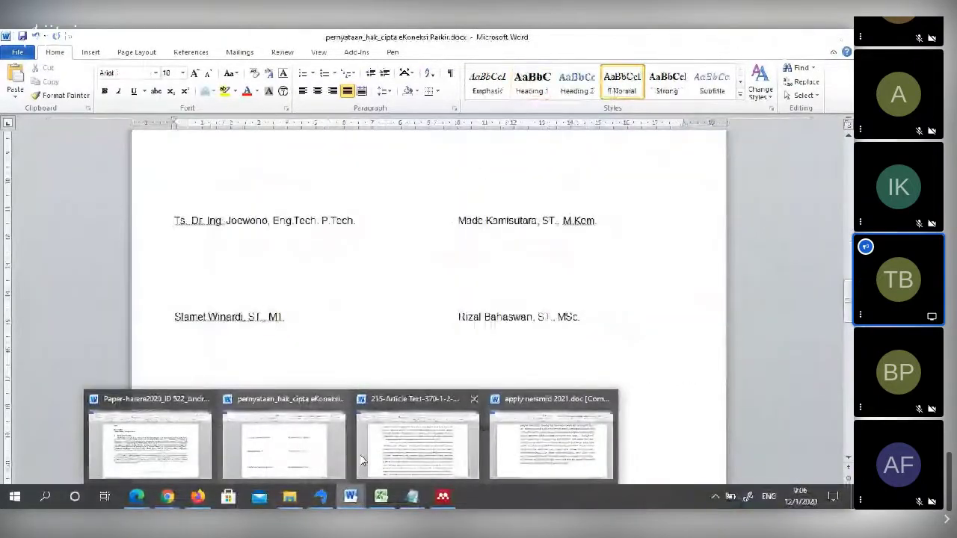
{"action": "mouse_move", "coordinate": [392, 470]}
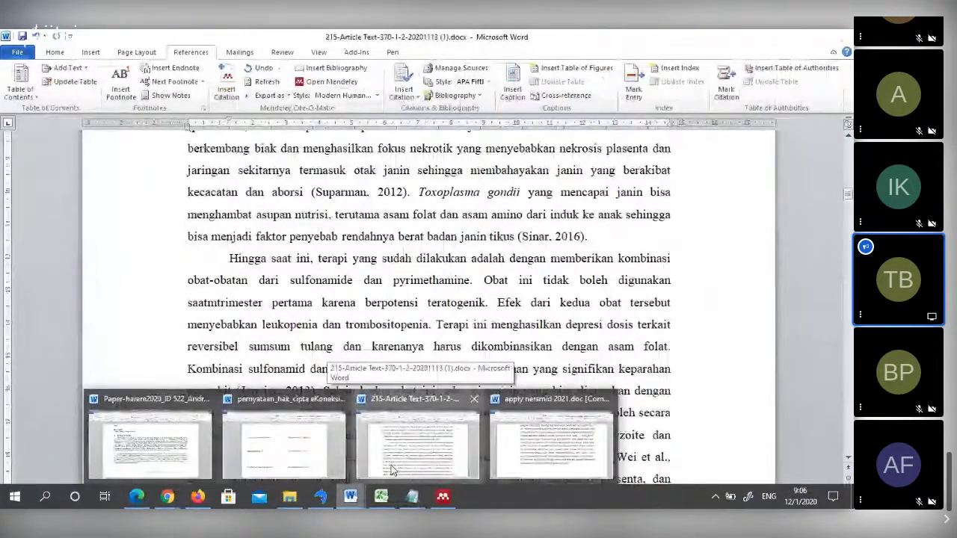
{"action": "left_click", "coordinate": [393, 469]}
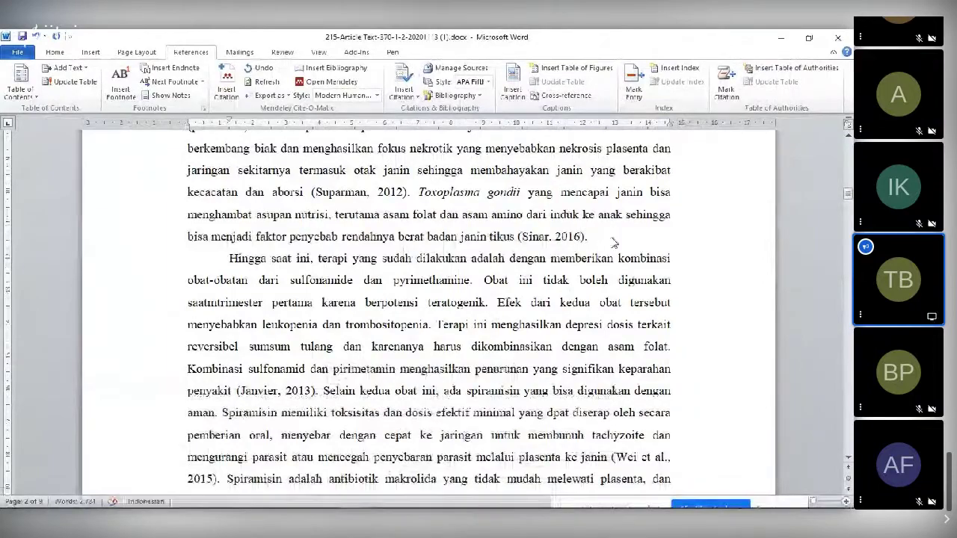
{"action": "key", "text": "Return"}
{"action": "type", "text": "Dalam organisasi banyak manfaat suatu sistem informasi bila digunakan sebaik mungkin. Peran manajemenlah yang menuntut penyebaran dan penggunaan sumber-sumber yang efesien untuk mencapai suatu tujuan, dengan demikian akan membantu fungsi menajemen dengan diterimanya suatu informasi dengan cepat dan tepat. Maka diperlukan sistem informasi manajemen yang baik untuk mendukung tujuan organisasi. Dalam suatu perusahaan tidak akan terlepas dari berbagai macam masalah yang ada didalam organisasi, dan didalam suatu perusahaan, perubahan sering kali timbul, sehingga perubahan ini sering sekali menjadi hambatan bagi manajer, maka akibatnya dari perubahan ini menimbulkan masalah. Oleh karena itu diperlukan suatu sistem informasi untuk mendukung manajer dalam mengatasi masalah-masalah tersebut. Sistem informasi tidak hanya memproses data menjadi informasi tetapi juga menyalurkan informasi untuk mendukung proses pengambilan keputusan."}
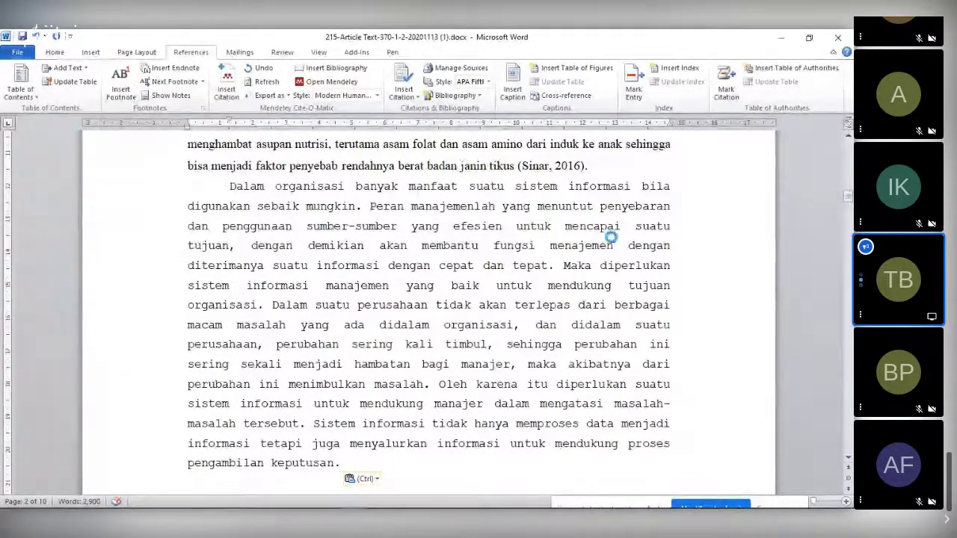
{"action": "key", "text": "ctrl+z"}
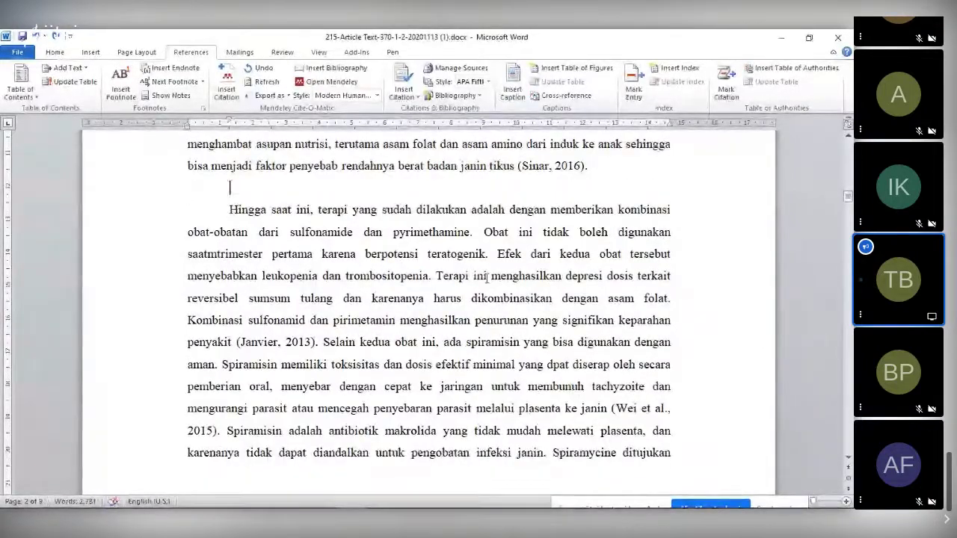
{"action": "left_click", "coordinate": [240, 196]}
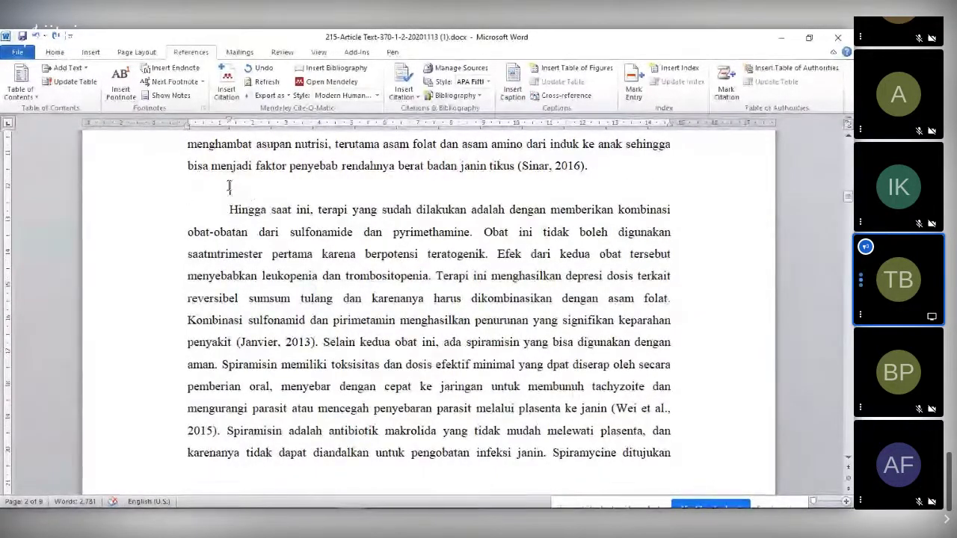
{"action": "right_click", "coordinate": [235, 187]}
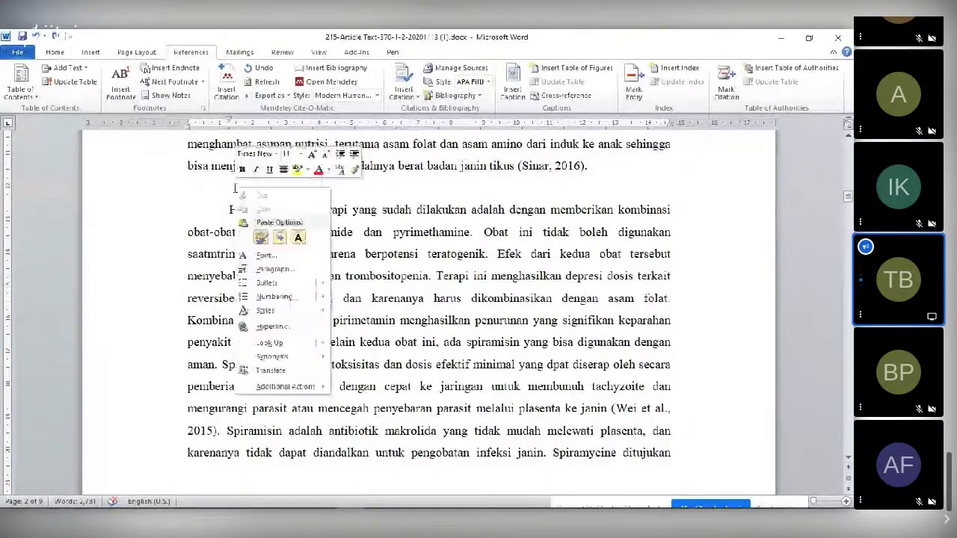
{"action": "left_click", "coordinate": [298, 237]}
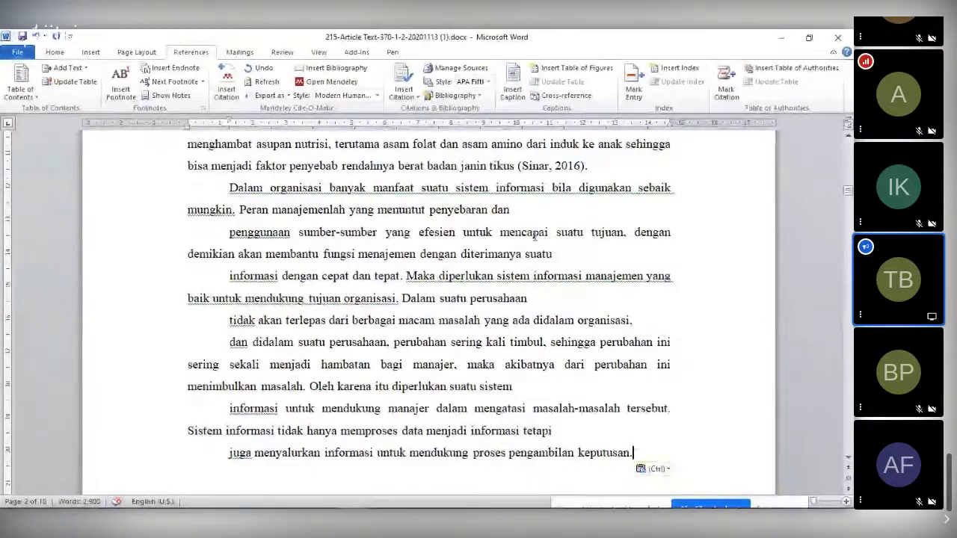
- Remove the stray line breaks in the abstract at 'perusahaan', 'dan didalam' and 'juga'
{"action": "left_click", "coordinate": [643, 210]}
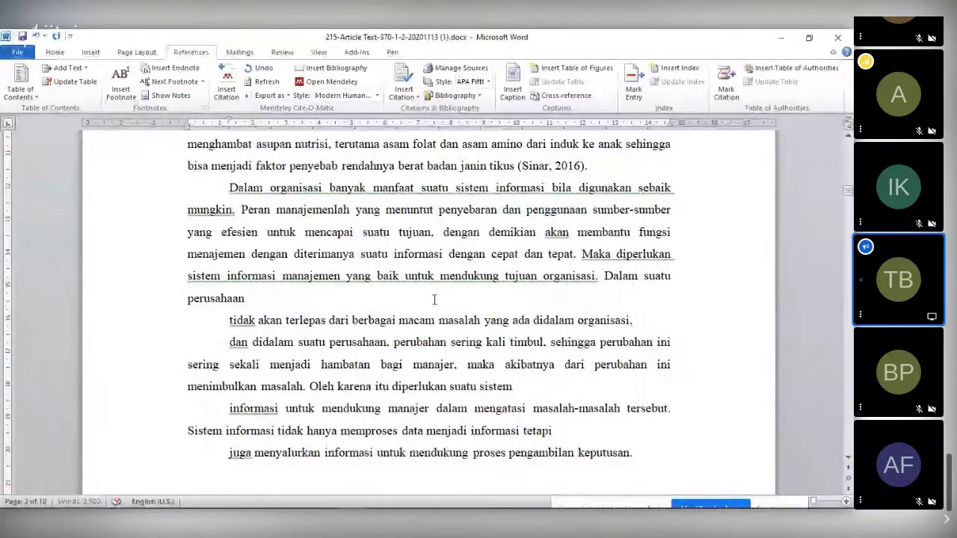
{"action": "key", "text": "Delete"}
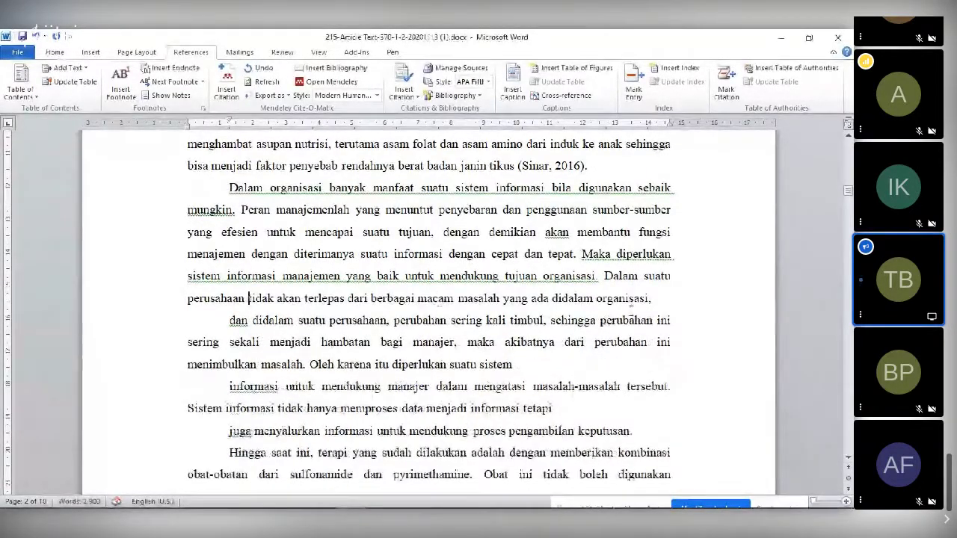
{"action": "left_click", "coordinate": [662, 310]}
{"action": "key", "text": "Delete"}
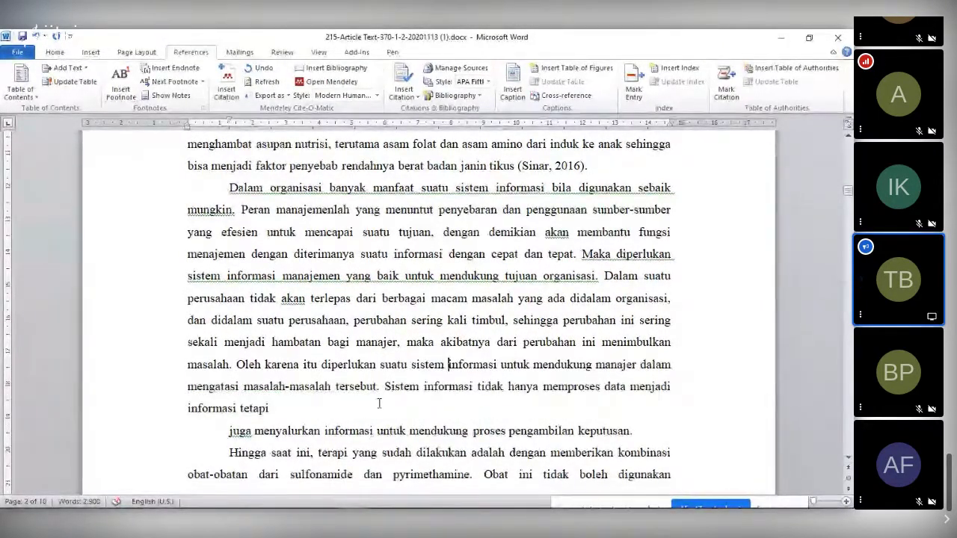
{"action": "left_click", "coordinate": [379, 412]}
{"action": "key", "text": "Delete"}
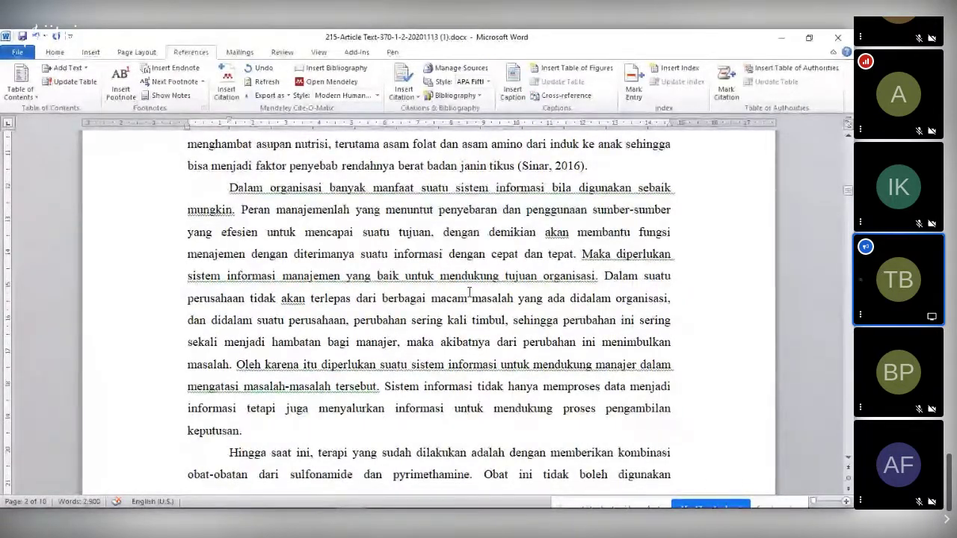
{"action": "key", "text": "Up"}
{"action": "key", "text": "Up"}
{"action": "key", "text": "Up"}
{"action": "key", "text": "Up"}
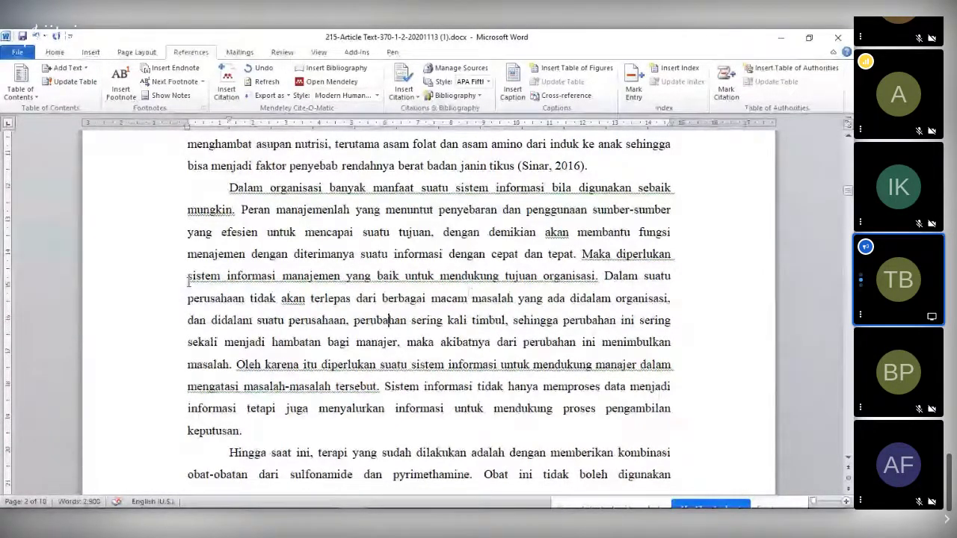
- Re-paste the abstract as plain reflowing text, then return to the journal PDF in Chrome
{"action": "right_click", "coordinate": [266, 199]}
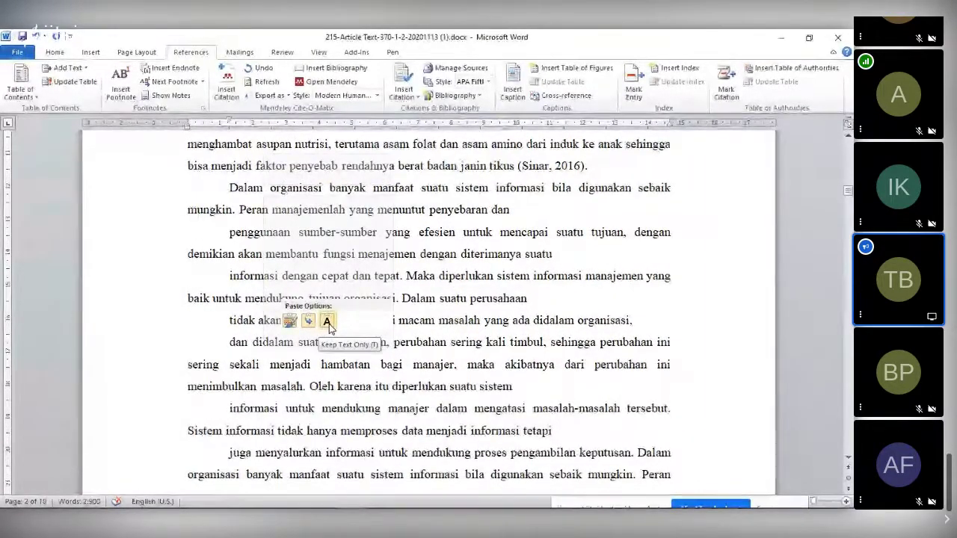
{"action": "left_click", "coordinate": [328, 322]}
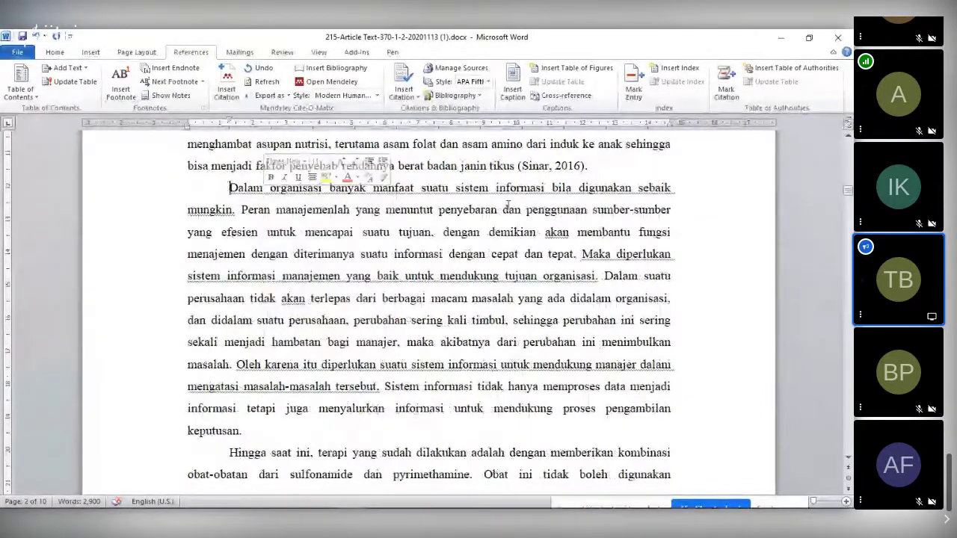
{"action": "key", "text": "alt+Tab"}
{"action": "key", "text": "alt+Tab"}
{"action": "key", "text": "Tab"}
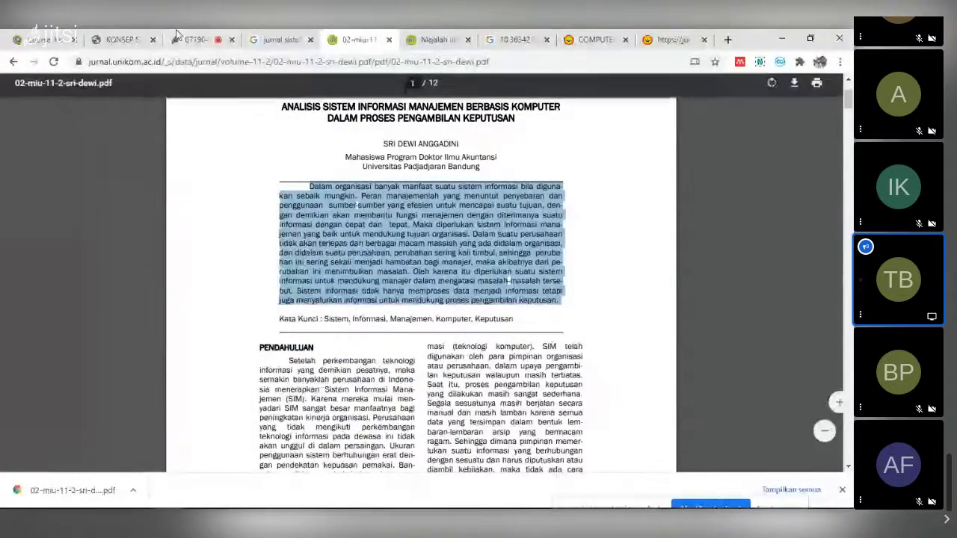
- Return to the Jitsi tab, dismiss the noisy-microphone warning, and check the TUGAS UAS notes
{"action": "left_click", "coordinate": [193, 43]}
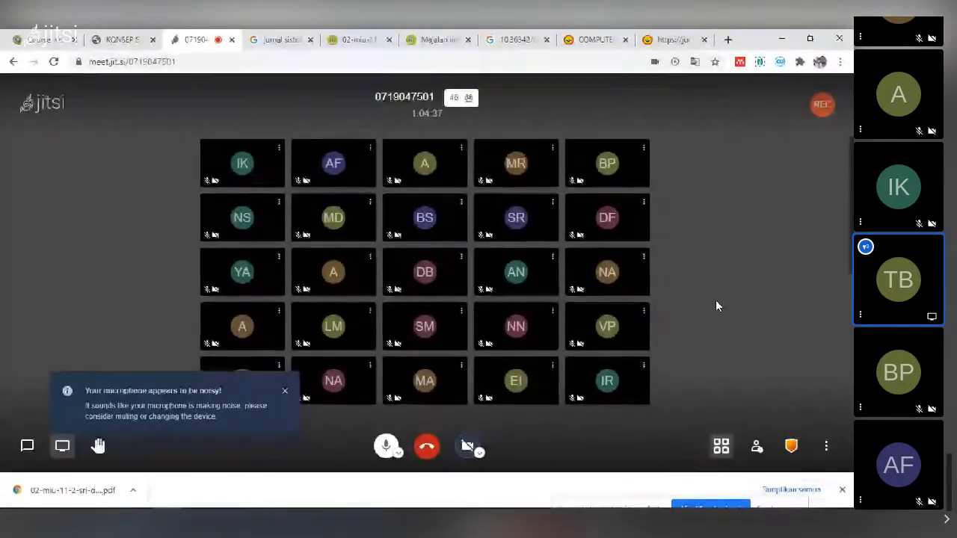
{"action": "left_click", "coordinate": [284, 391]}
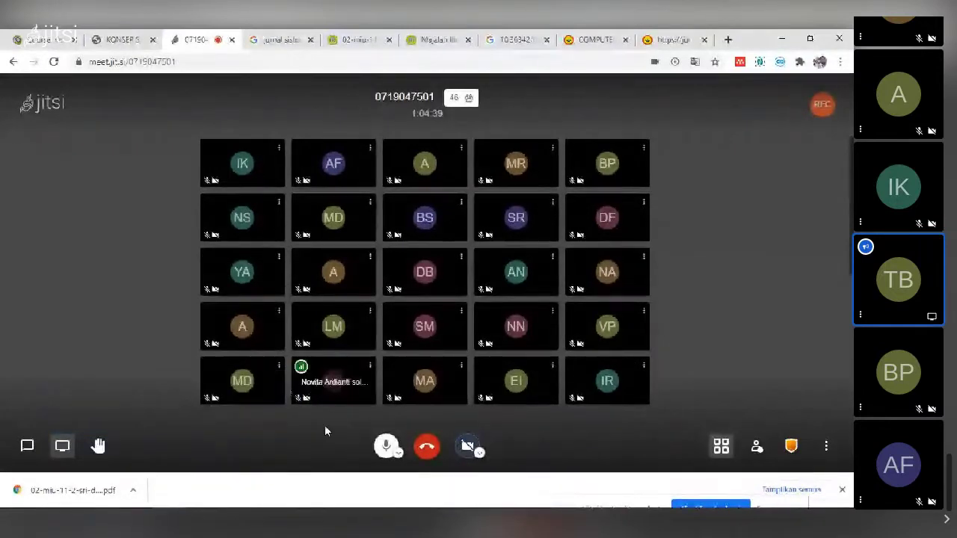
{"action": "left_click", "coordinate": [411, 496]}
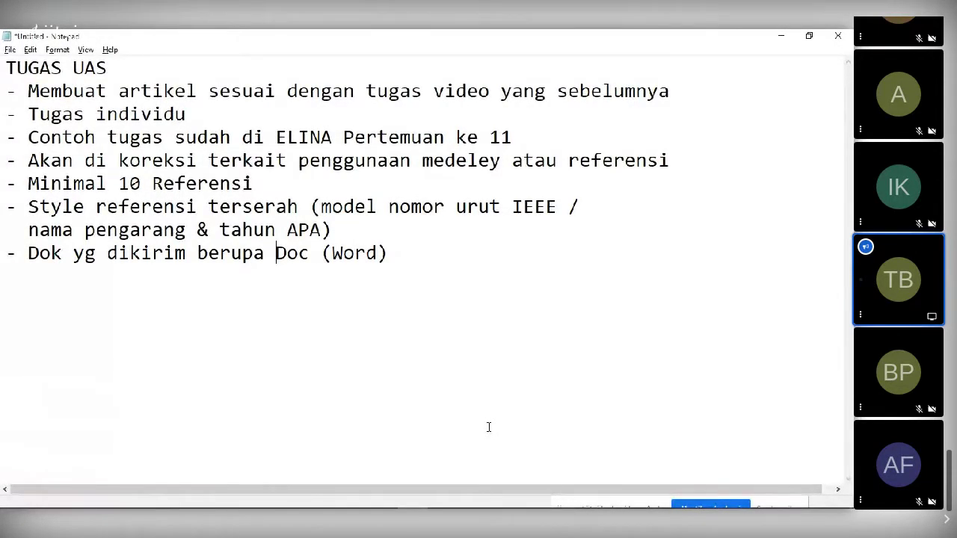
{"action": "left_click", "coordinate": [781, 37]}
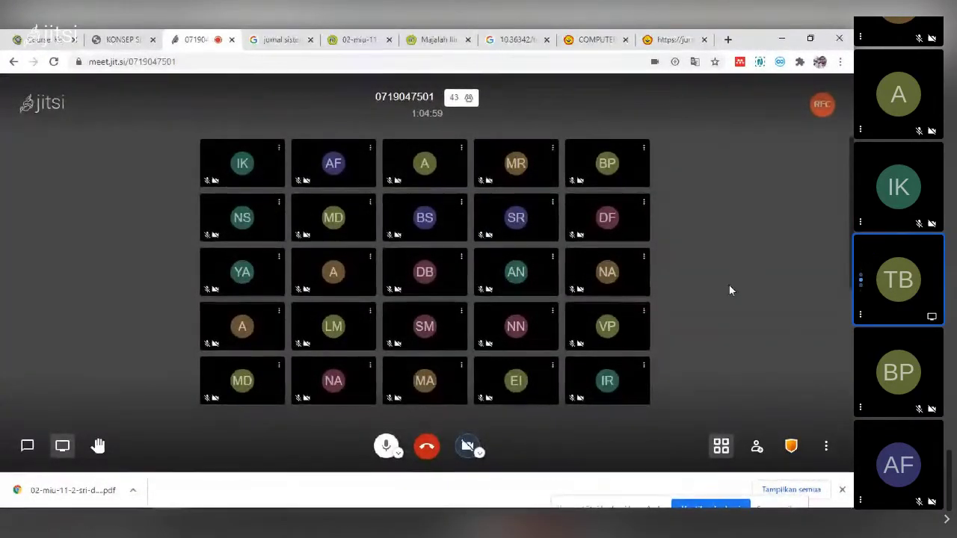
- Back in the meeting, mute your own microphone and open the More actions (⋮) menu
{"action": "key", "text": "alt+Tab"}
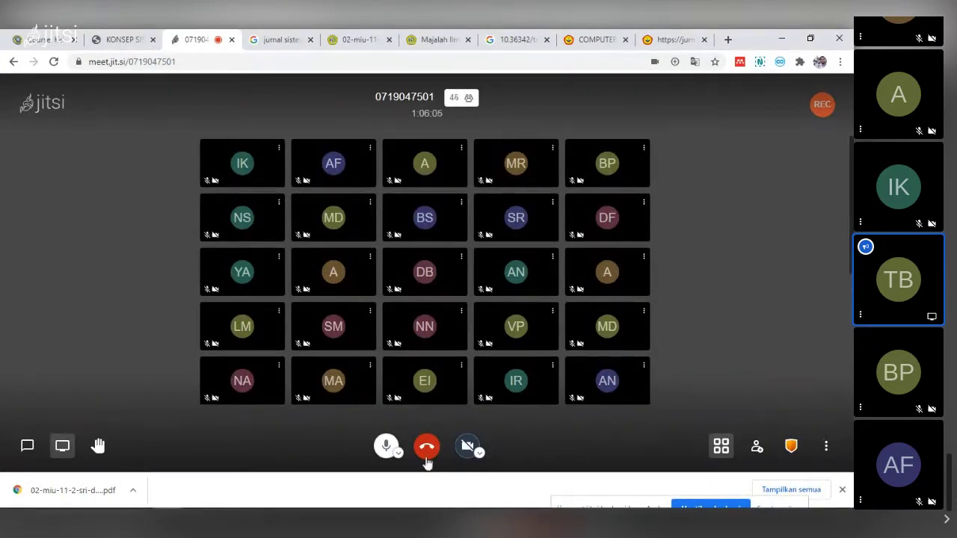
{"action": "left_click", "coordinate": [386, 447]}
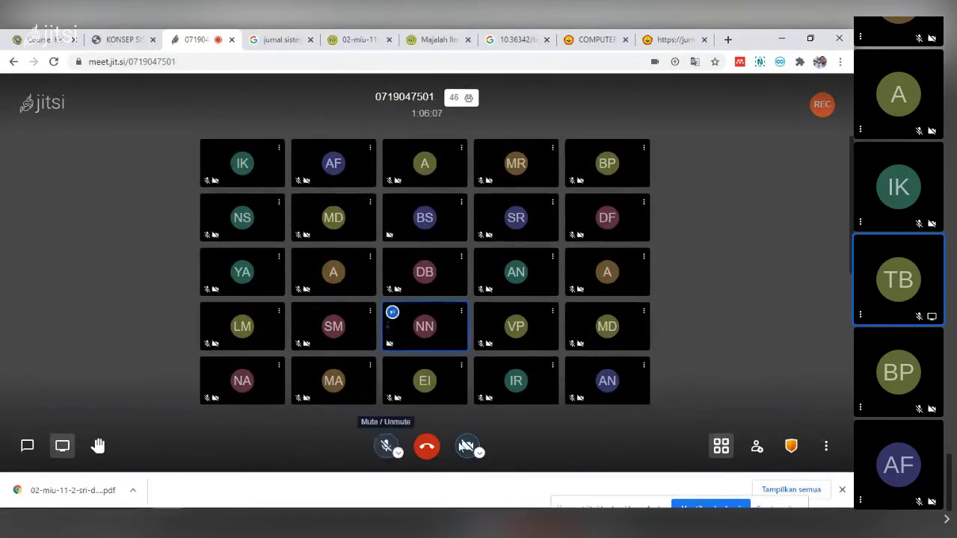
{"action": "left_click", "coordinate": [825, 447]}
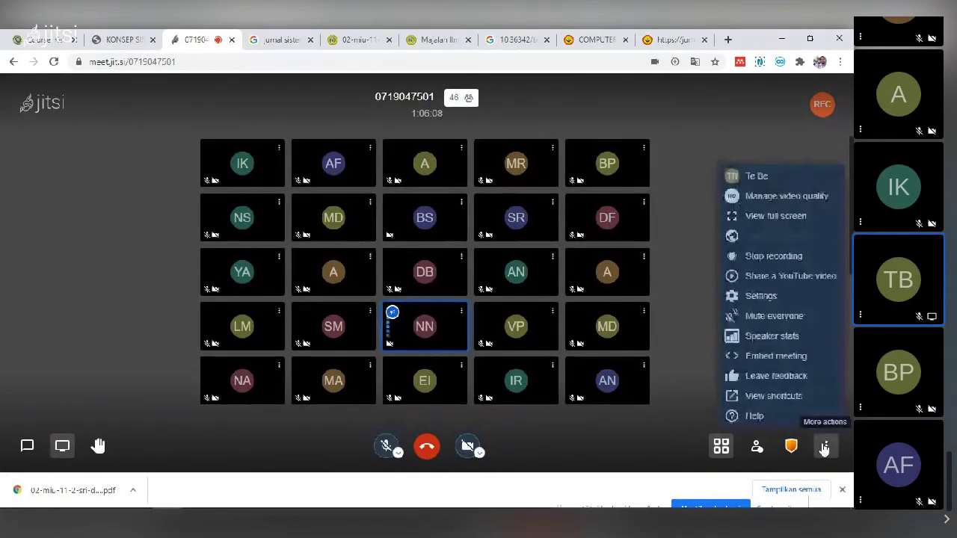